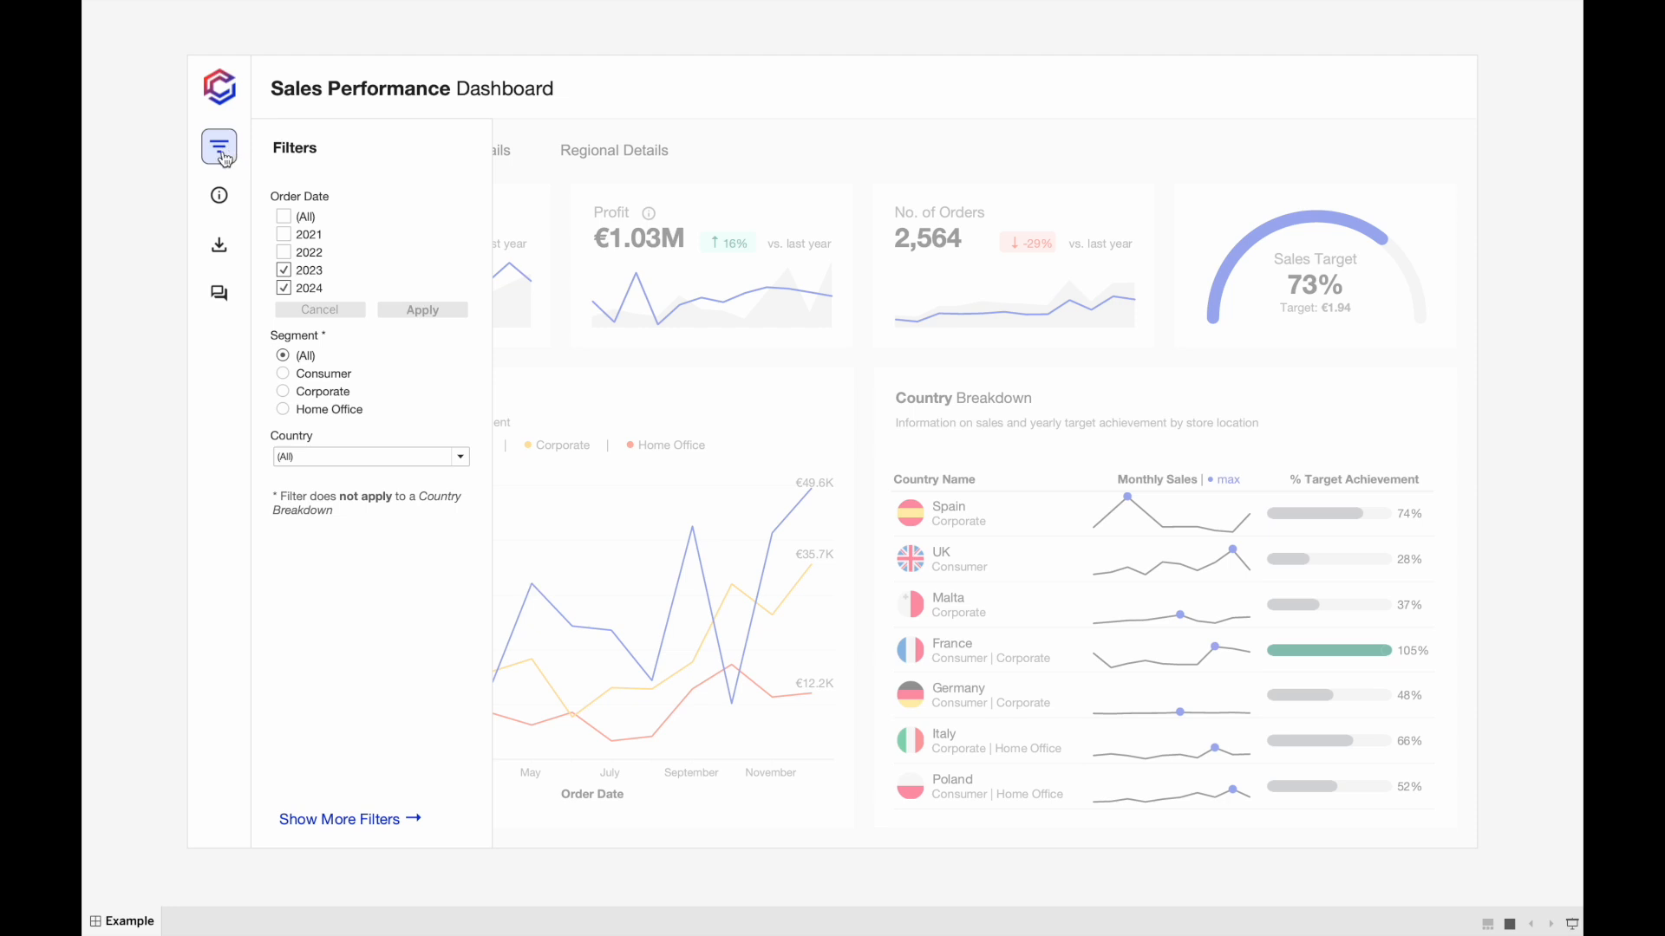
Look through the dashboard's About, Download and Feedback panels.
click(221, 199)
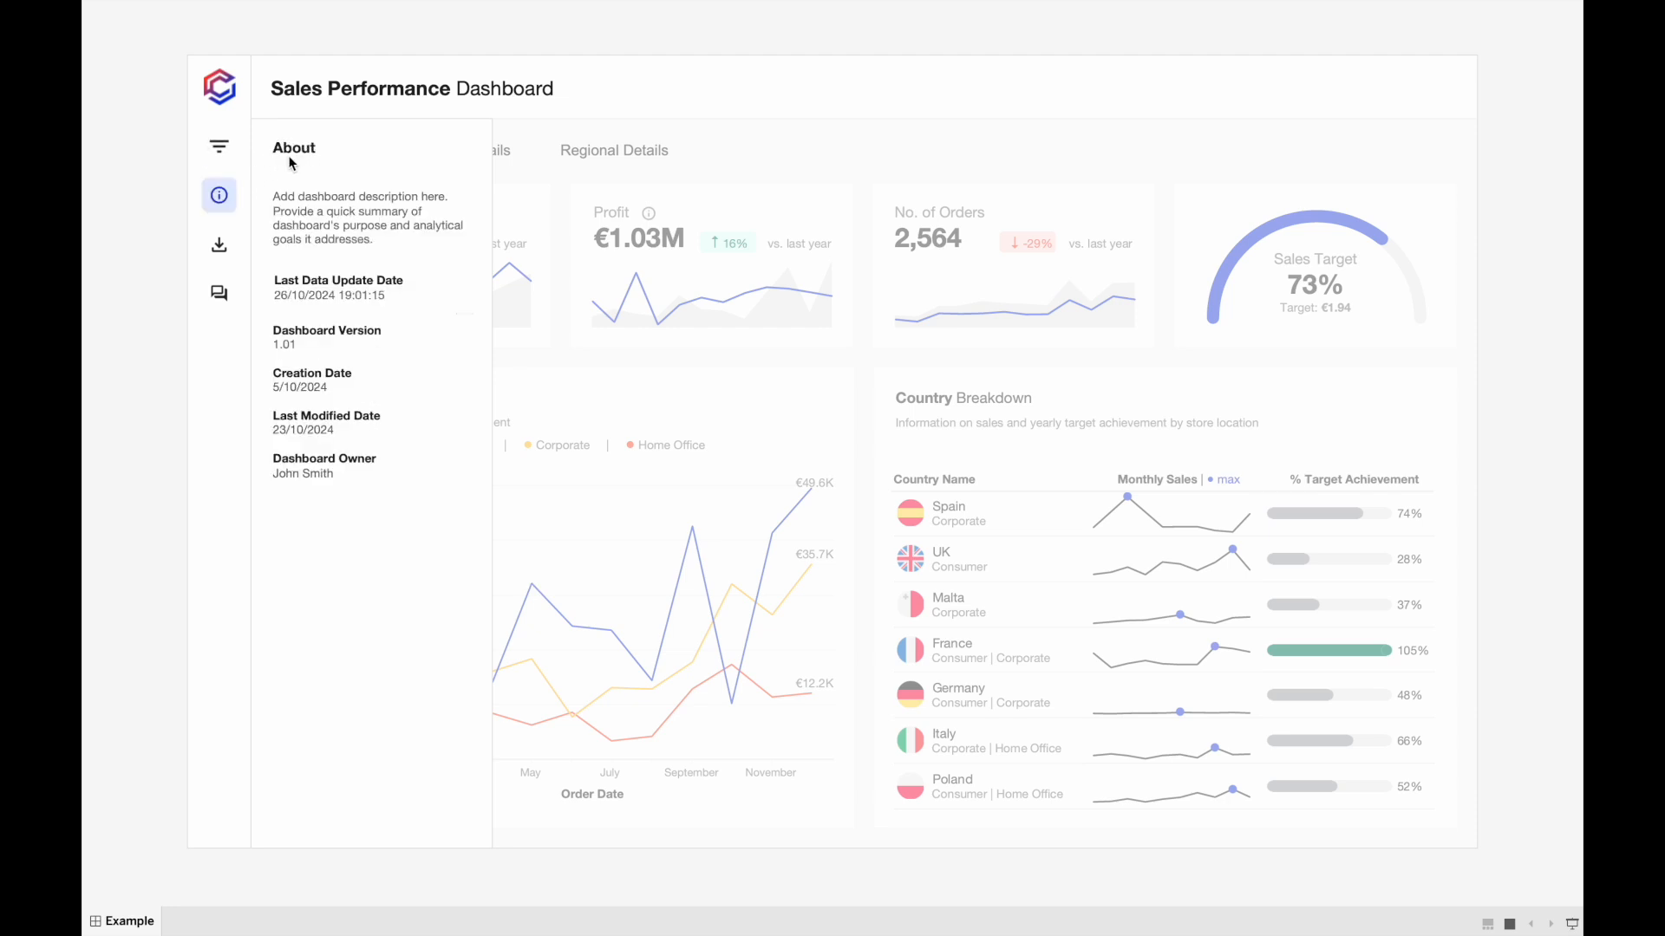
click(220, 244)
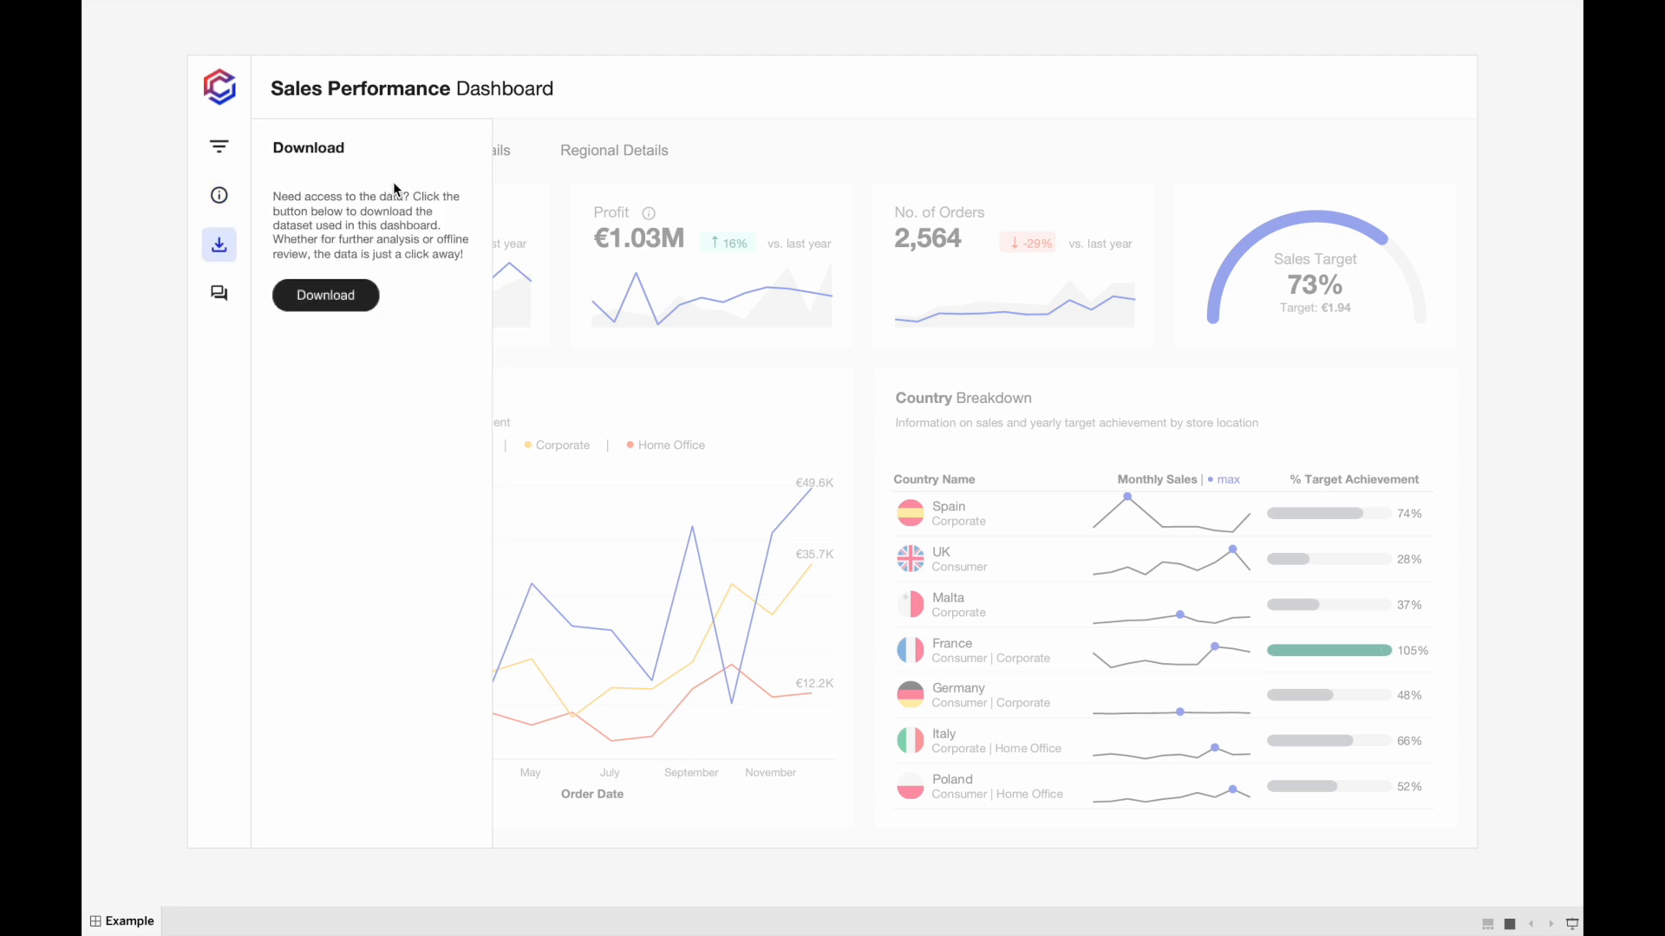
click(221, 295)
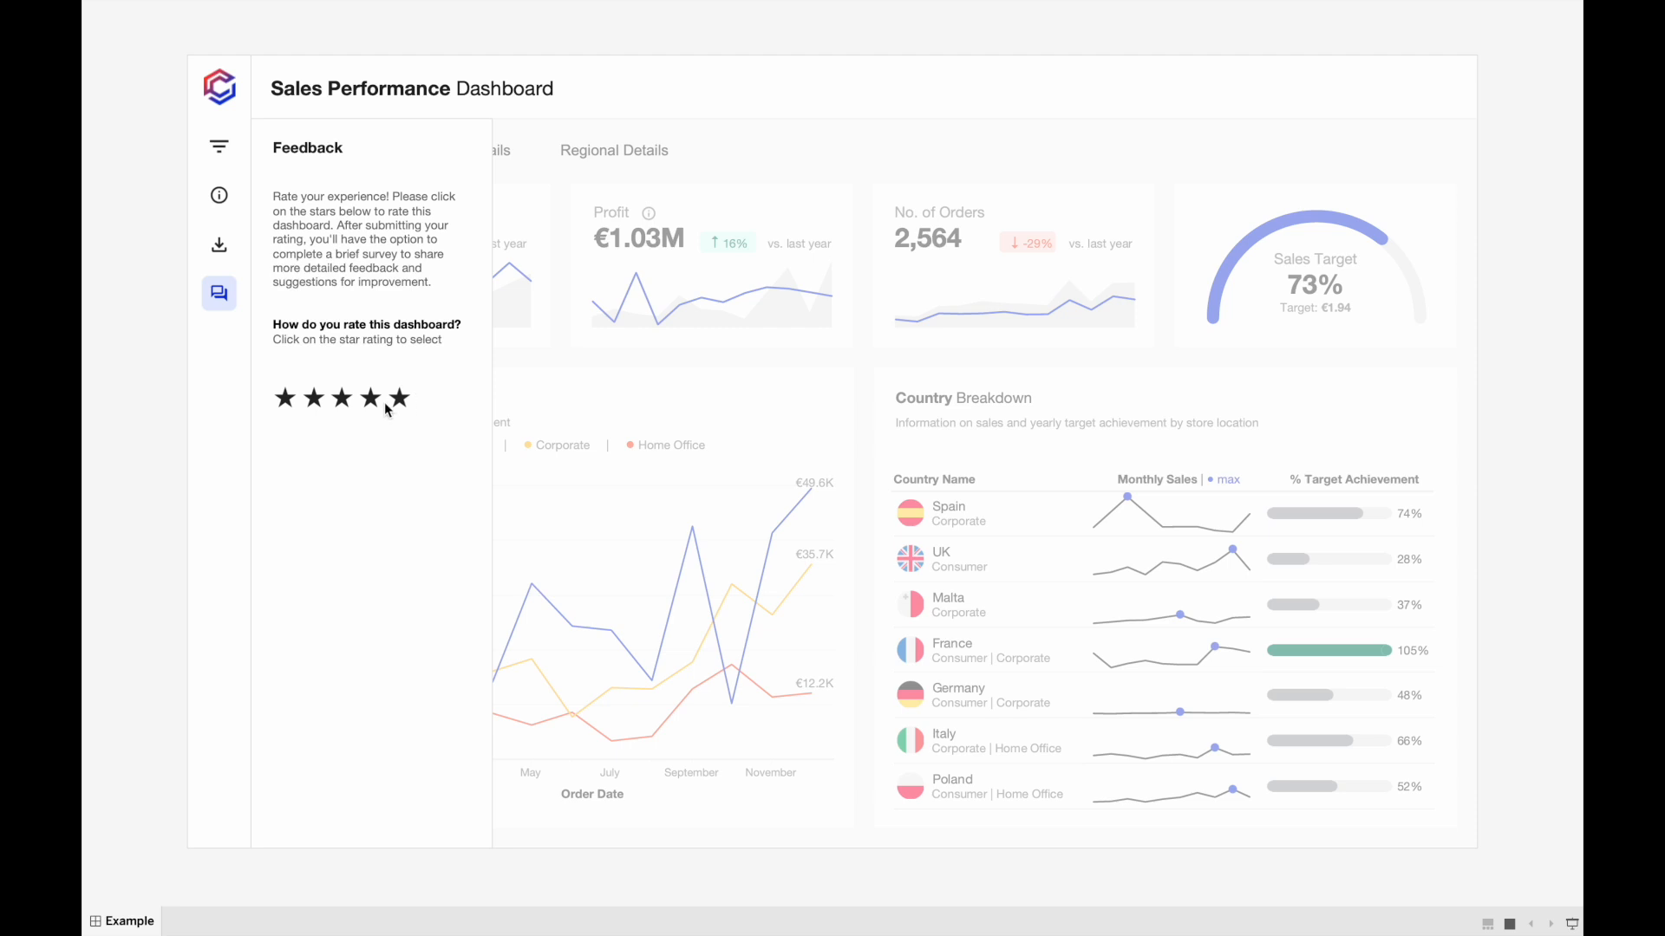
Try out the two-star rating in the Feedback panel and inspect the additional feedback question in the linked rating form.
click(319, 405)
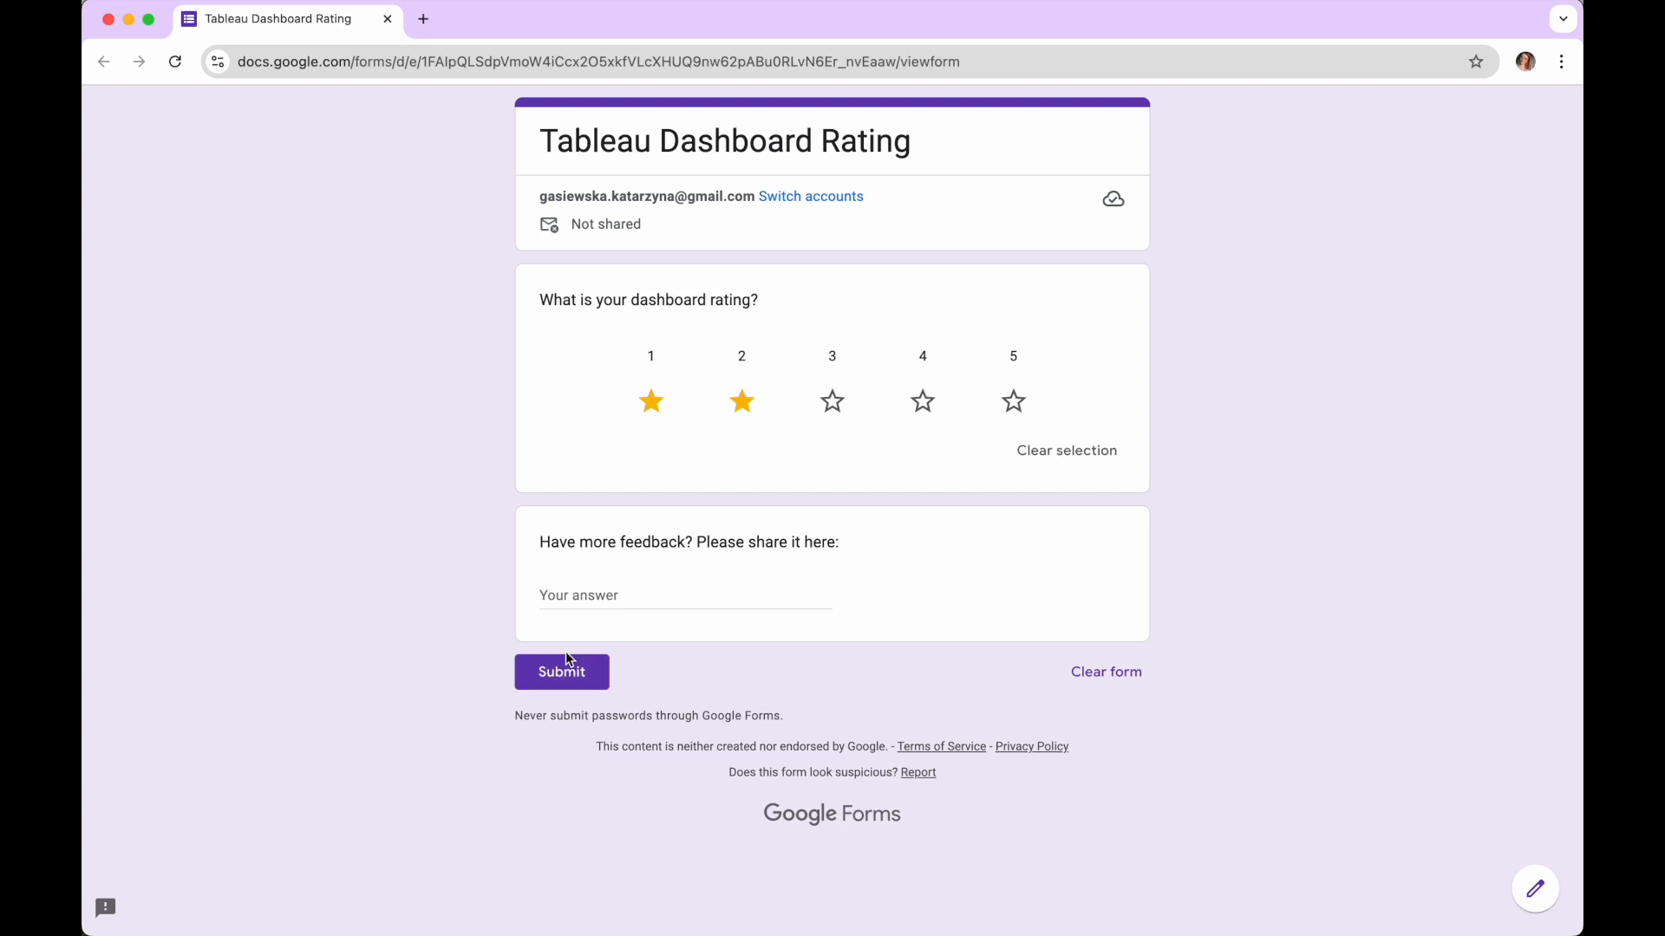
click(561, 599)
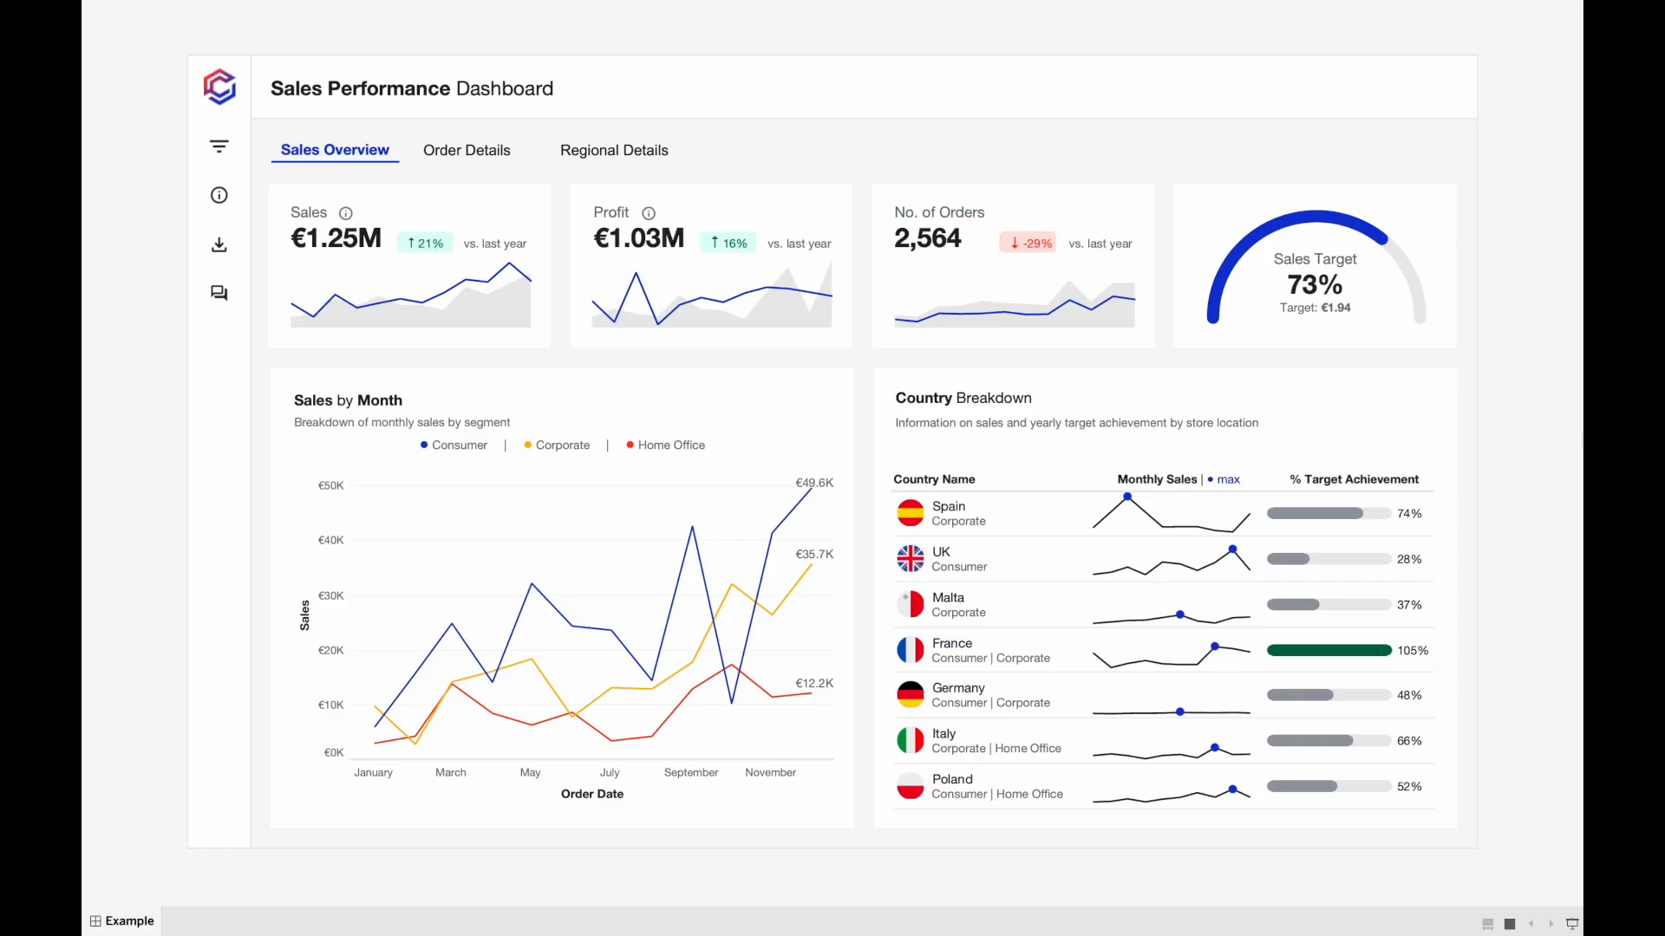
click(215, 295)
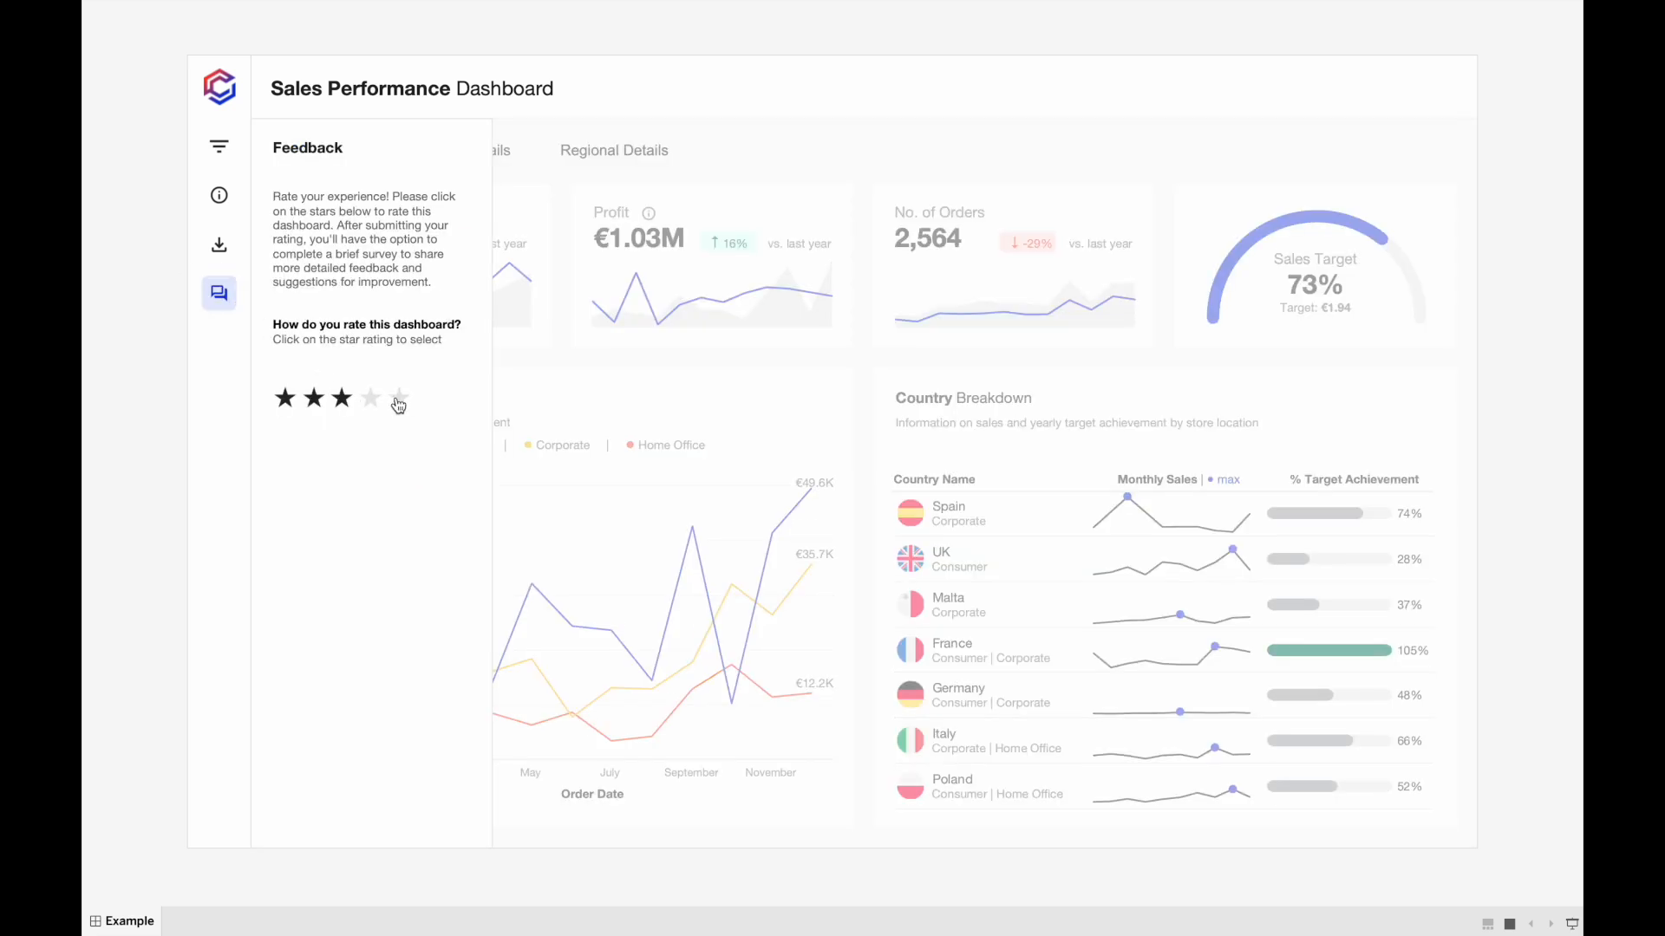
click(324, 404)
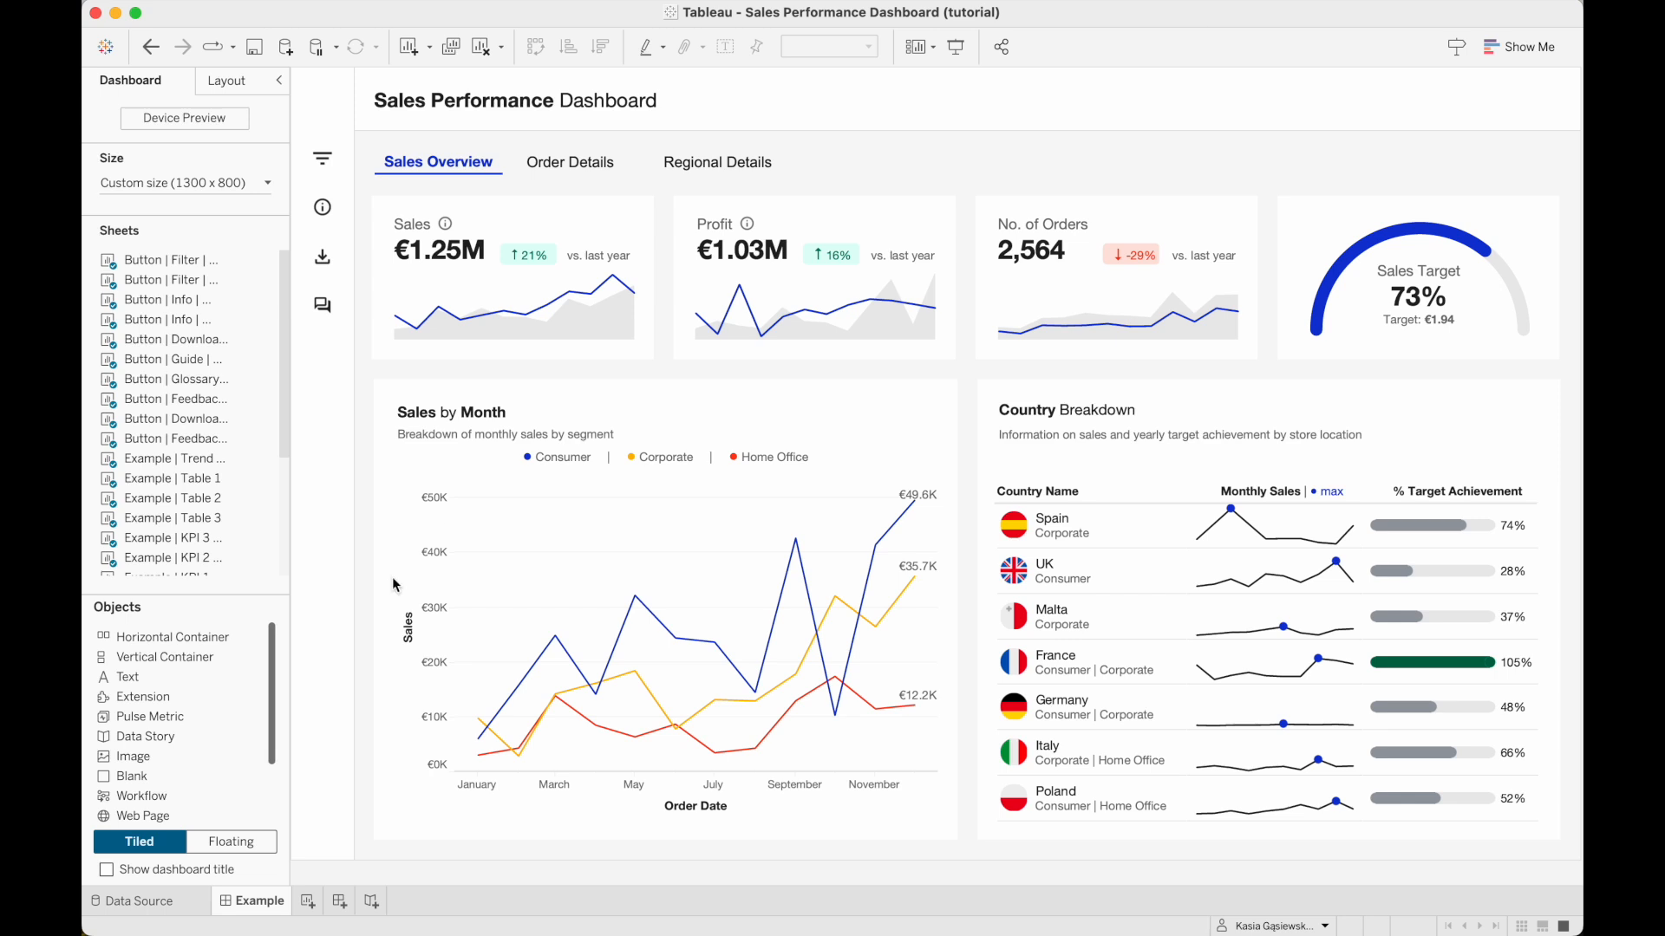
Add a new worksheet and start a parameter named Star Parameter.
click(308, 902)
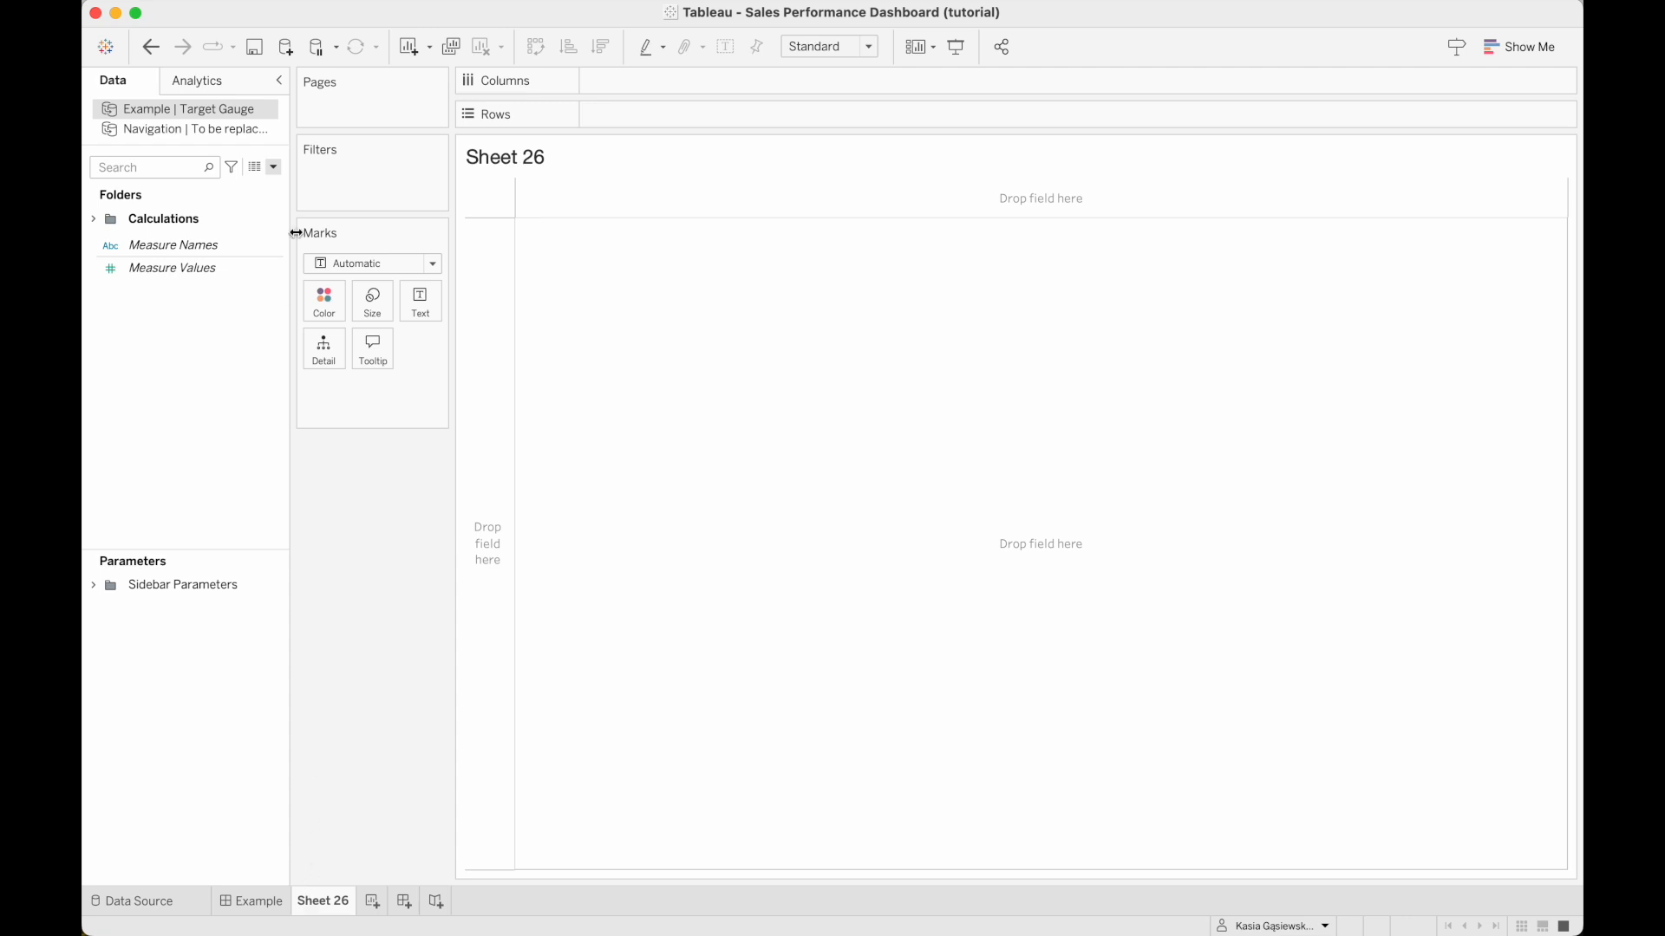
click(274, 168)
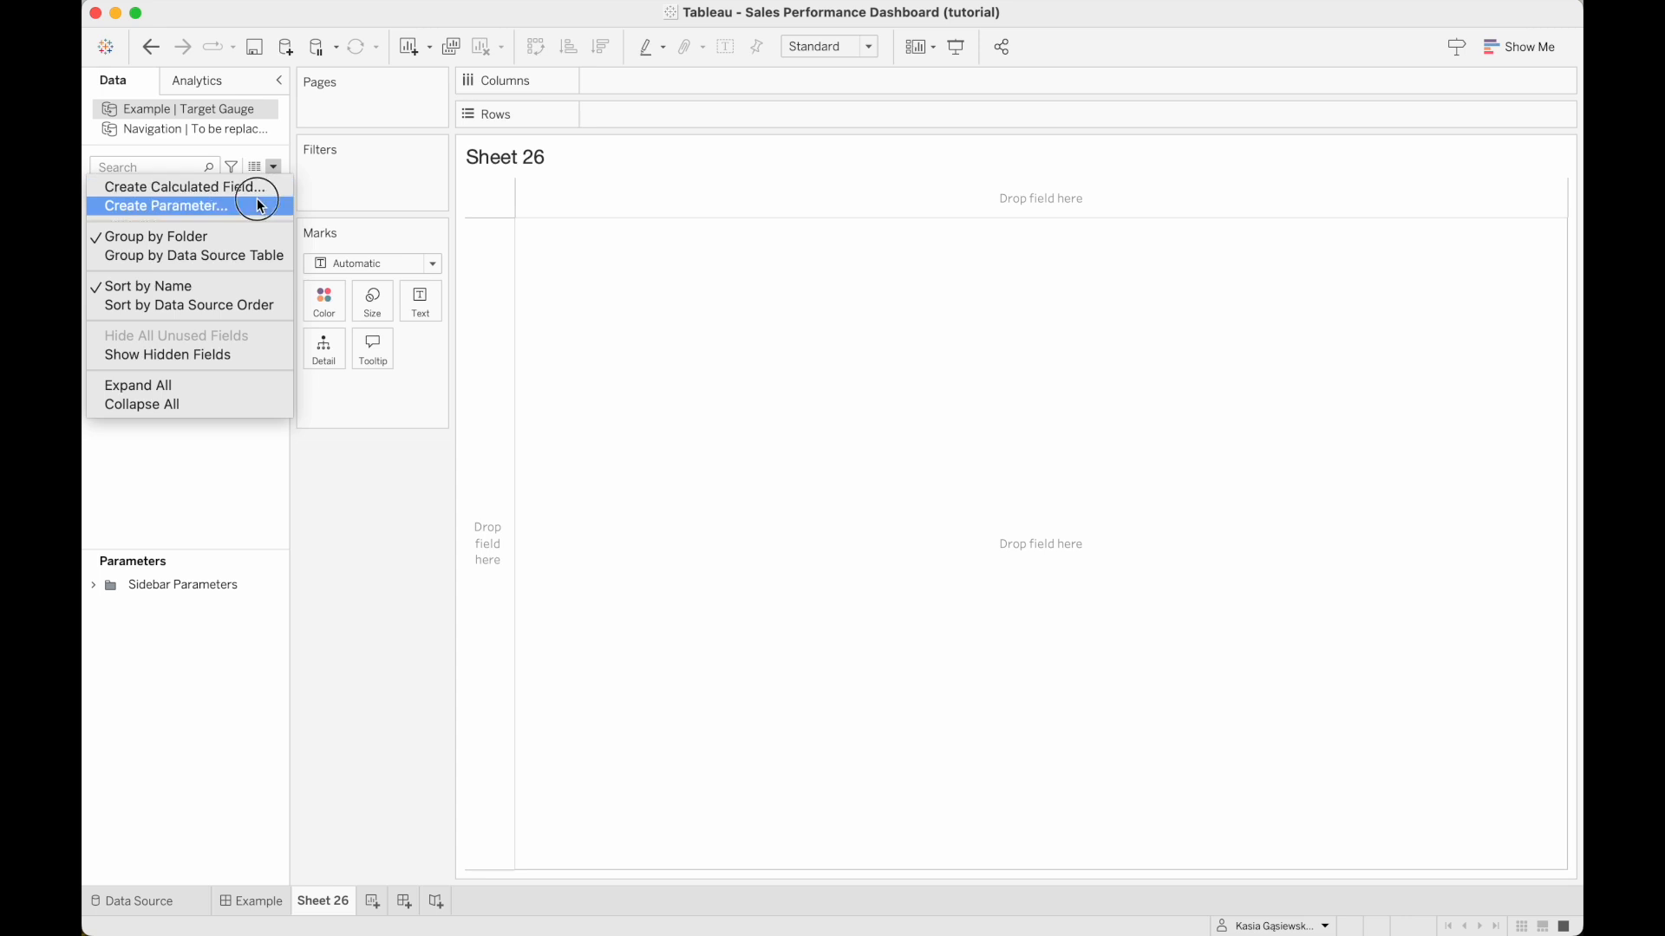
click(260, 206)
key(BackSpace)
key(BackSpace)
key(BackSpace)
key(BackSpace)
key(BackSpace)
key(BackSpace)
text(Star Parameter)
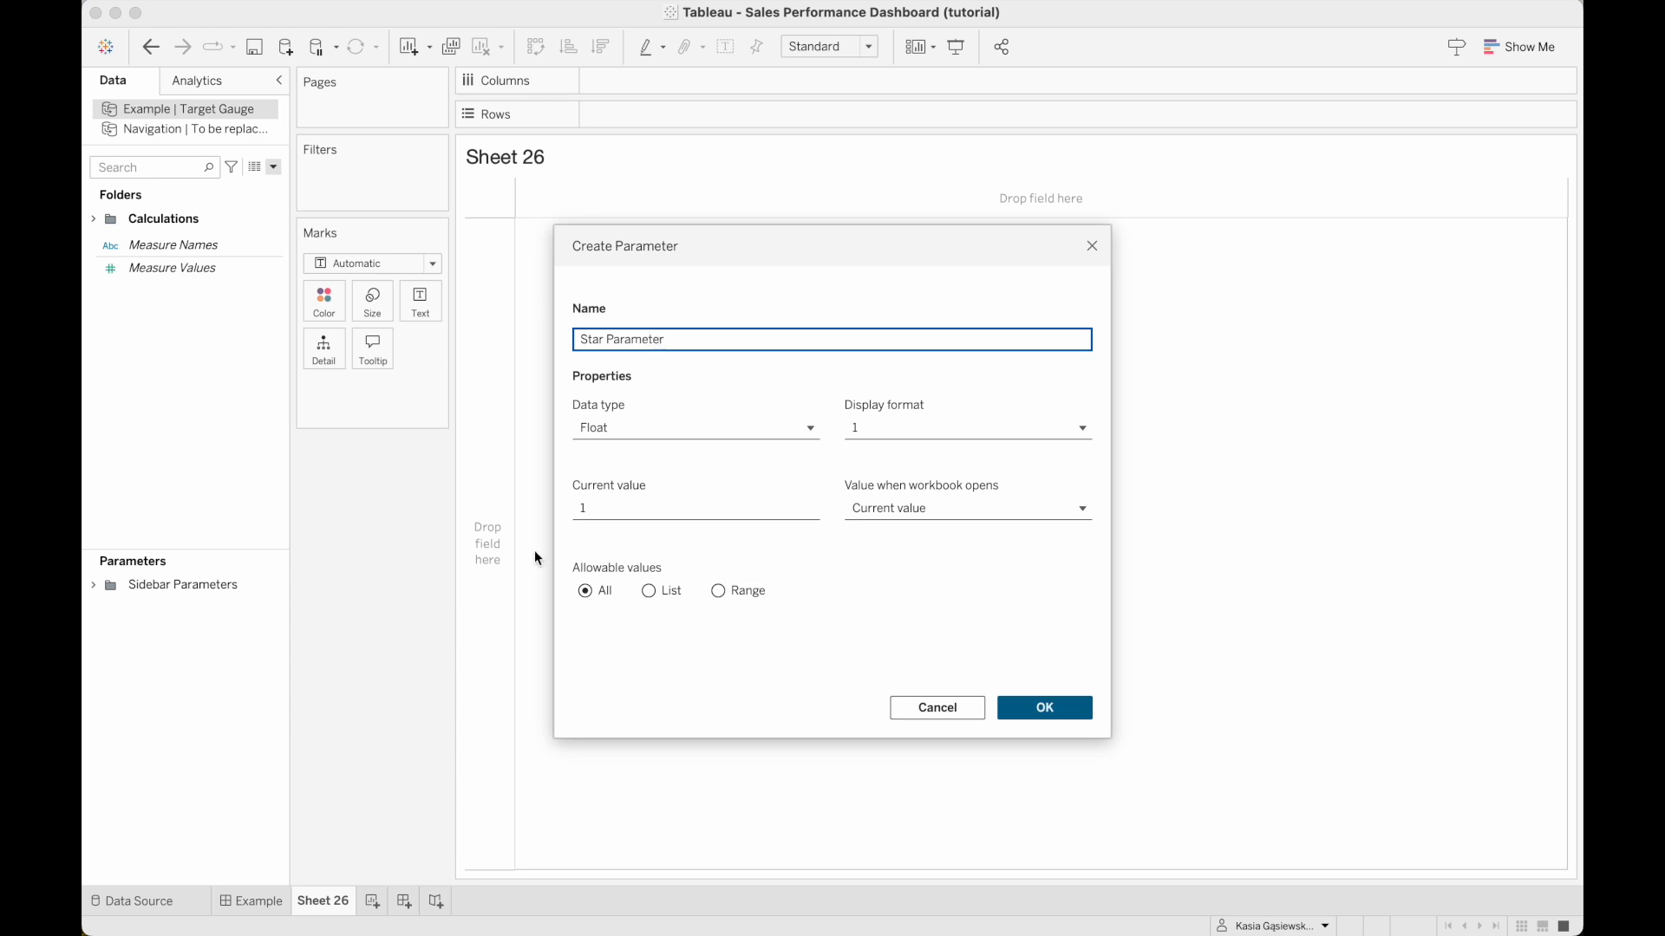
Restrict the parameter to a range with minimum 0, maximum 5 and step size 1, and create it.
click(719, 592)
click(626, 651)
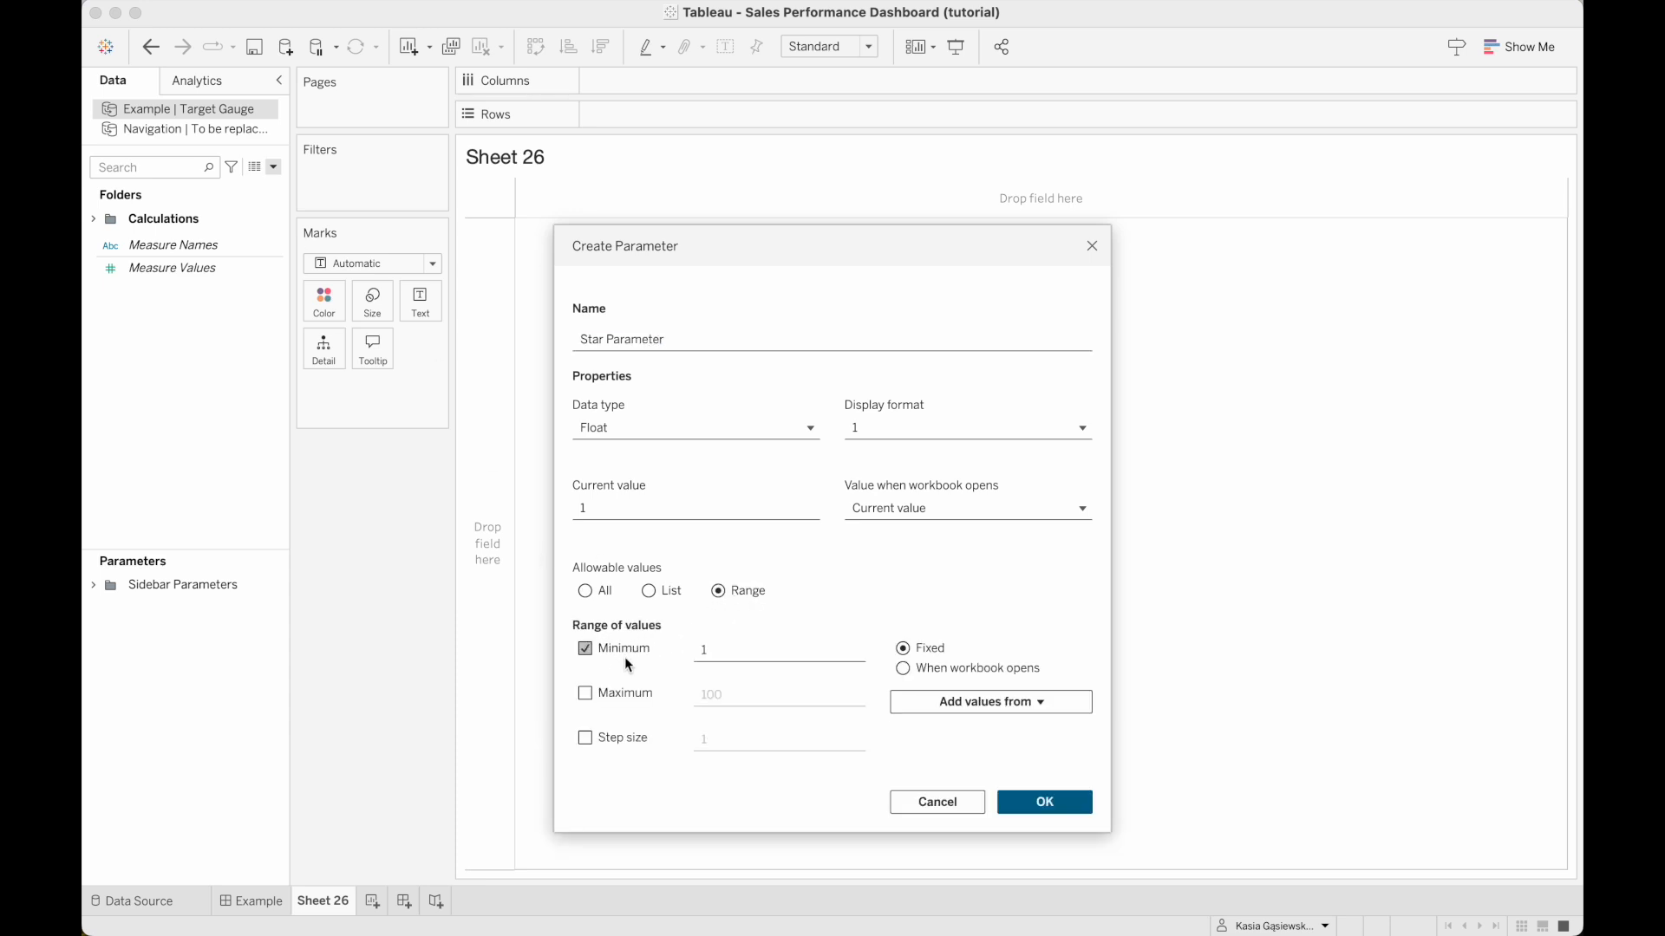
click(623, 701)
click(725, 652)
text(0)
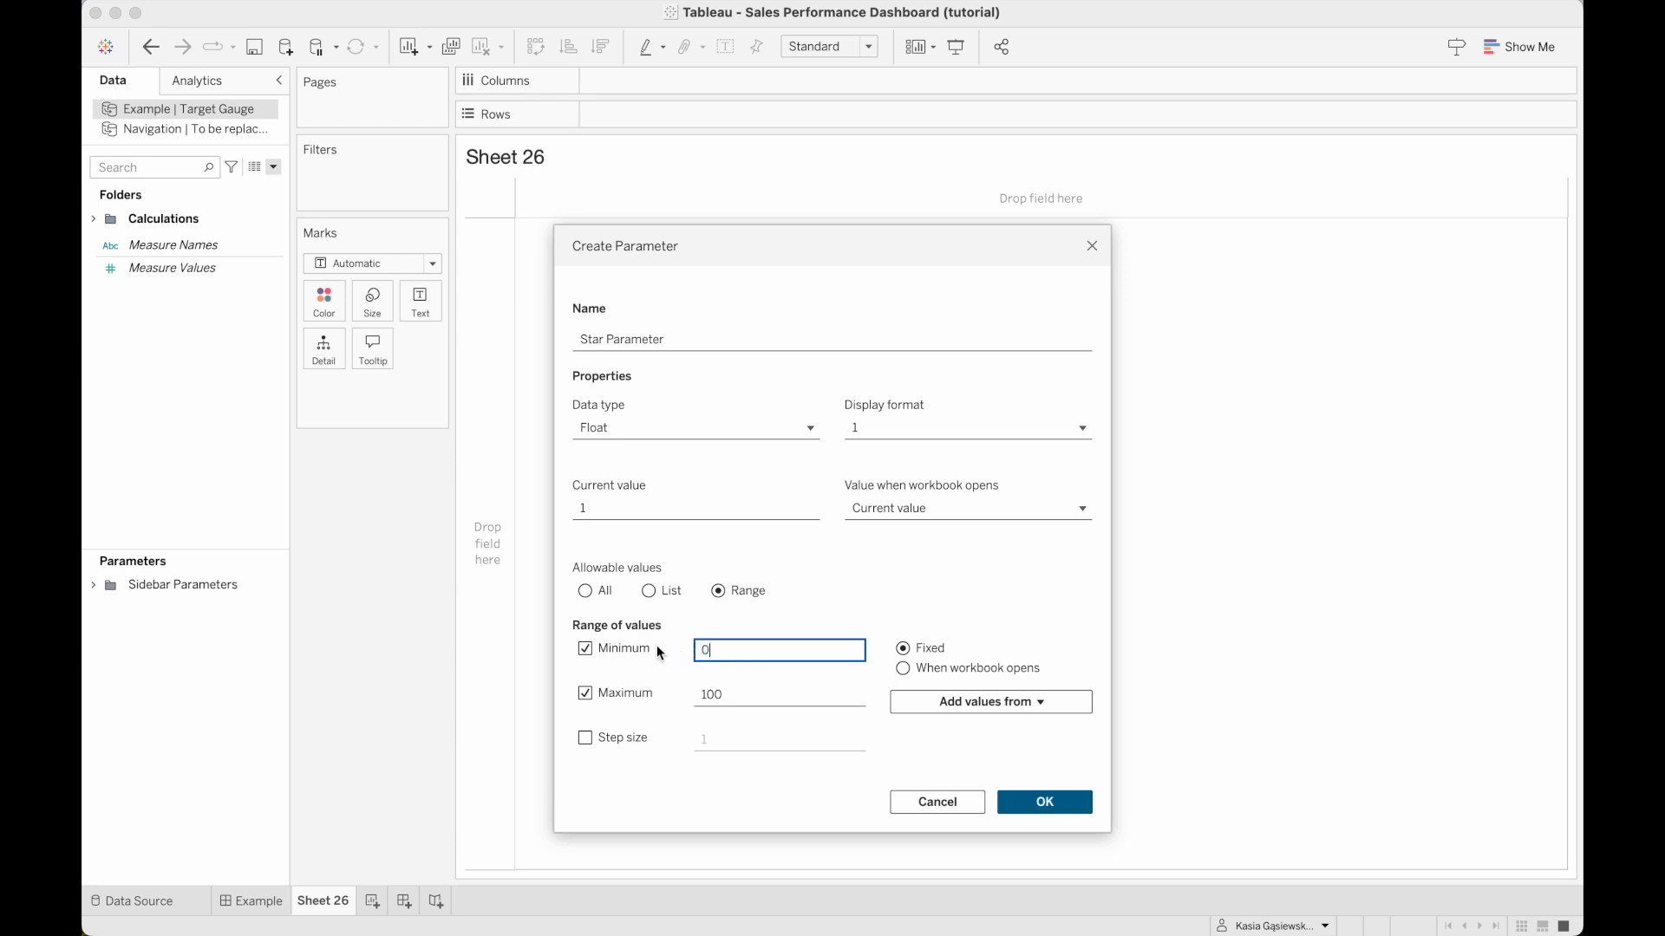
key(Tab)
text(5)
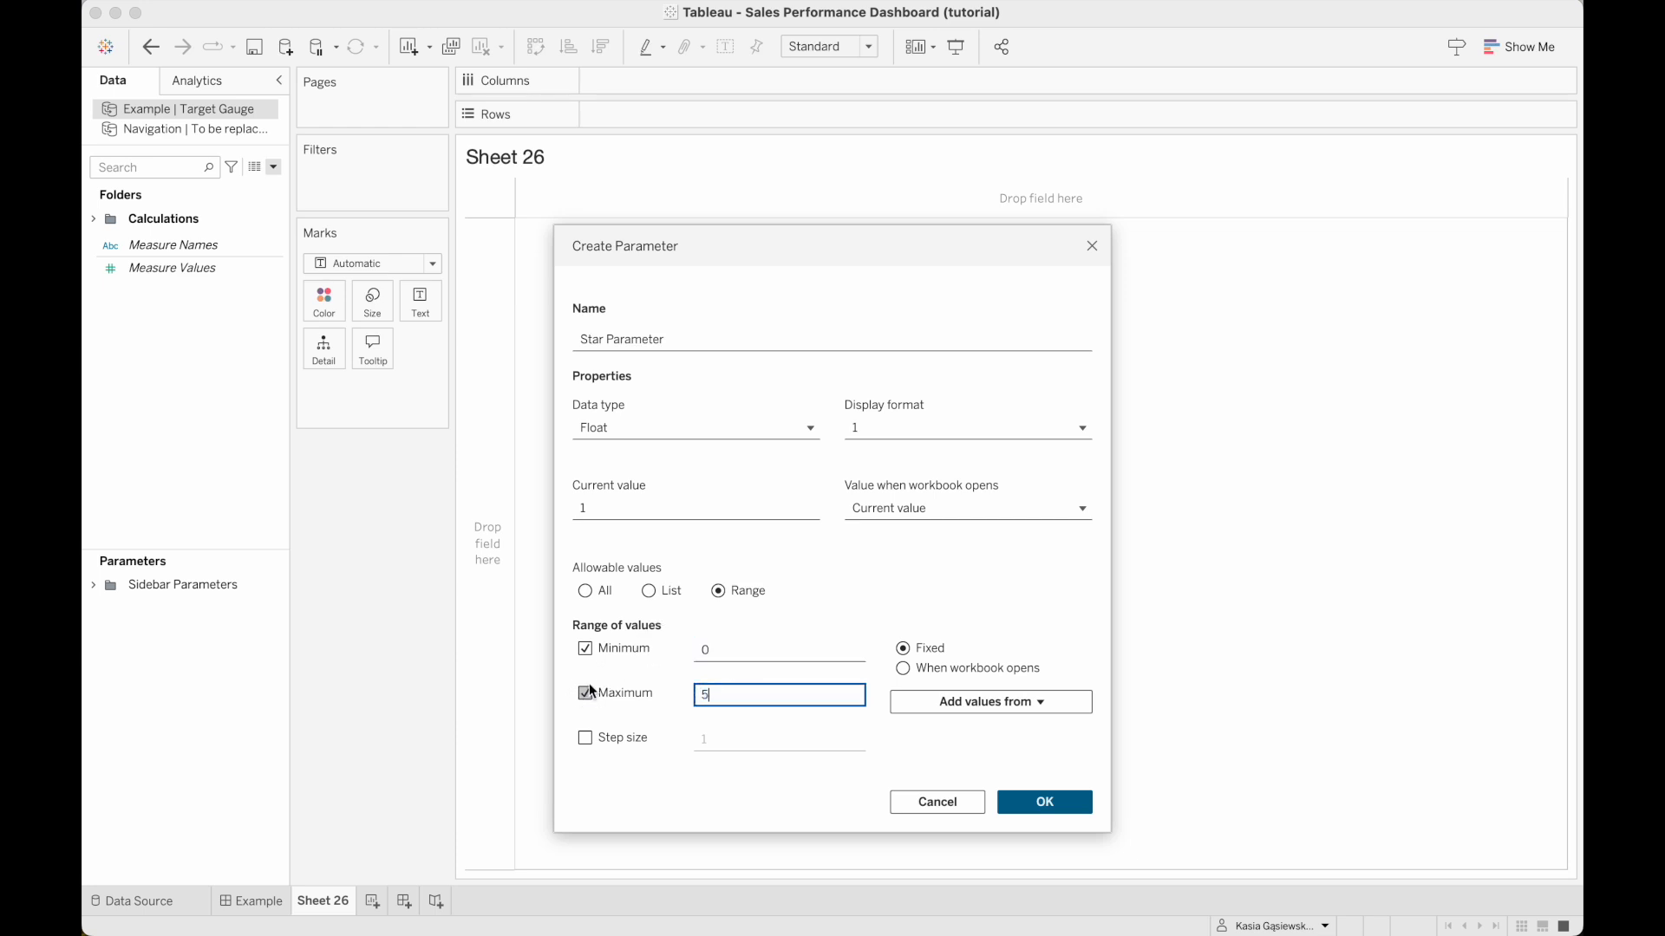
click(586, 739)
click(1061, 794)
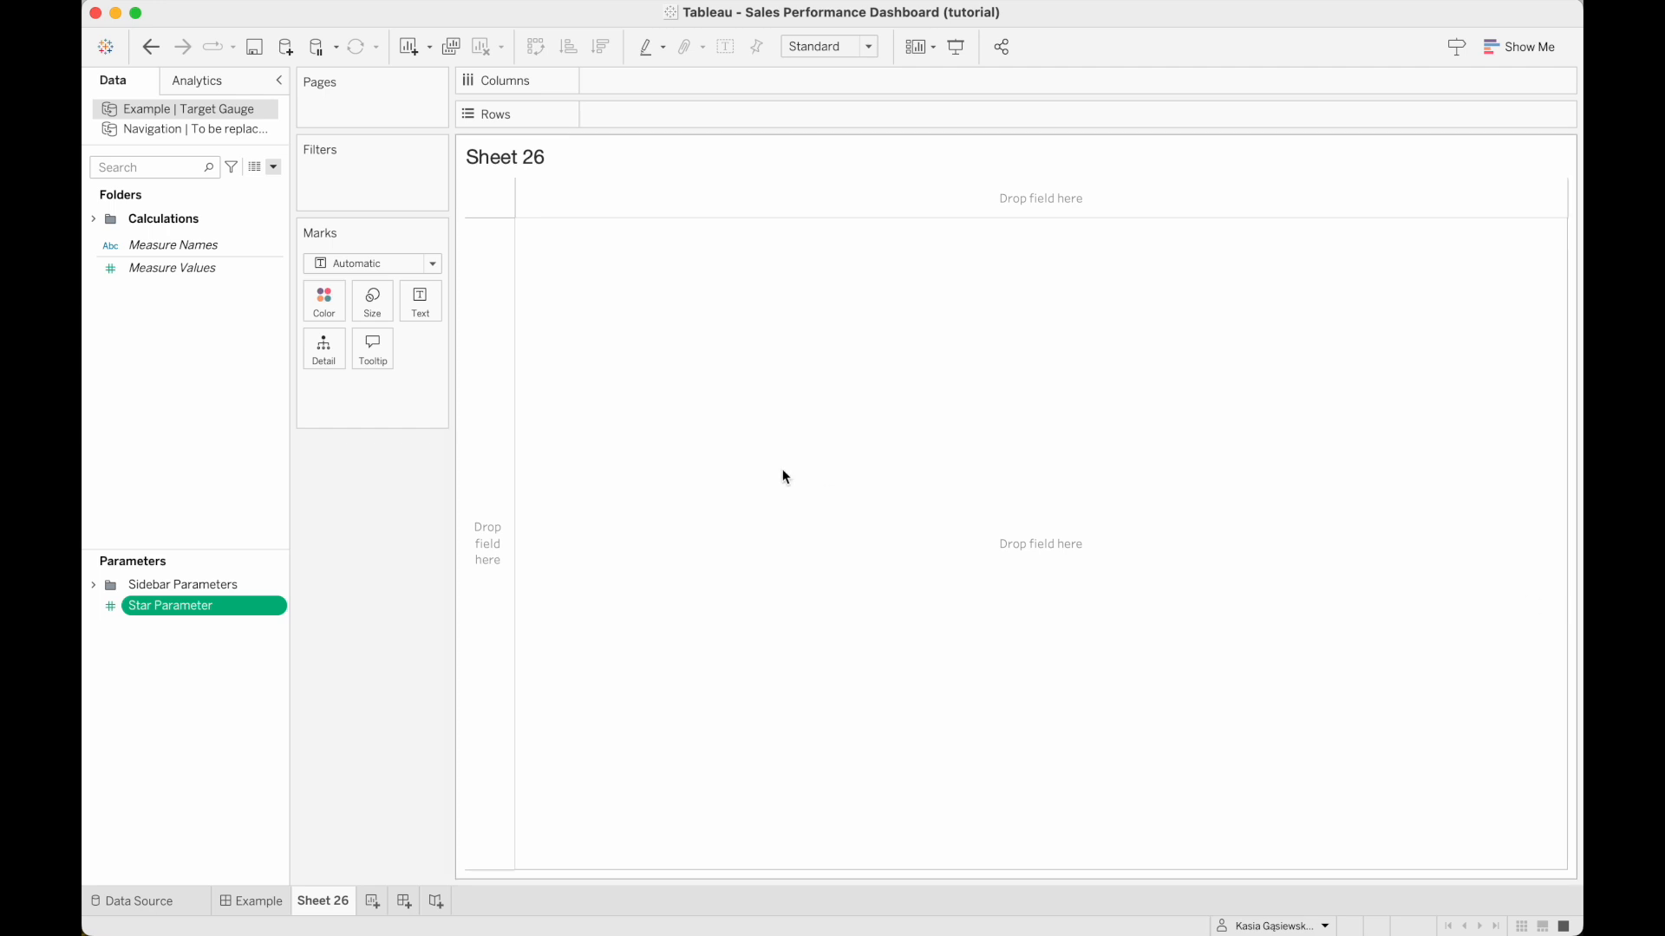
Create a calculated field named Star Color 1 with the formula [Star Parameter]>=1.
click(272, 166)
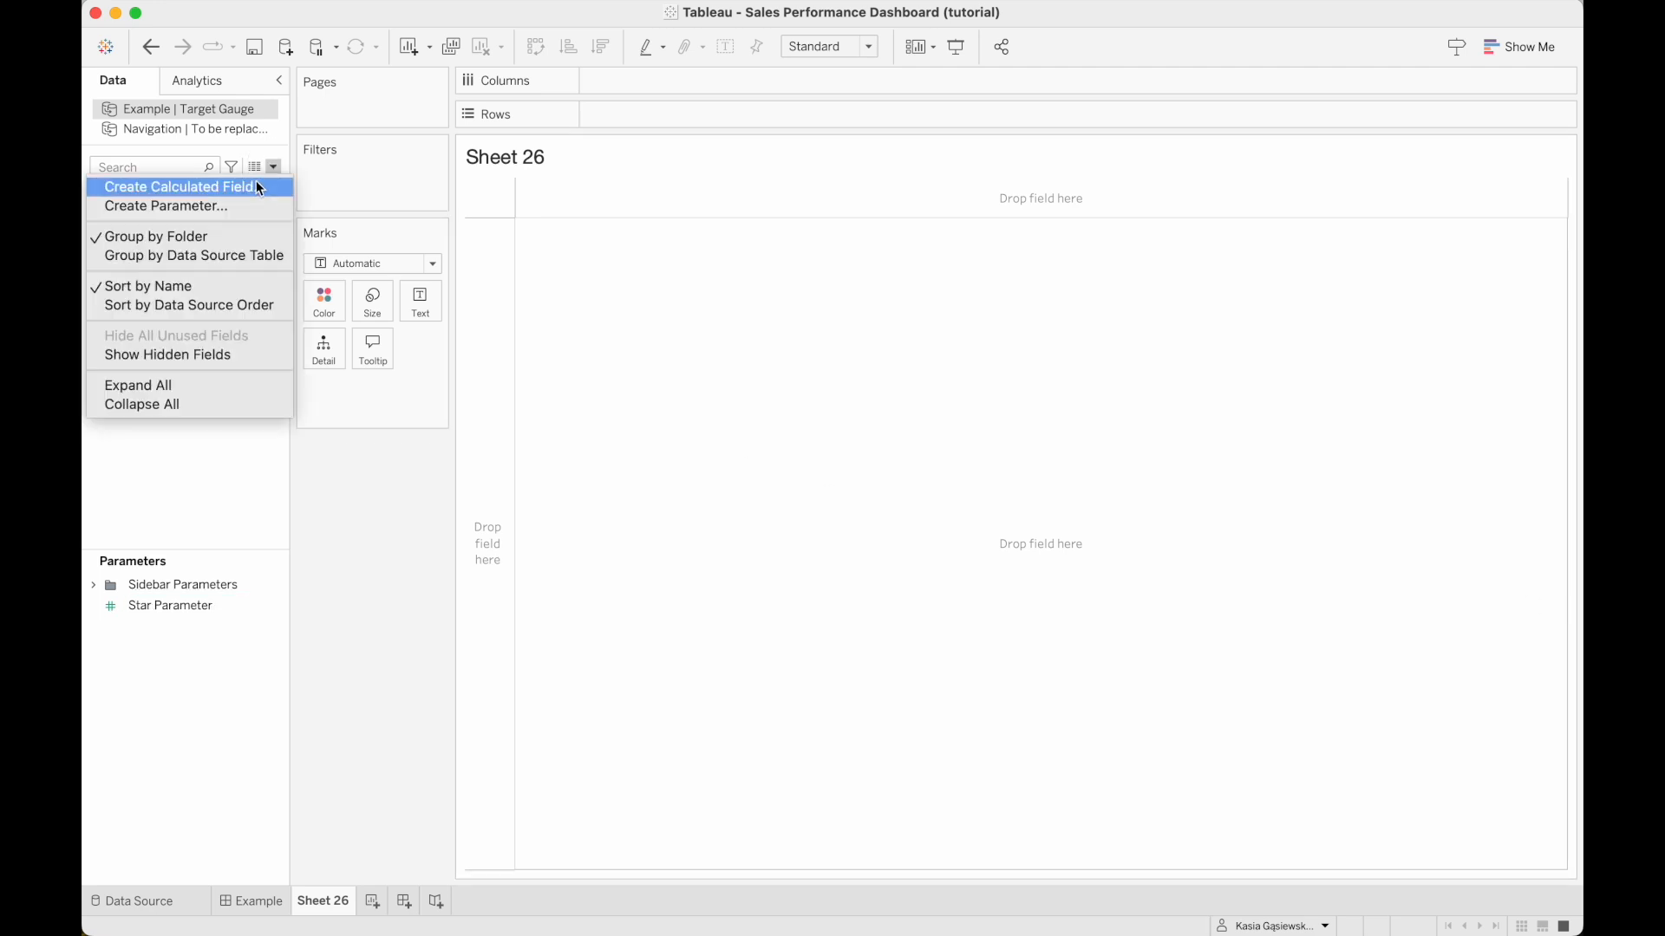
click(258, 187)
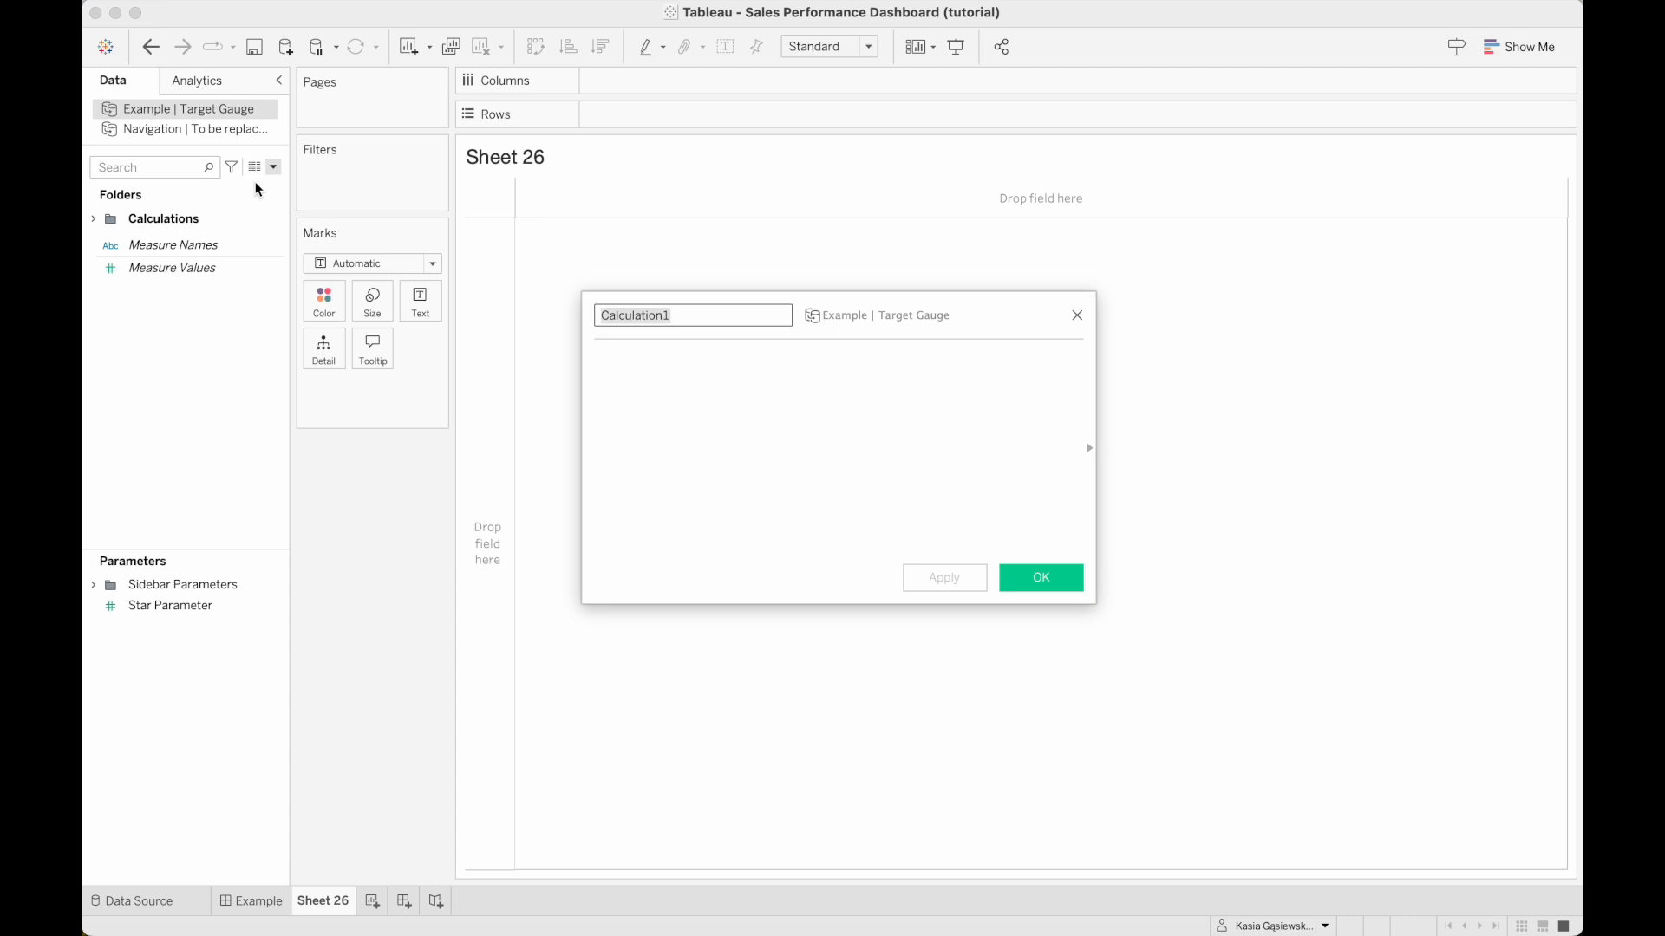
text(Star Color 1)
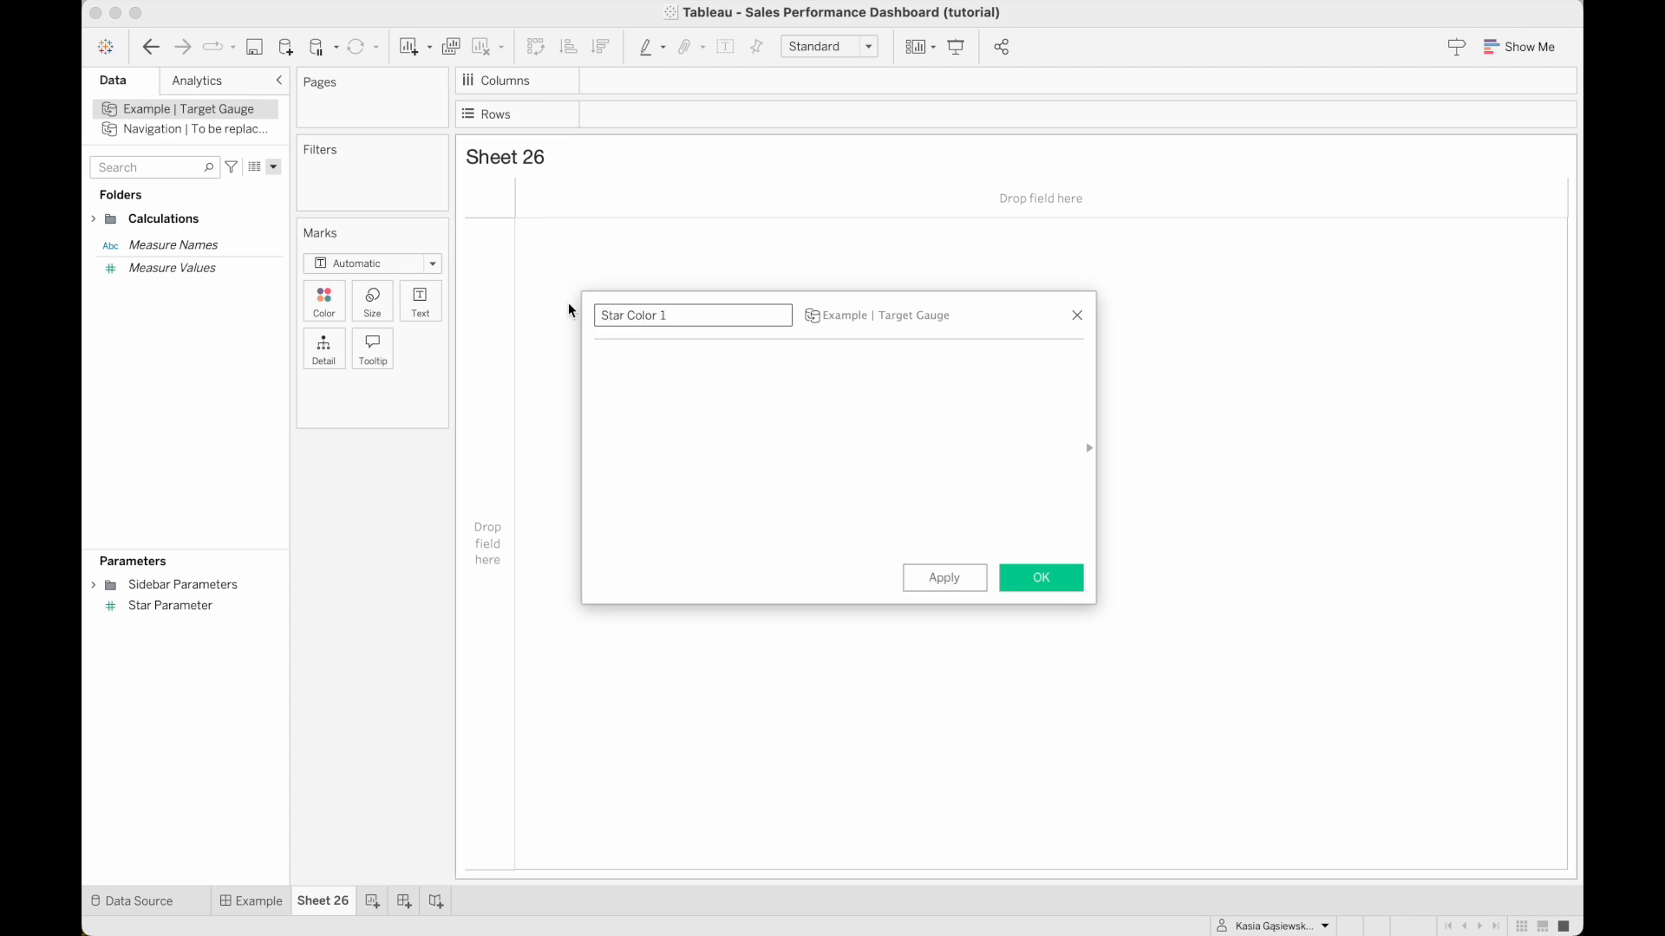
click(628, 360)
text([Sta)
key(Return)
text(>=1)
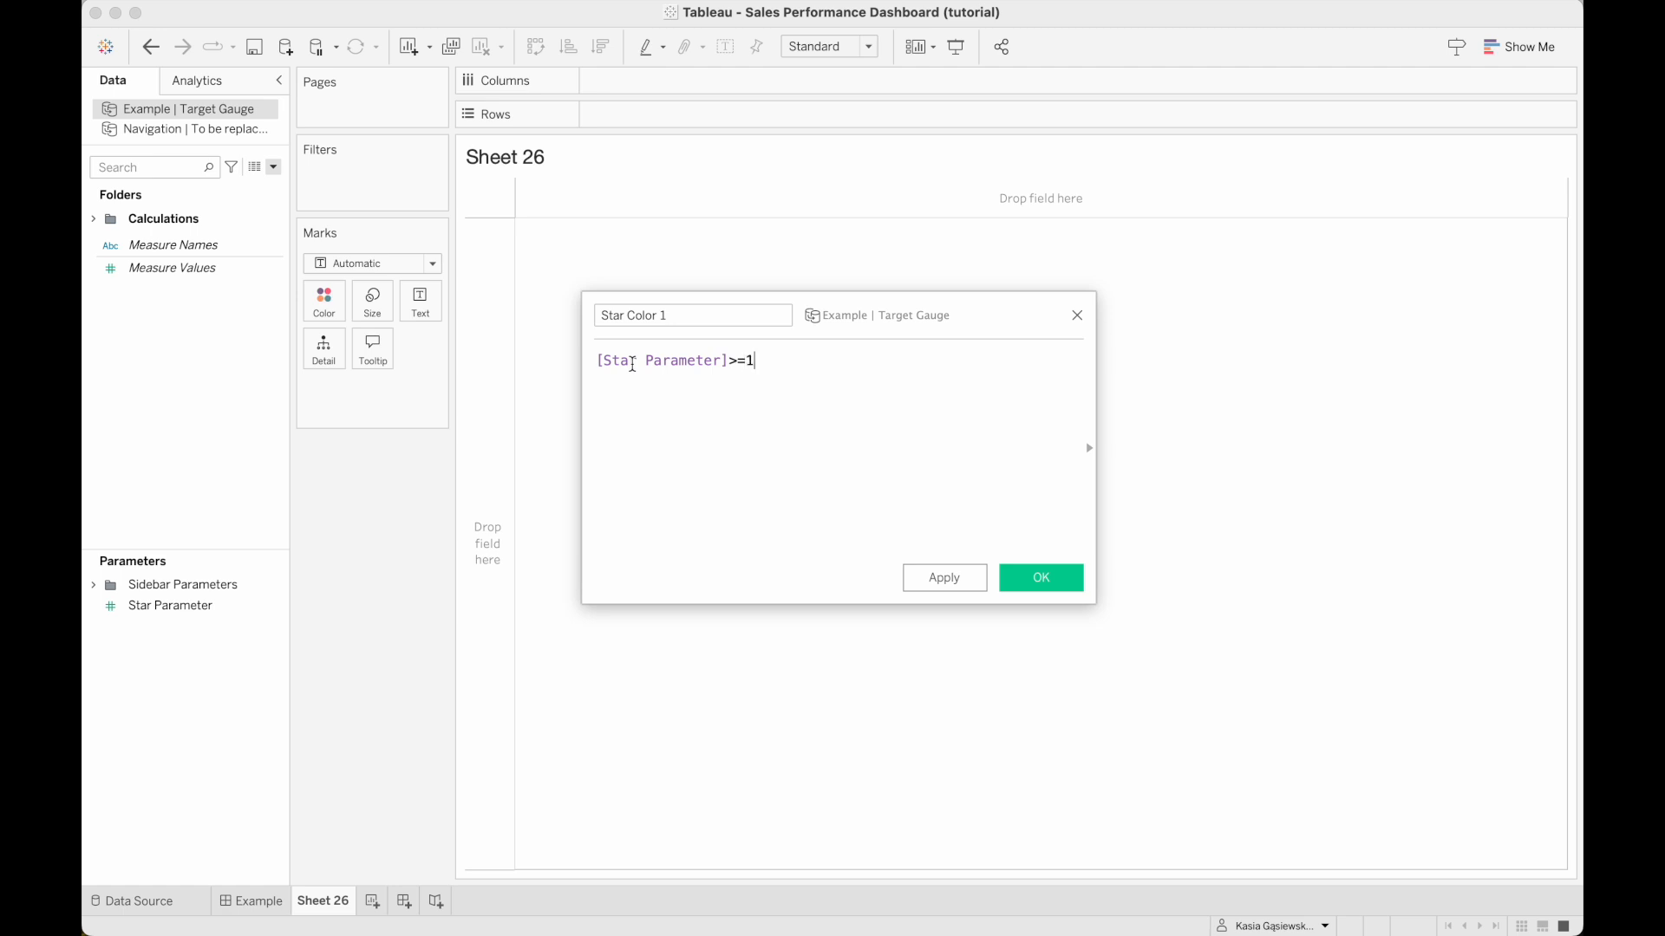
click(1049, 576)
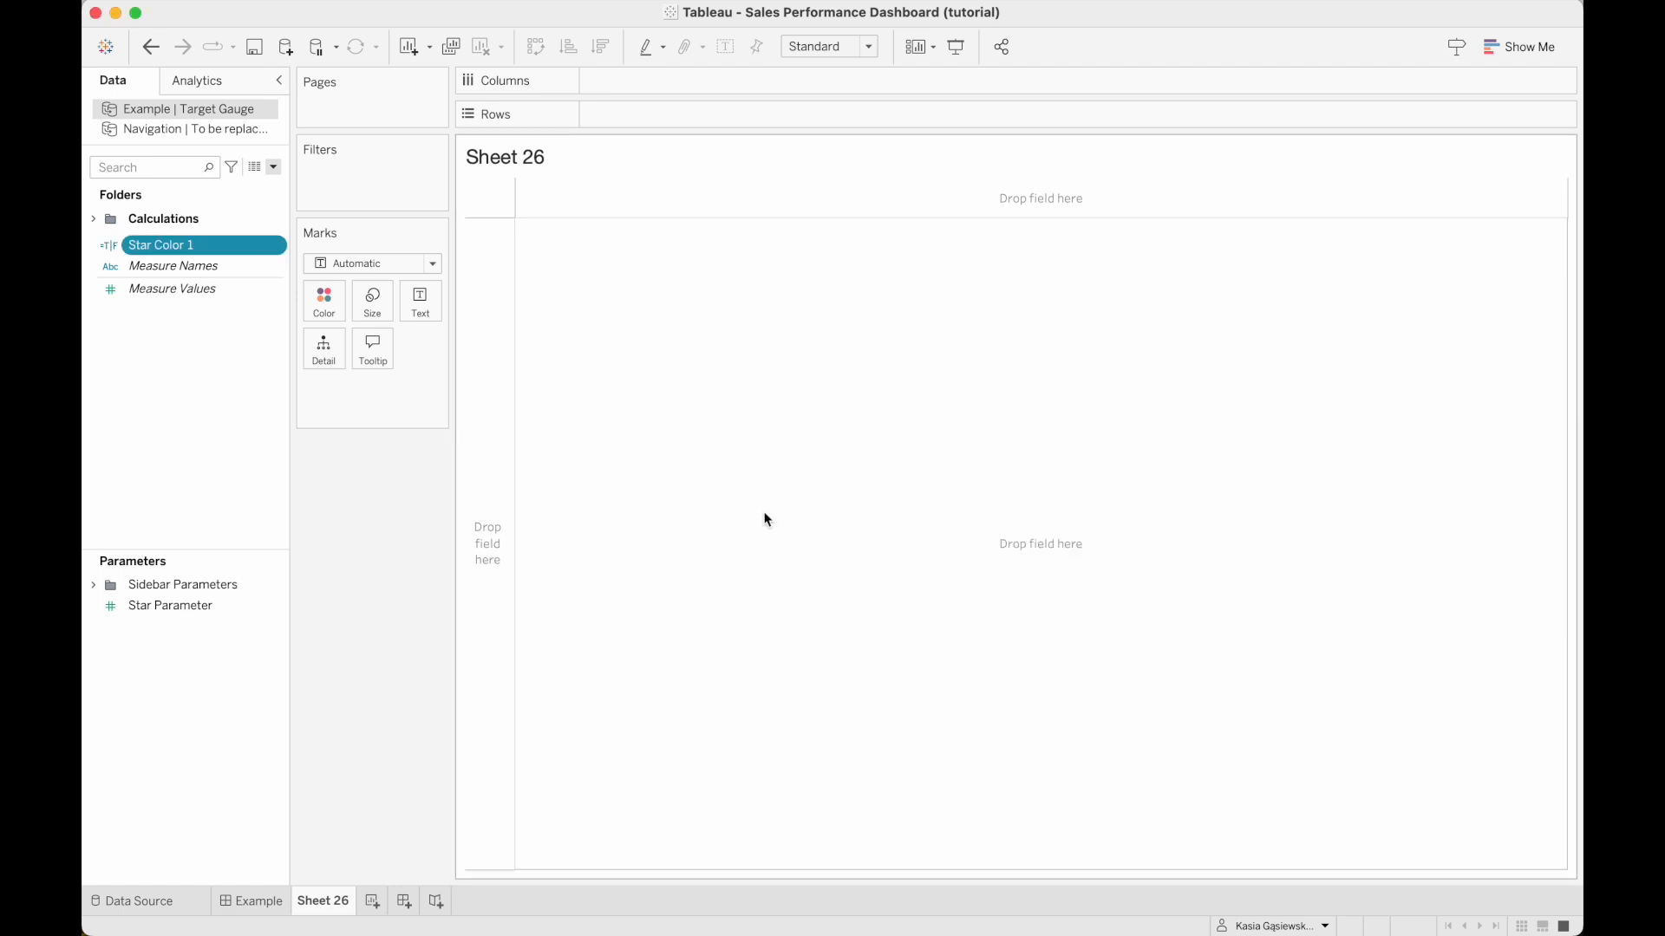
Create a calculated field named Star Color 2 with the formula [Star Parameter]>=2.
click(274, 166)
click(258, 185)
text(Star Color 2)
click(777, 424)
text(star)
click(753, 399)
text(==2)
click(1040, 578)
Create a calculated field named Star Color 3 with the formula [Star Parameter]>=3.
click(274, 166)
click(259, 186)
text(Star Color 3)
click(669, 387)
text(star)
key(Down)
key(Down)
key(Return)
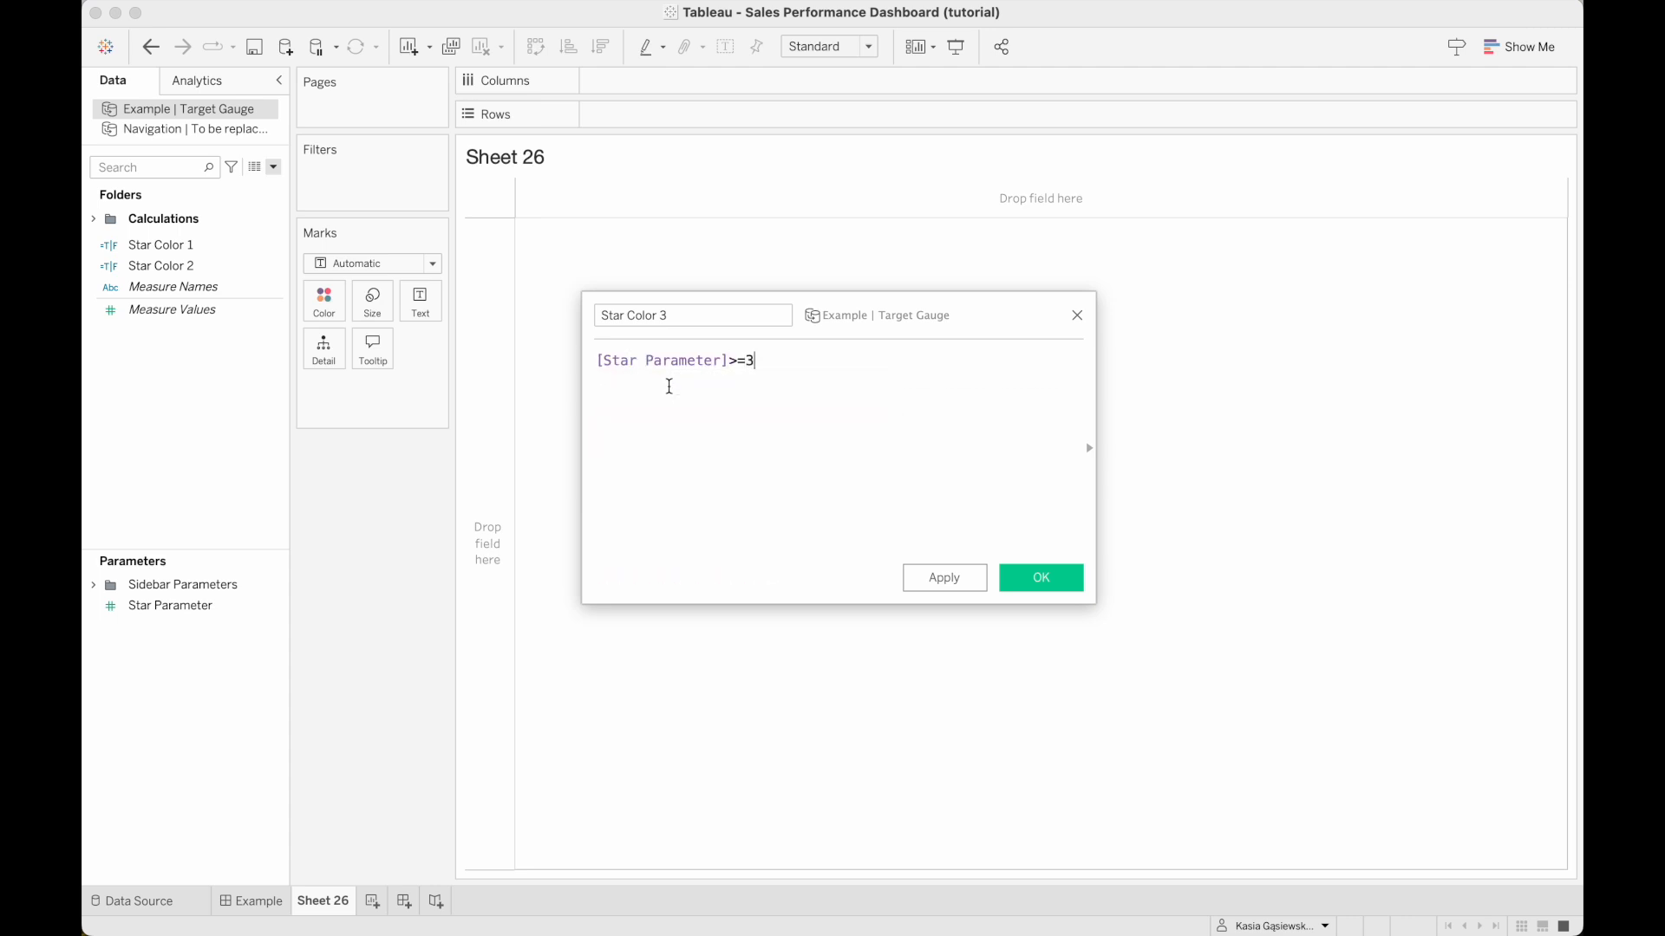
click(1041, 578)
Create a calculated field named Star Color 4 with the formula [Star Parameter]>=4.
click(274, 166)
click(247, 184)
text(Star Color)
text( 4)
click(662, 382)
text(Star)
key(Down)
key(Down)
key(Down)
key(Return)
text(==4)
click(1040, 577)
Create a calculated field named Star Color 5 that tests Star Parameter in the same way as the other star color fields.
click(274, 166)
click(232, 186)
text(Star Color 5)
click(642, 380)
text(Star)
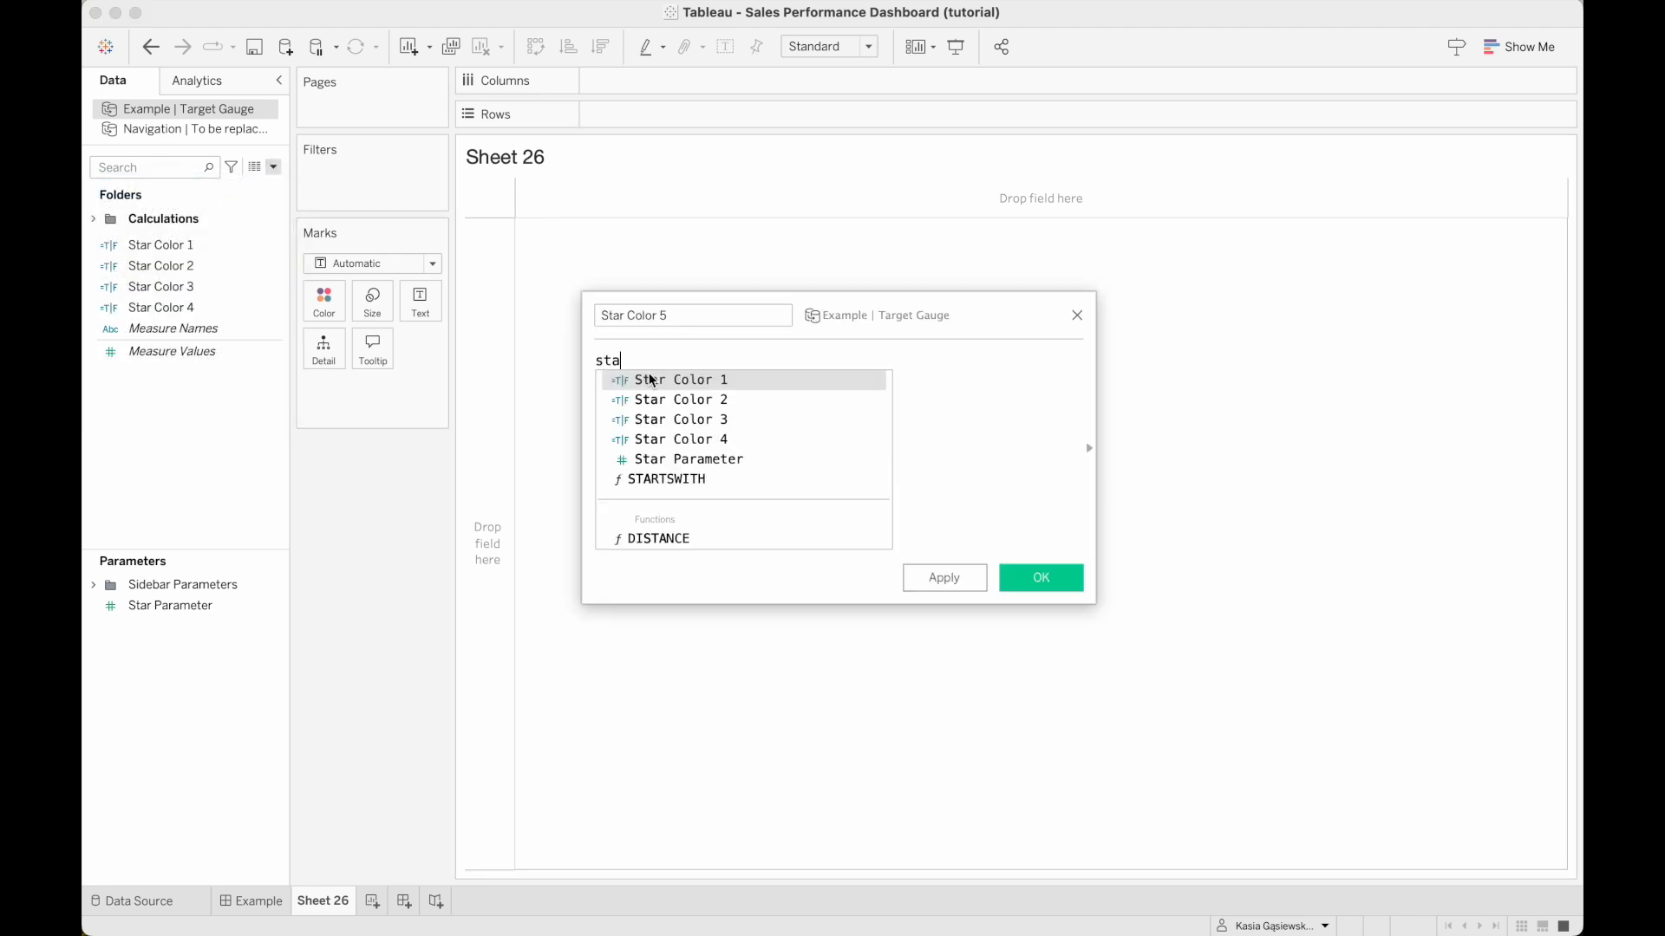
key(Down)
key(Down)
key(Down)
key(Down)
key(Return)
click(1040, 578)
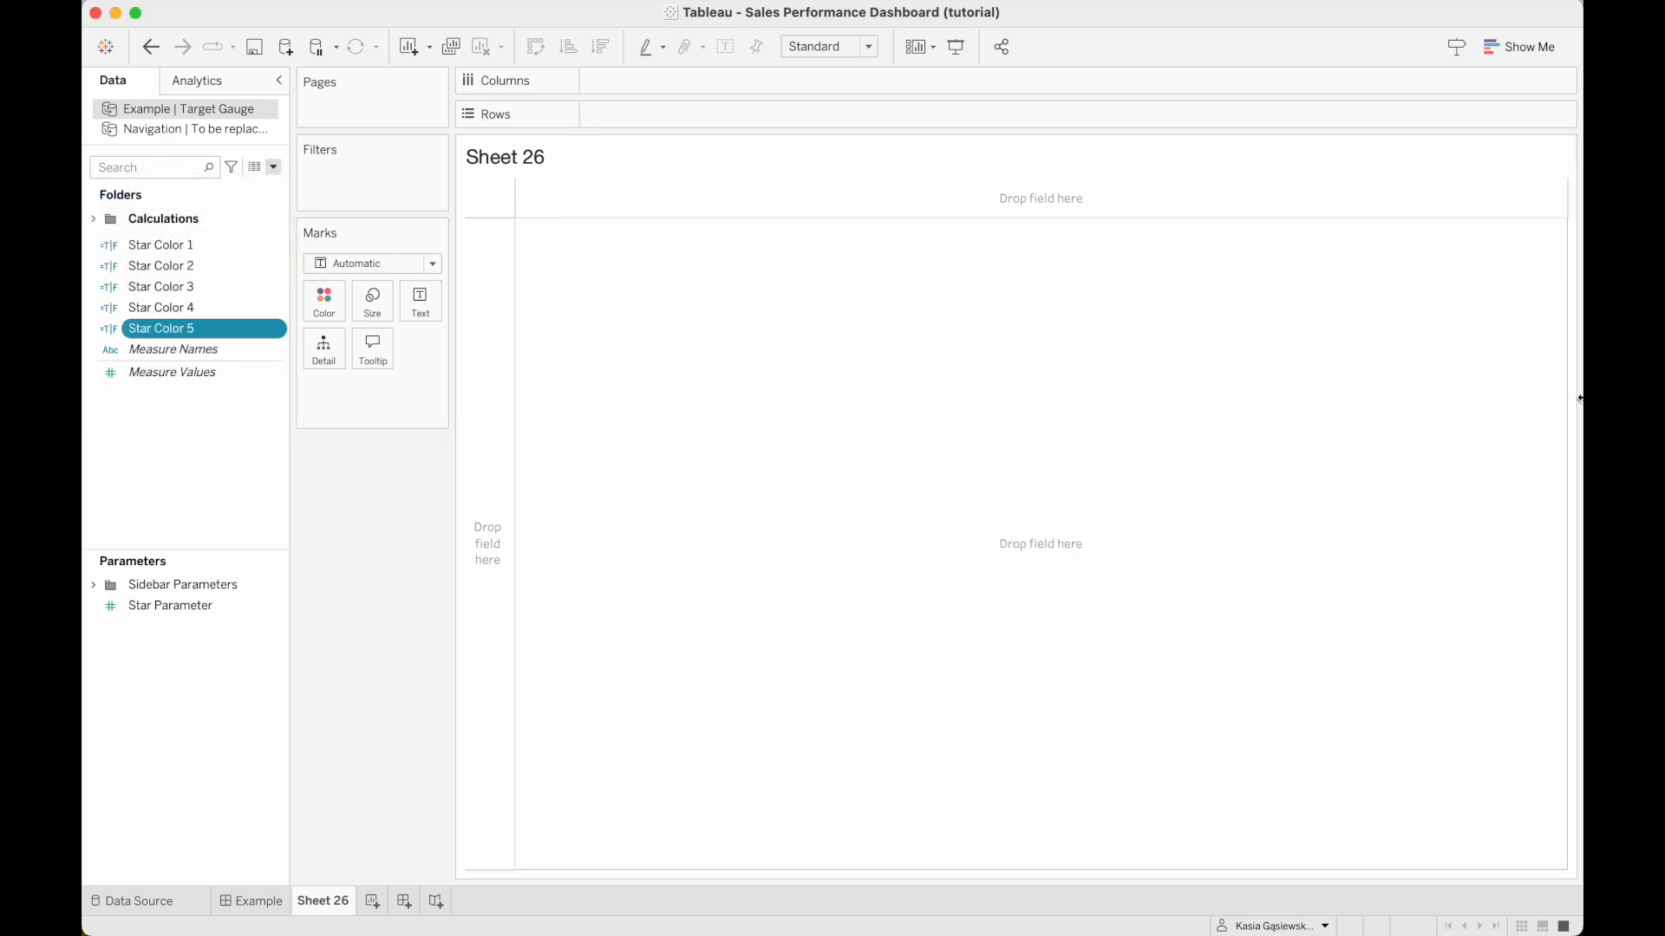
Add the ad hoc calculations min(1.0) and min(2.0) to Columns.
double_click(646, 80)
text(min(1.0))
key(Return)
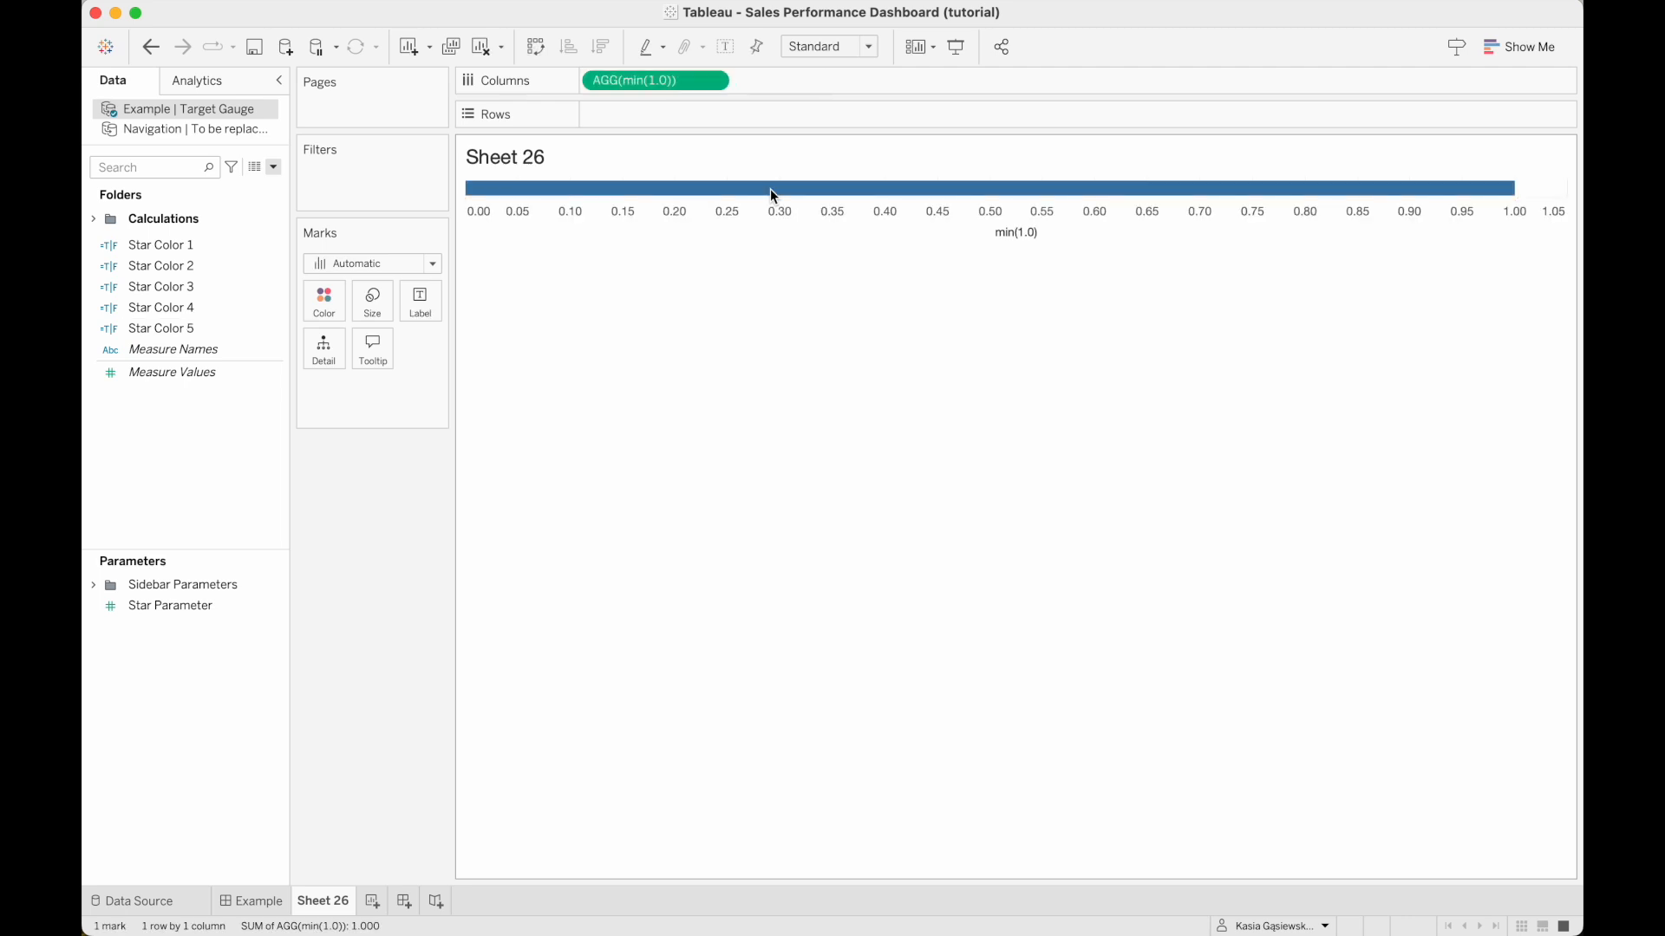
double_click(756, 79)
text(min)
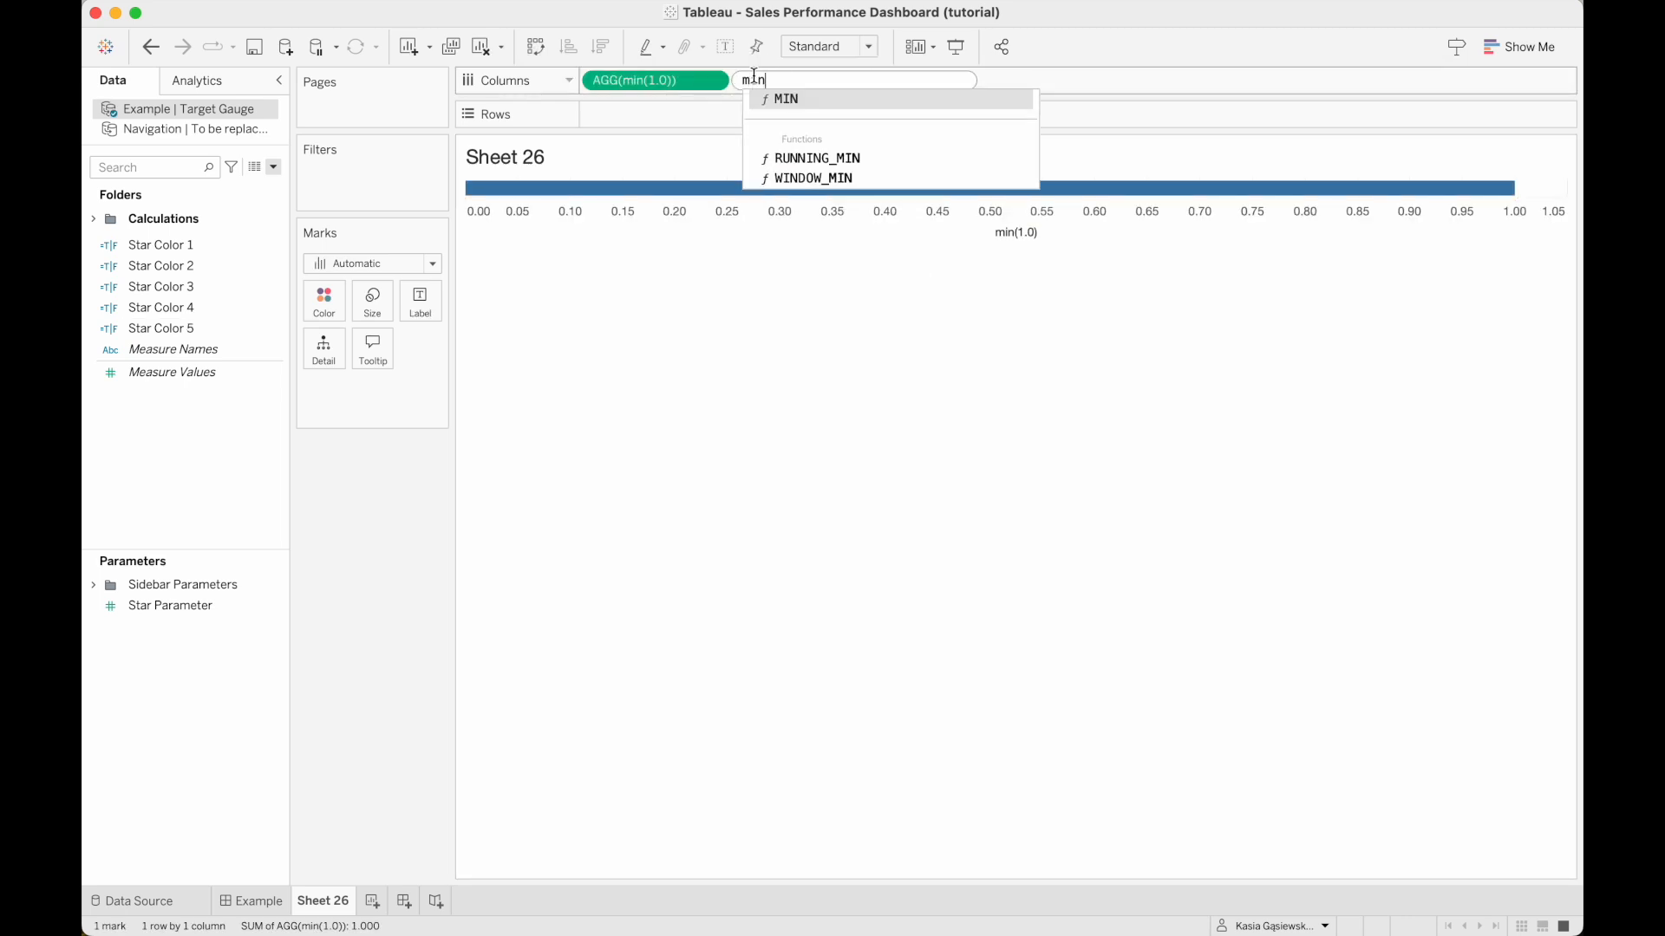
text((2.0))
key(Return)
Add three more ad hoc calculations, min(3.0), min(4.0) and min(5.0), to Columns.
double_click(936, 79)
text(min(3.0))
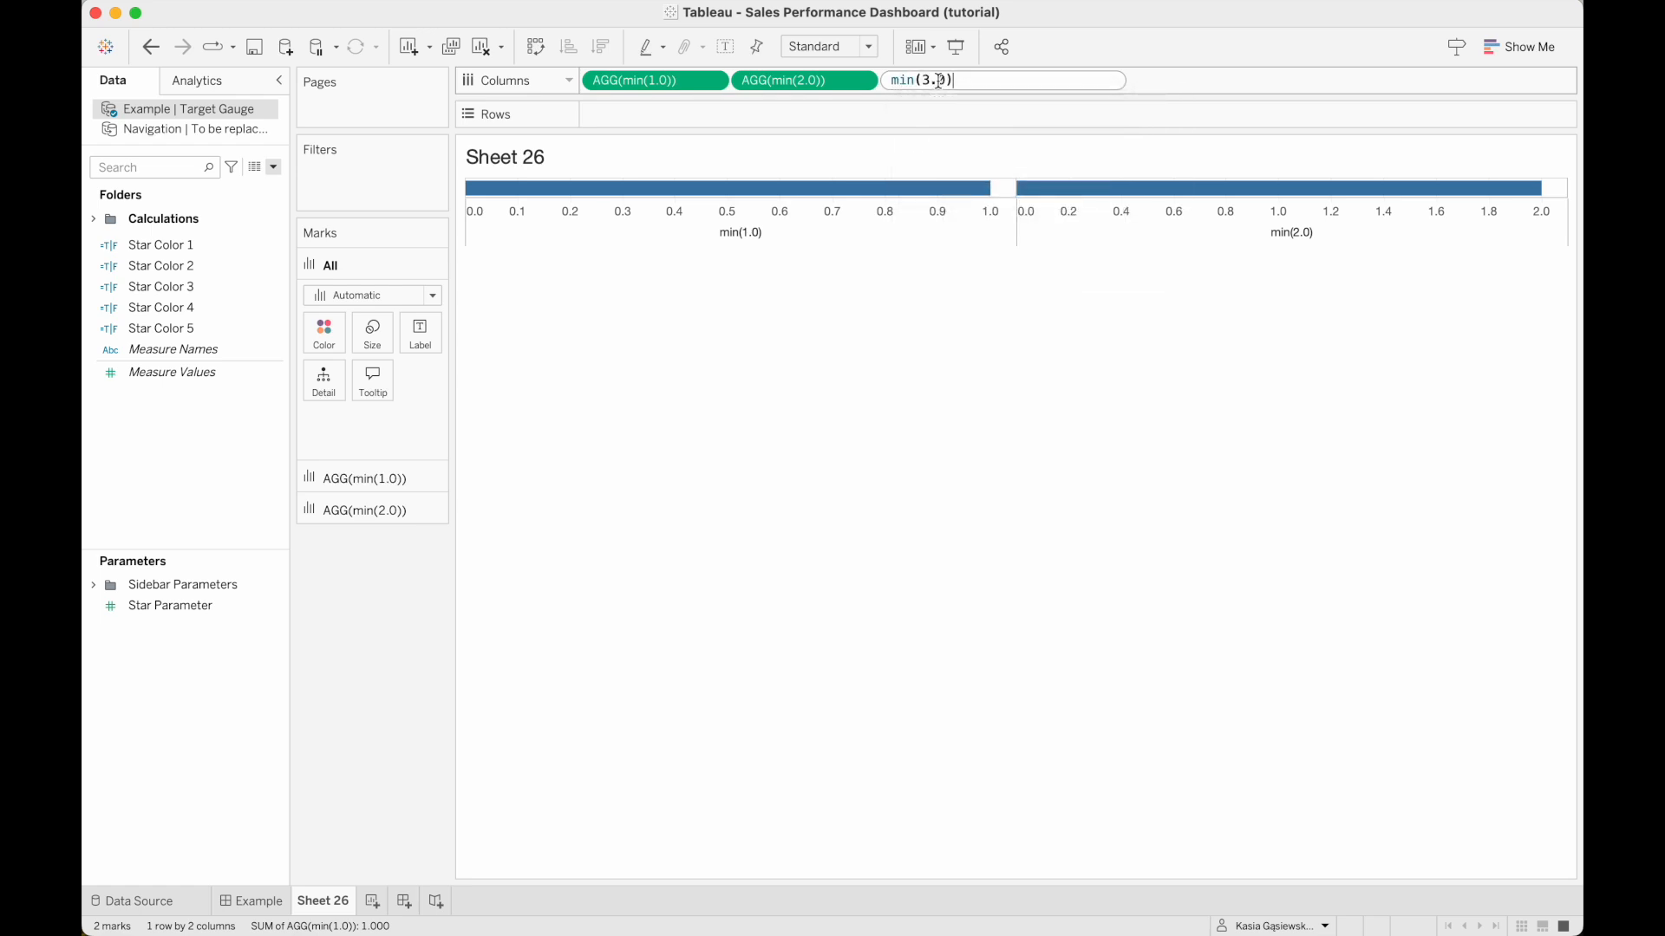
key(Return)
double_click(1080, 86)
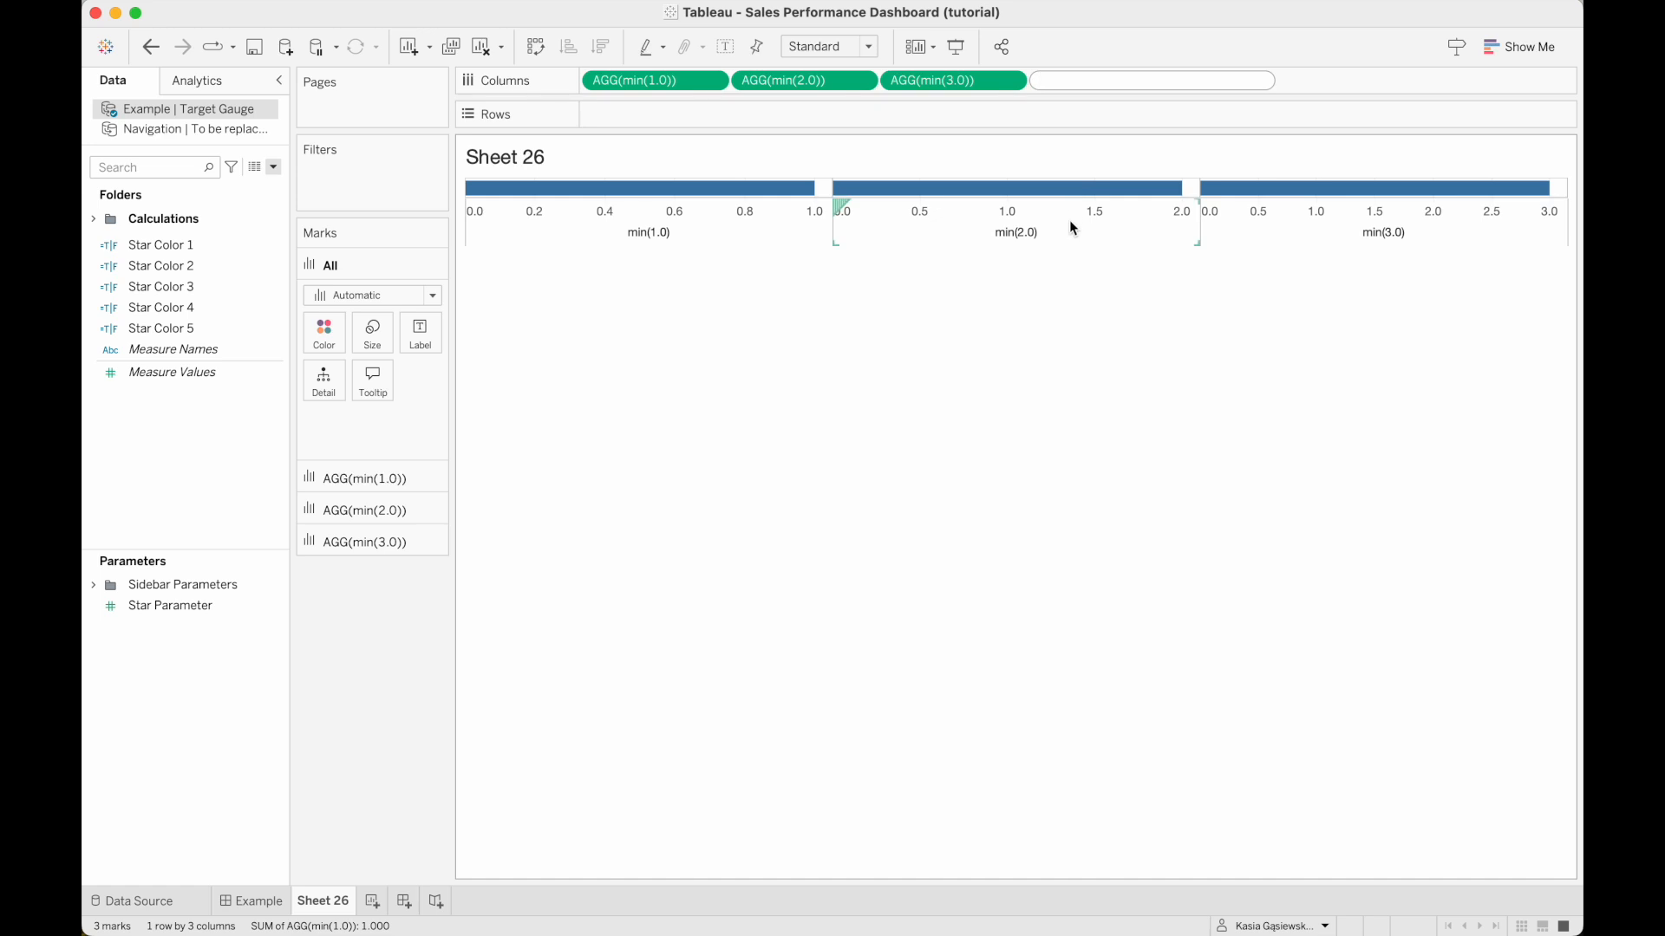
text(min(4.0))
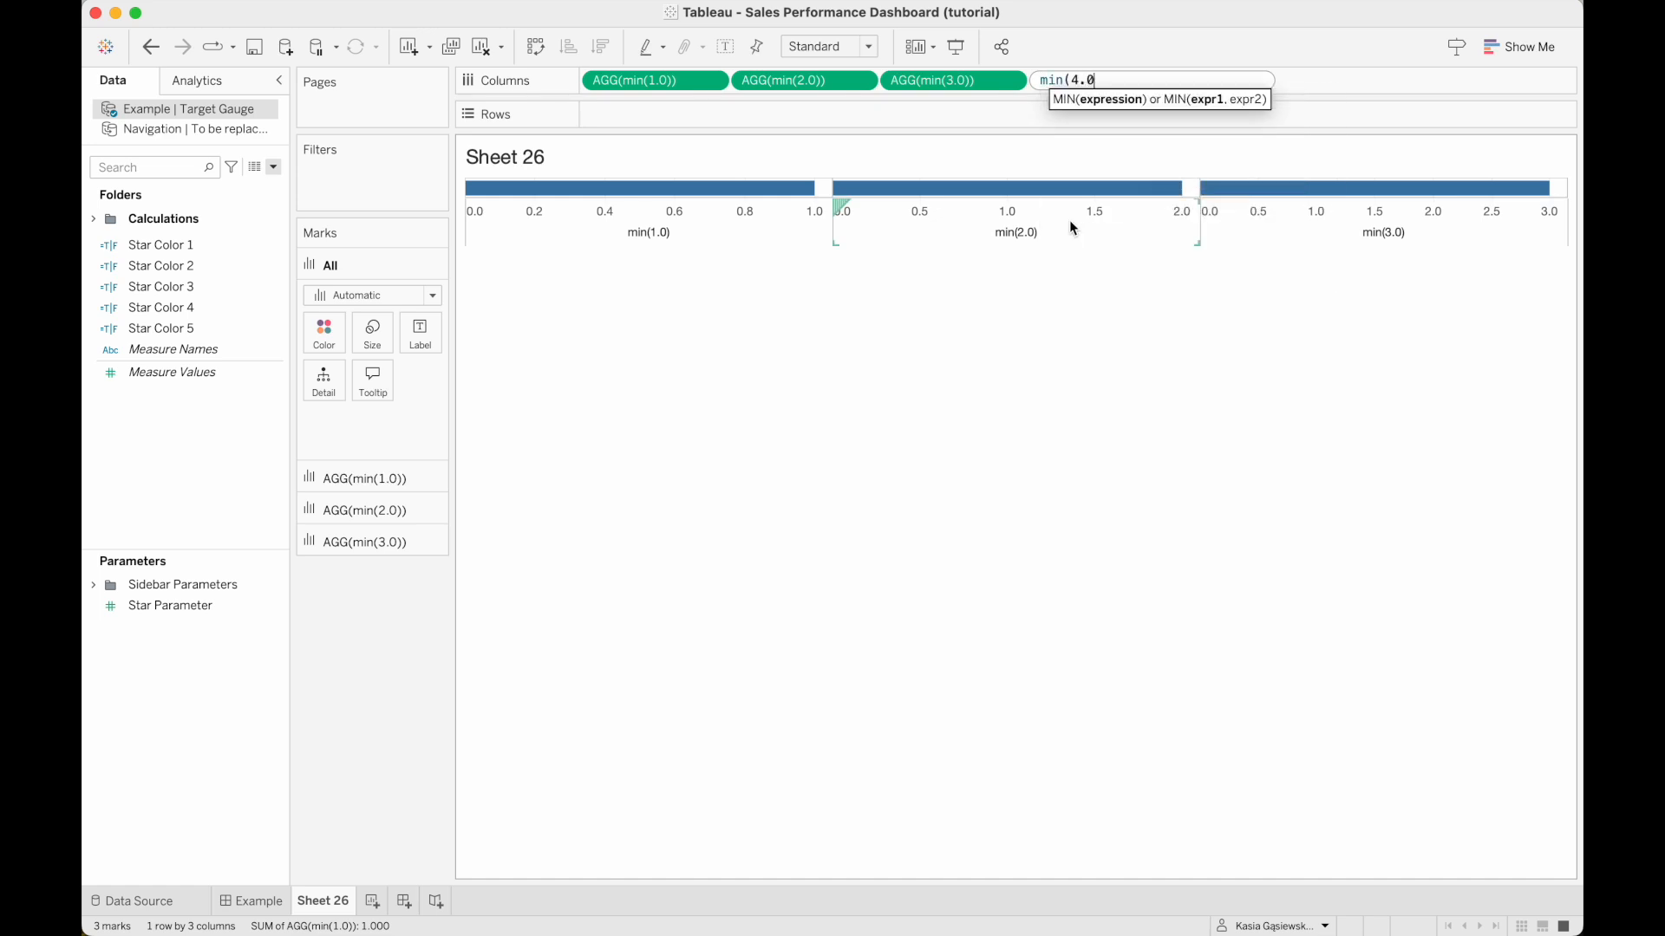
key(Return)
double_click(1218, 80)
text(min(5.0))
key(Return)
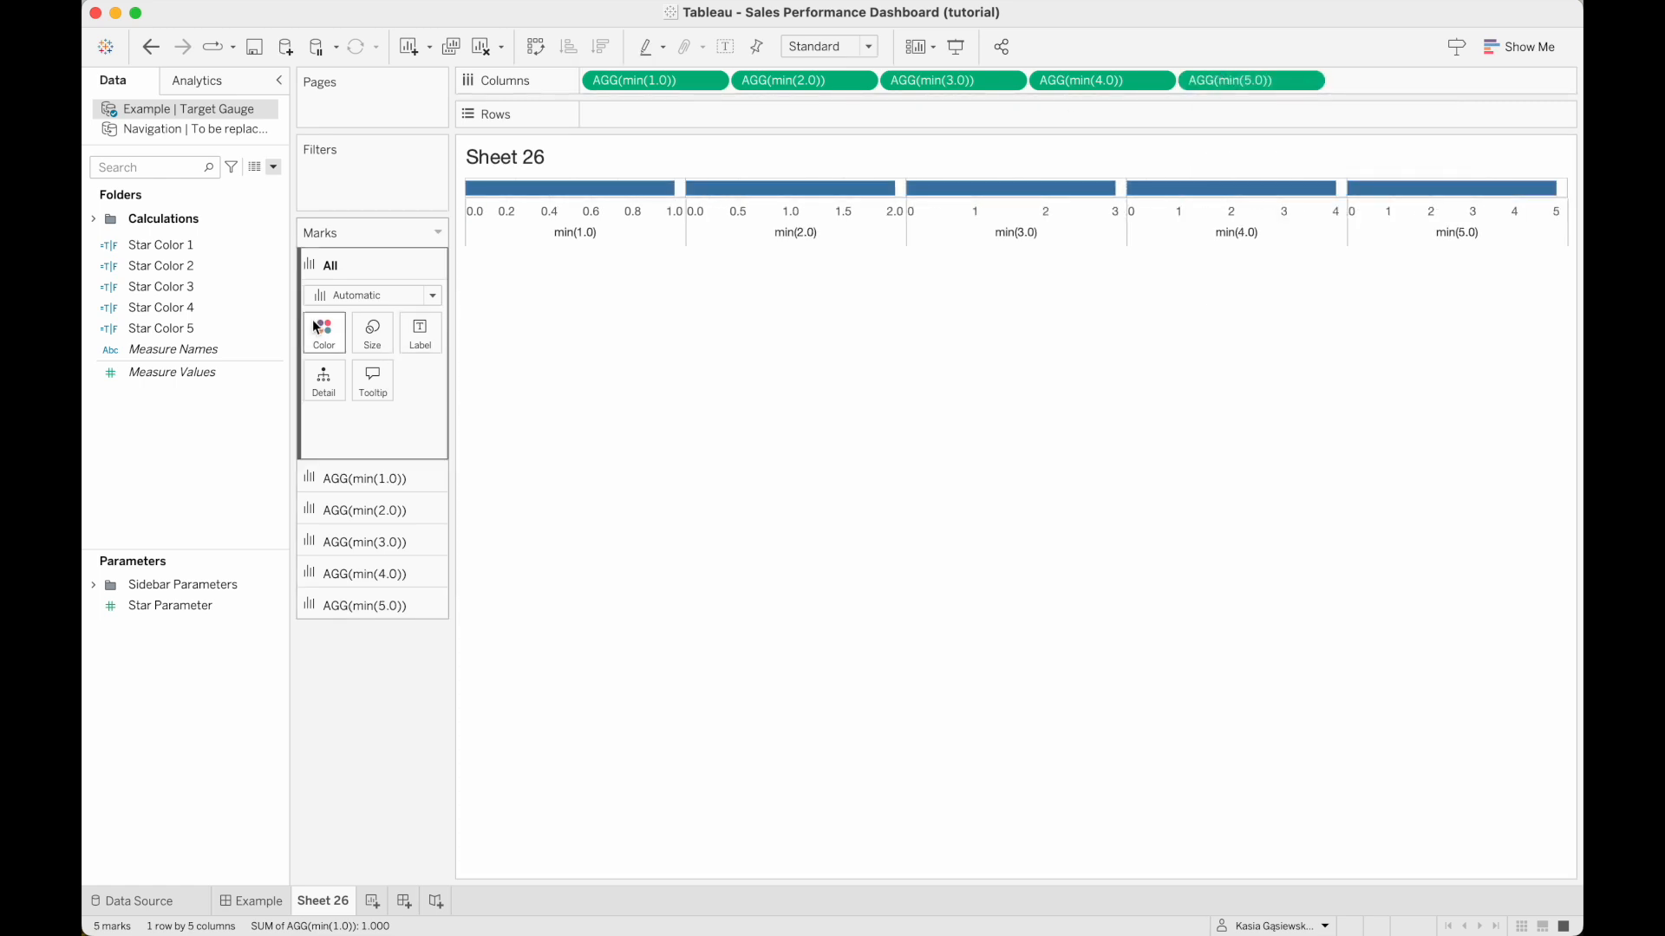
Set the mark type of all measures to Shape and use the filled star as the shape.
click(357, 296)
click(350, 454)
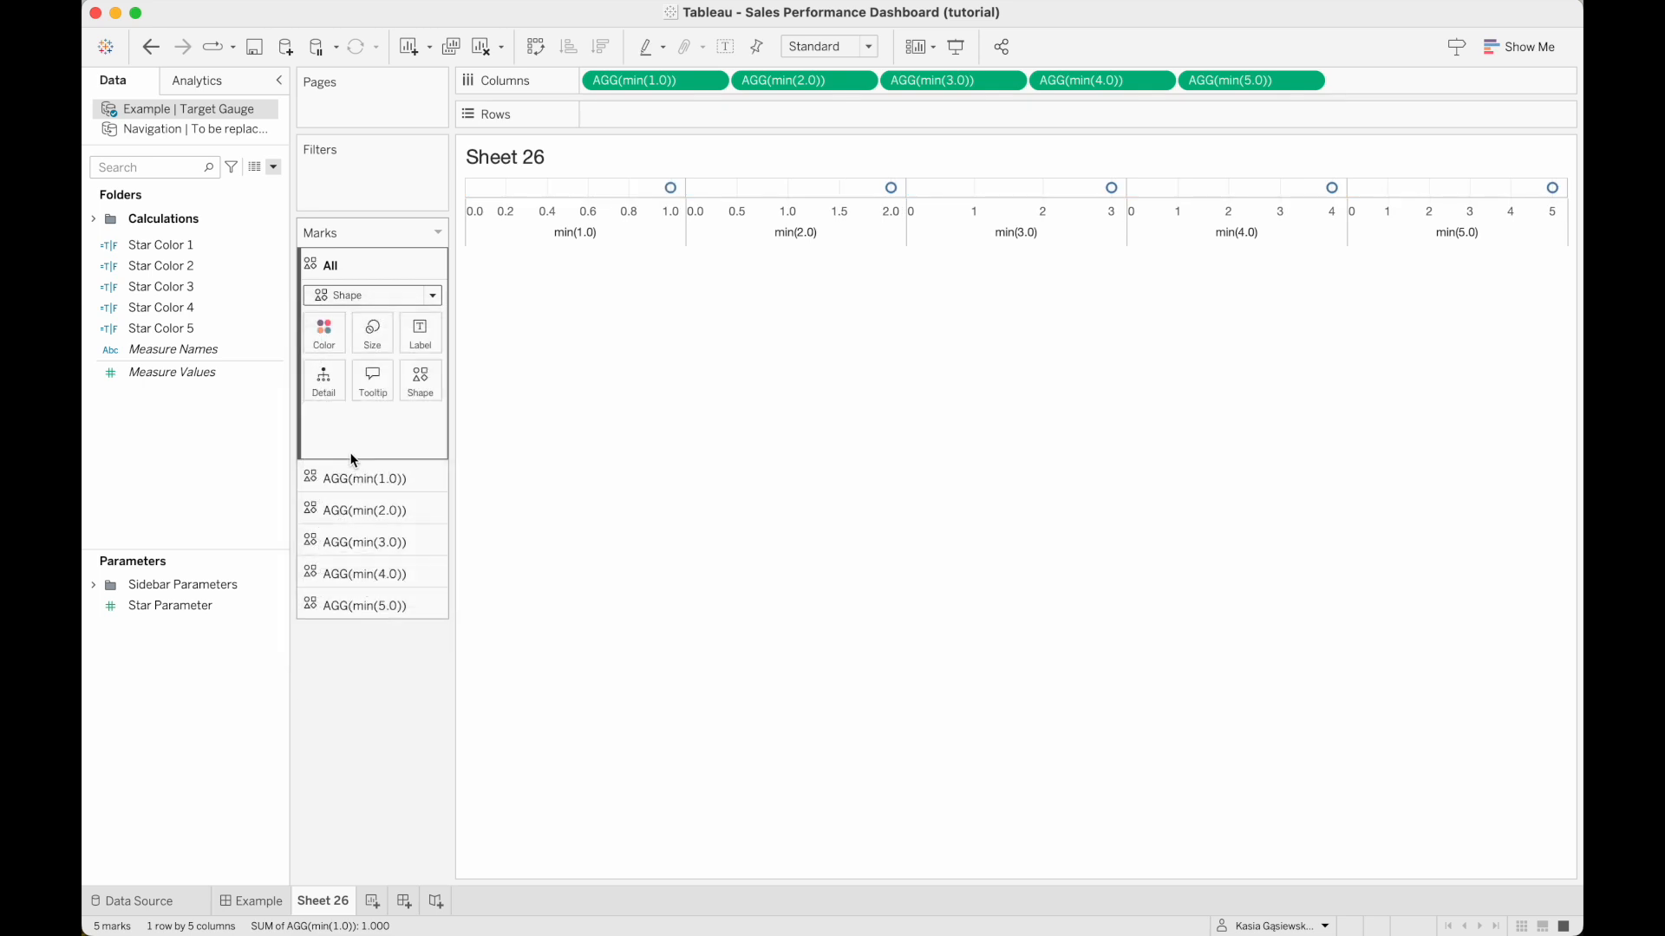
click(422, 384)
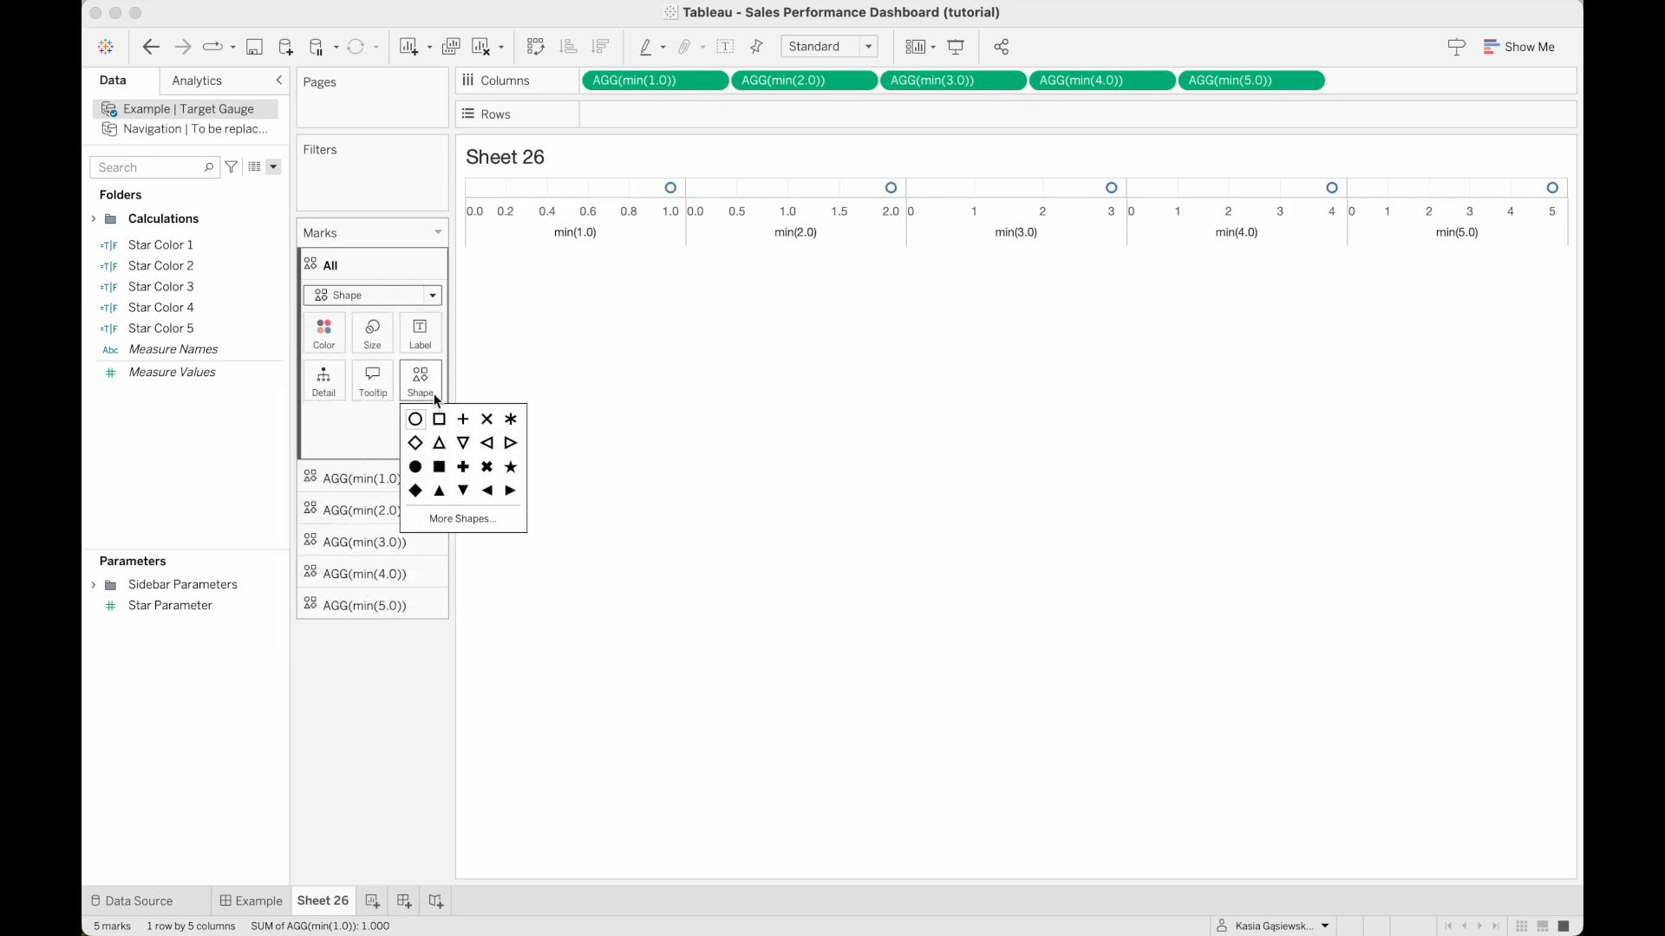
click(512, 470)
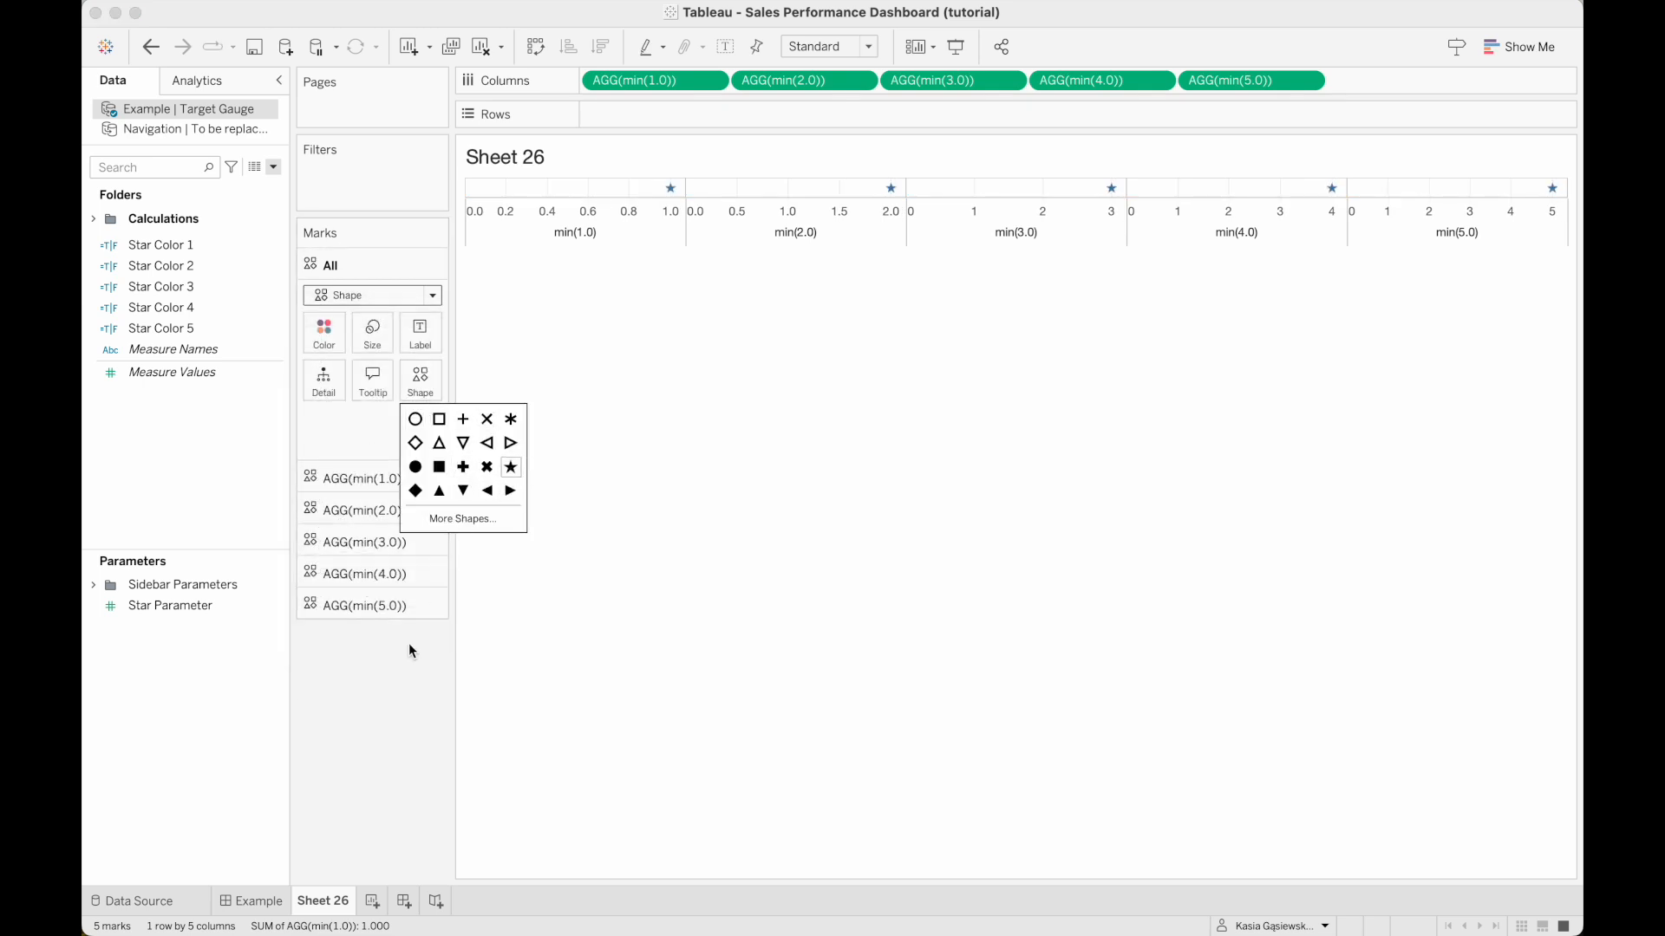
click(392, 665)
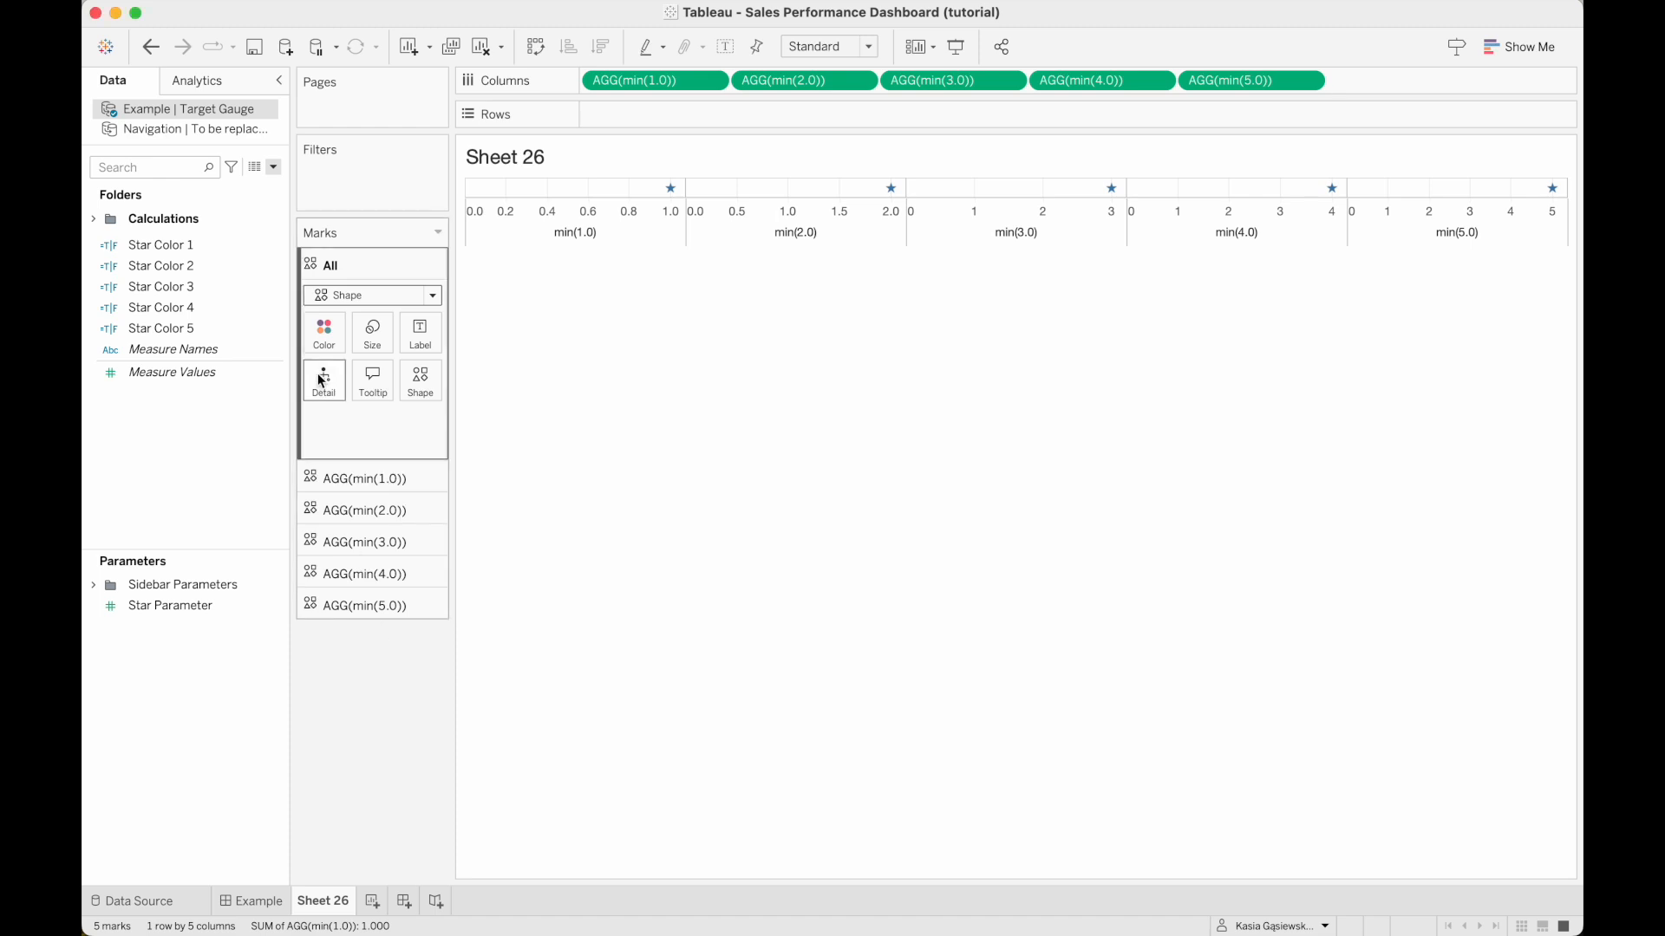
Color the min(1.0) marks by Star Color 1 and the min(2.0) marks by Star Color 2.
click(338, 468)
drag(205, 249, 321, 377)
click(364, 510)
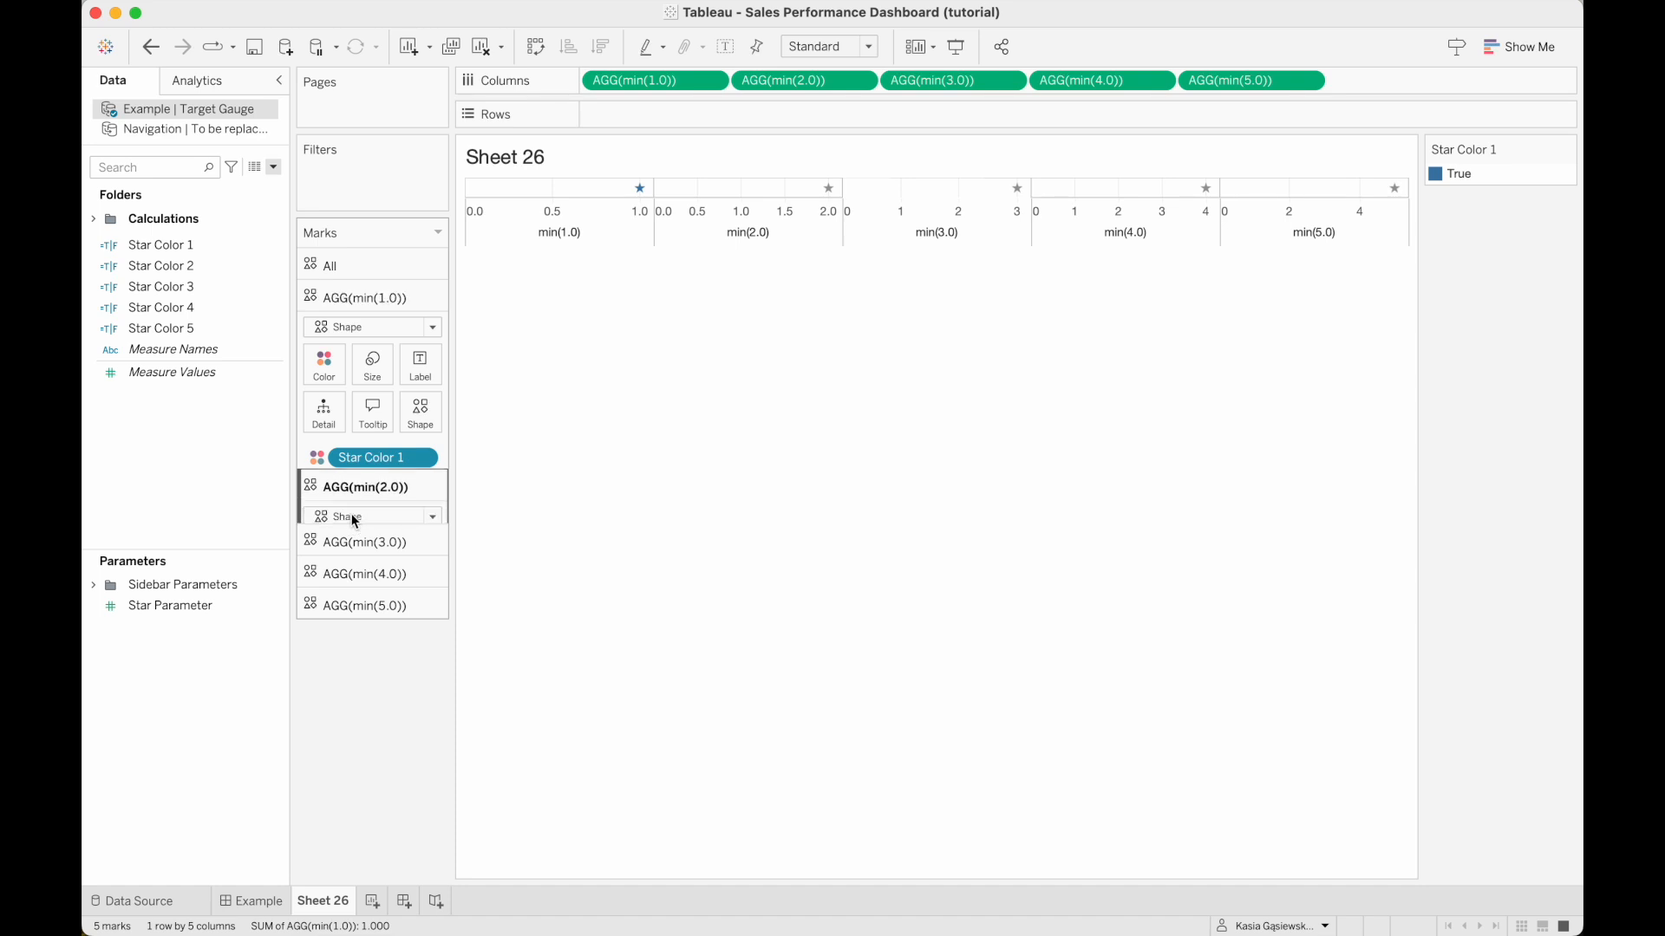
drag(161, 265, 326, 407)
Color the min(3.0), min(4.0) and min(5.0) marks by Star Color 3, Star Color 4 and Star Color 5 respectively.
click(347, 542)
click(198, 288)
drag(198, 293, 325, 425)
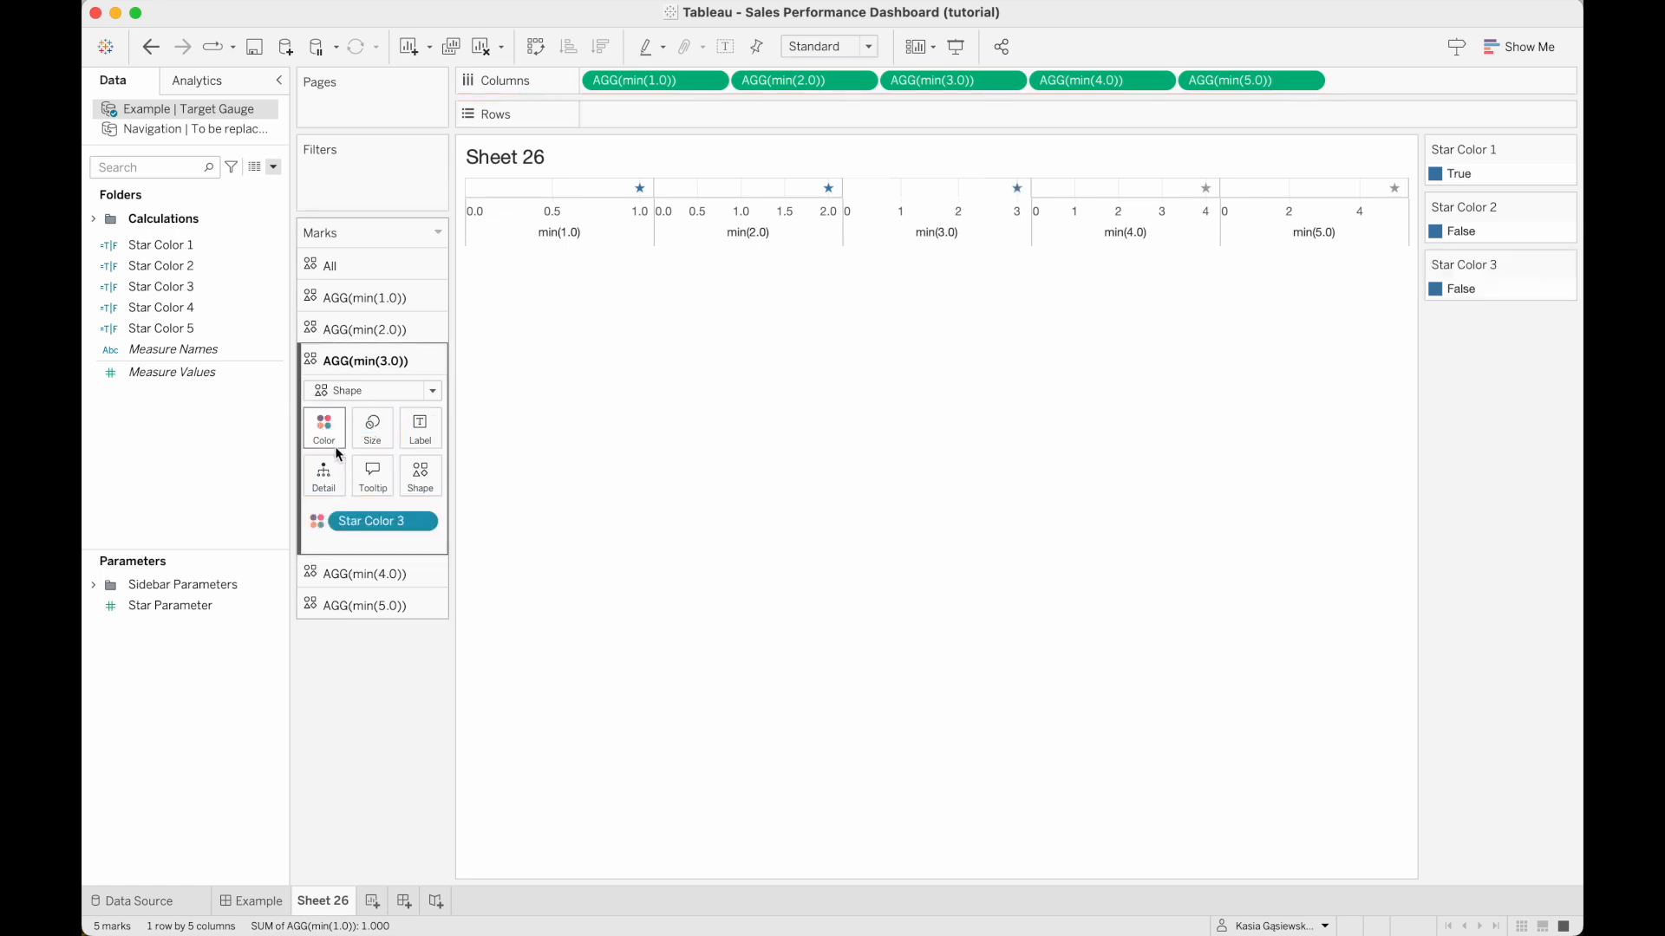
click(369, 575)
drag(204, 311, 322, 469)
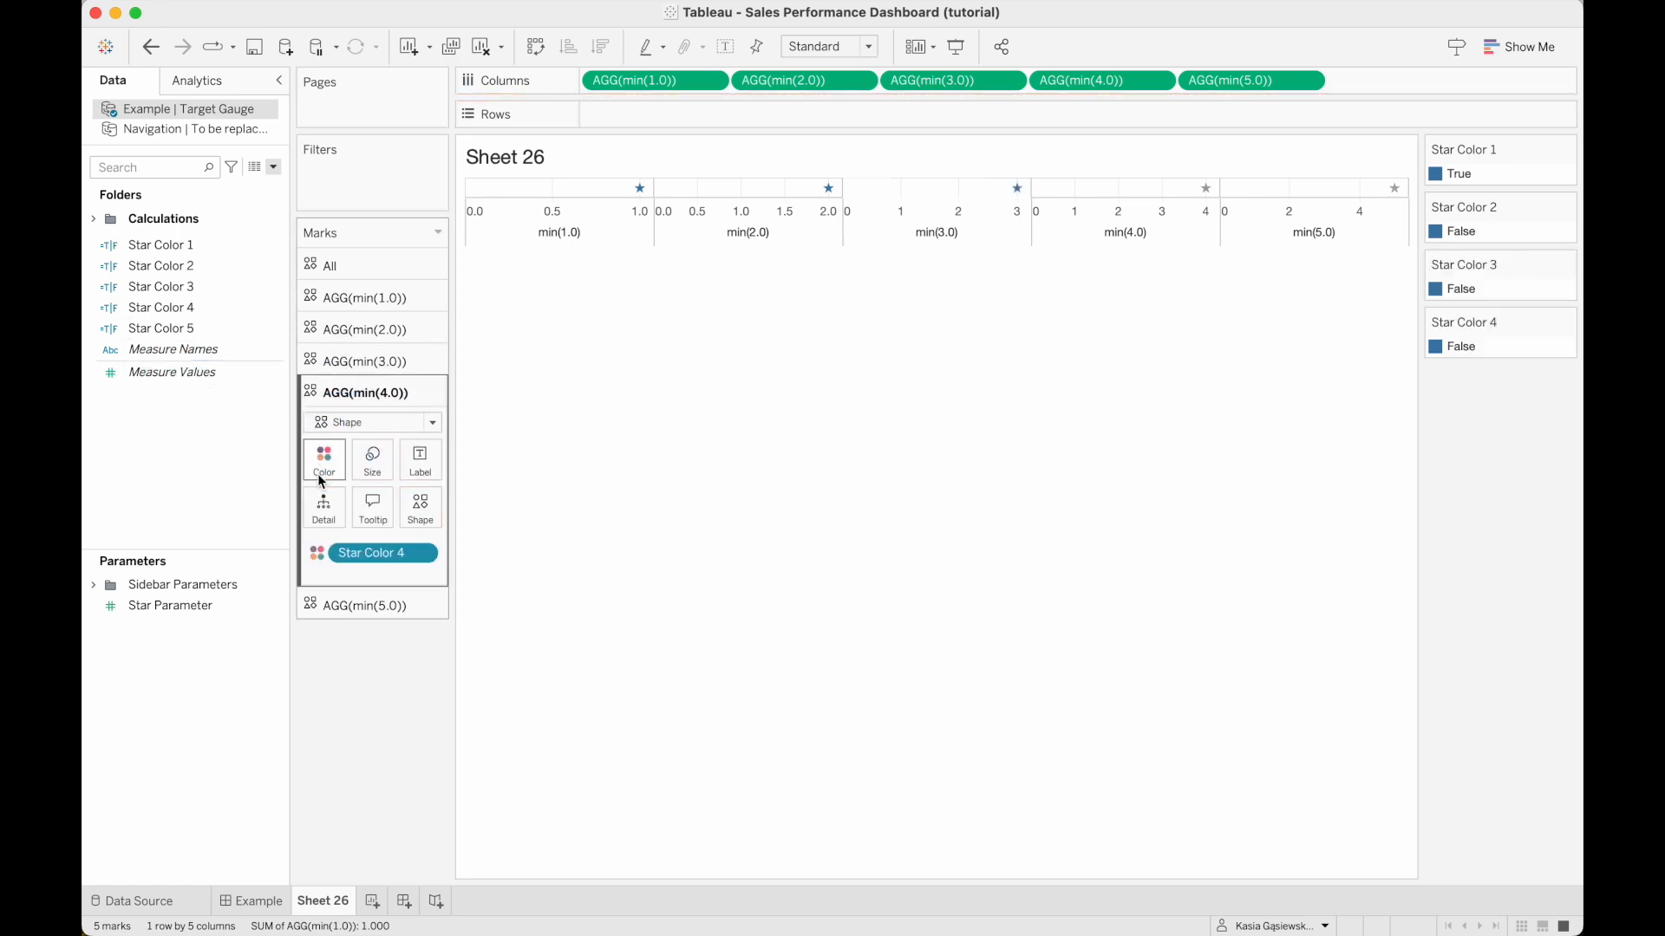
click(353, 606)
drag(199, 327, 319, 490)
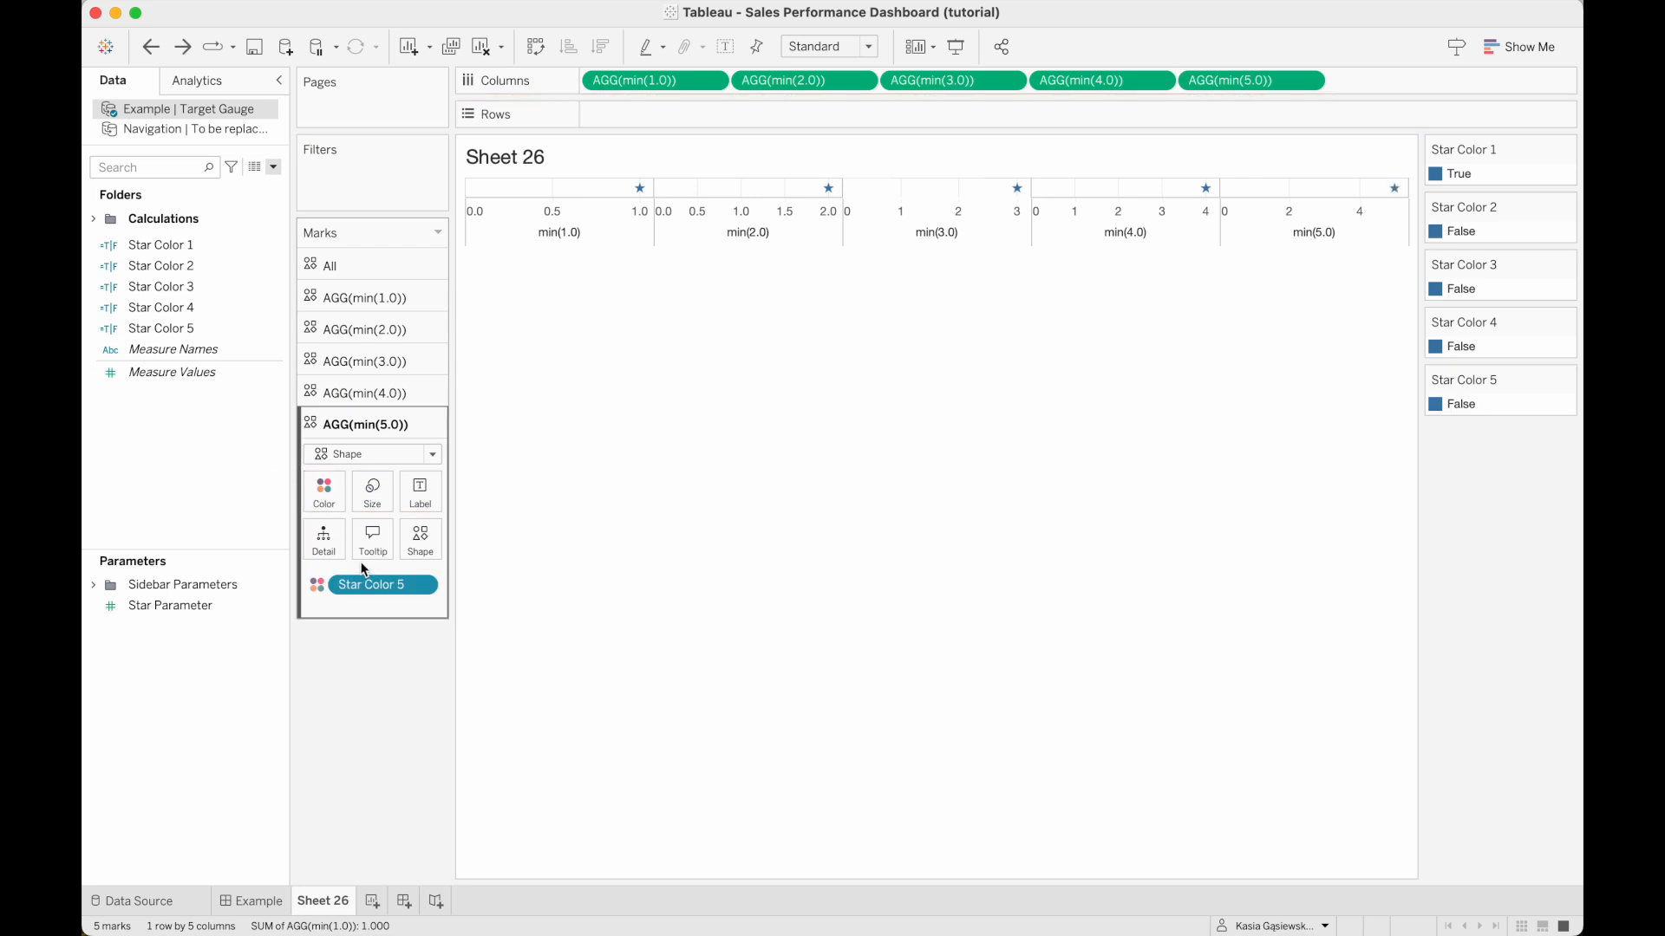
Set the sheet's zero lines and the column grid lines to None in the line formatting.
right_click(732, 200)
click(763, 271)
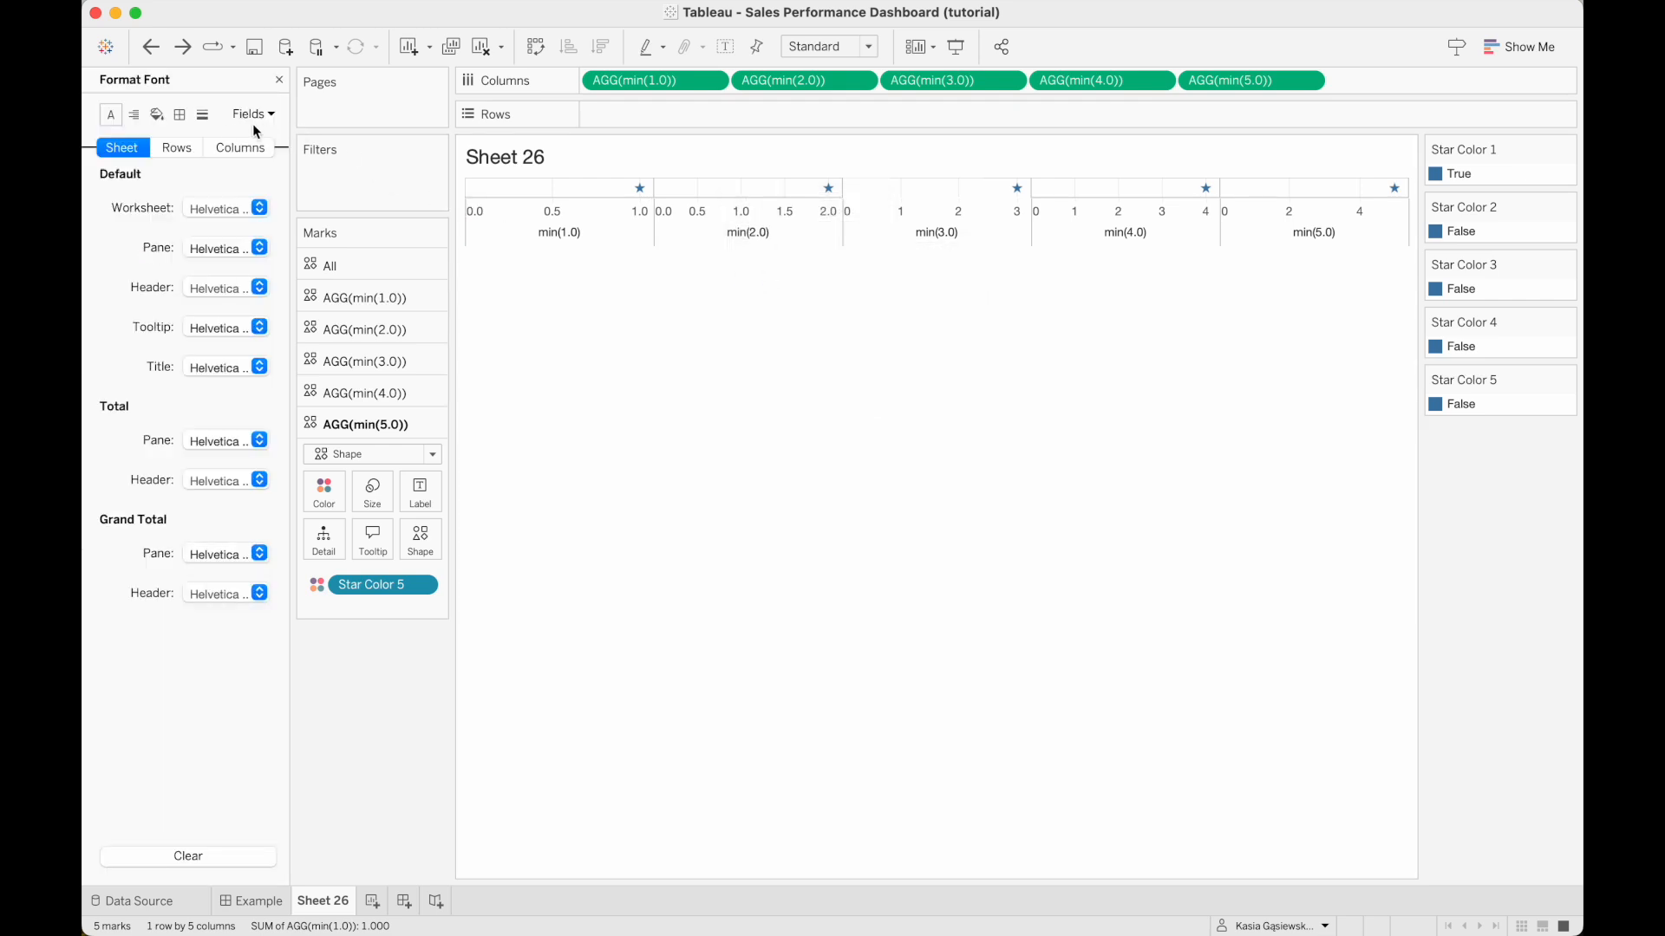
click(202, 116)
click(209, 248)
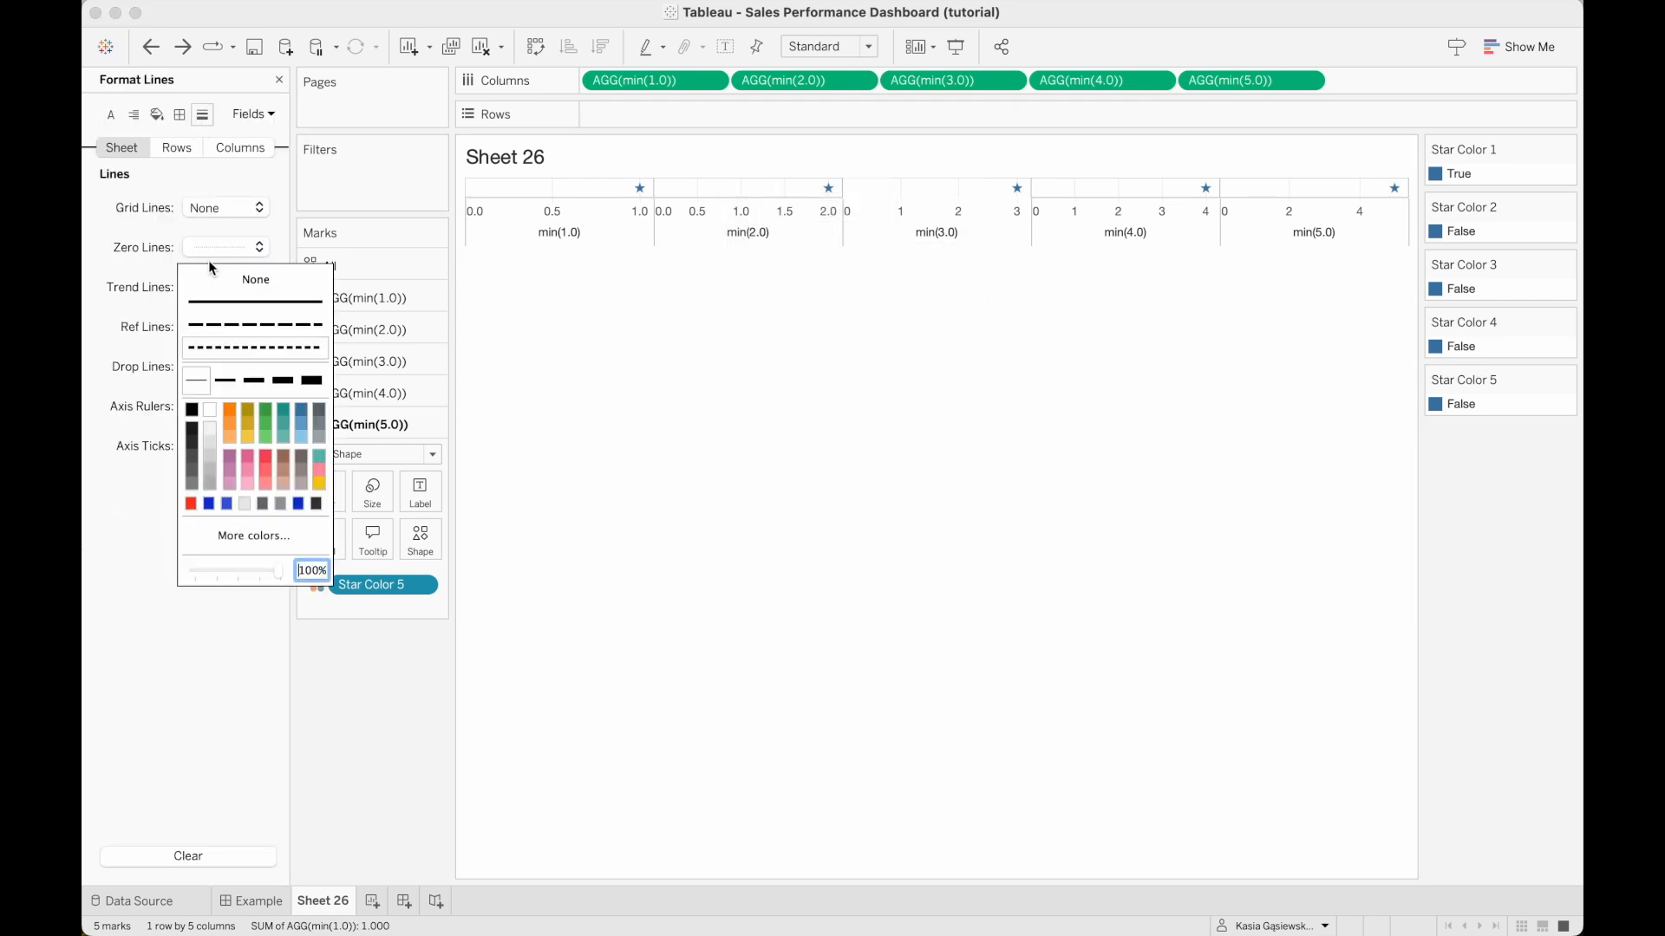
click(235, 148)
click(216, 204)
Remove the pane borders of the column divider and the row divider by setting both to None.
click(179, 115)
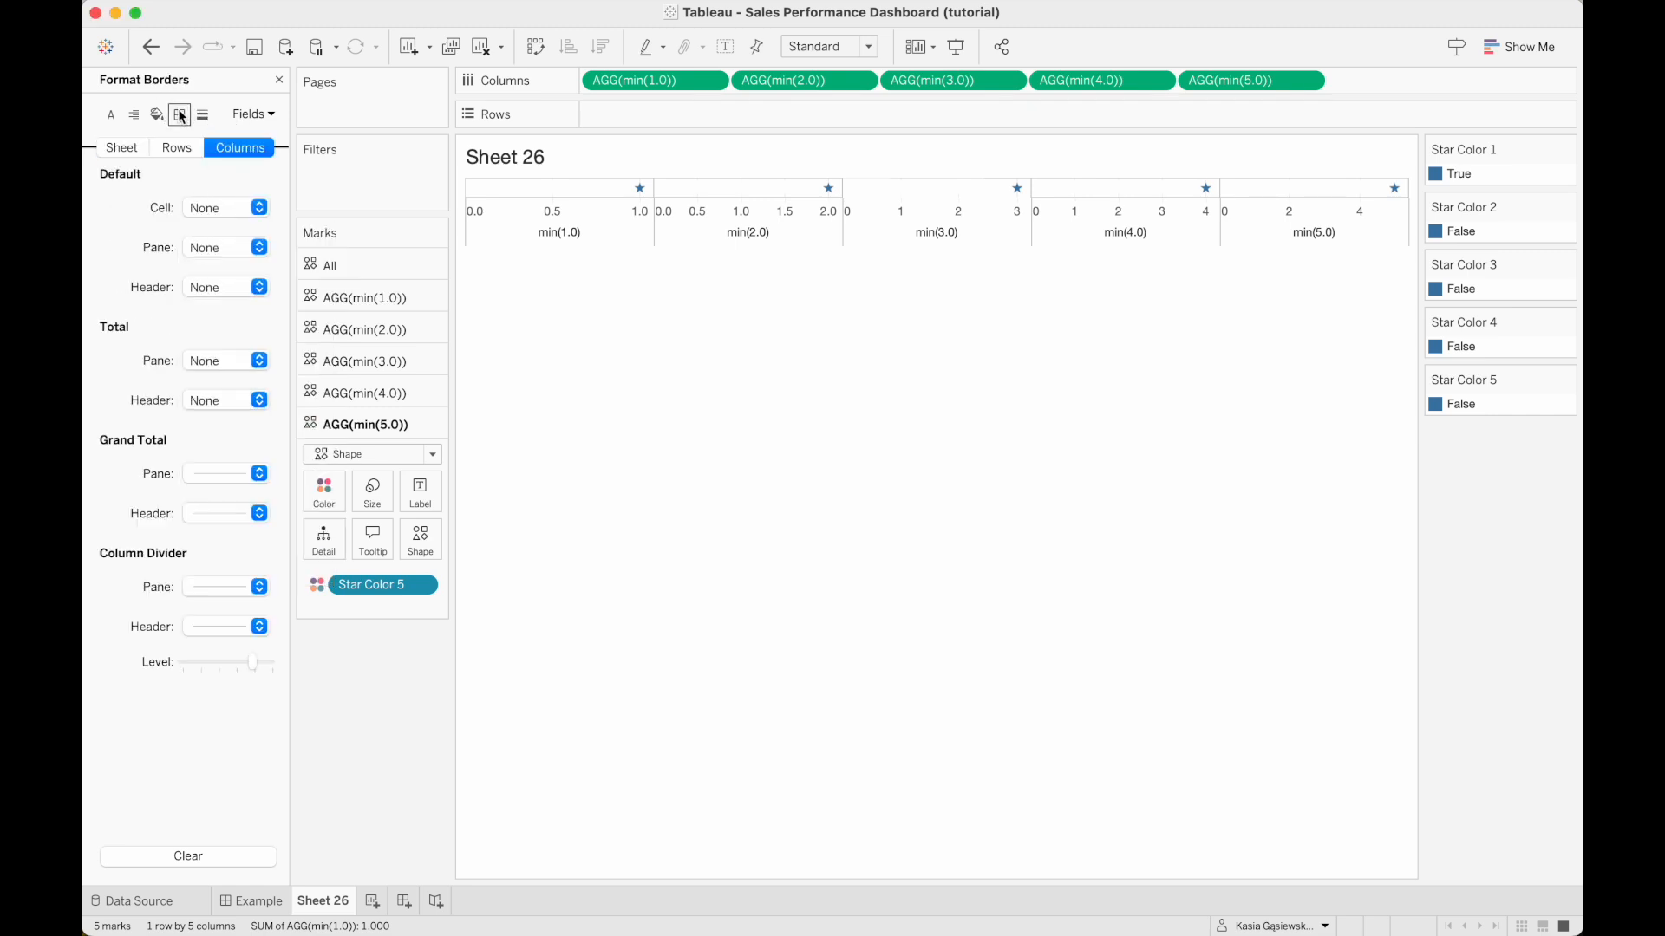
click(200, 588)
click(205, 619)
click(162, 150)
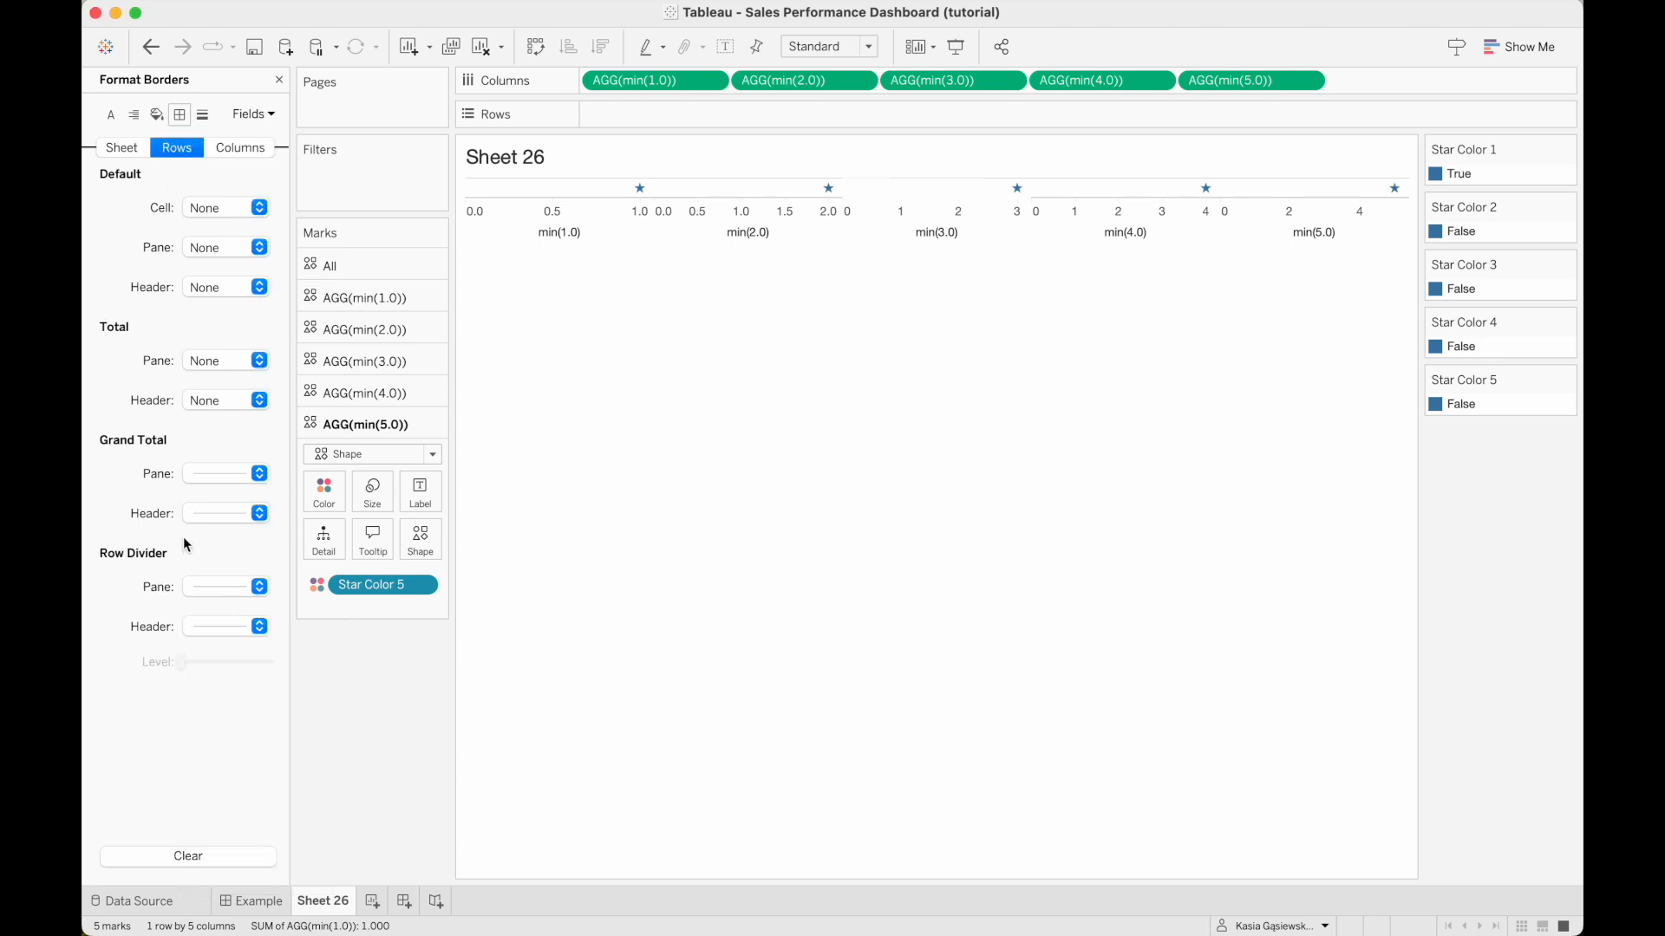
click(205, 590)
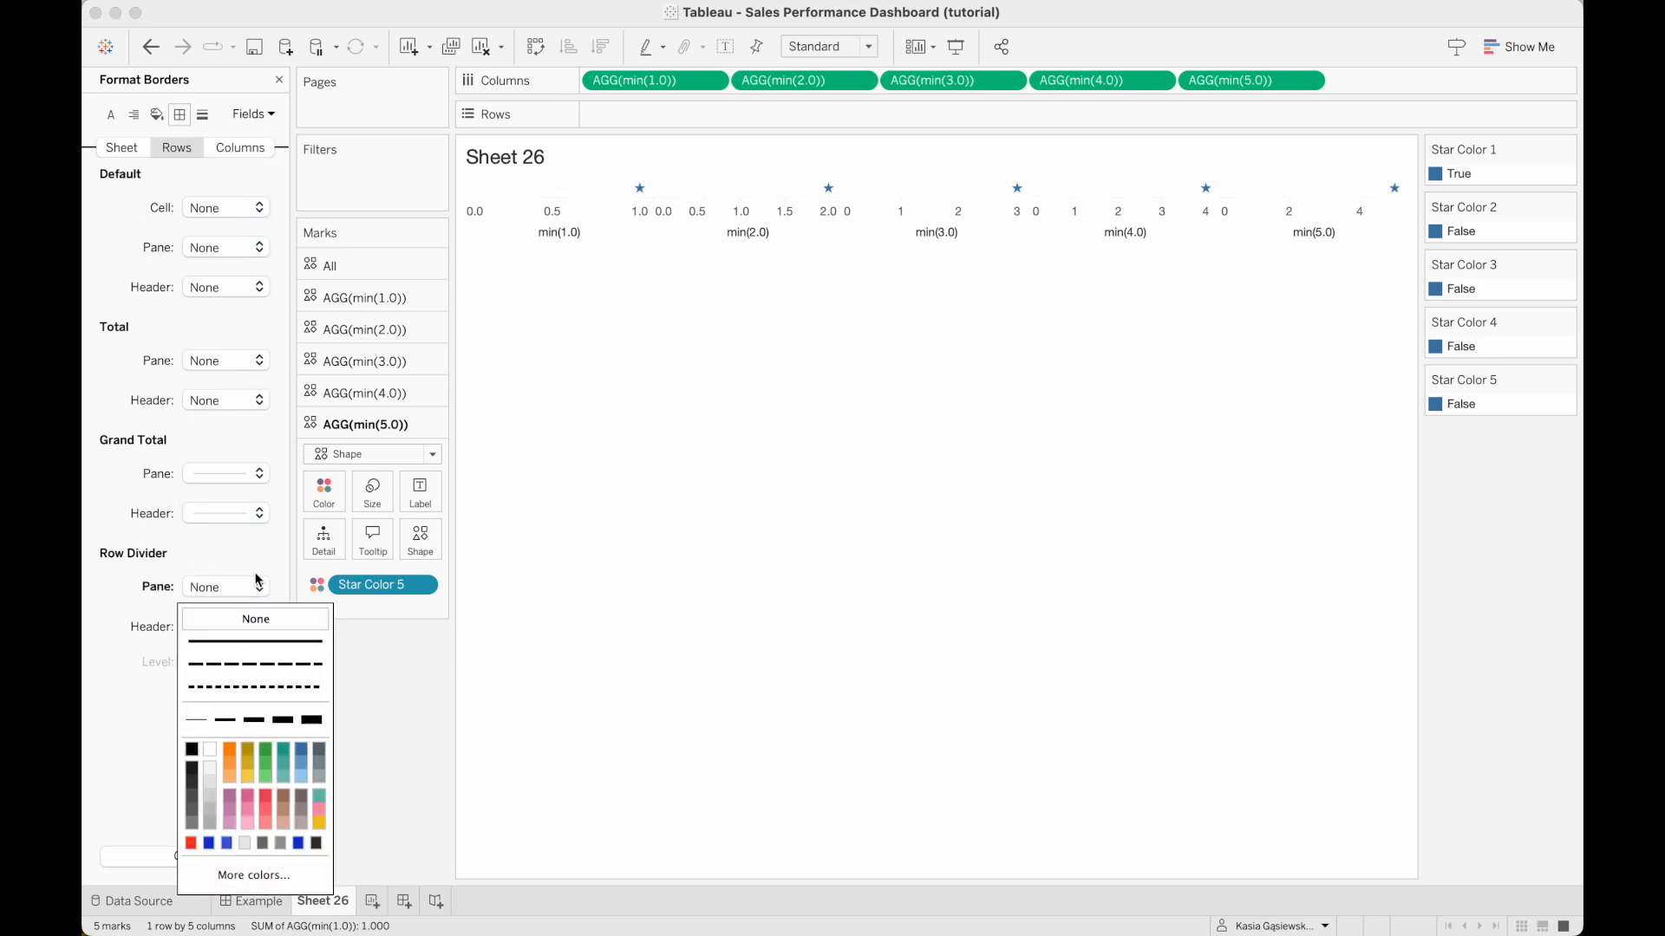
Exclude zero from the automatic axis ranges of min(1.0), min(2.0) and min(3.0).
right_click(536, 226)
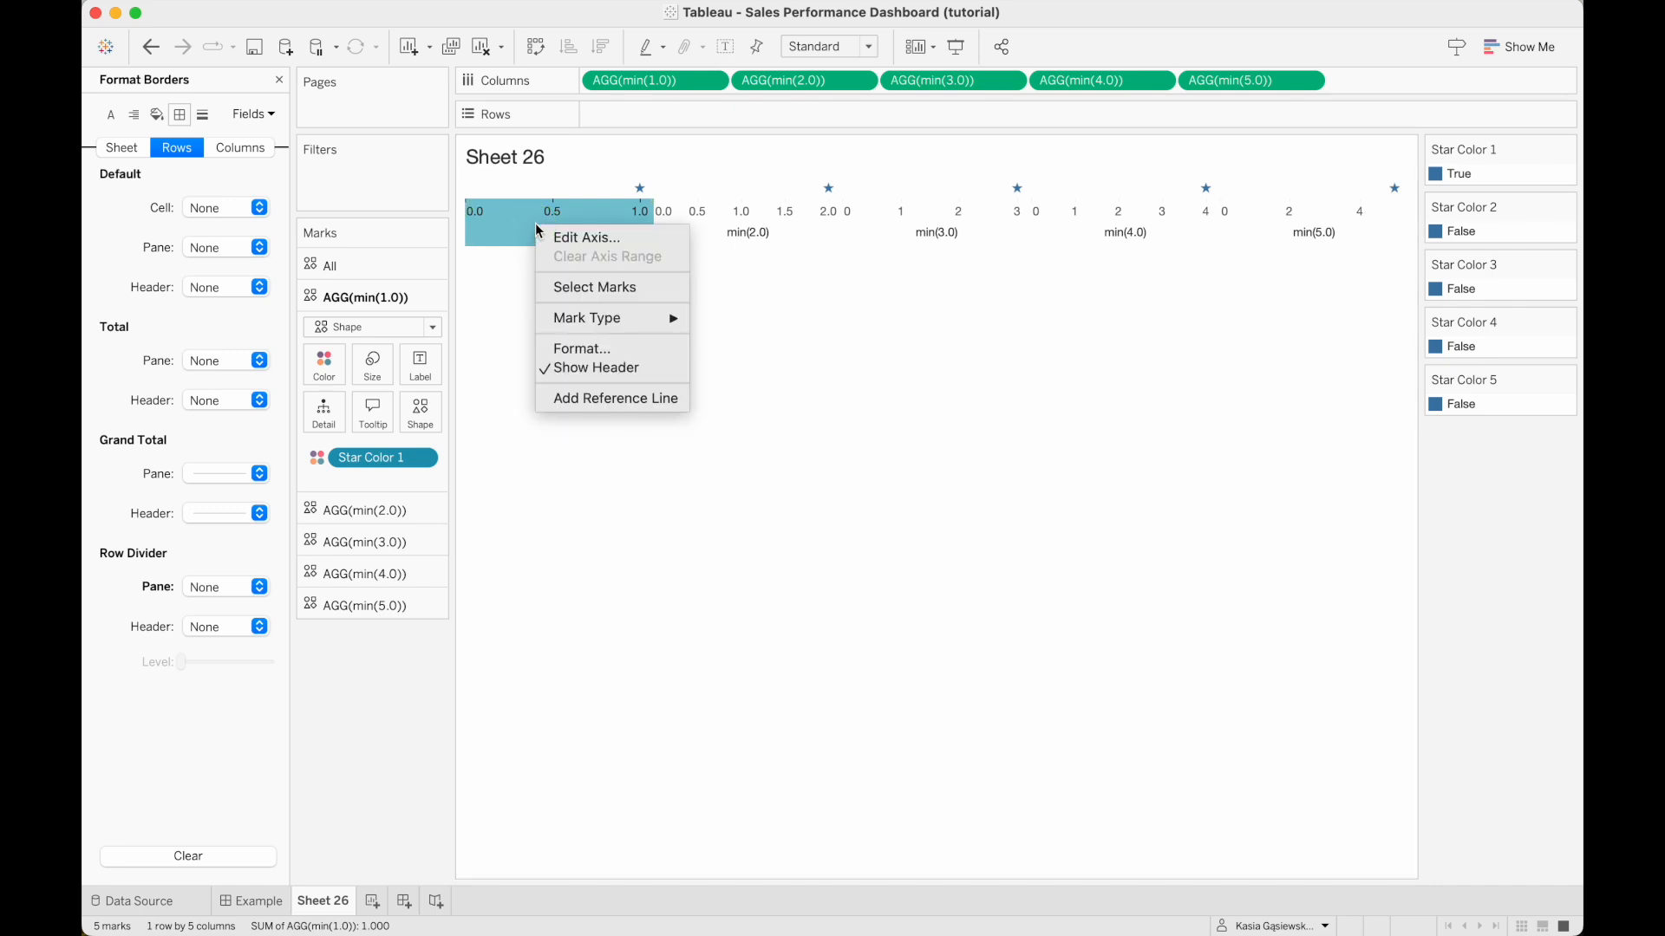
click(582, 235)
click(939, 294)
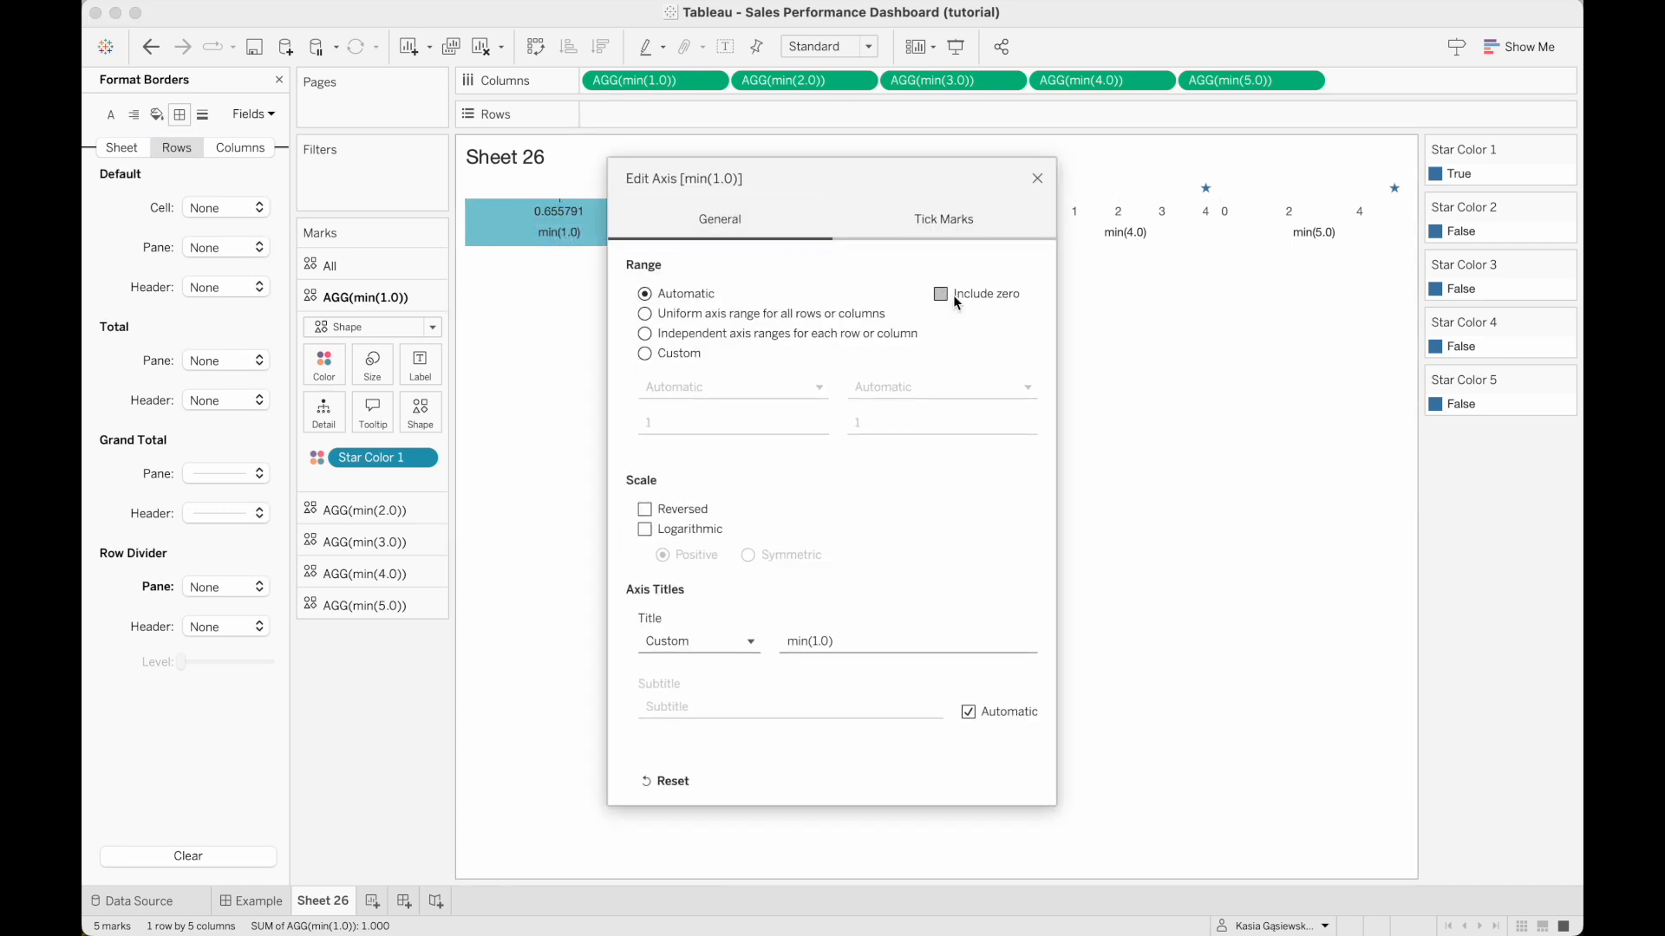
click(1037, 178)
right_click(812, 214)
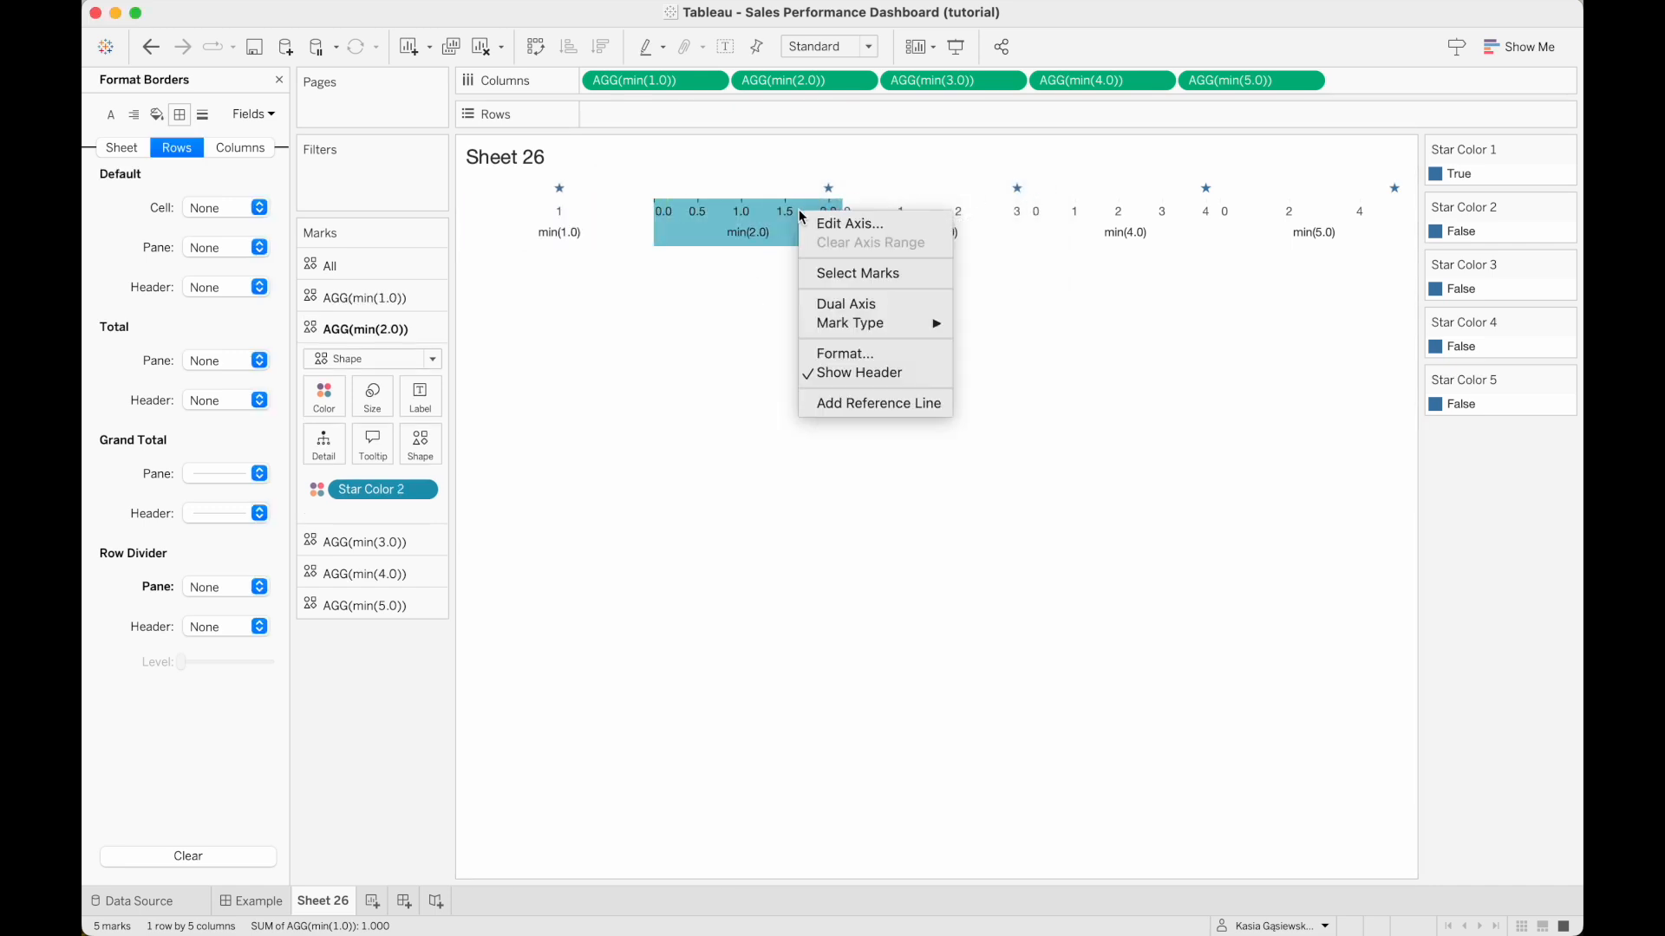
click(833, 224)
click(1039, 179)
right_click(954, 232)
click(988, 242)
click(973, 290)
click(1037, 176)
Exclude zero from the automatic axis ranges of min(4.0) and min(5.0).
right_click(1121, 236)
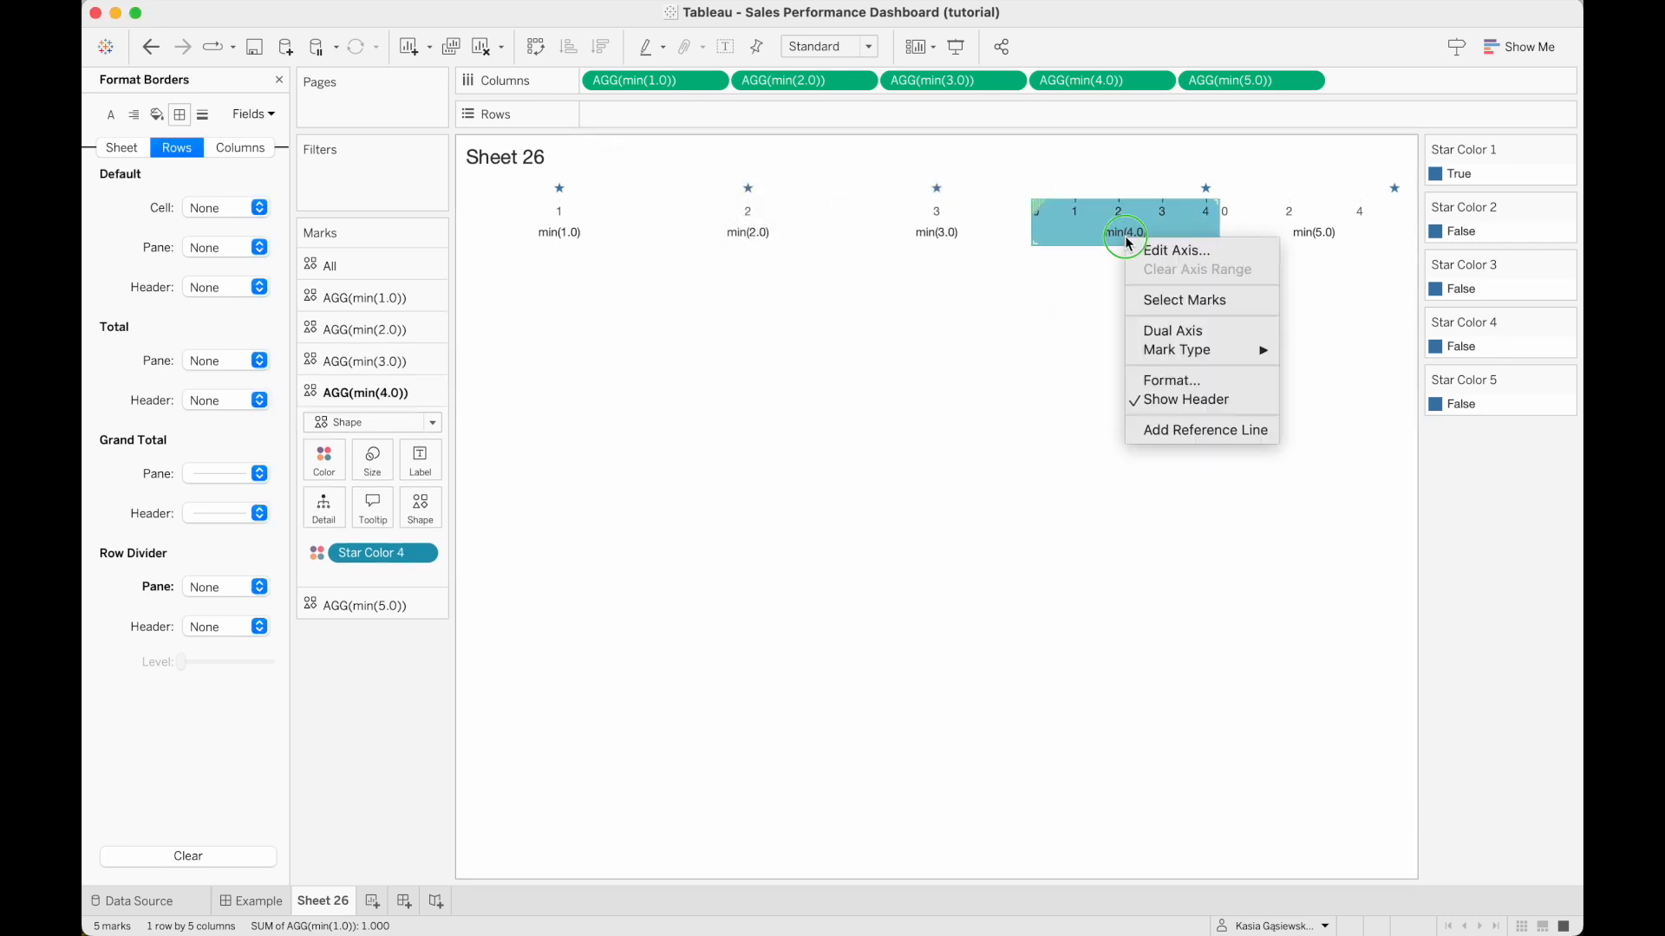
click(1177, 252)
click(973, 293)
click(1037, 179)
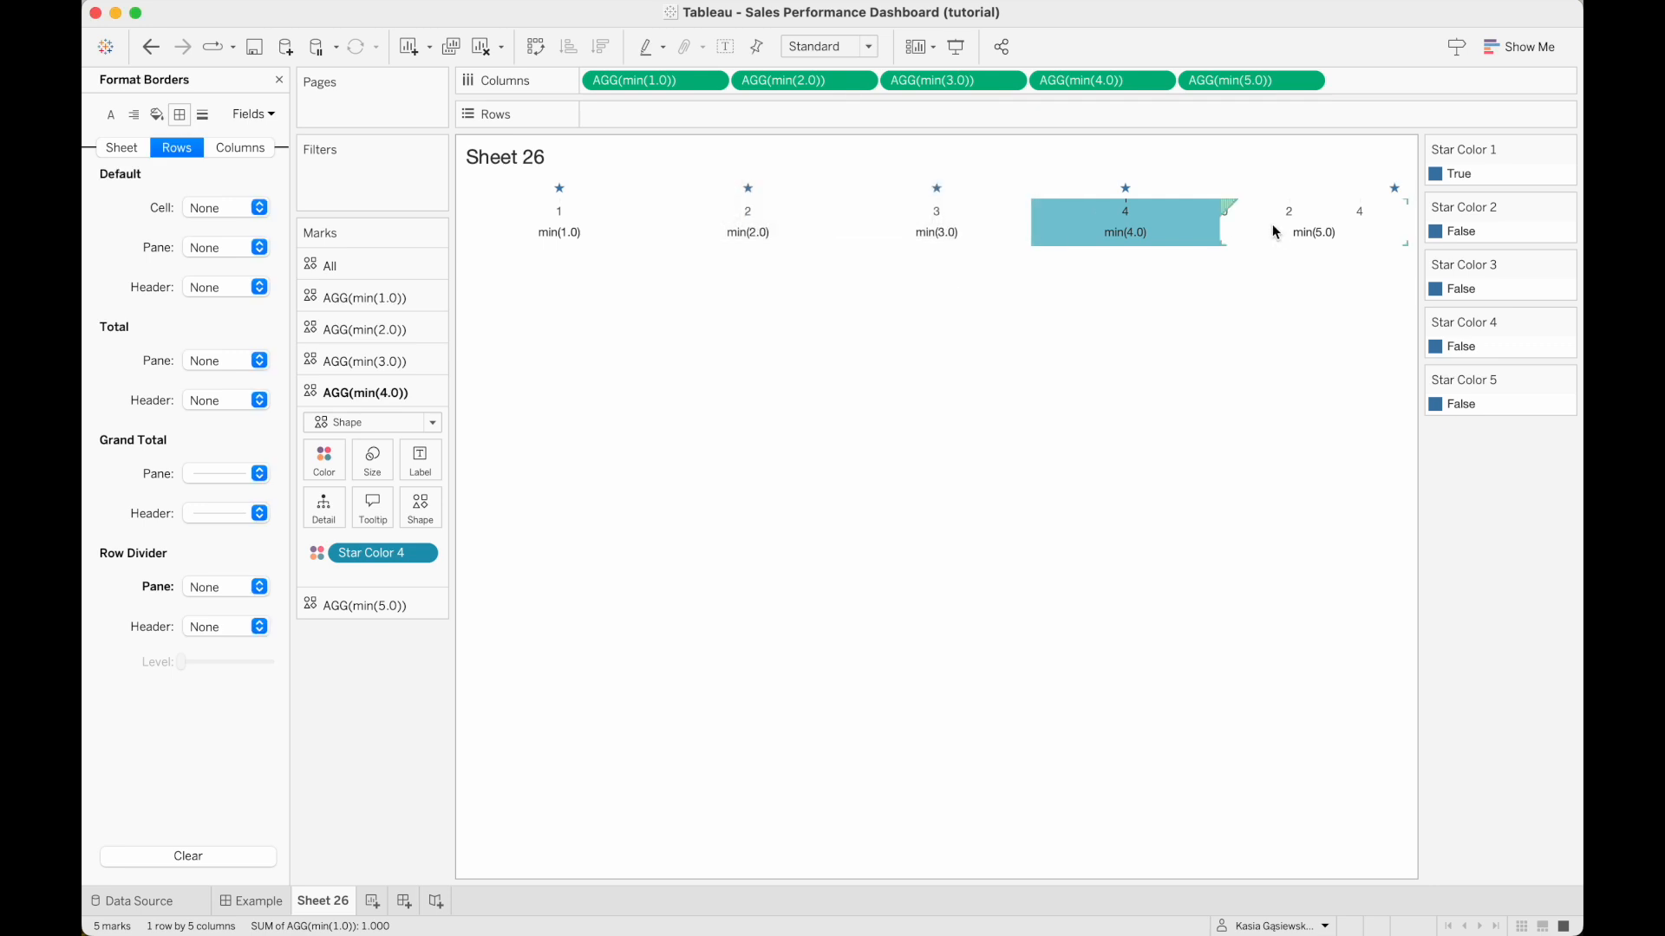
right_click(1299, 227)
click(1335, 243)
click(966, 298)
click(1037, 177)
Hide the axis headers below the stars and set the sheet's fit to Entire View.
right_click(605, 231)
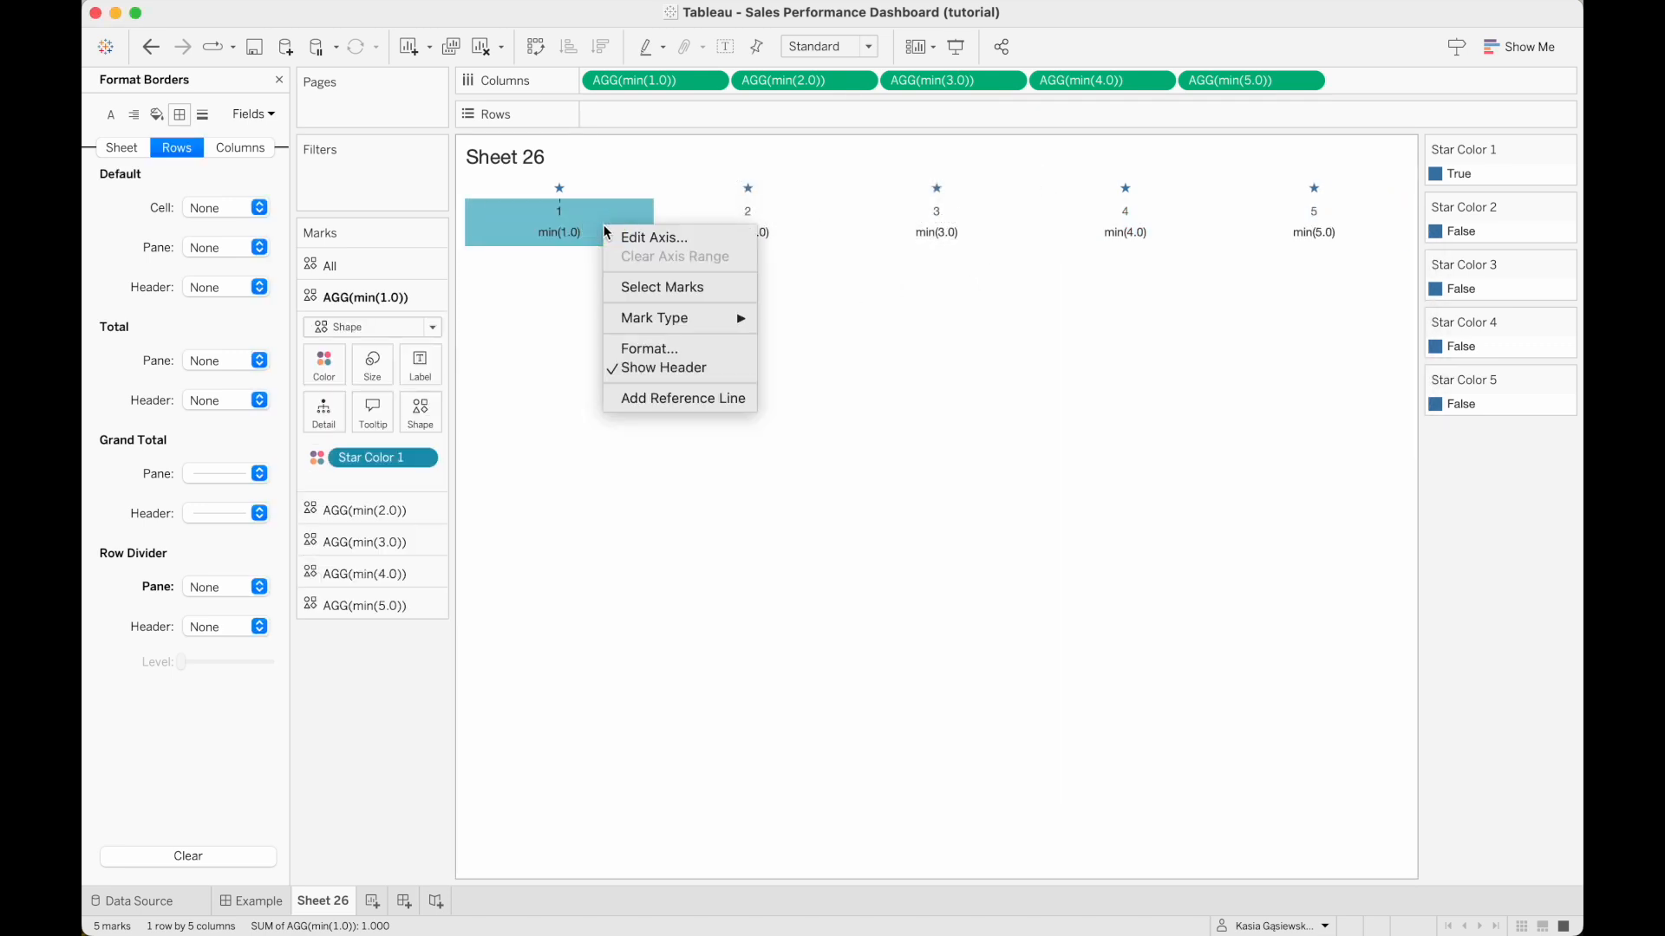
click(658, 366)
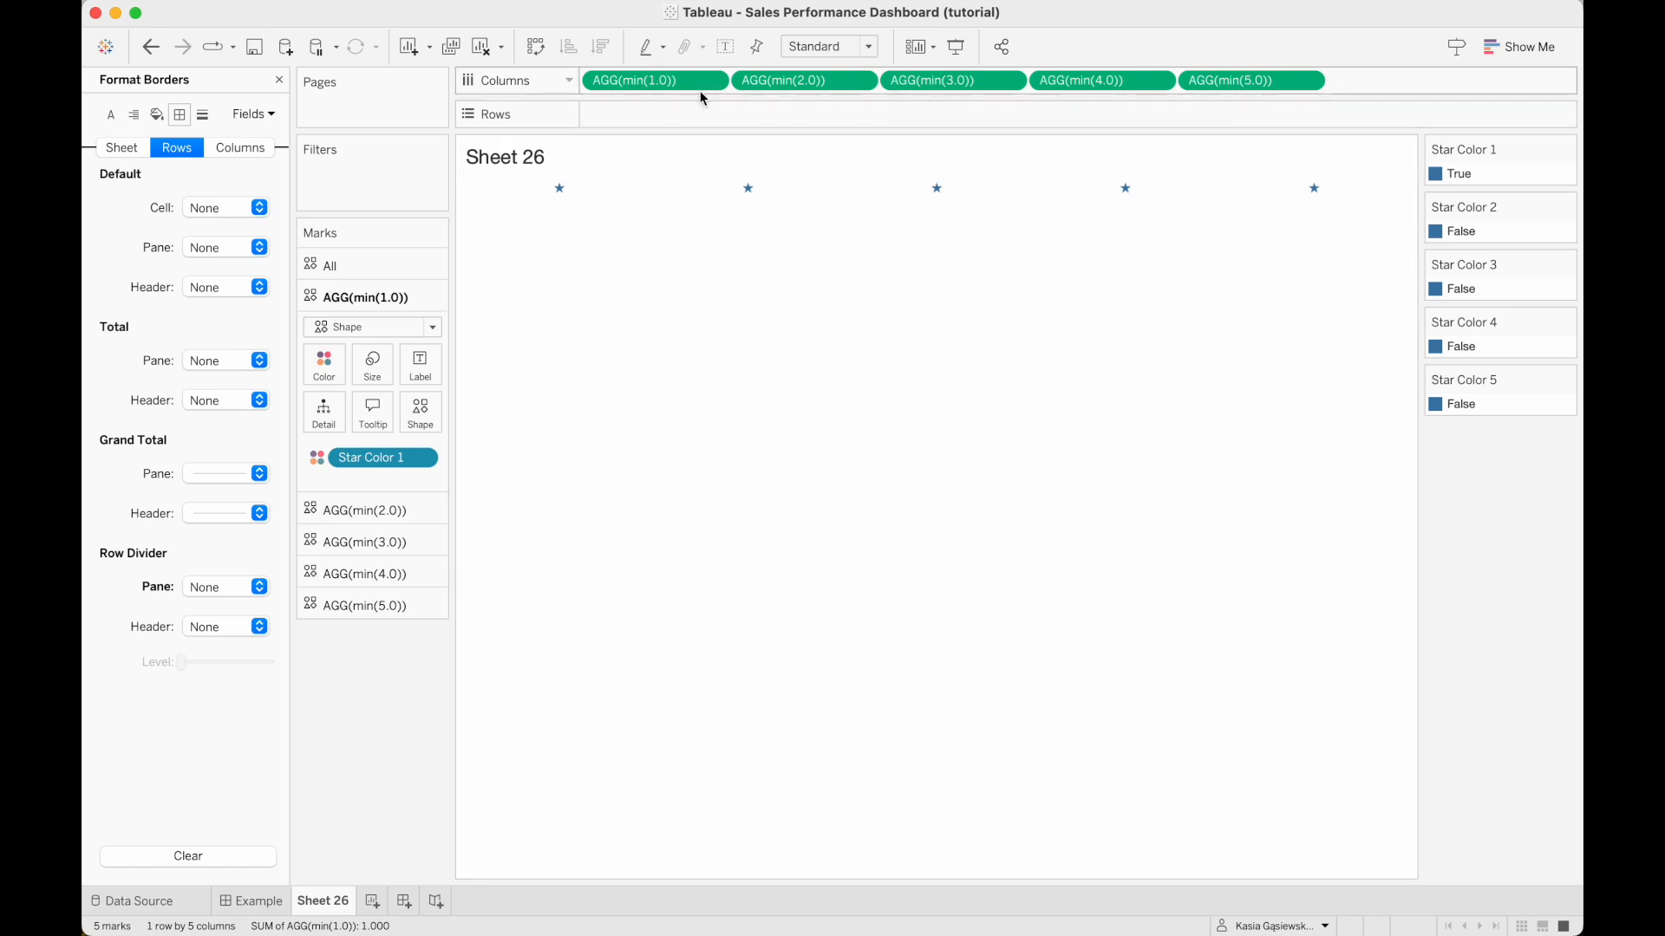
click(828, 46)
click(808, 107)
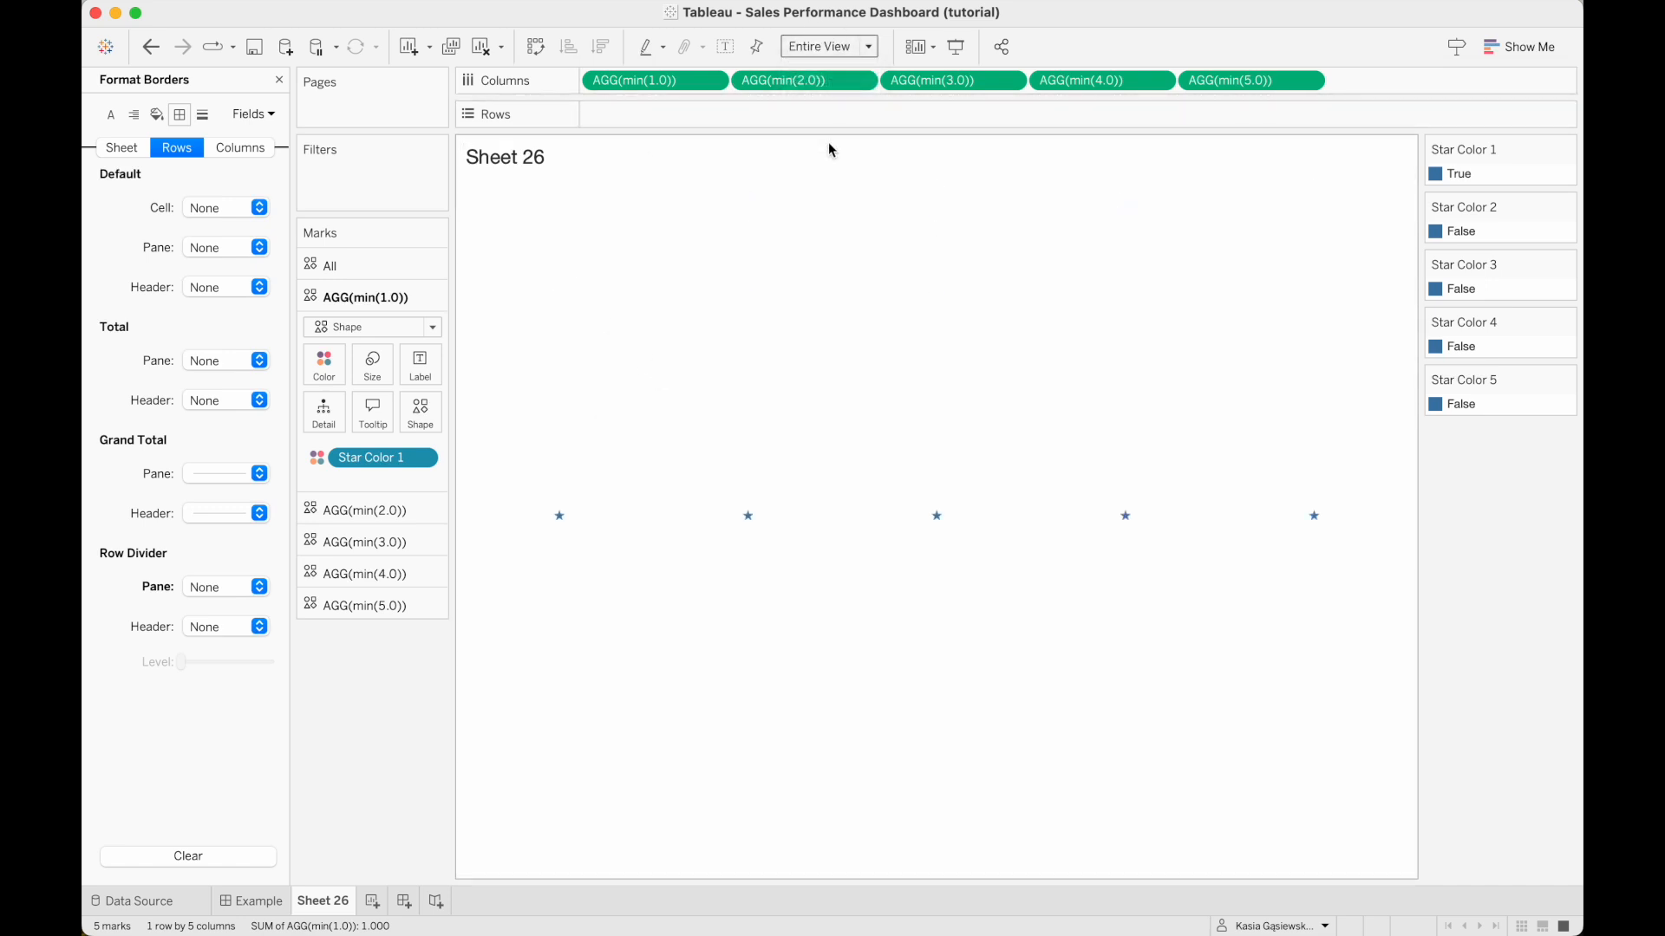
Enlarge the star shapes for all measures at once and close the border formatting.
click(326, 266)
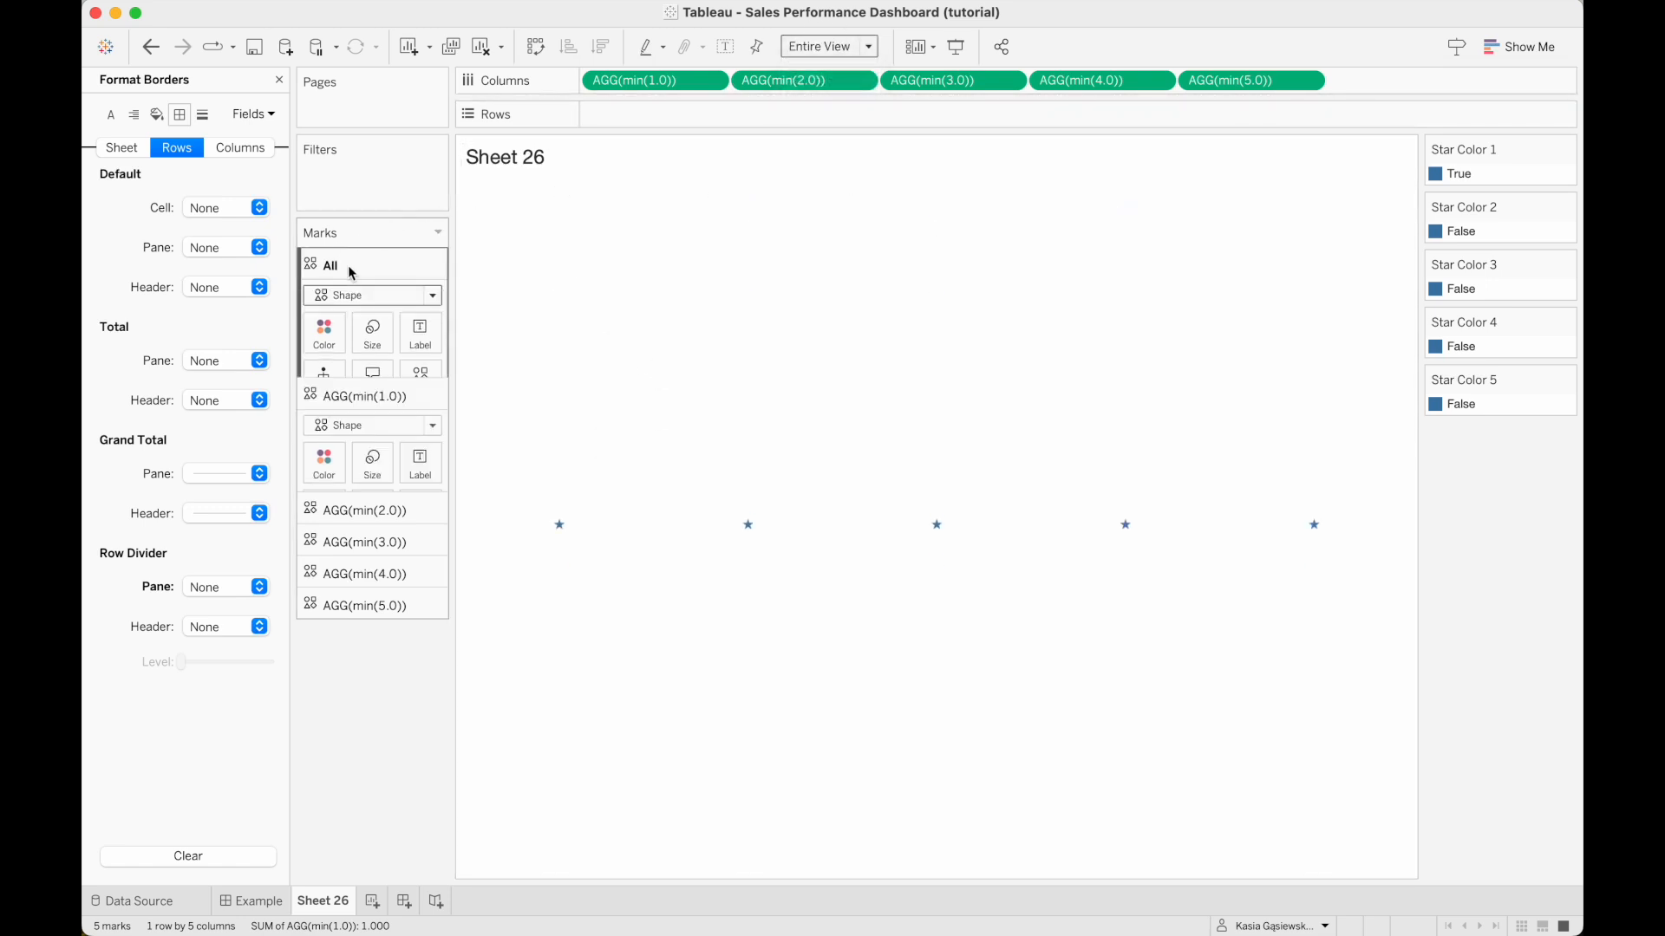
click(372, 332)
drag(423, 383, 450, 388)
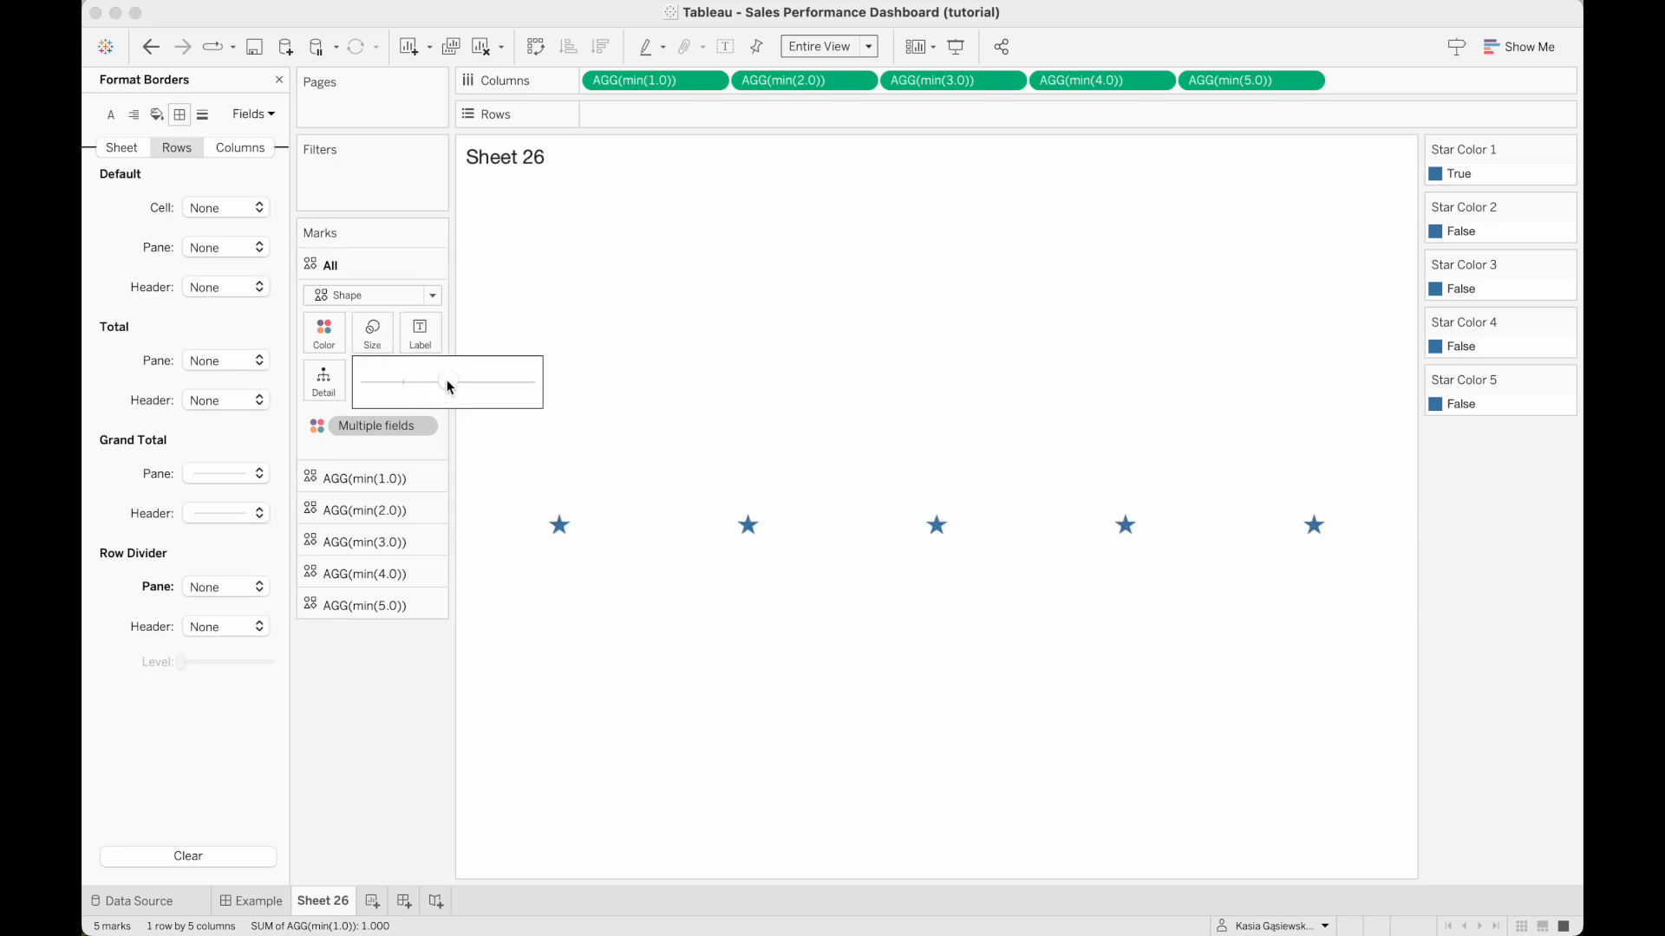
click(409, 681)
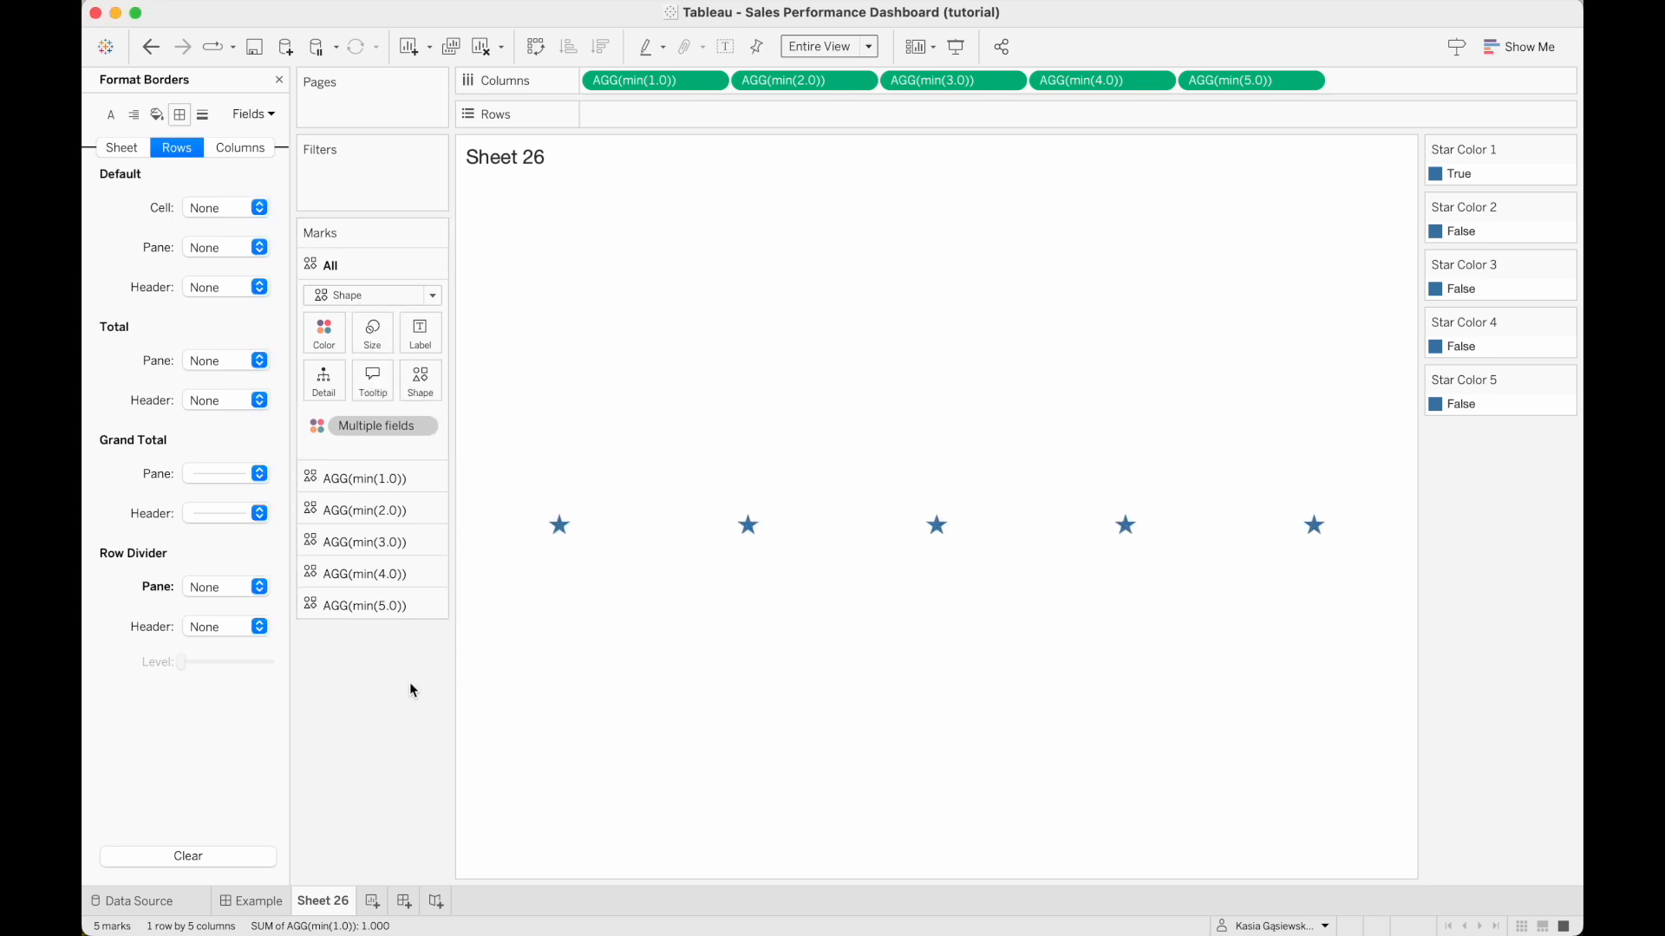
click(279, 80)
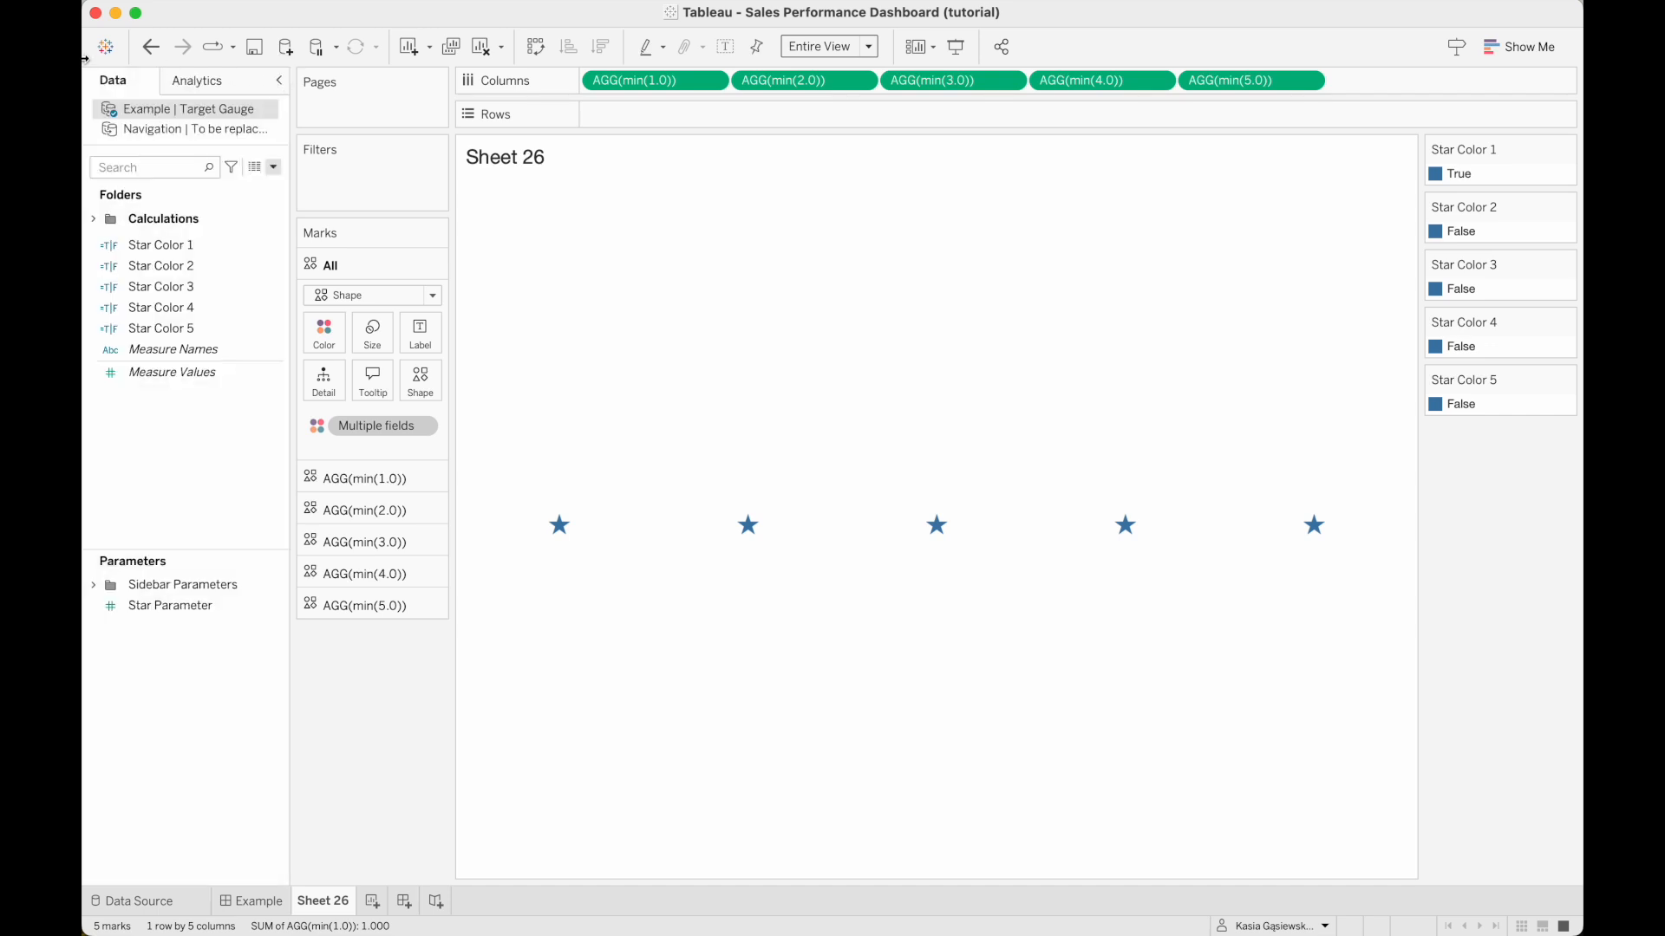
key(super+z)
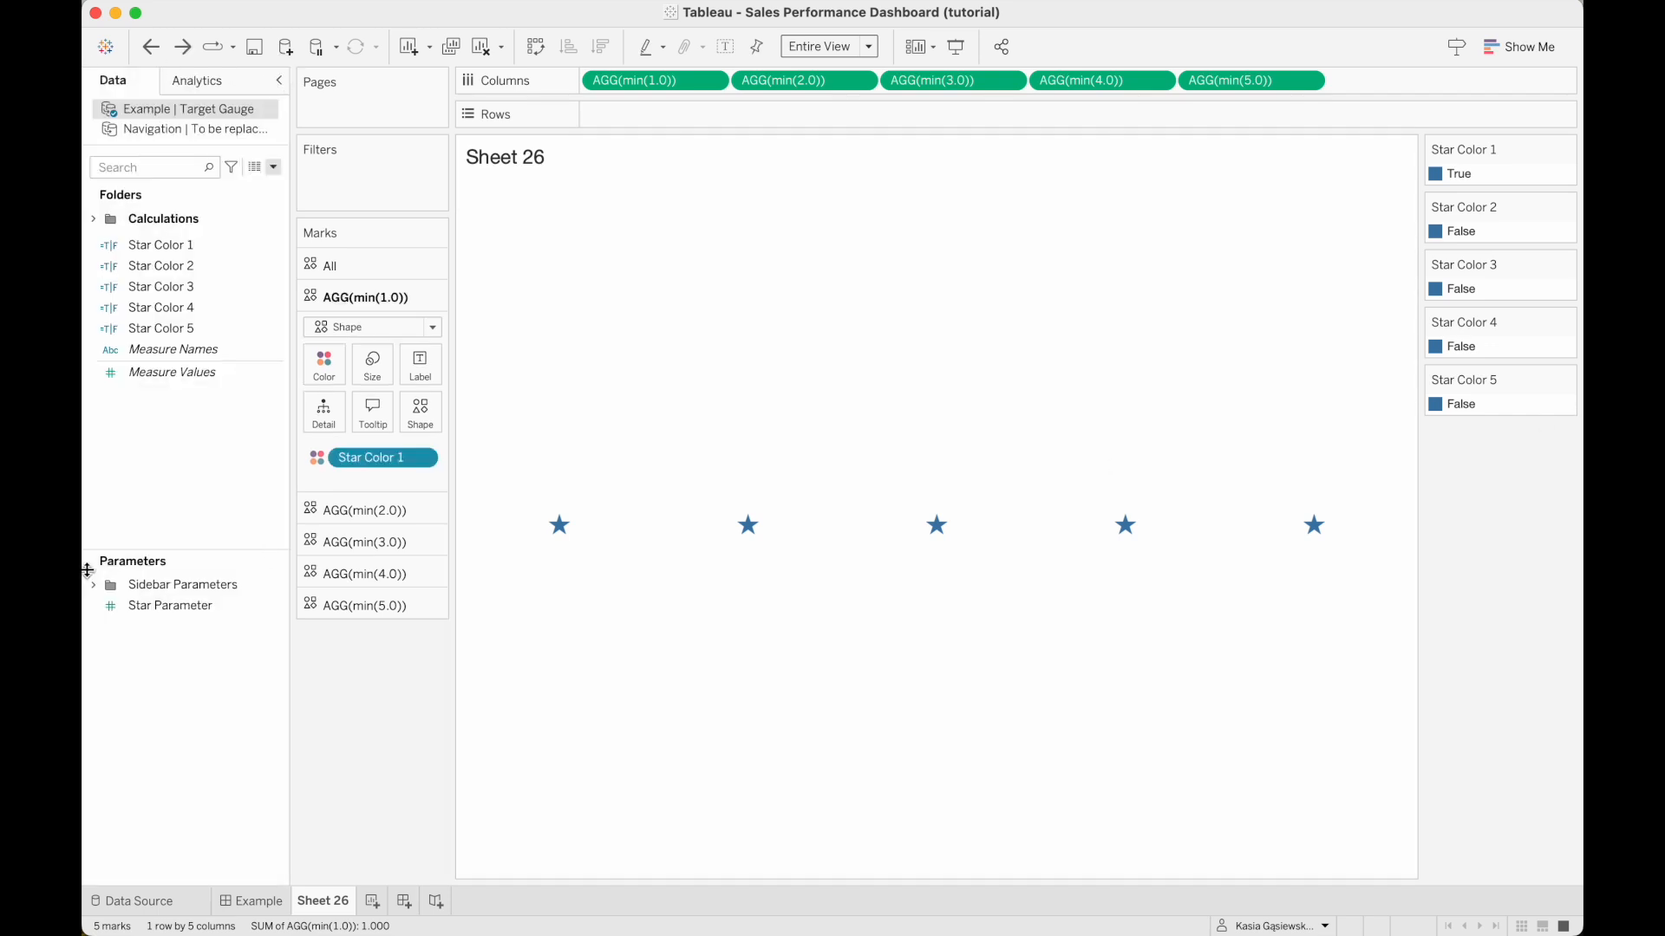
Show the Star Parameter control on the sheet and set its value to 0.
right_click(148, 604)
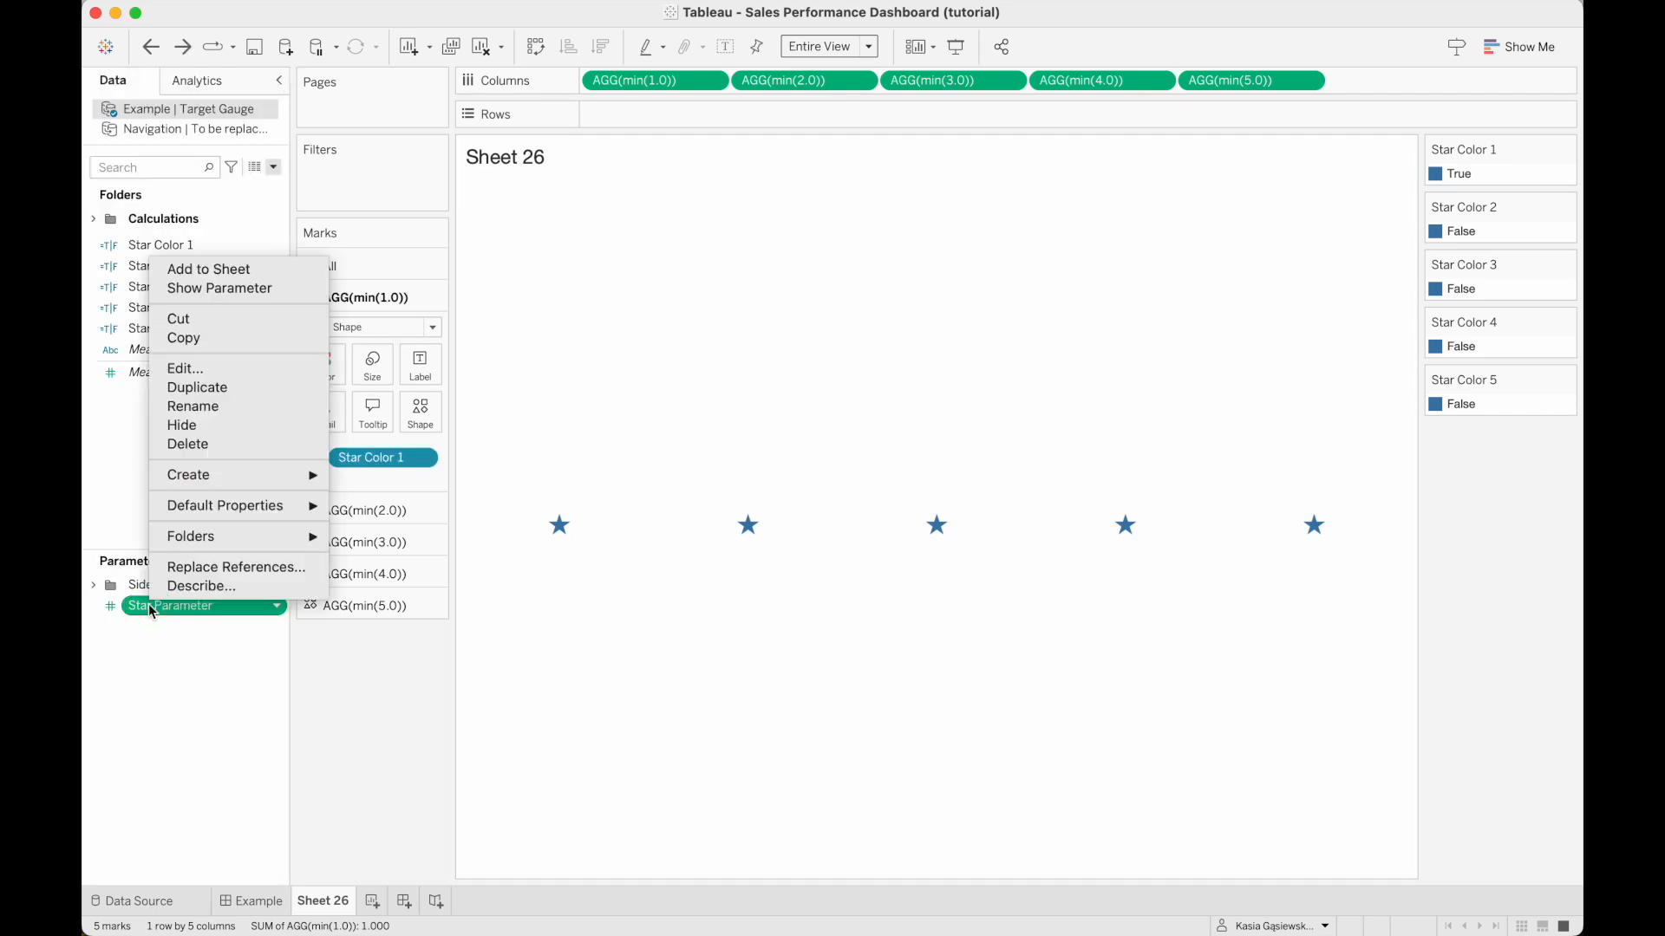
click(252, 289)
drag(1452, 485, 1401, 483)
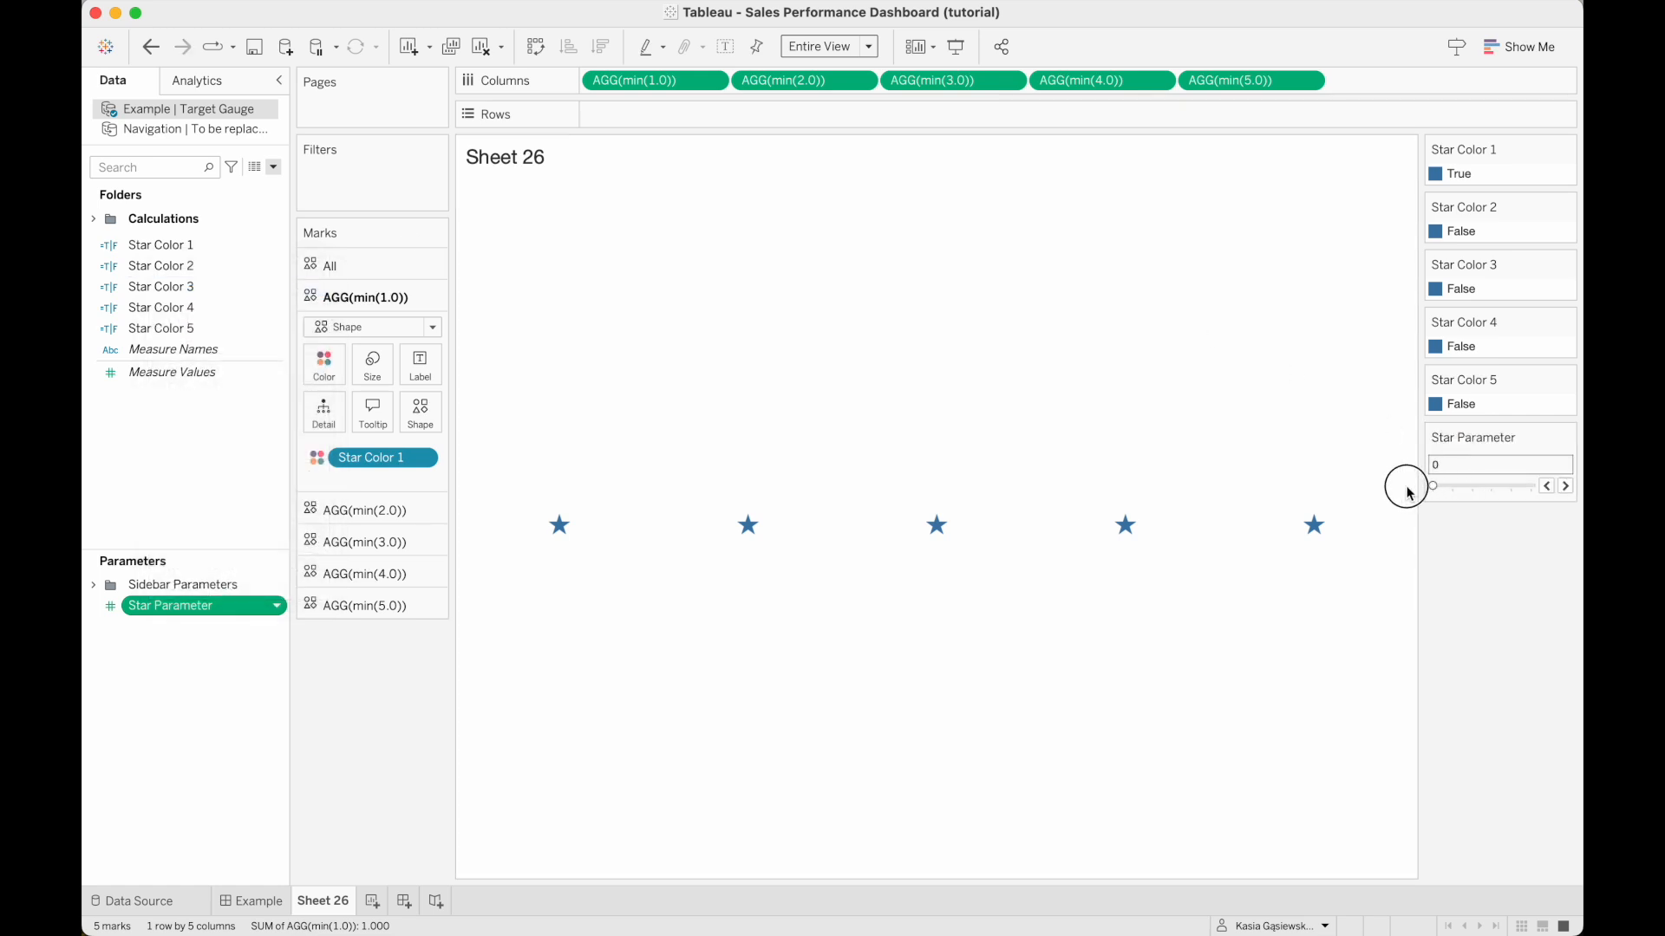
Assign the lightest gray of the Seattle Grays palette to the False value of Star Color 1.
click(1565, 146)
click(1529, 168)
click(967, 320)
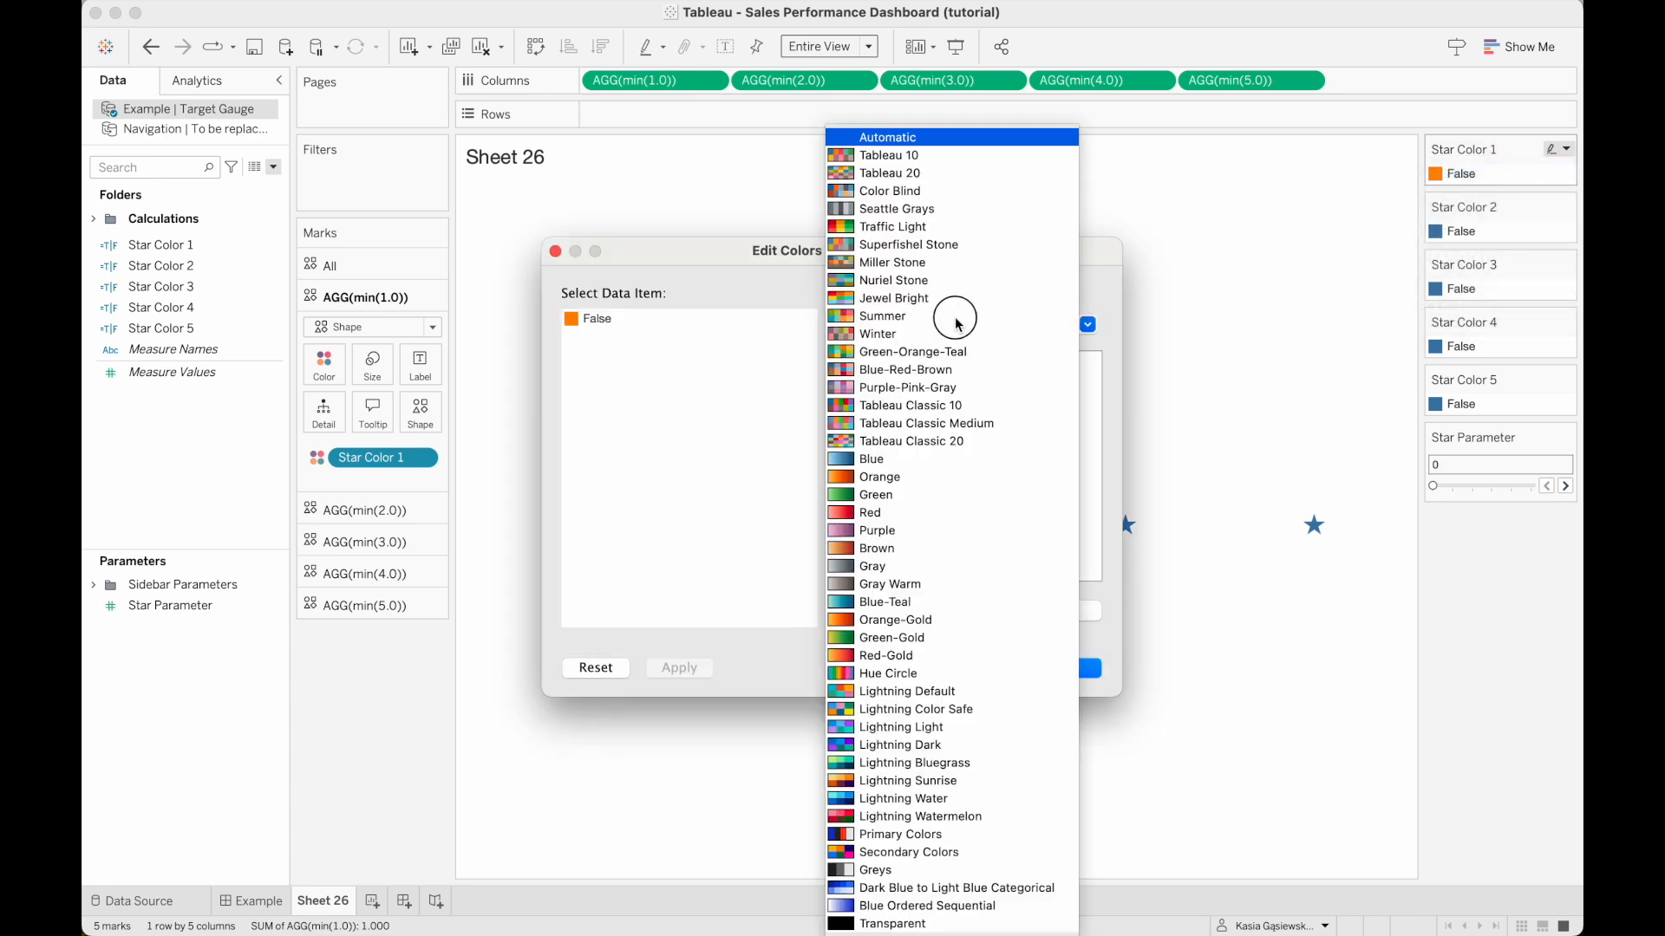
click(908, 211)
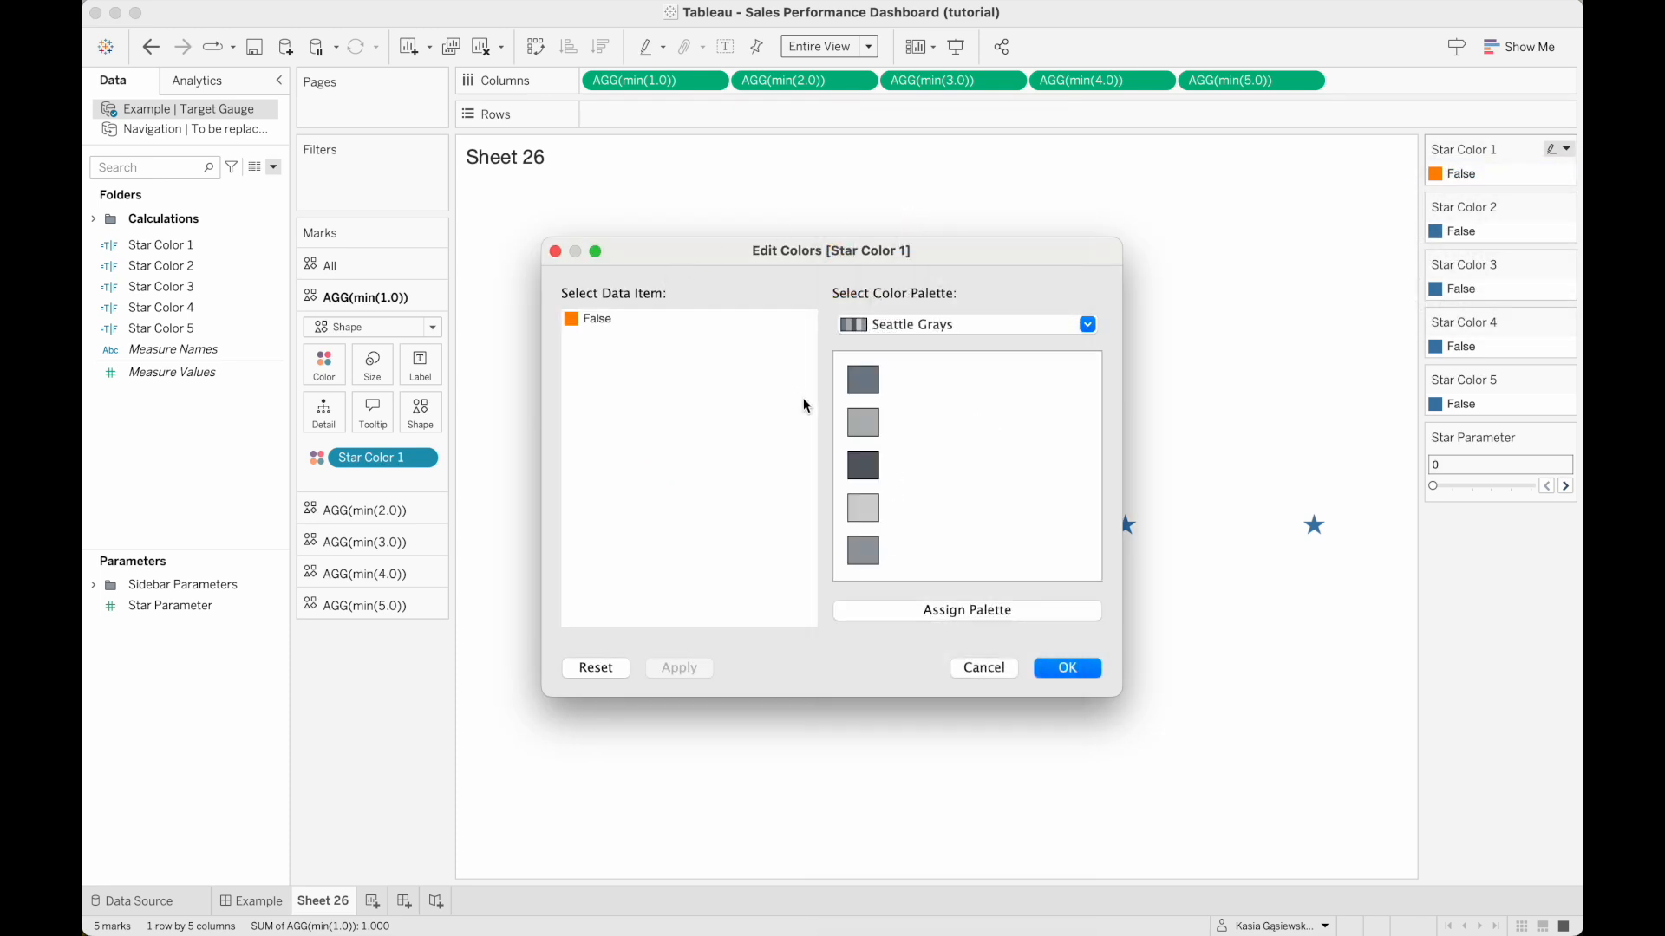
click(606, 325)
click(868, 505)
click(1062, 669)
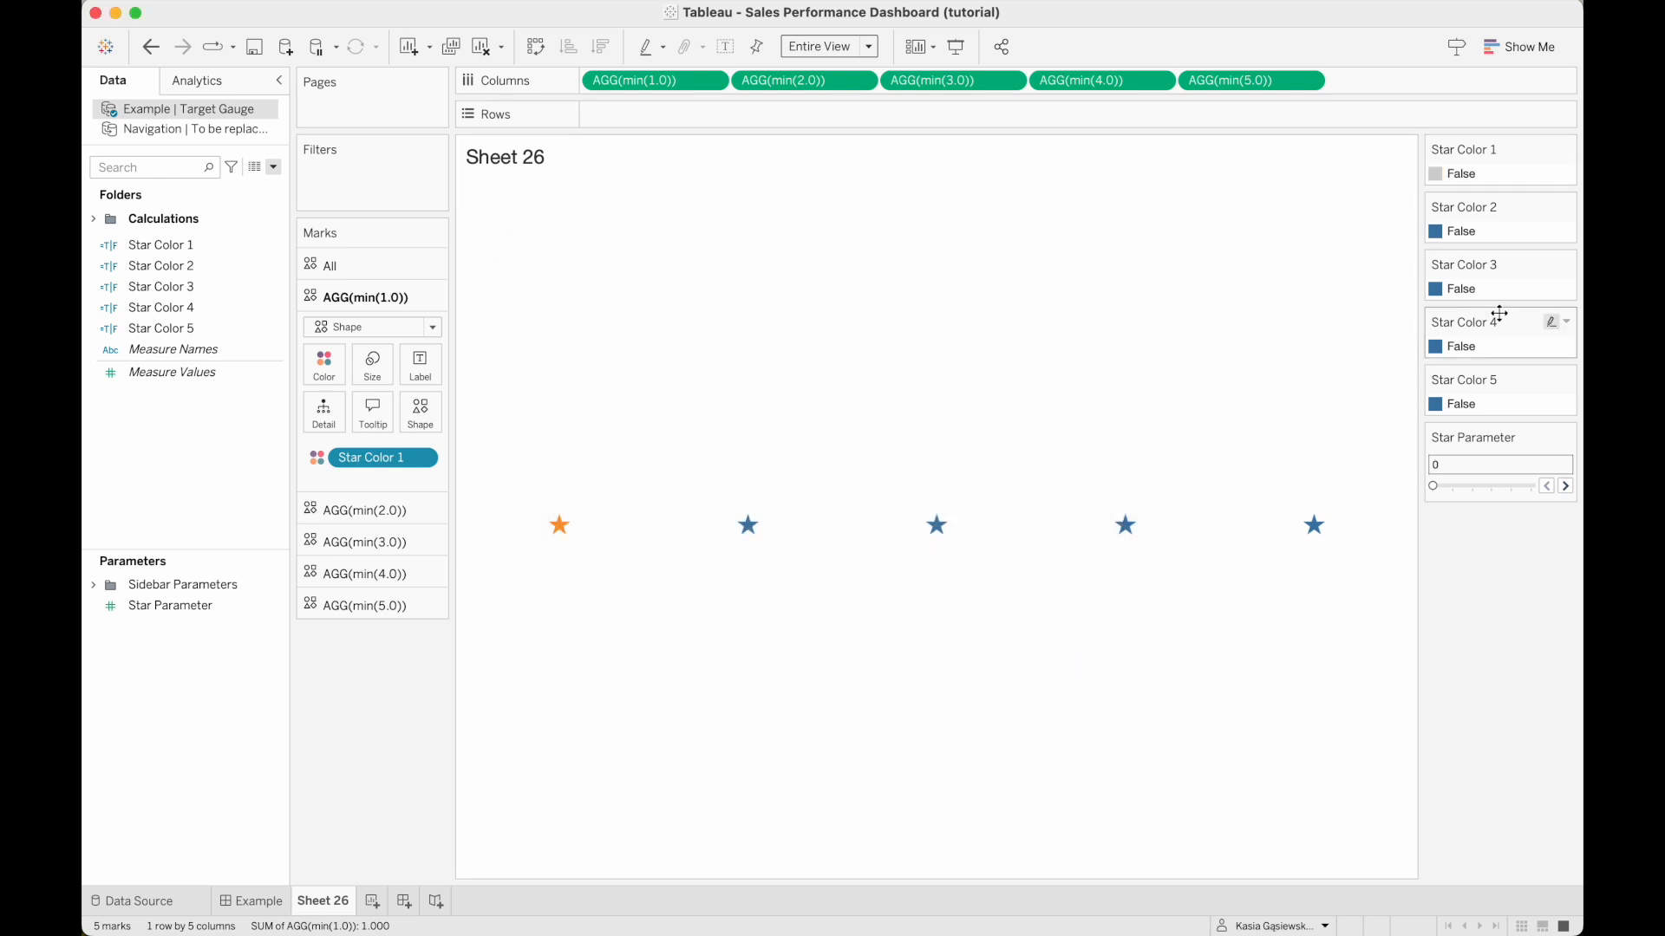
Assign the lightest gray of the Seattle Grays palette to the False value of Star Color 2.
click(1566, 207)
click(1526, 223)
click(967, 324)
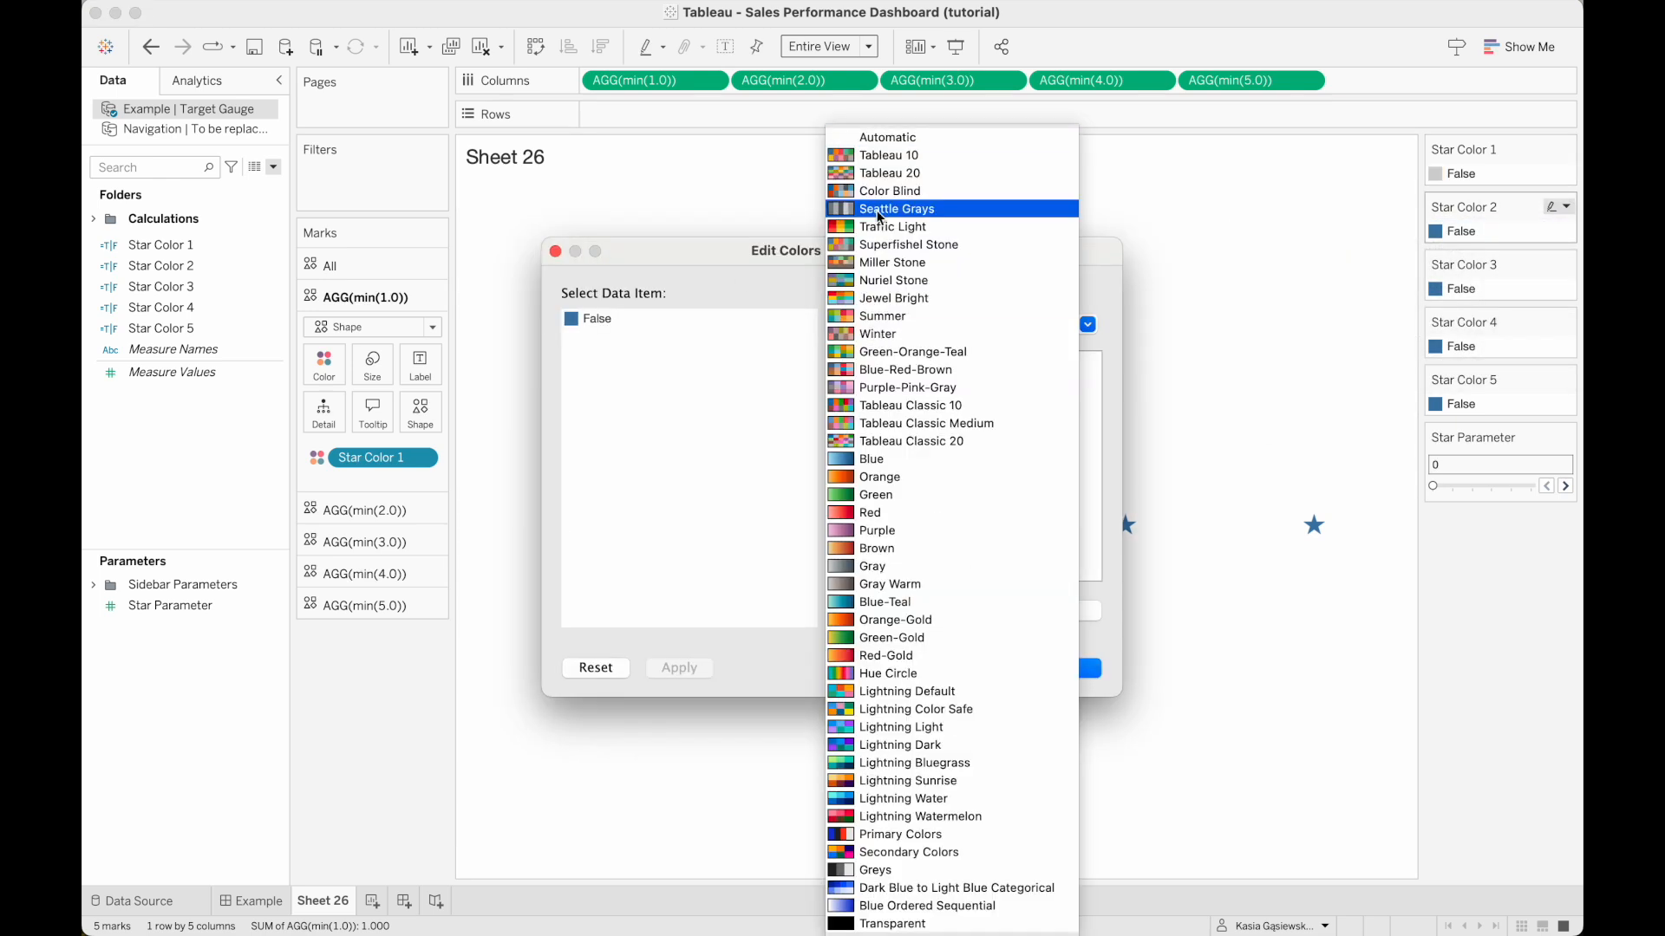
click(902, 219)
click(863, 508)
click(1068, 668)
Assign the lightest gray of the Seattle Grays palette to the False value of Star Color 3.
click(1566, 265)
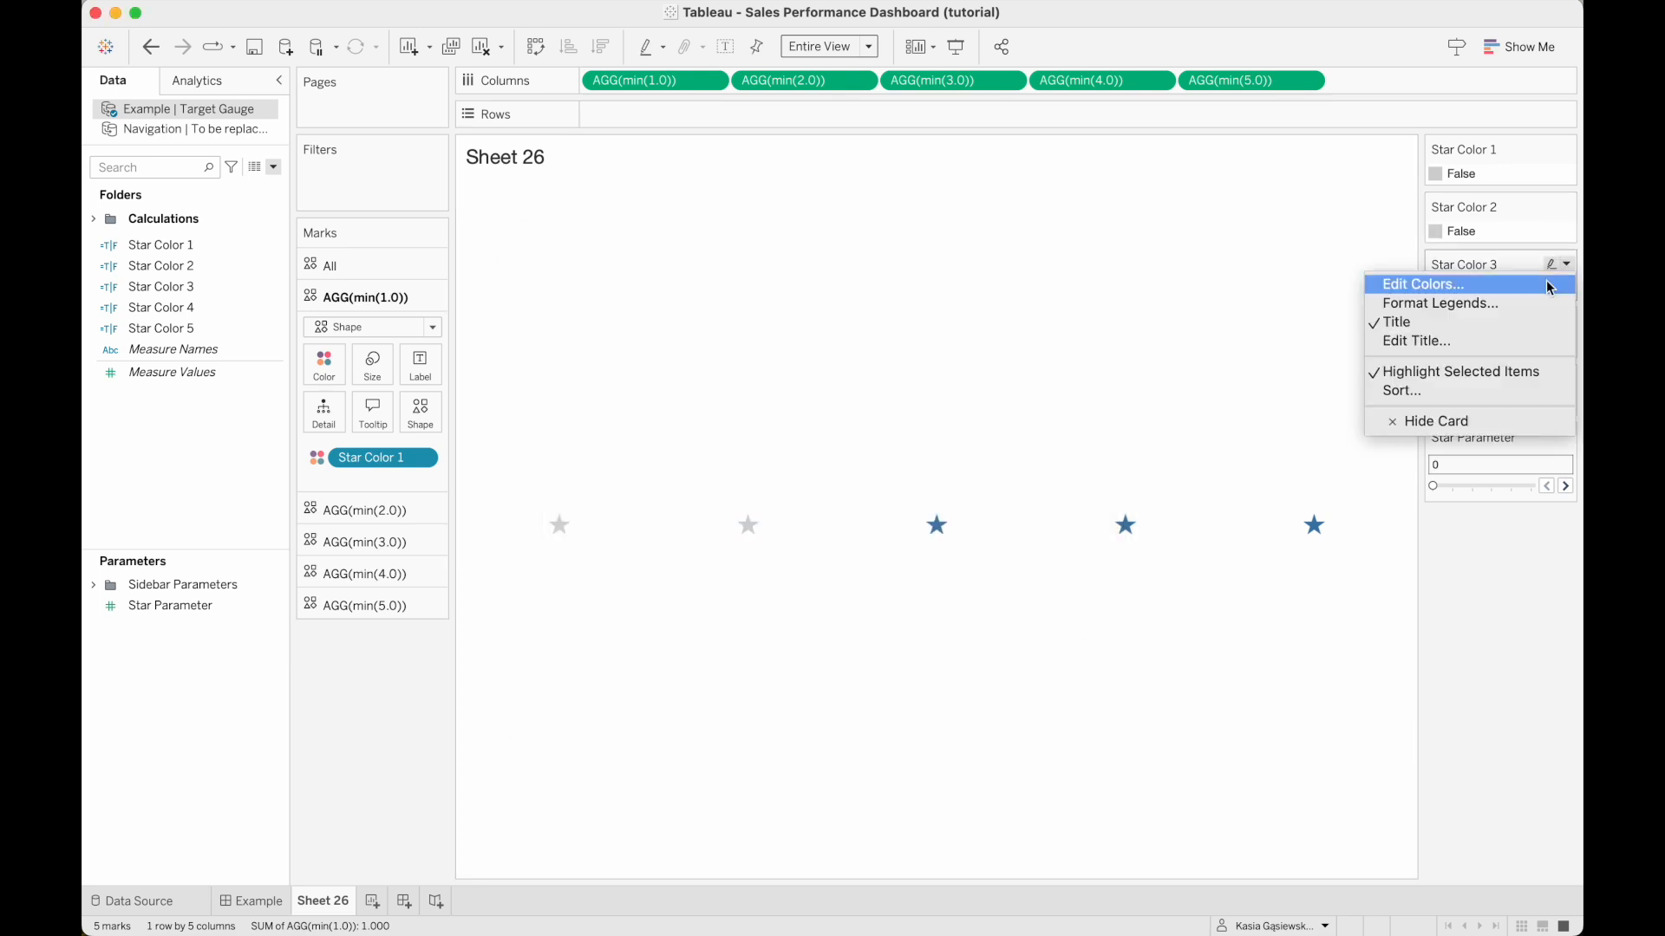
click(1526, 282)
click(870, 328)
click(884, 219)
click(639, 318)
click(863, 508)
click(1062, 669)
Assign the lightest gray of the Seattle Grays palette to the False value of Star Color 4.
click(1566, 323)
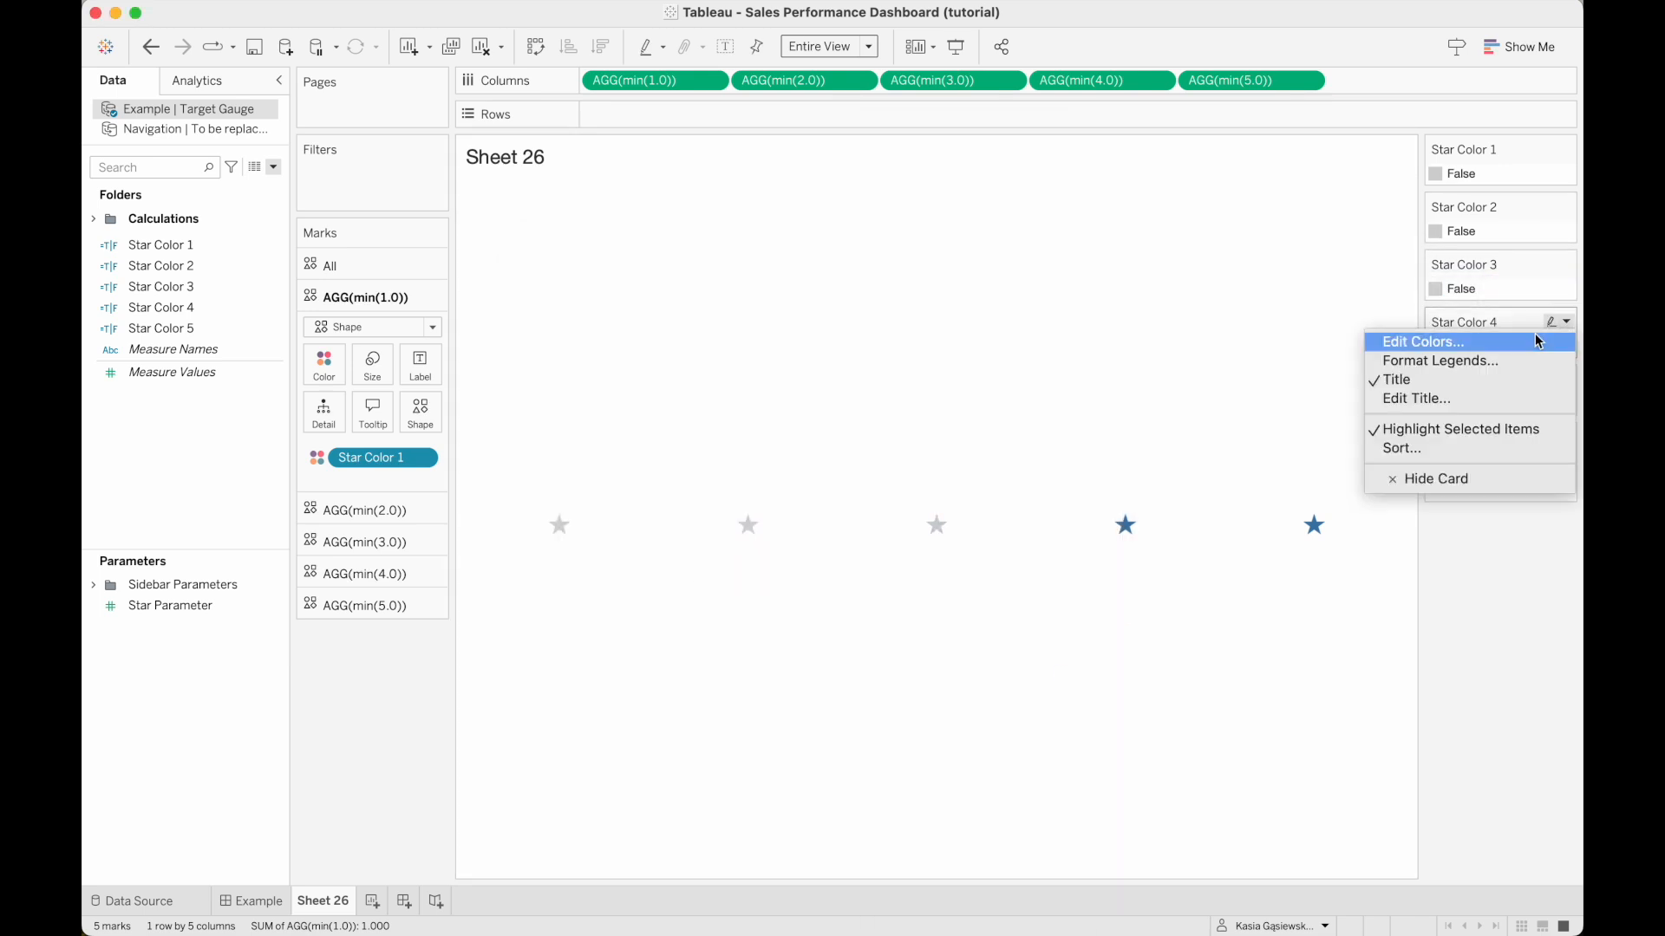
click(1526, 340)
click(1033, 322)
click(884, 220)
click(639, 319)
click(864, 509)
click(1068, 667)
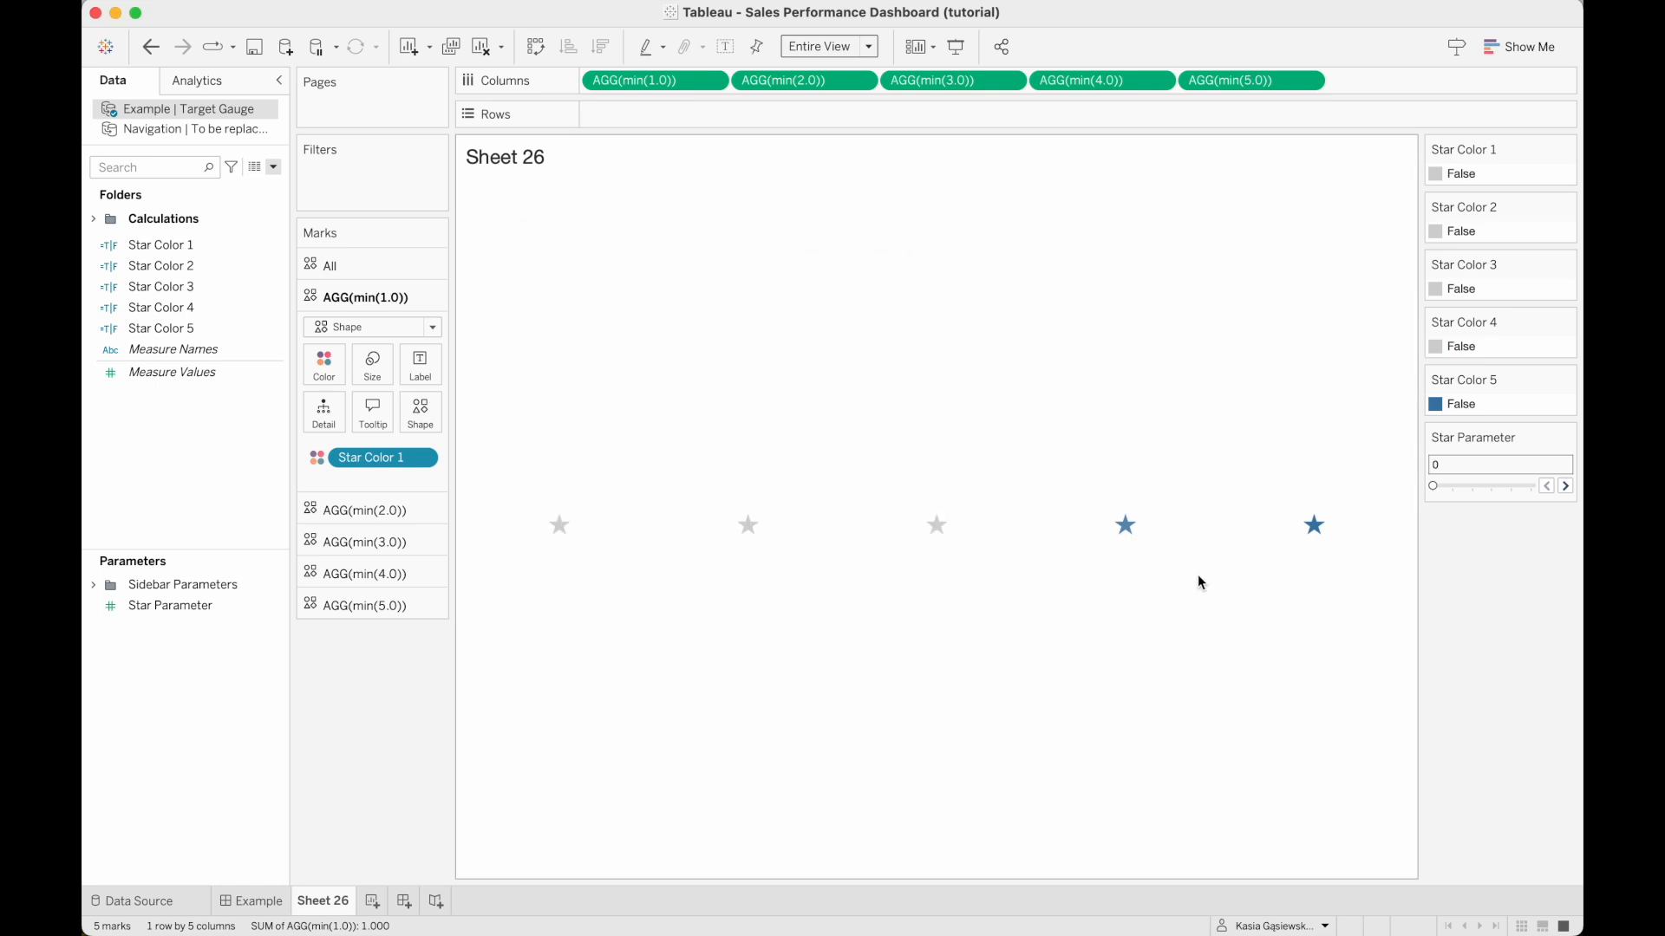
Assign the lightest gray of the Seattle Grays palette to the False value of Star Color 5.
click(1566, 380)
click(1526, 397)
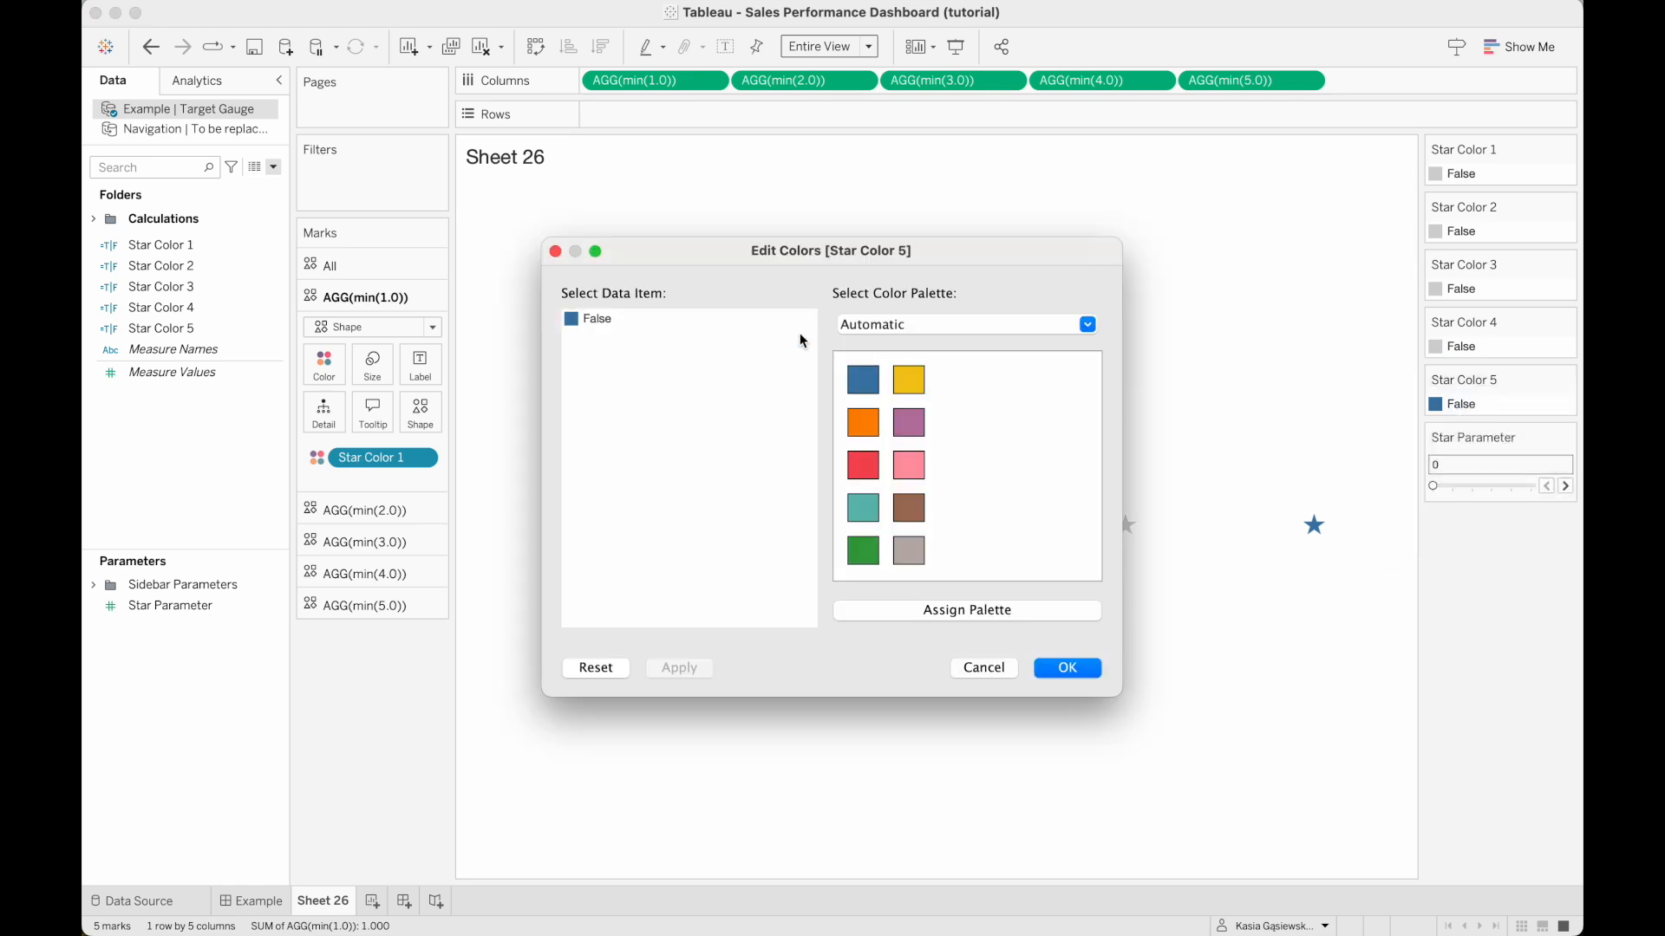
click(898, 327)
click(881, 208)
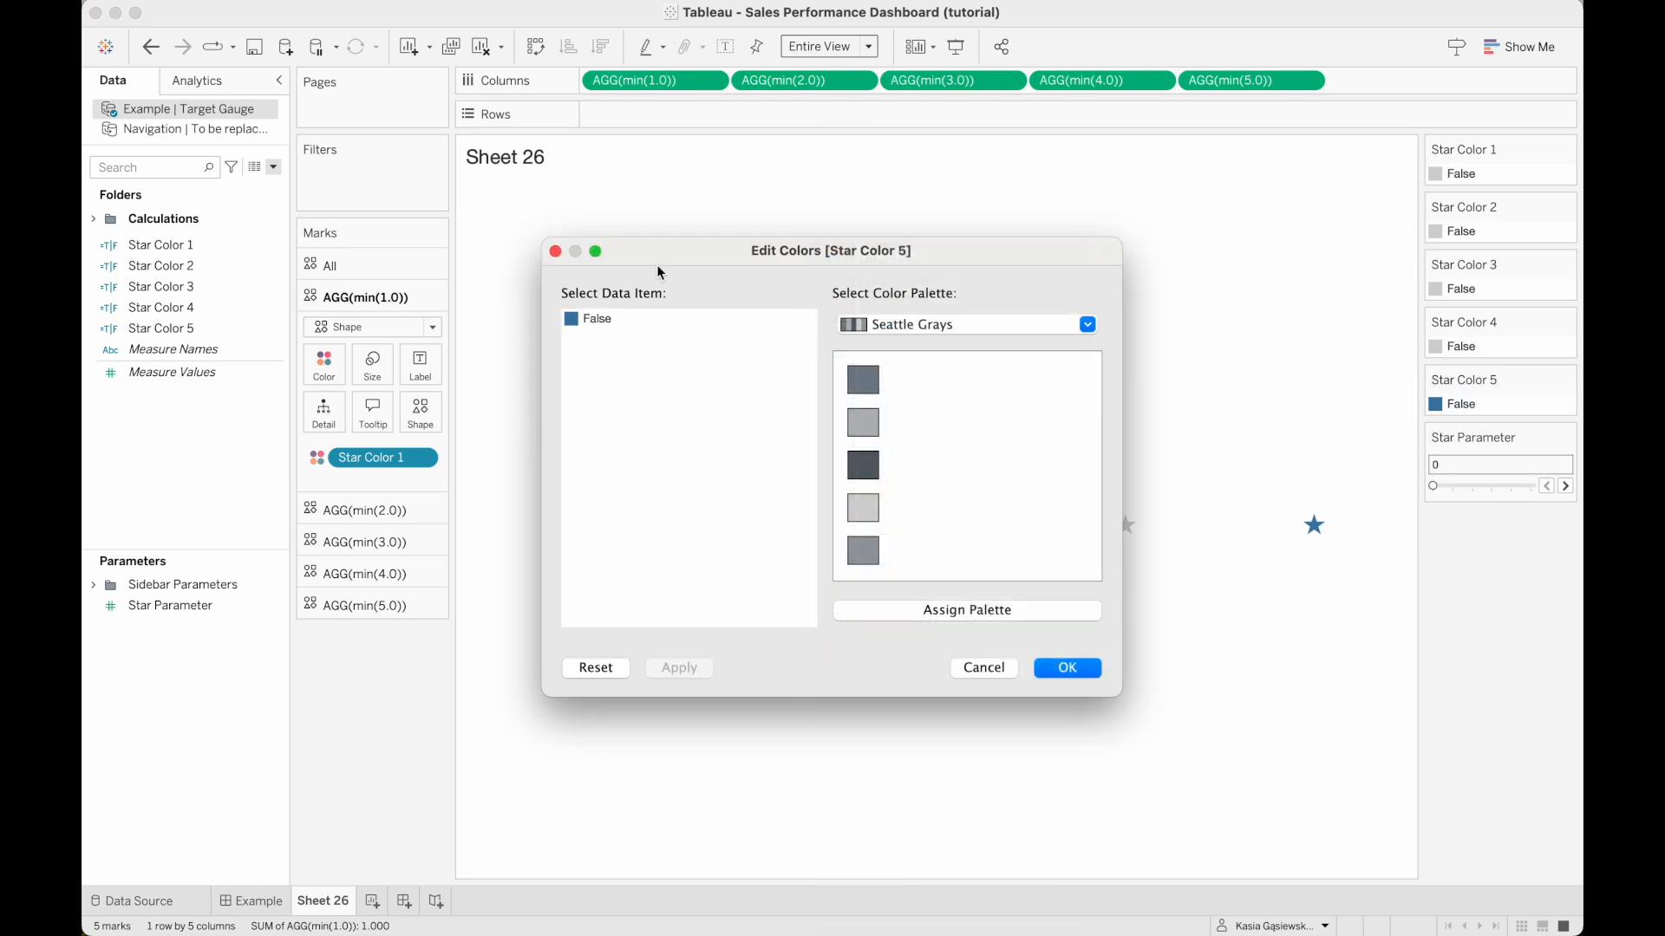
click(864, 509)
click(1067, 668)
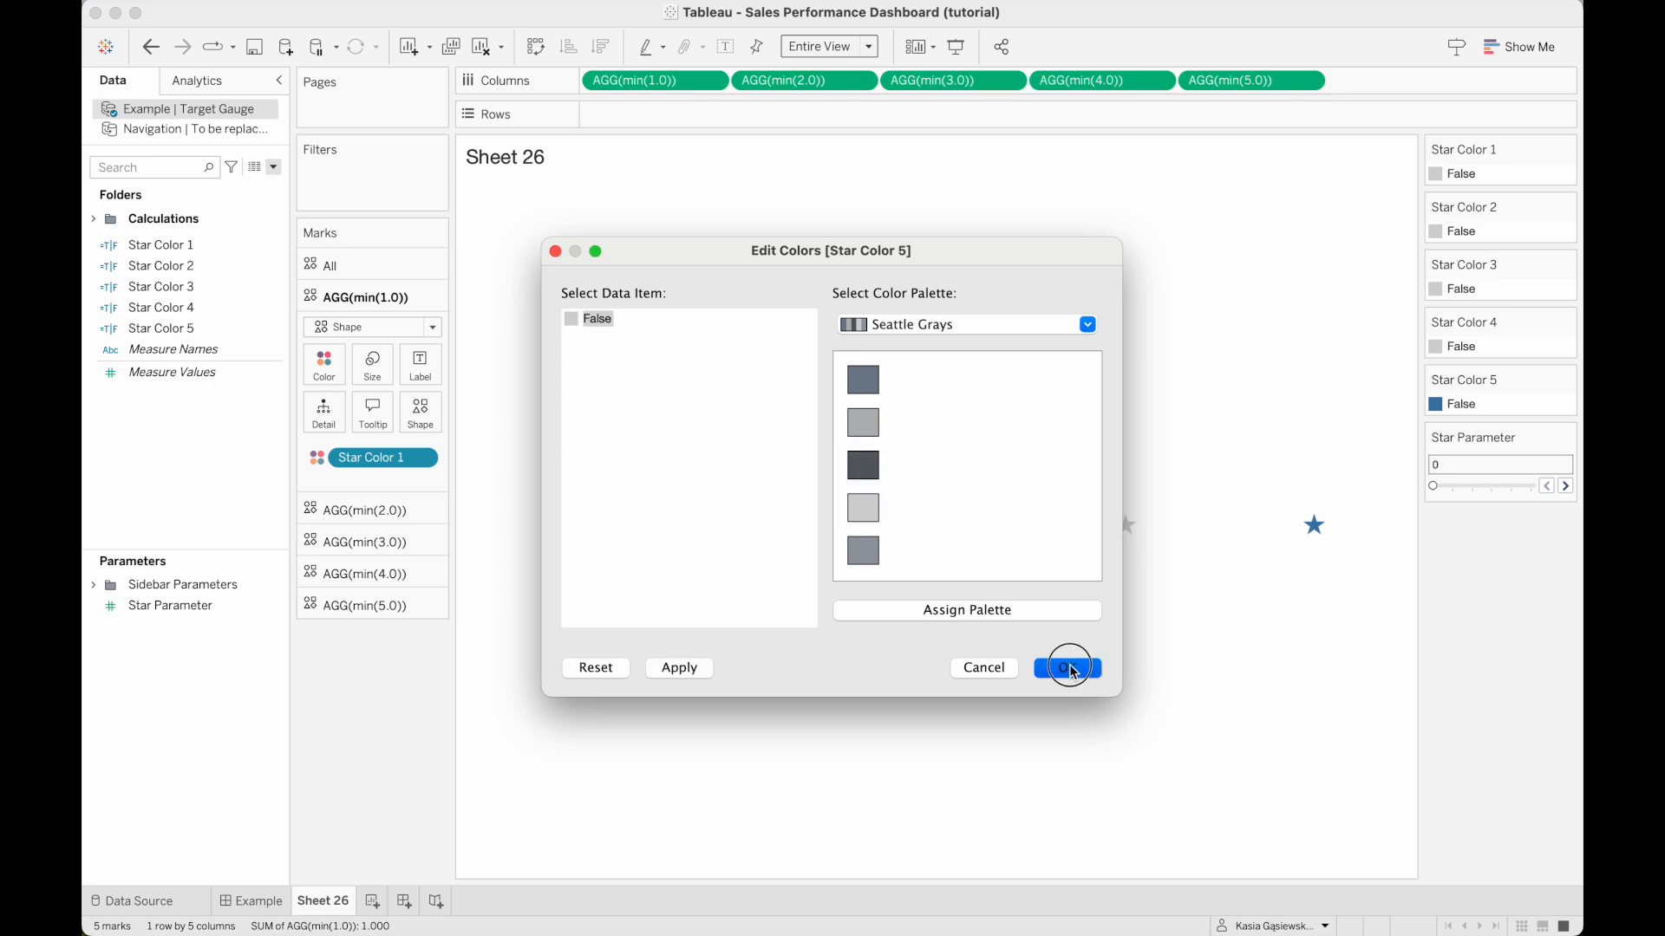
Set Star Parameter to 5 and give the True value of Star Color 1 the darkest gray of the Seattle Grays palette.
drag(1438, 491, 1546, 494)
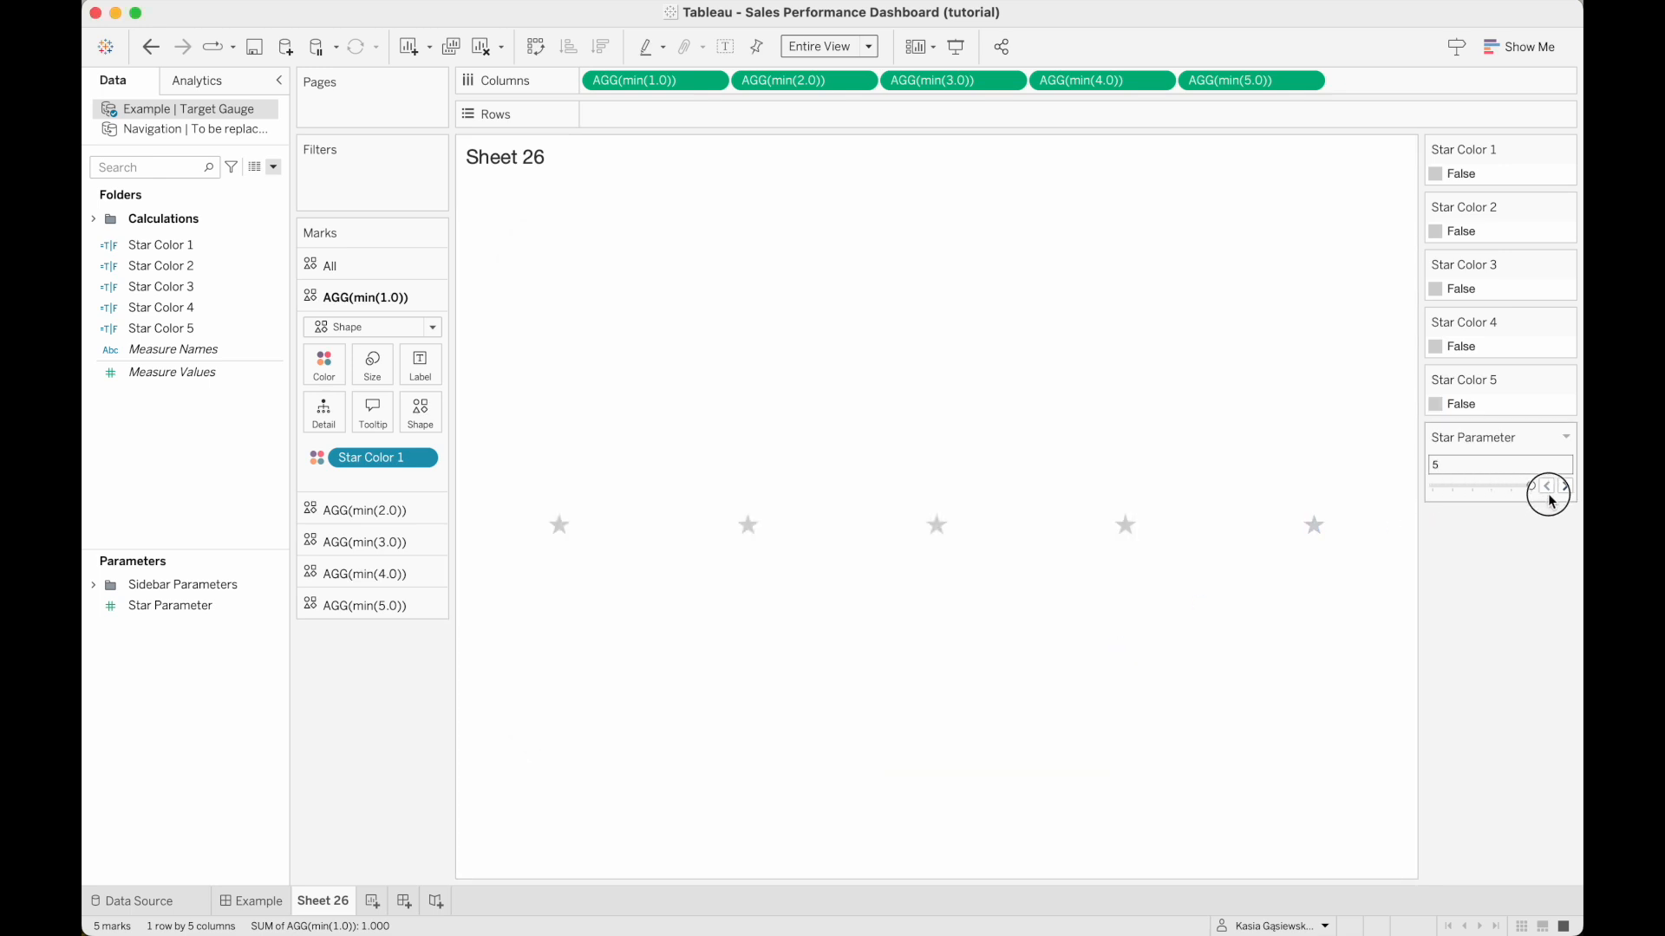
click(1569, 148)
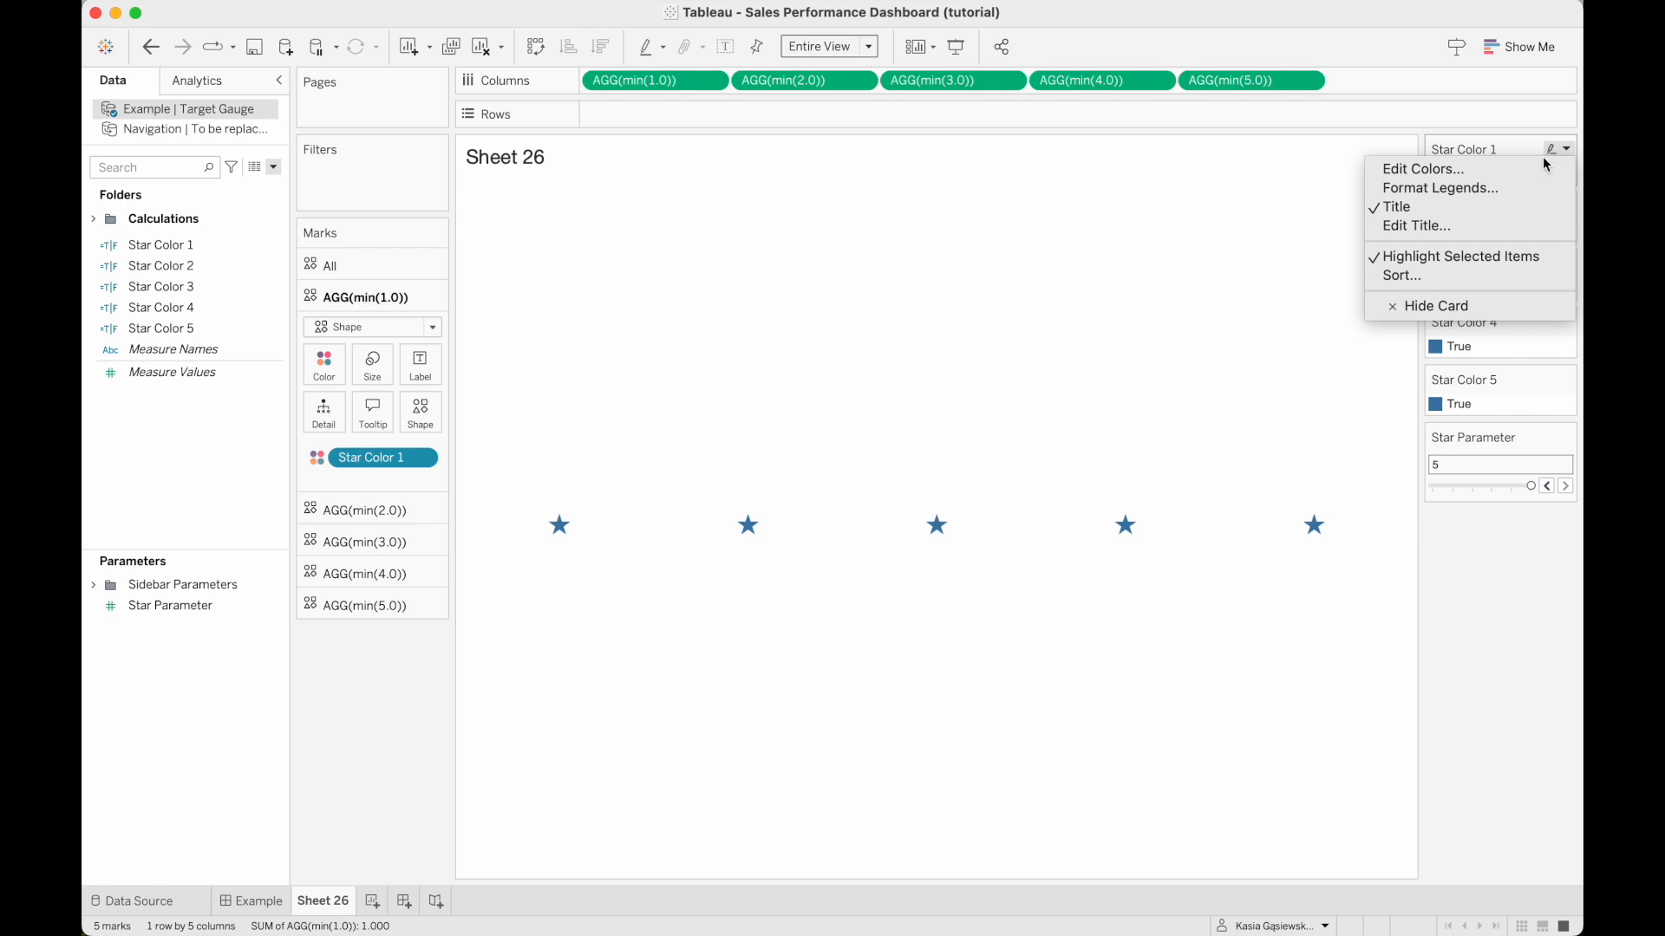
click(1526, 165)
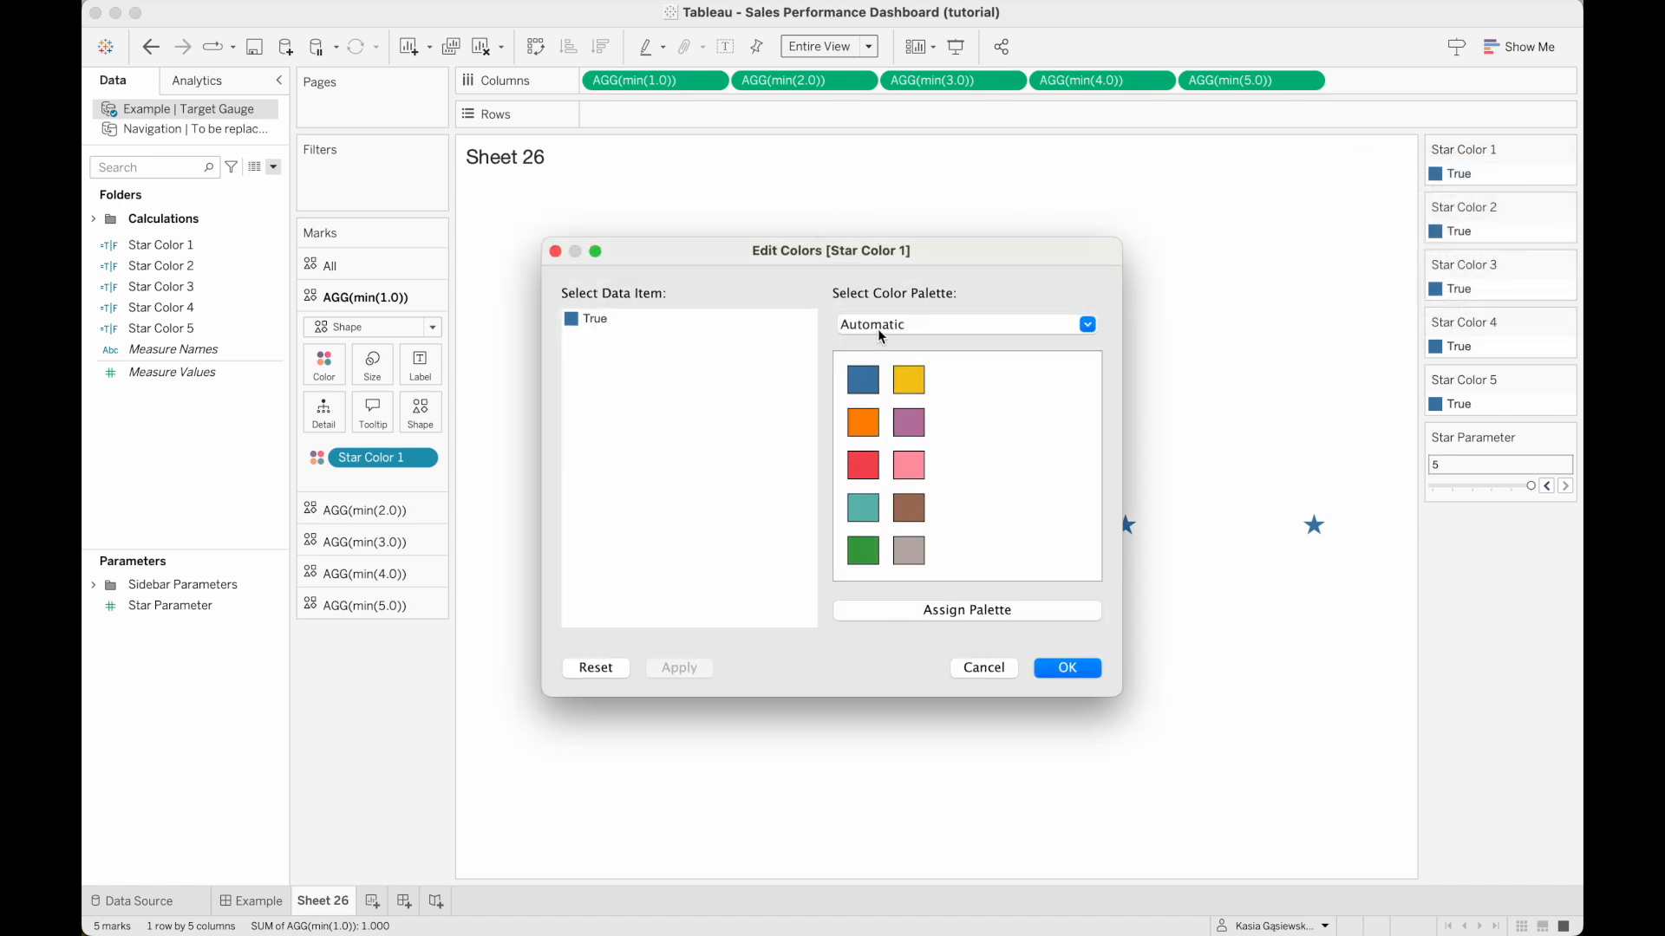
click(880, 324)
click(889, 213)
click(595, 321)
click(863, 465)
click(1062, 667)
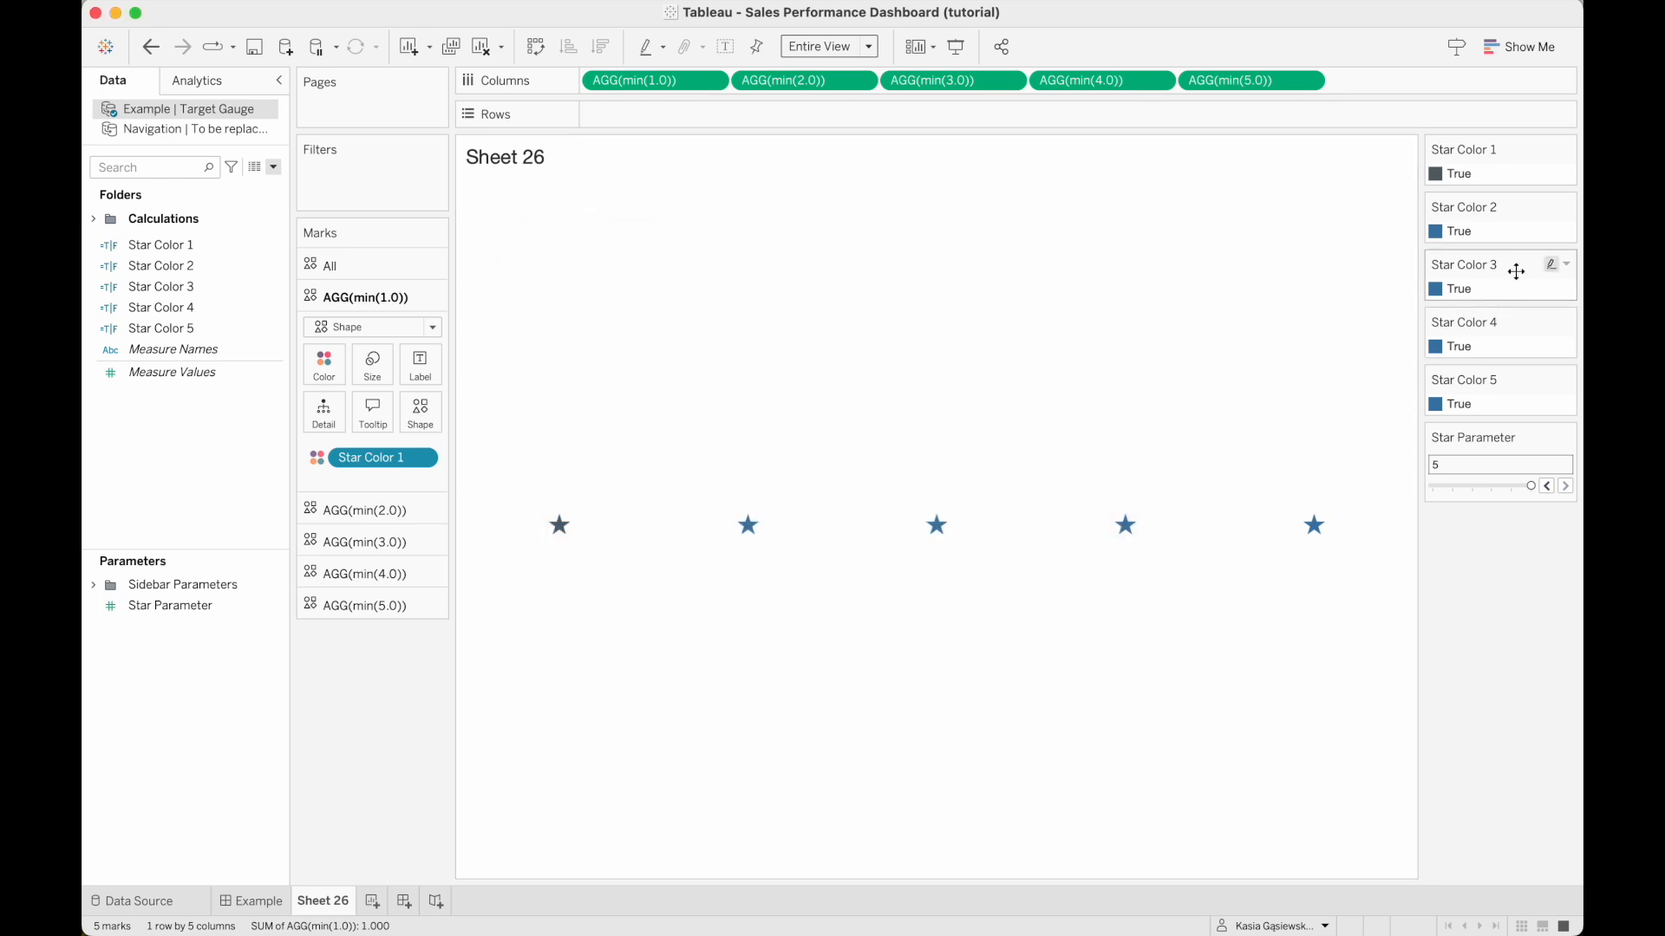
Assign the darkest gray of the Seattle Grays palette to the True value of Star Color 2.
click(1552, 207)
click(902, 324)
click(889, 212)
click(863, 465)
click(1066, 668)
Assign the darkest gray of the Seattle Grays palette to the True value of Star Color 3.
click(1565, 264)
click(1544, 282)
click(1084, 325)
click(893, 209)
click(863, 465)
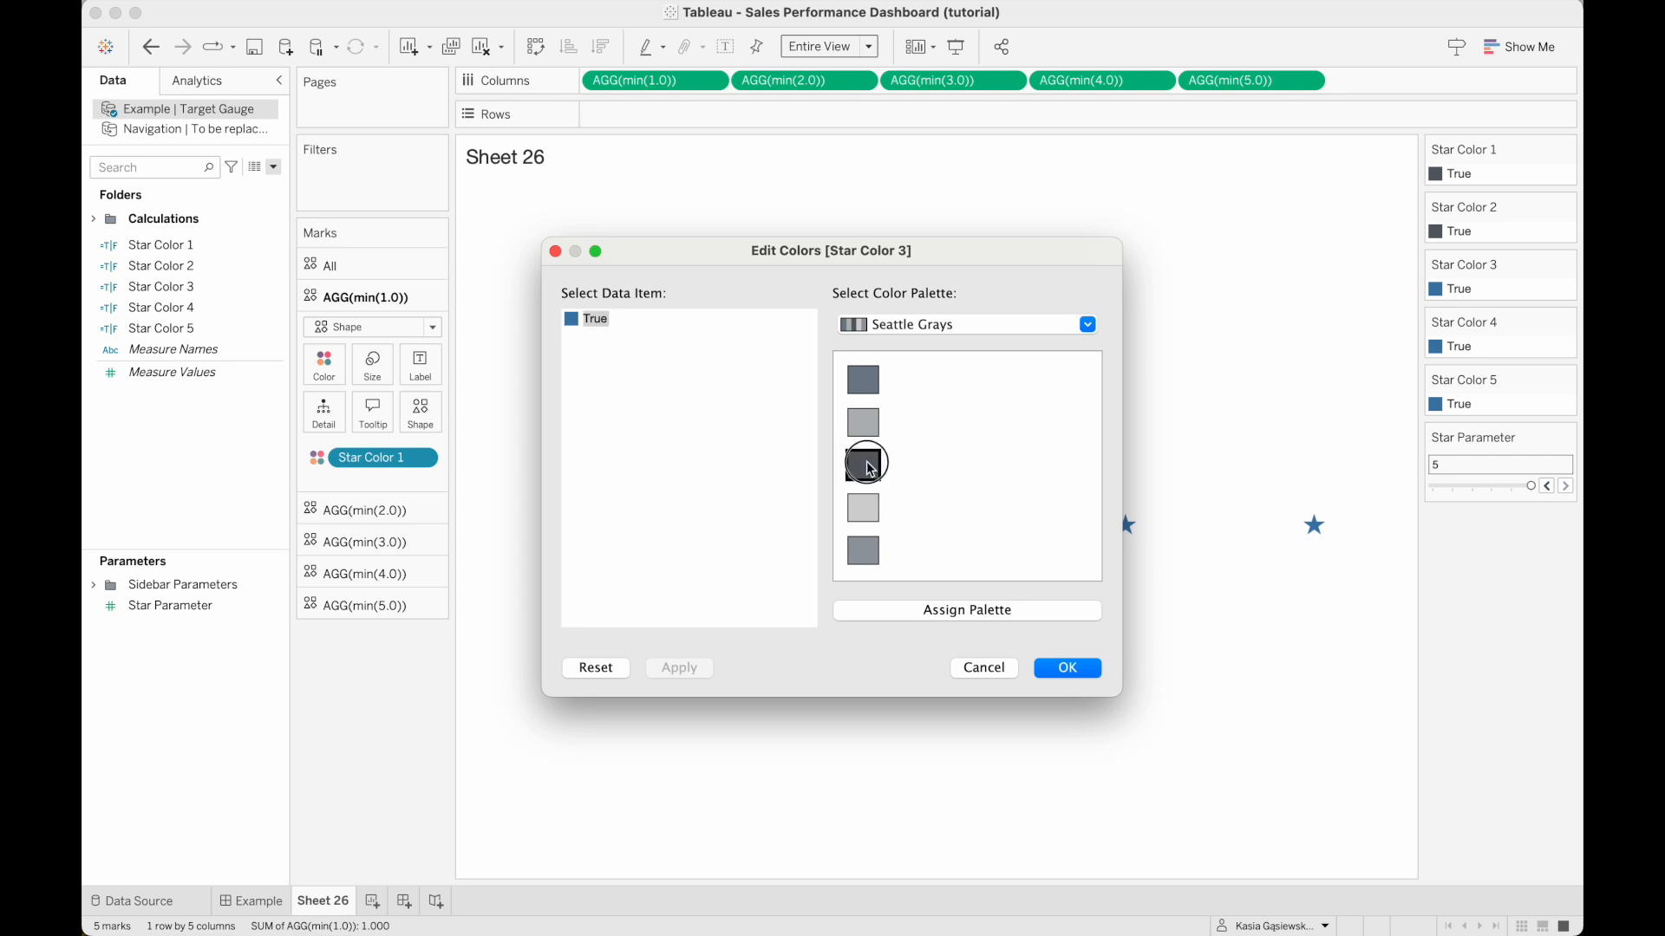
click(1066, 667)
Assign the darkest gray of the Seattle Grays palette to the True value of Star Color 4.
click(1566, 322)
click(1543, 339)
click(1084, 325)
click(893, 209)
click(862, 465)
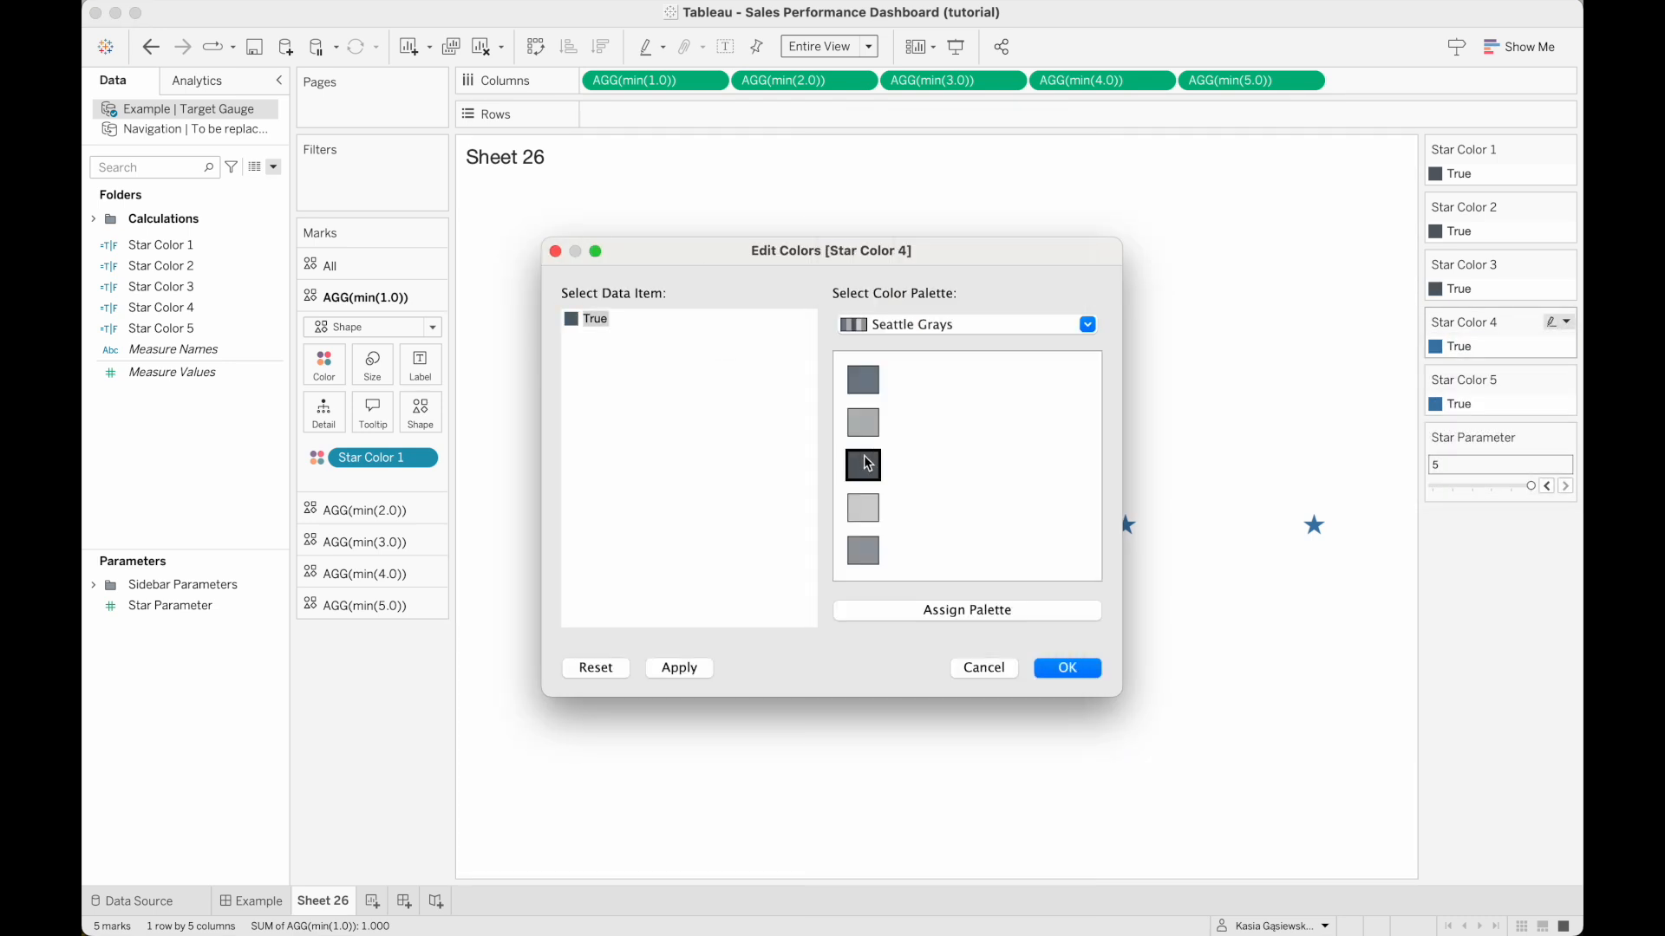
click(1066, 668)
Assign the darkest gray of the Seattle Grays palette to the True value of Star Color 5.
click(1565, 379)
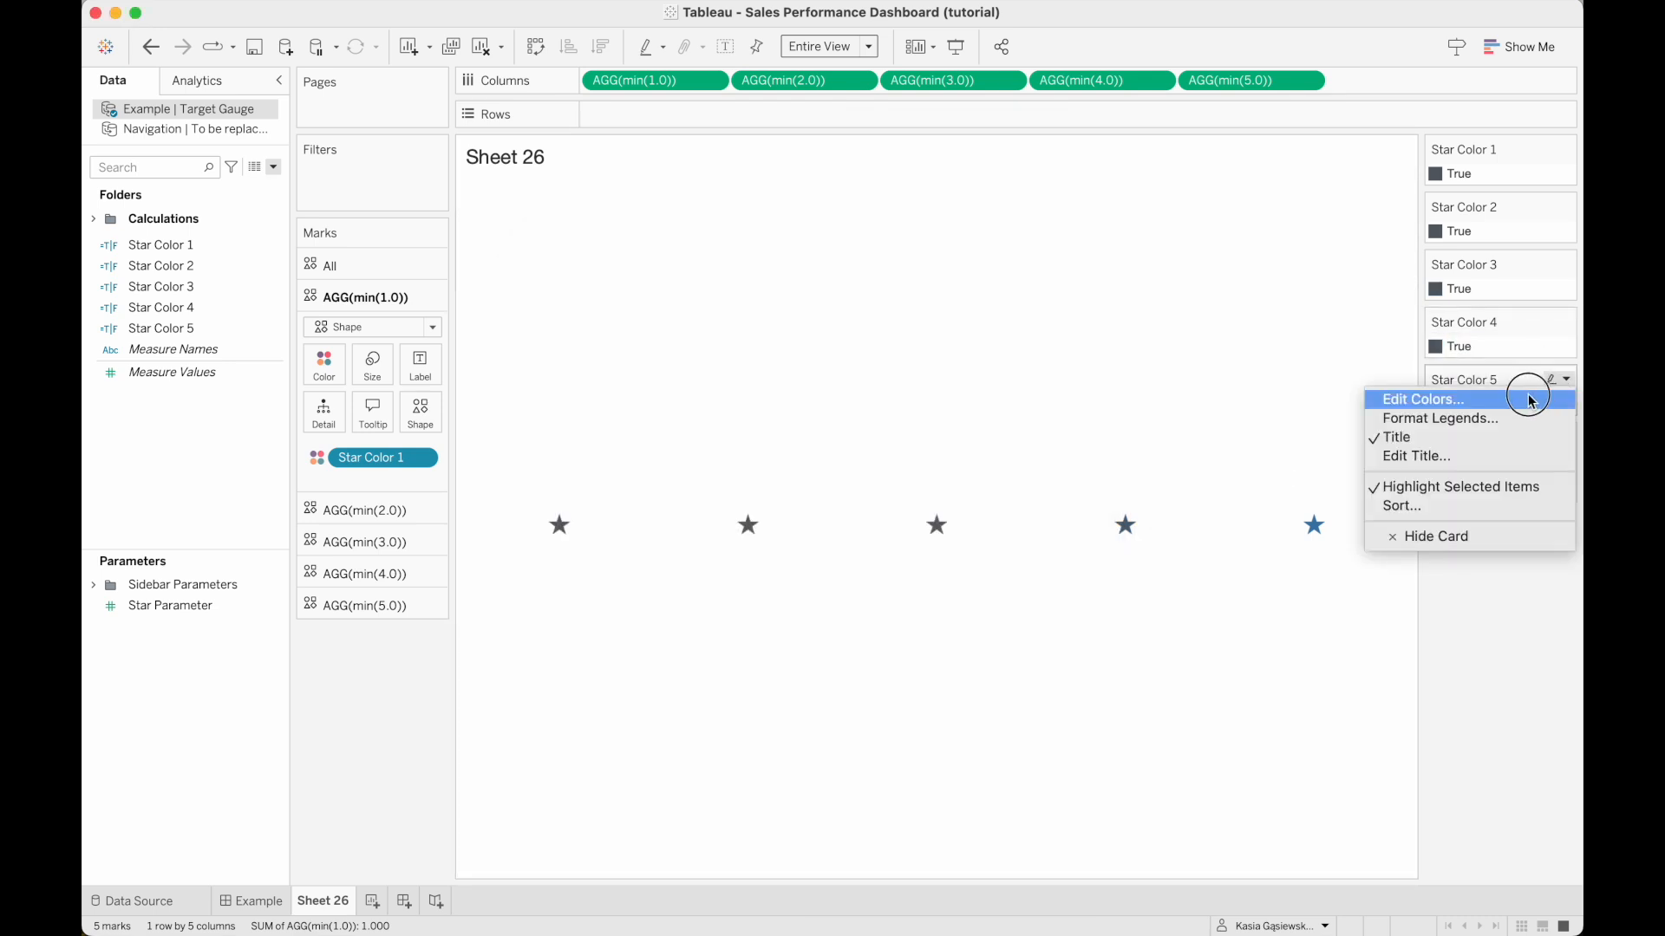
click(1533, 400)
click(1011, 326)
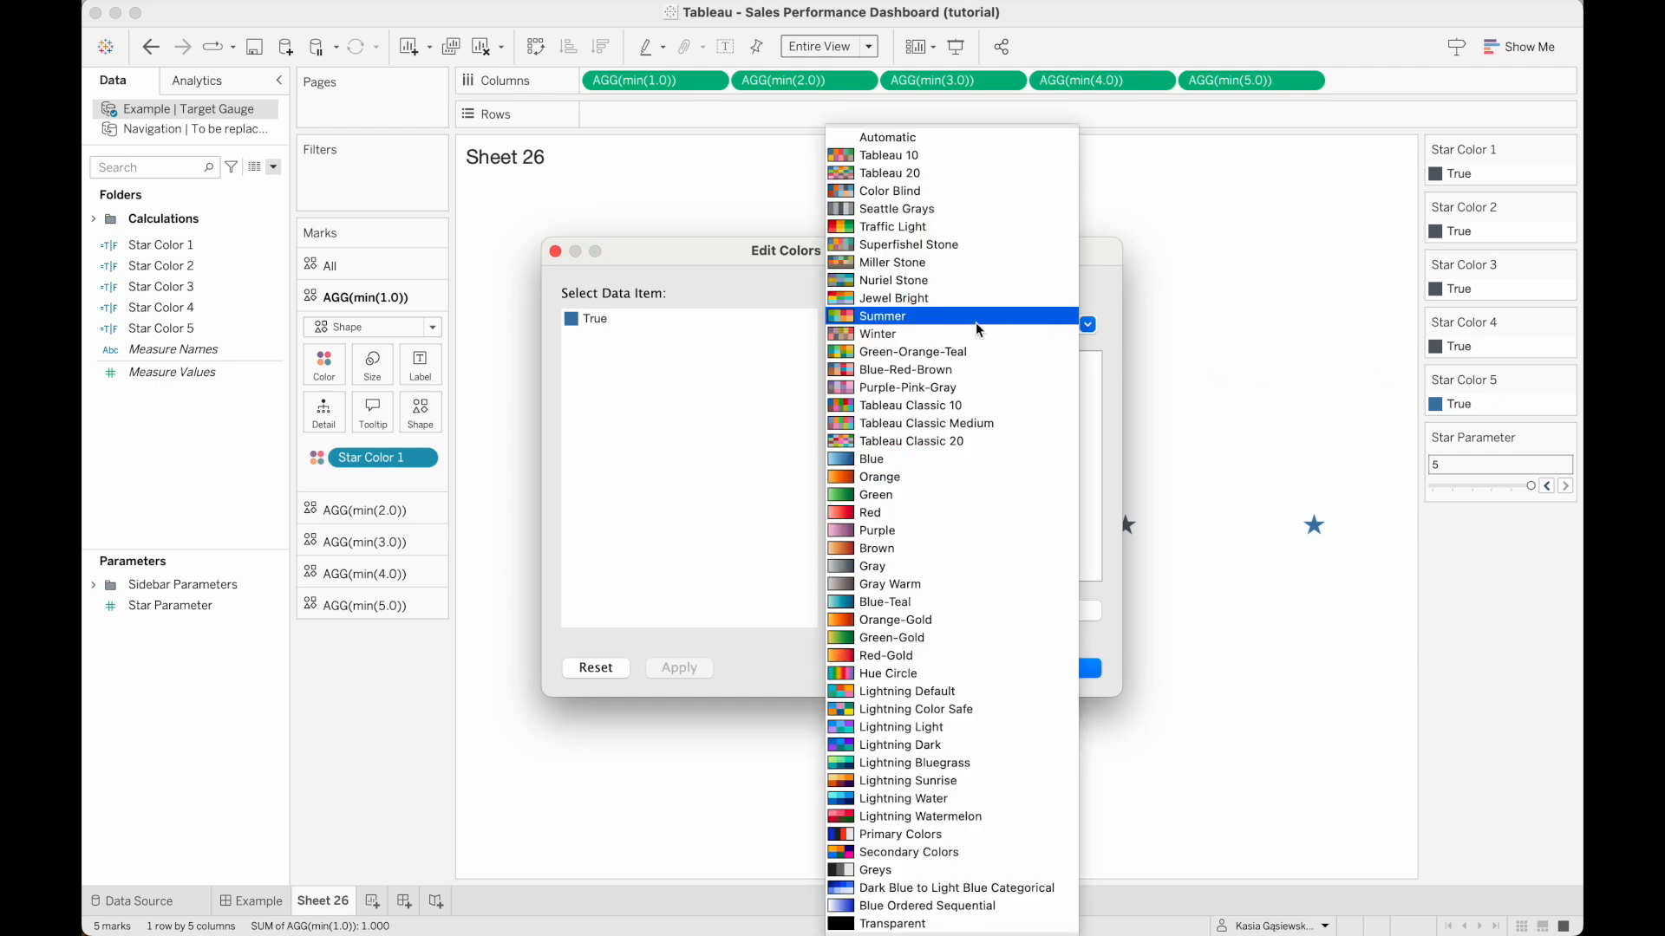
click(954, 219)
click(585, 319)
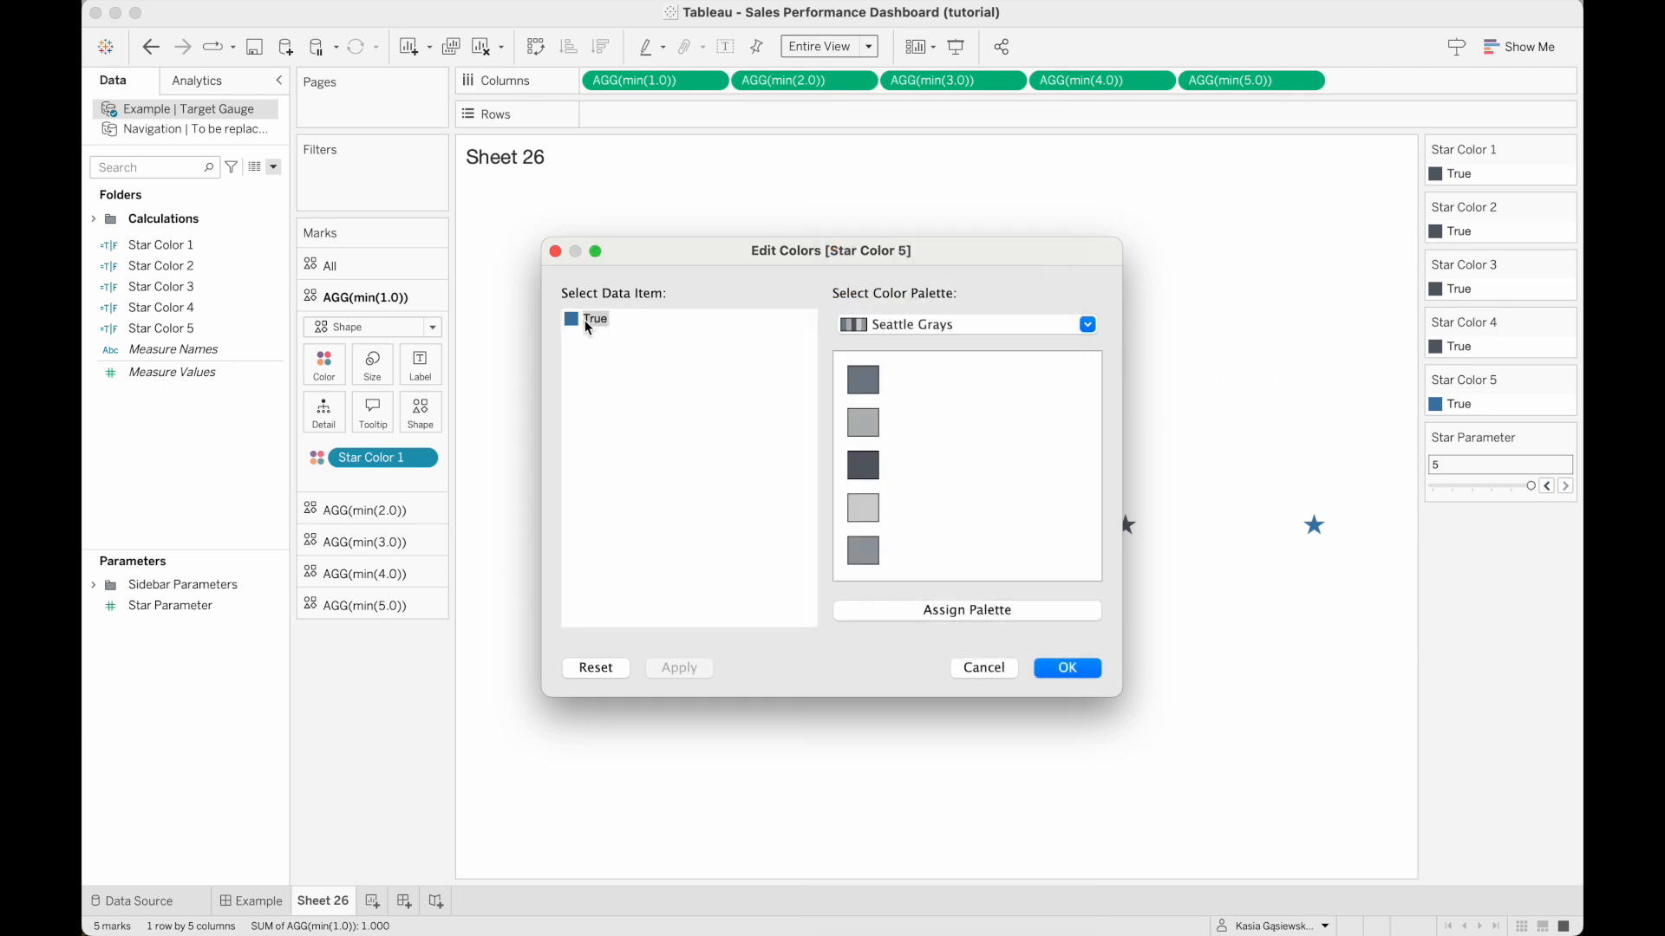
click(863, 465)
click(1069, 669)
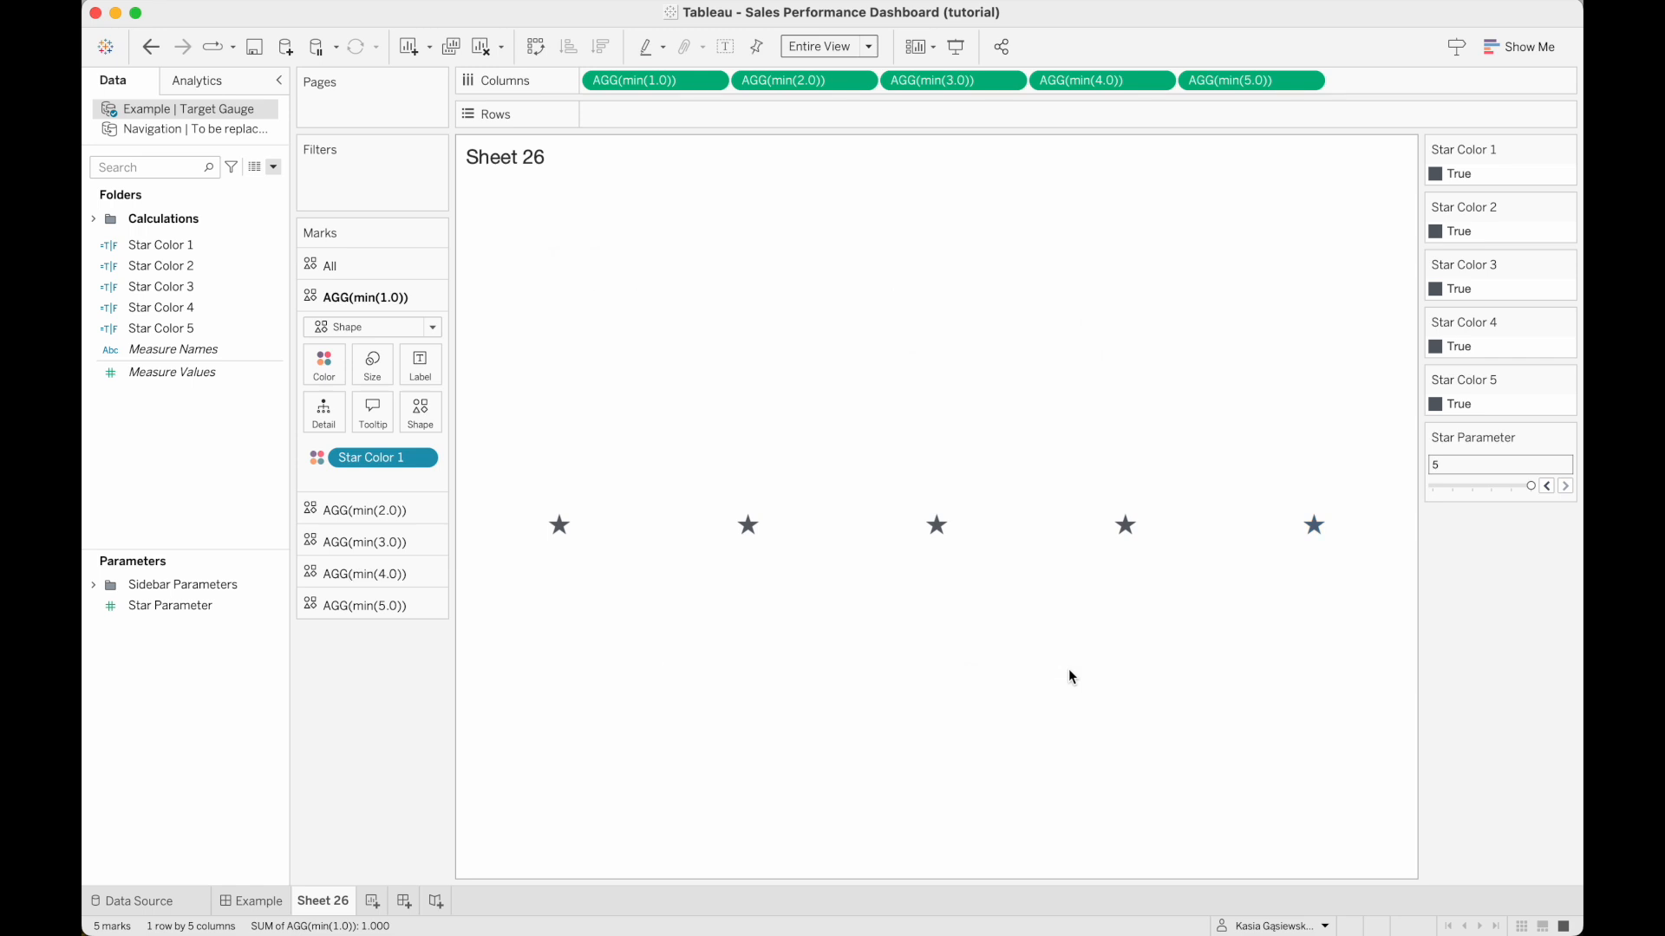
Step Star Parameter down and back up through its range to check the star colors, ending at 2.
click(1547, 486)
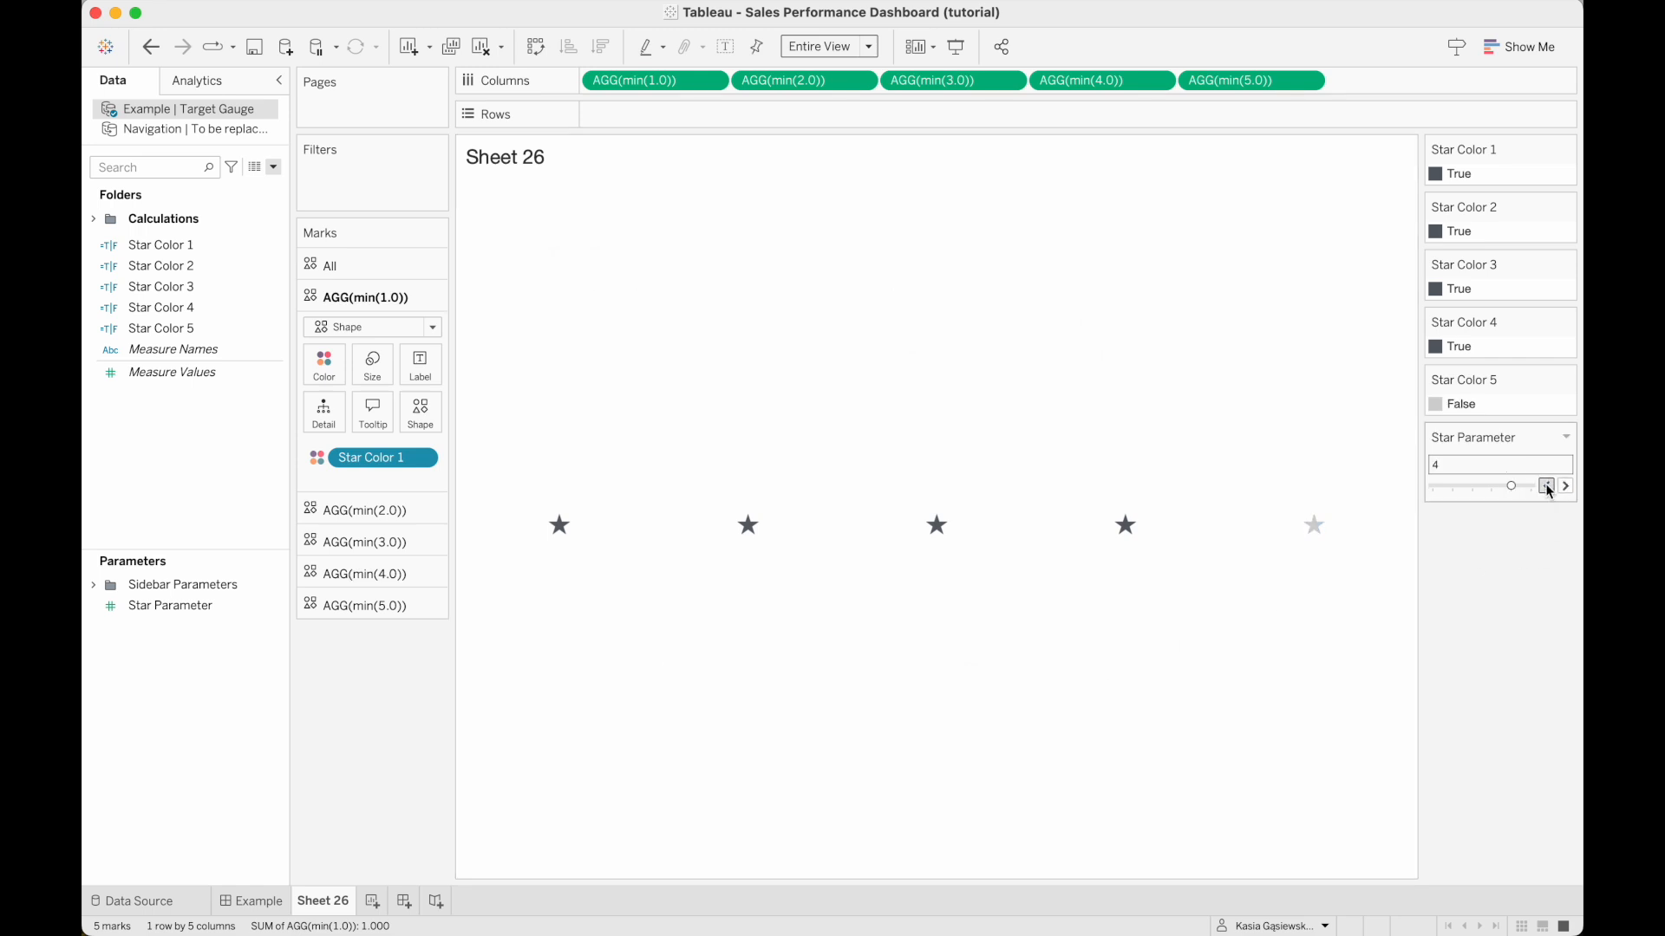
click(1547, 487)
click(1547, 486)
click(1547, 487)
click(1549, 489)
click(1565, 487)
click(1565, 489)
click(1565, 488)
click(1565, 488)
click(1565, 488)
click(1546, 490)
click(1546, 490)
click(1546, 491)
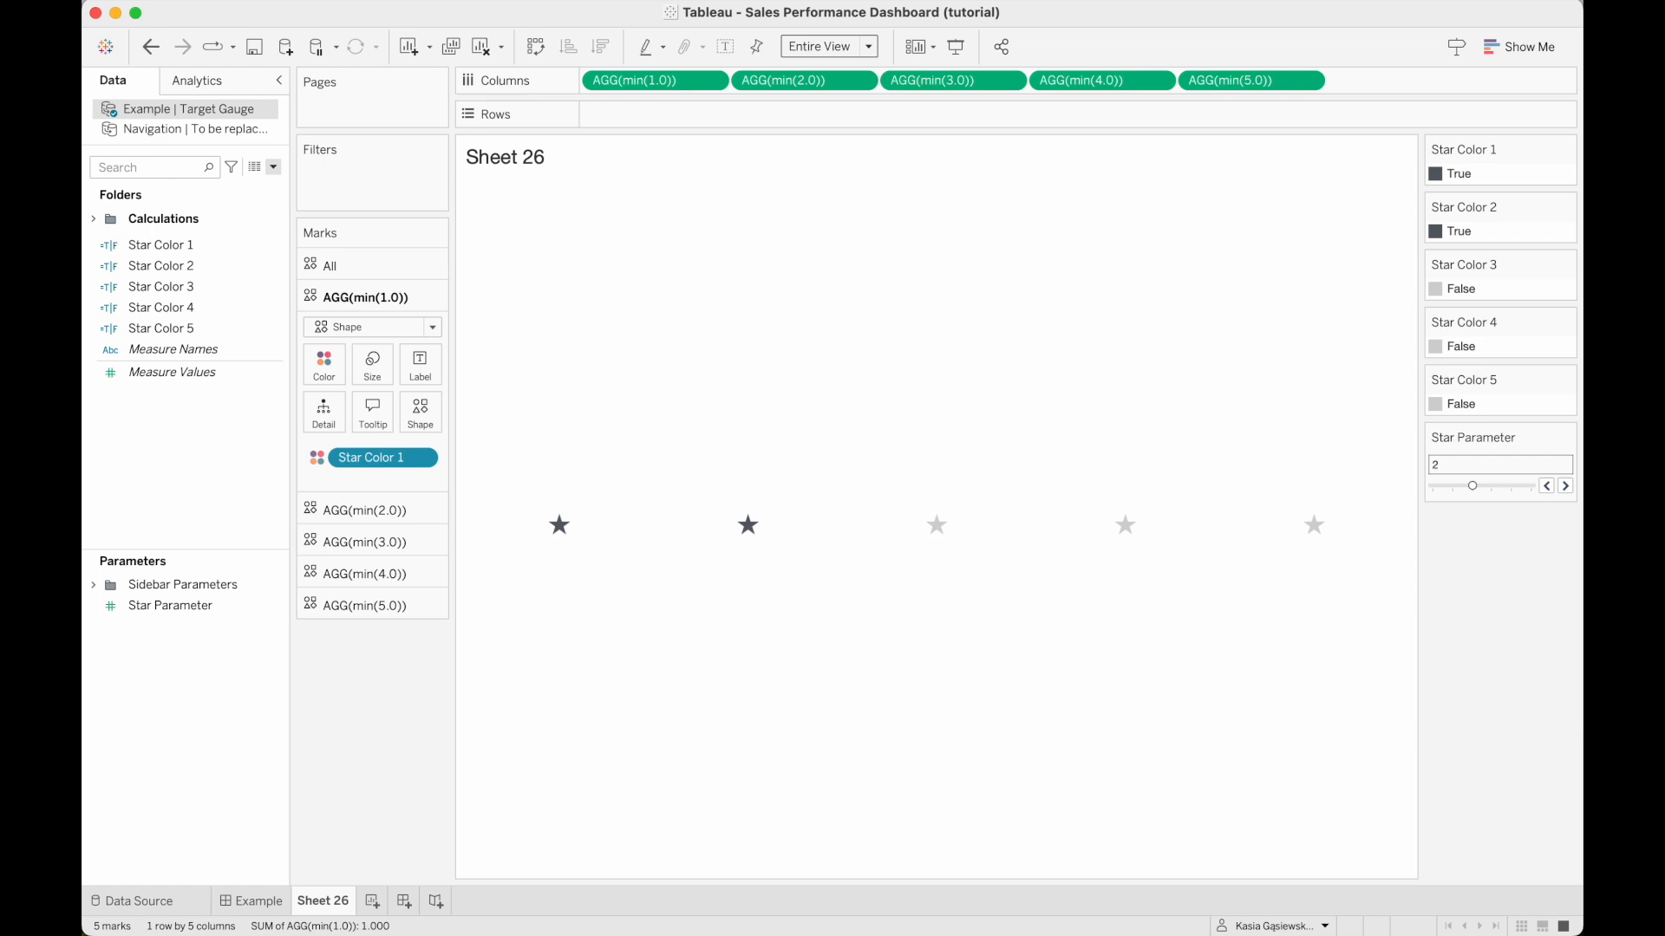
Add Sheet 26 to the Example dashboard as a floating item at the right end of the header and hide its title.
click(279, 902)
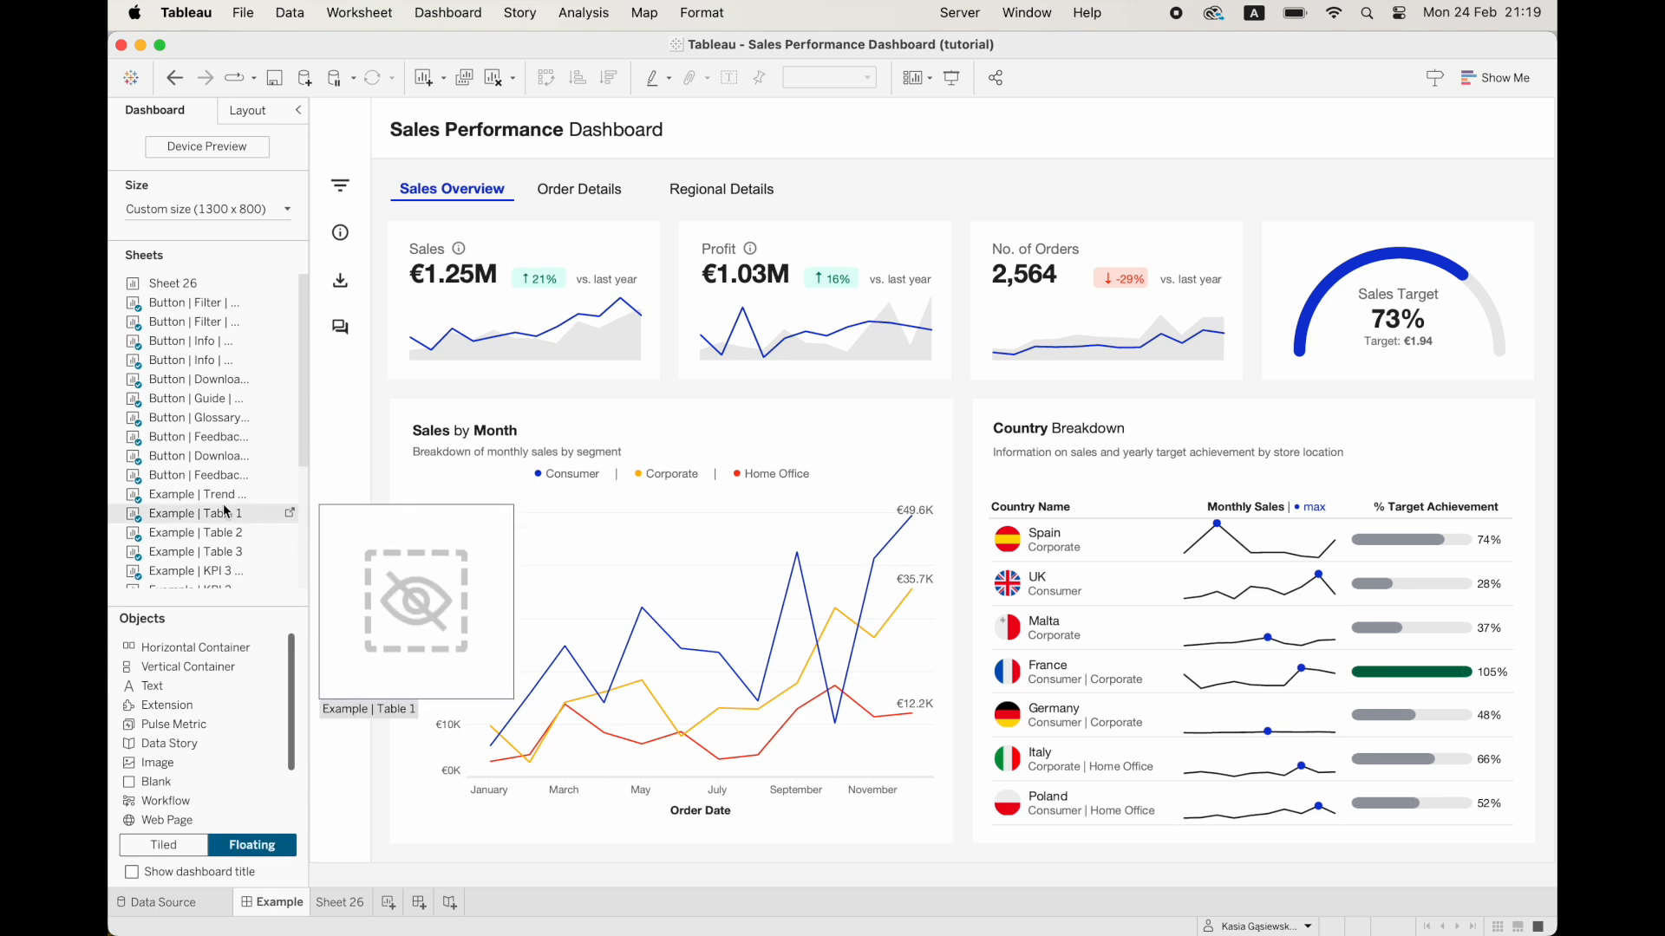
drag(223, 282, 1131, 112)
drag(1133, 362, 1391, 156)
right_click(1405, 124)
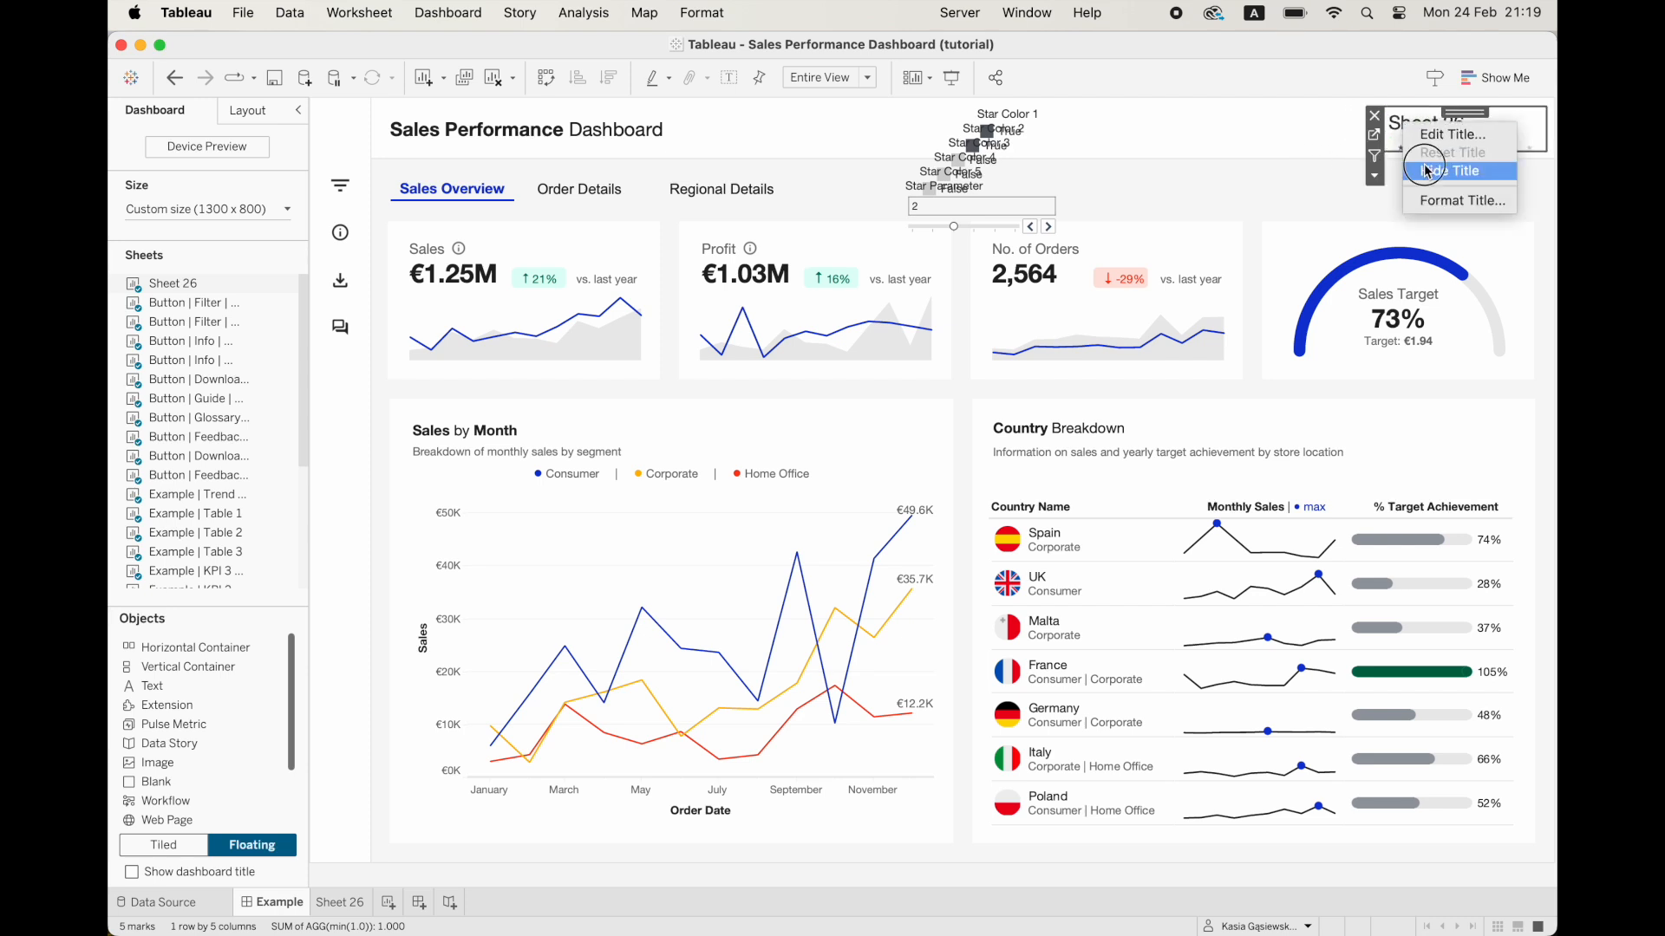
click(1426, 171)
Remove the five Star Color legends and the Star Parameter control from the dashboard.
click(1045, 114)
click(1121, 115)
click(1040, 131)
click(1119, 134)
click(1056, 131)
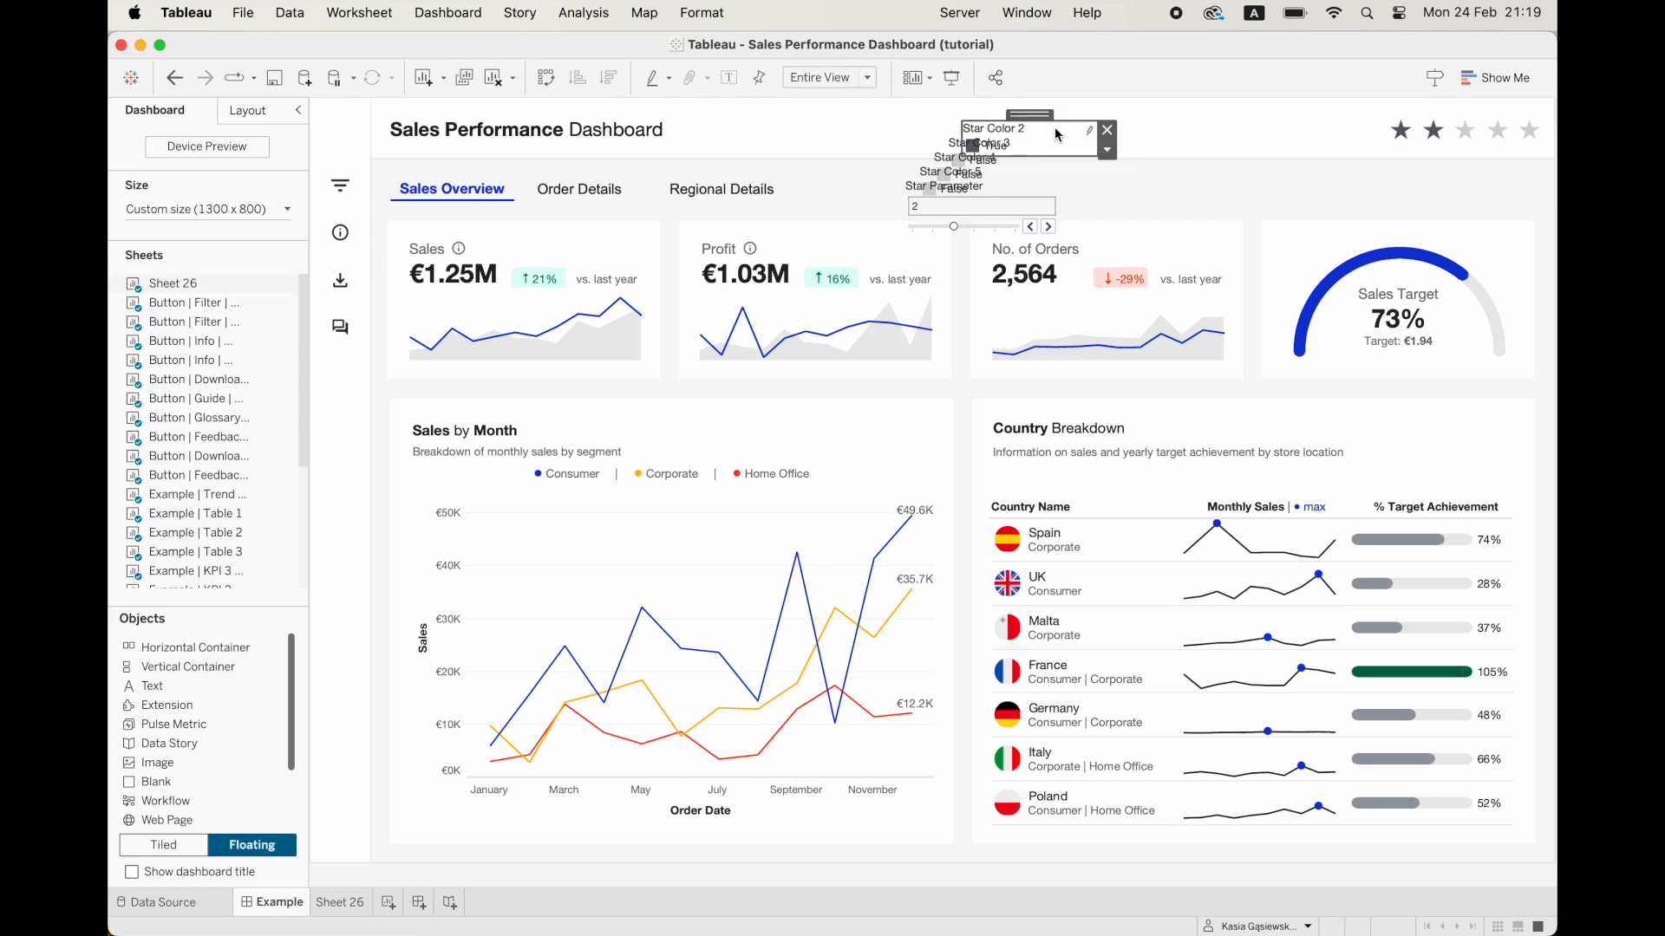
click(1107, 130)
click(1020, 151)
click(1093, 146)
click(1011, 156)
click(1087, 157)
click(997, 171)
click(1061, 178)
click(971, 206)
click(1057, 189)
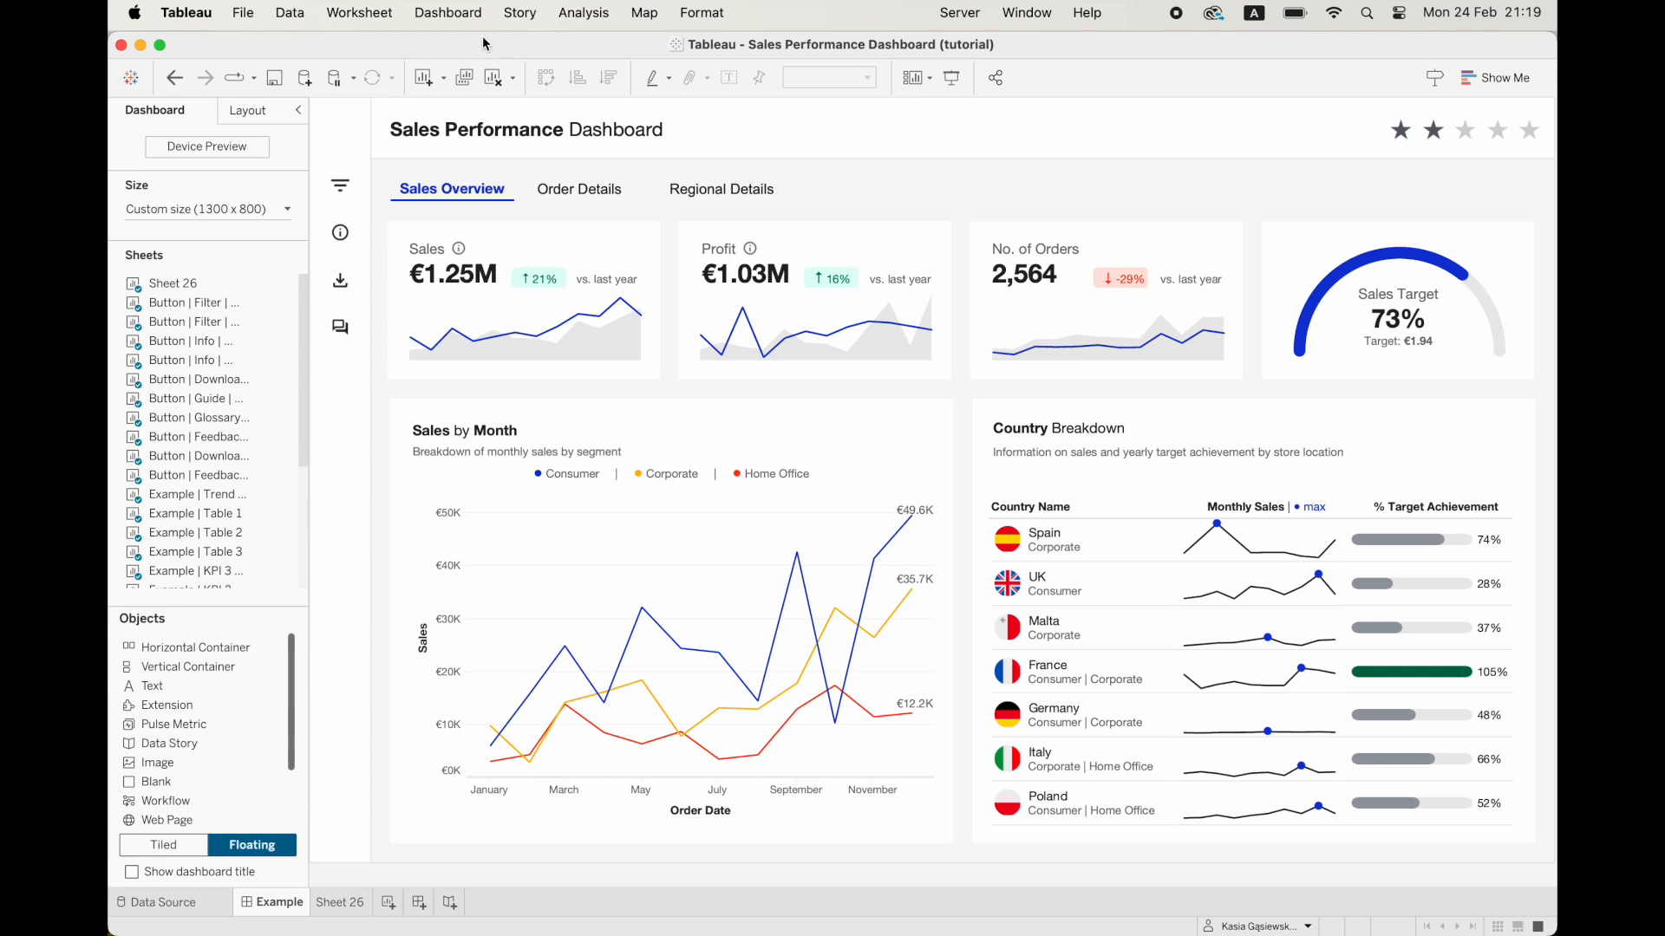
Add a Change Parameter dashboard action named "Star 1 Hover" with only Sheet 26 as its source sheet.
click(453, 14)
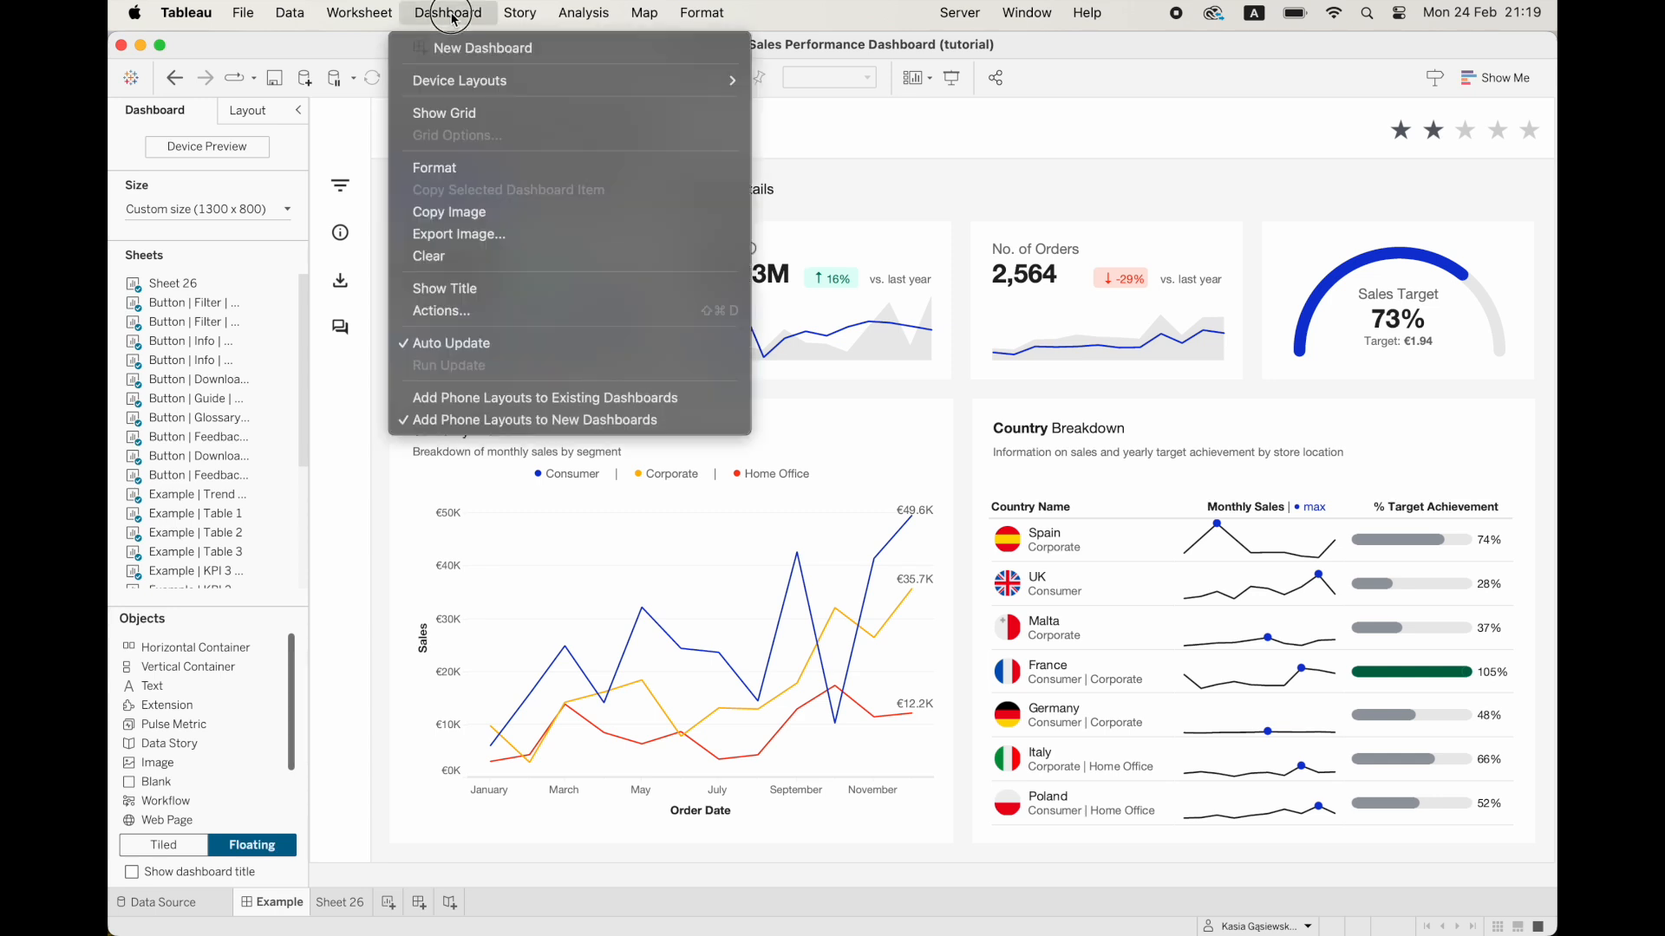
click(460, 314)
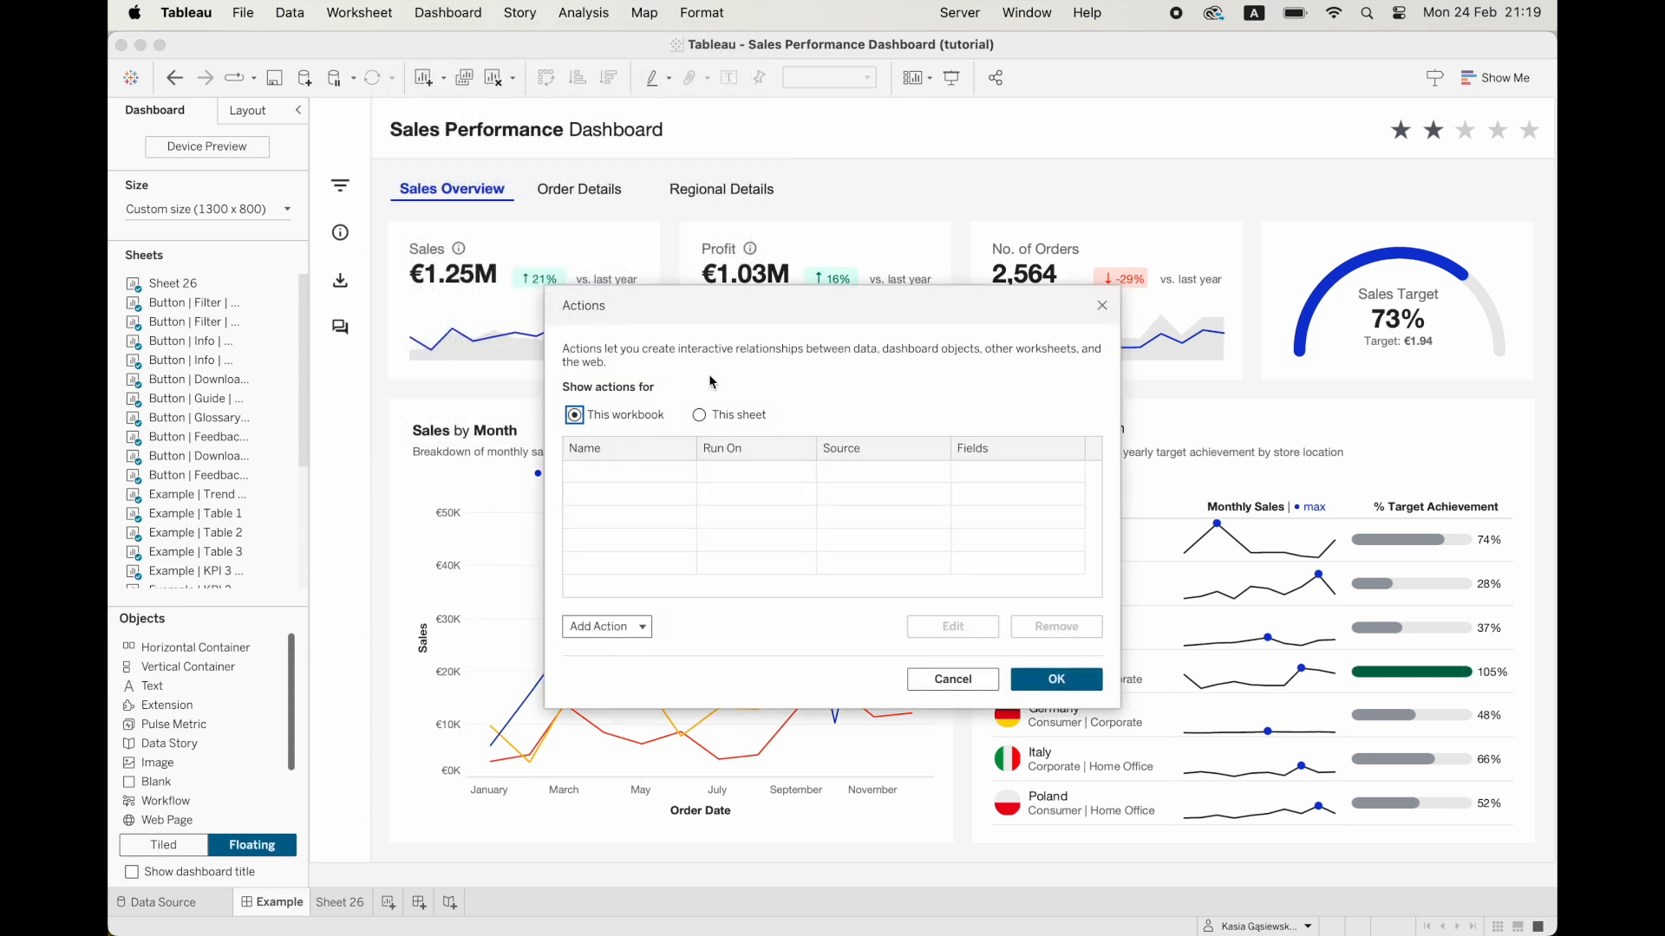
click(631, 629)
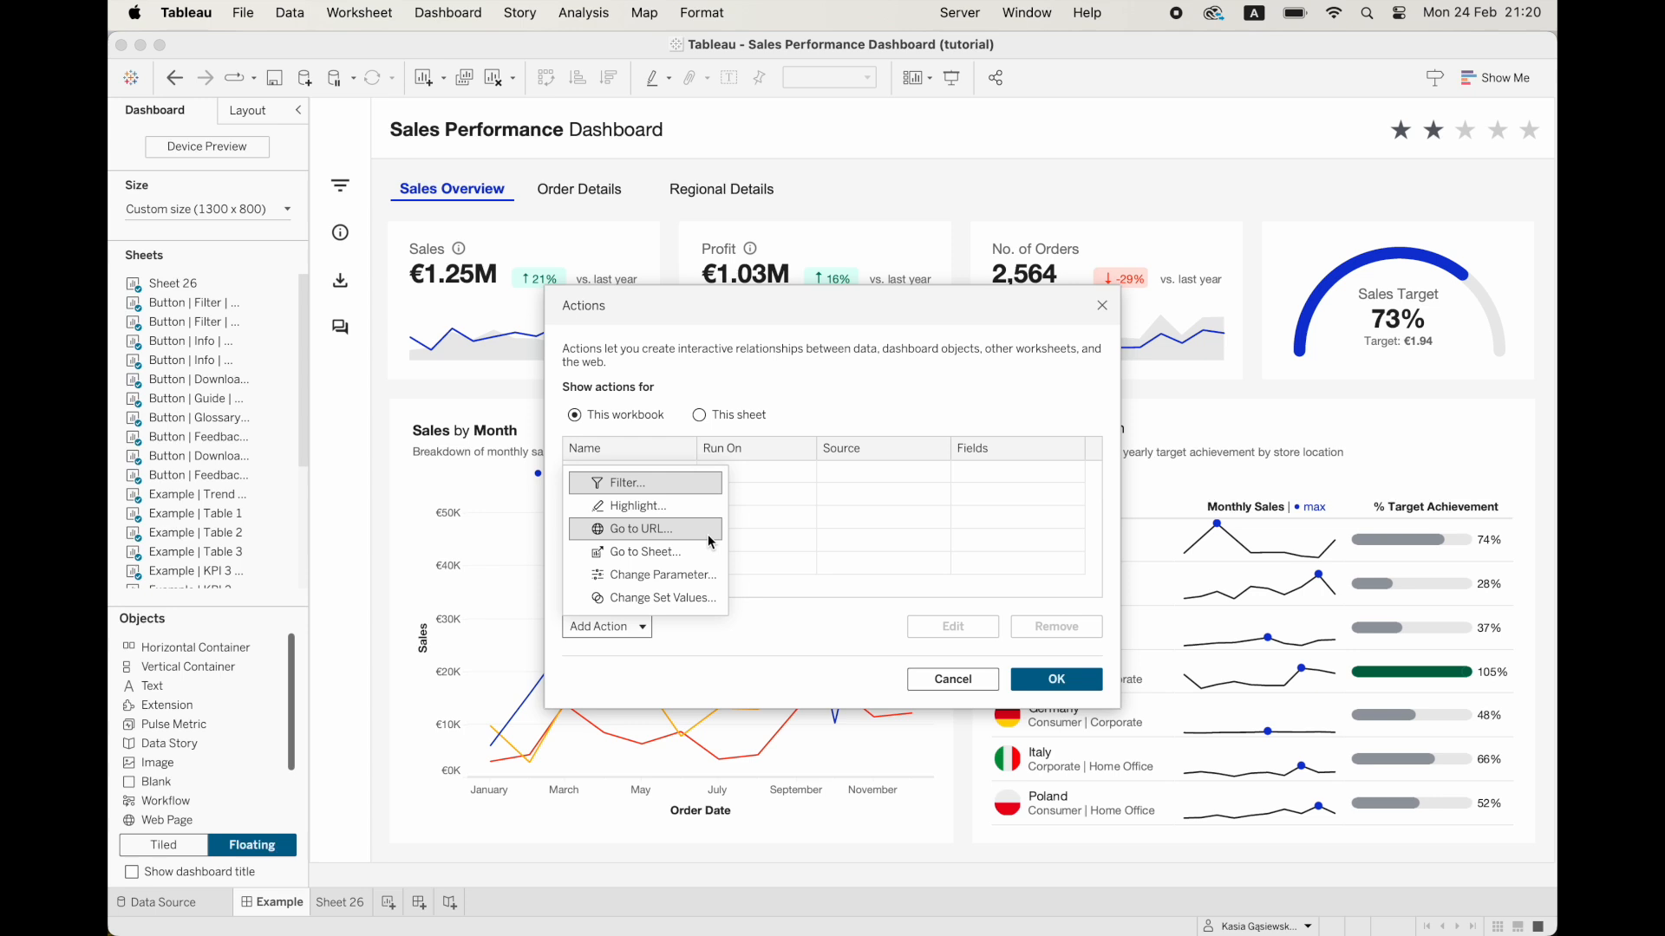
click(704, 576)
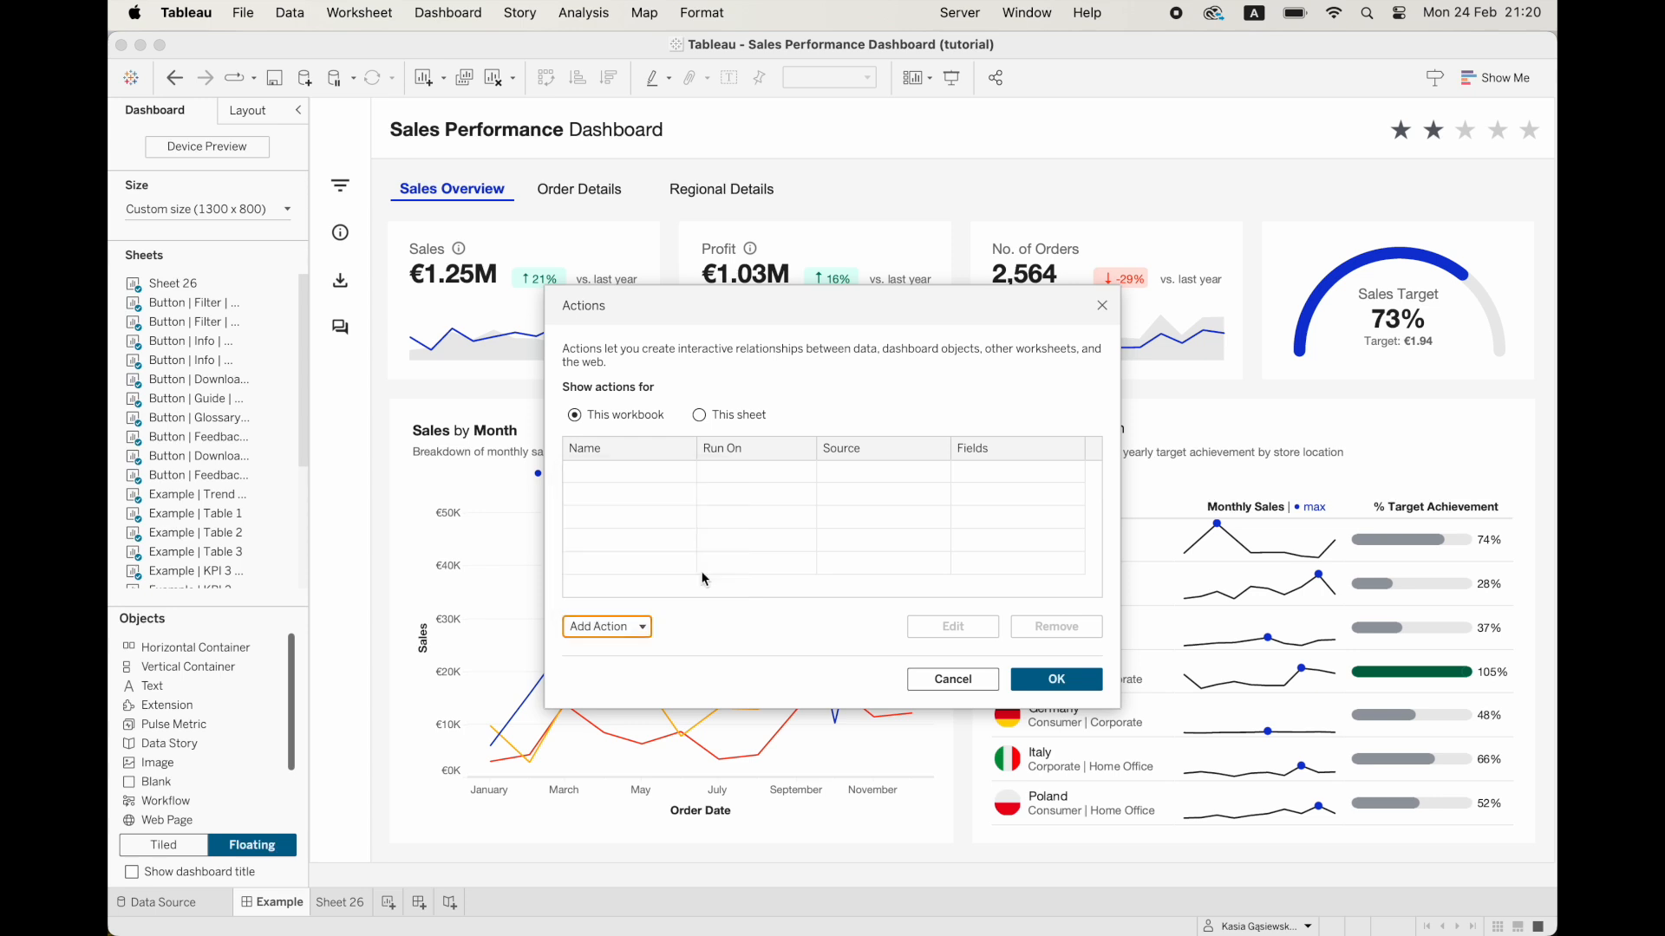
text(Star 1 Hover)
click(770, 500)
key(super+a)
click(623, 480)
scroll(676, 492, down, 5)
click(654, 522)
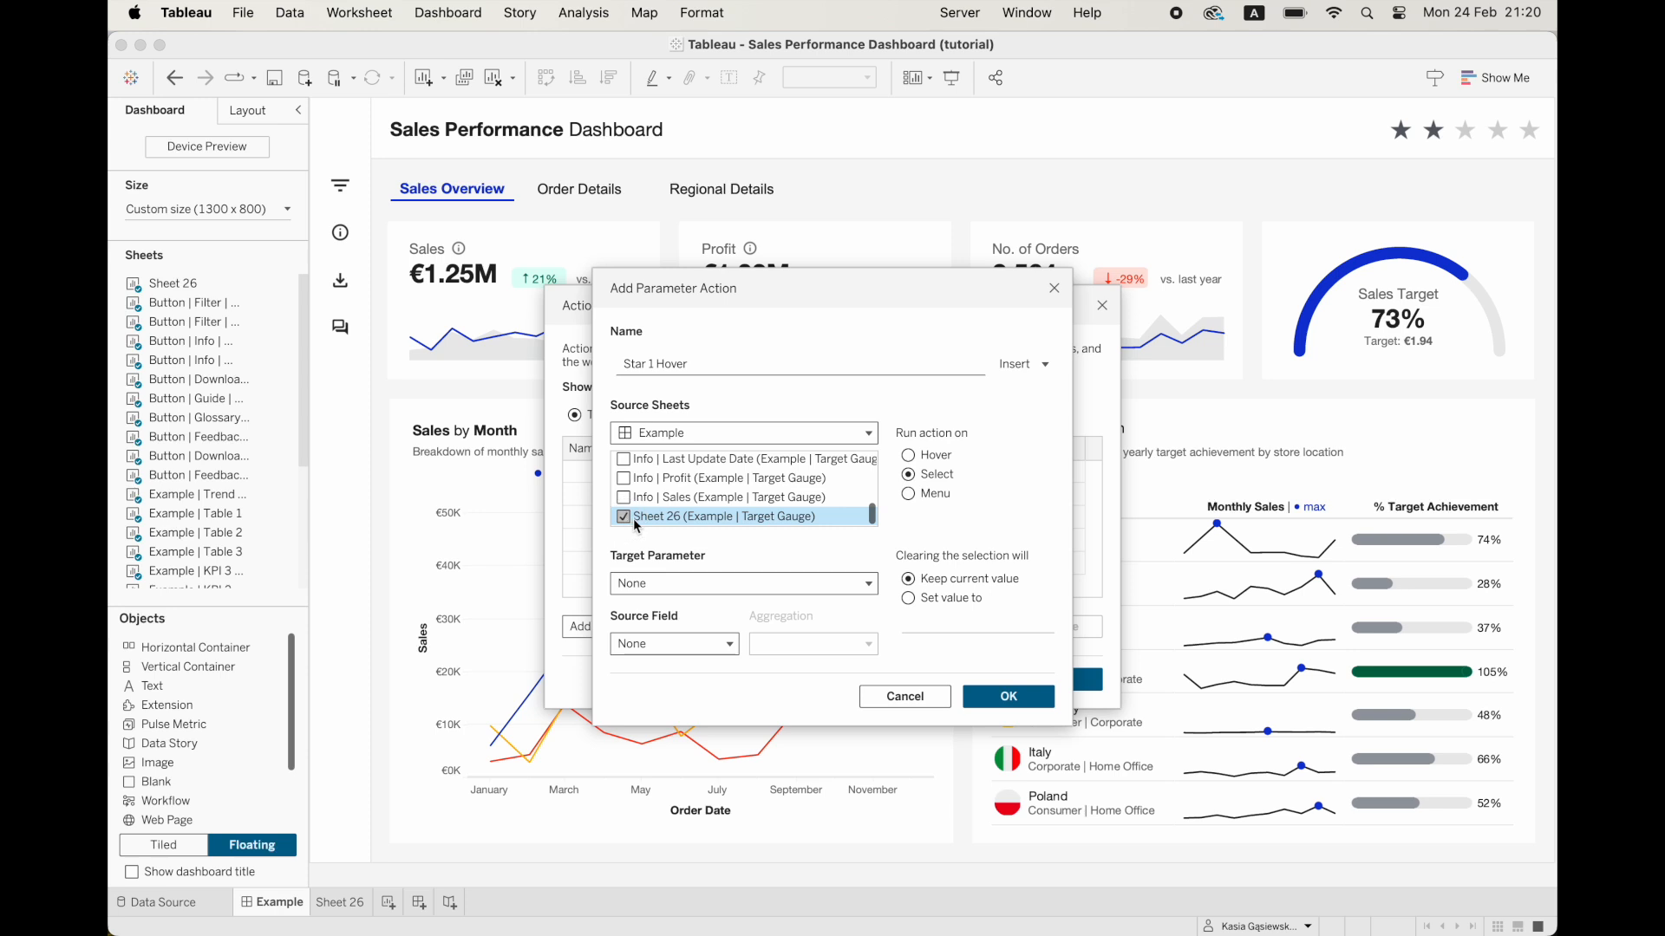
Run Star 1 Hover on hover, targeting Star Parameter with source field AGG(min(1.0)) and aggregation None, and save the action.
click(683, 586)
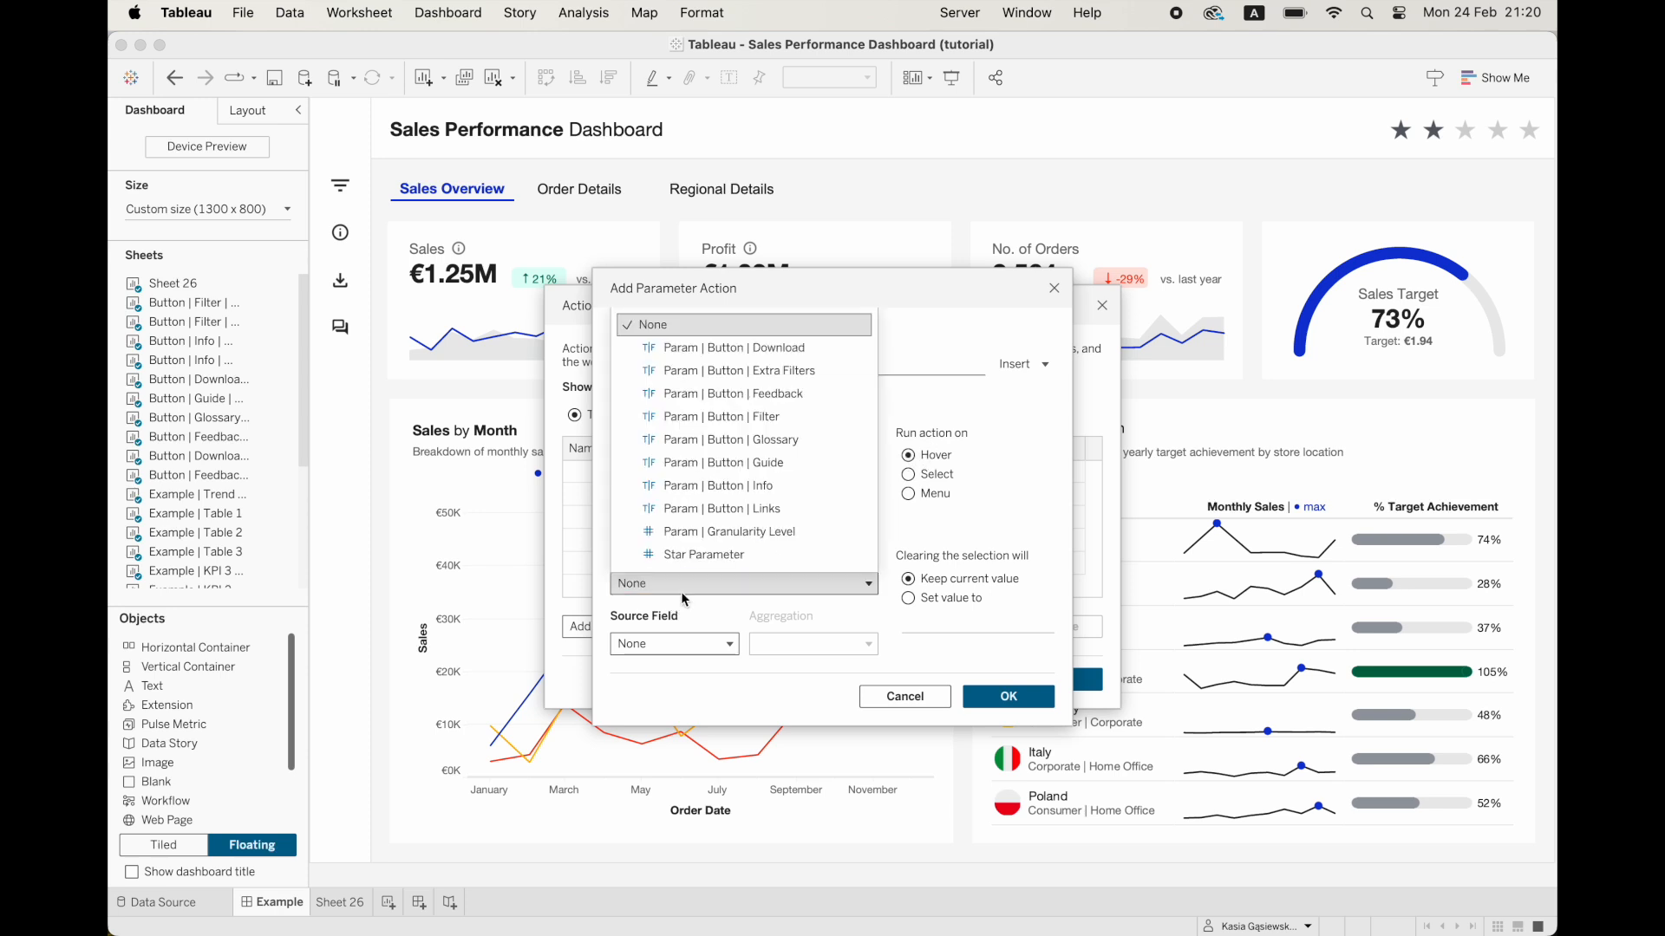
click(704, 555)
click(662, 644)
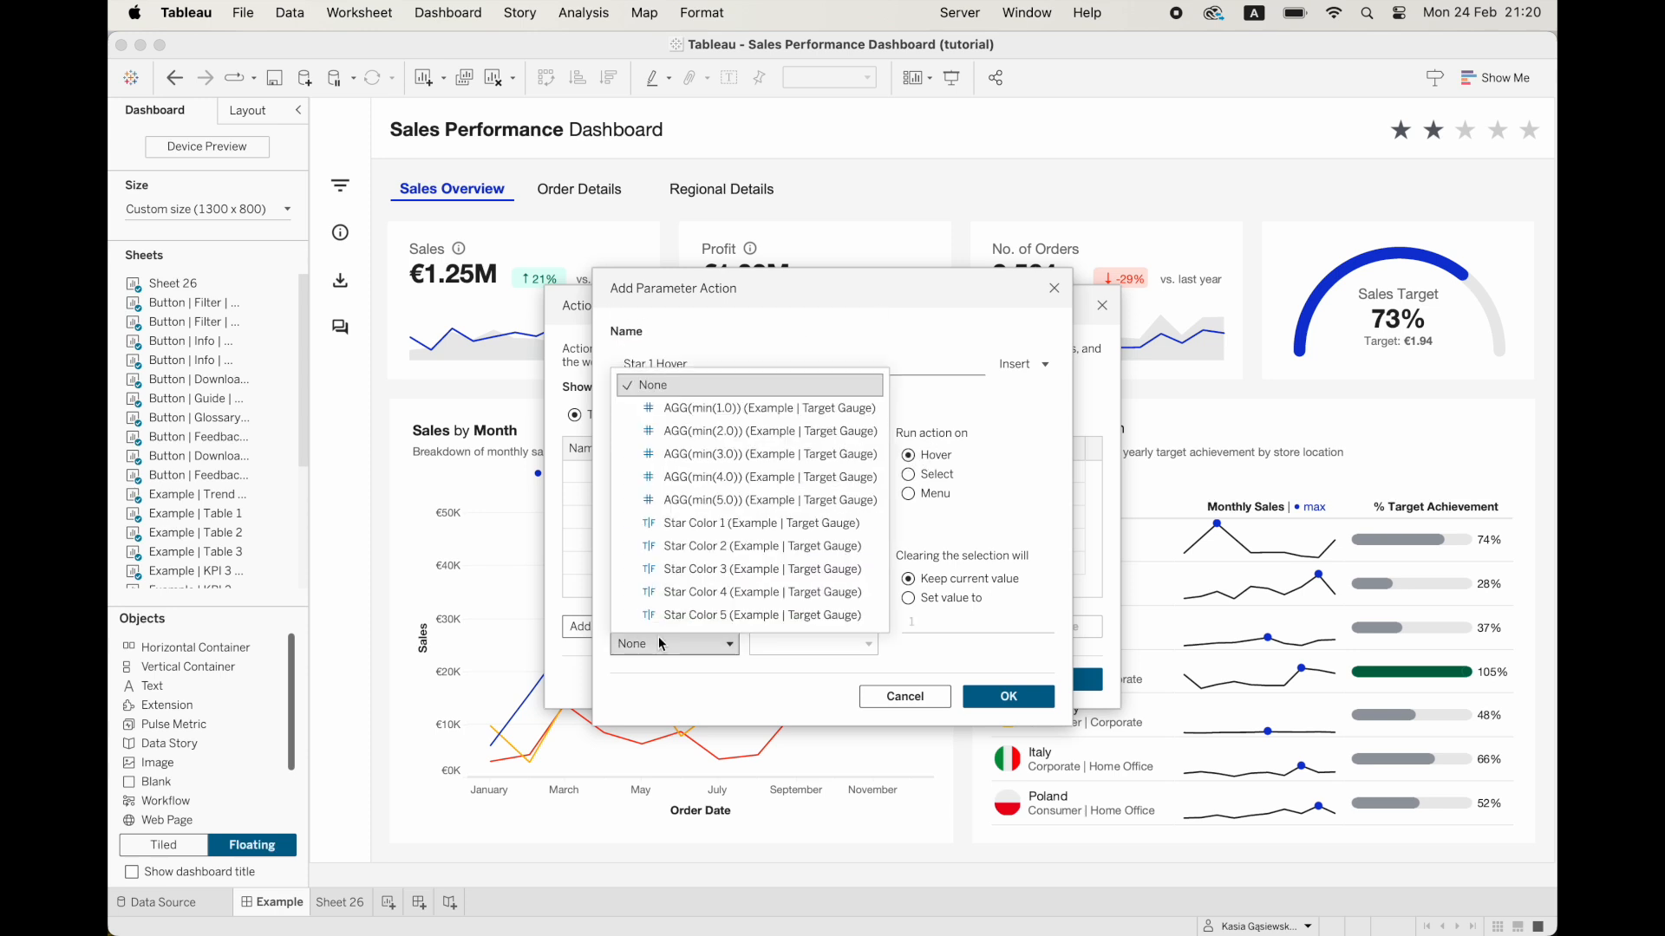
click(742, 408)
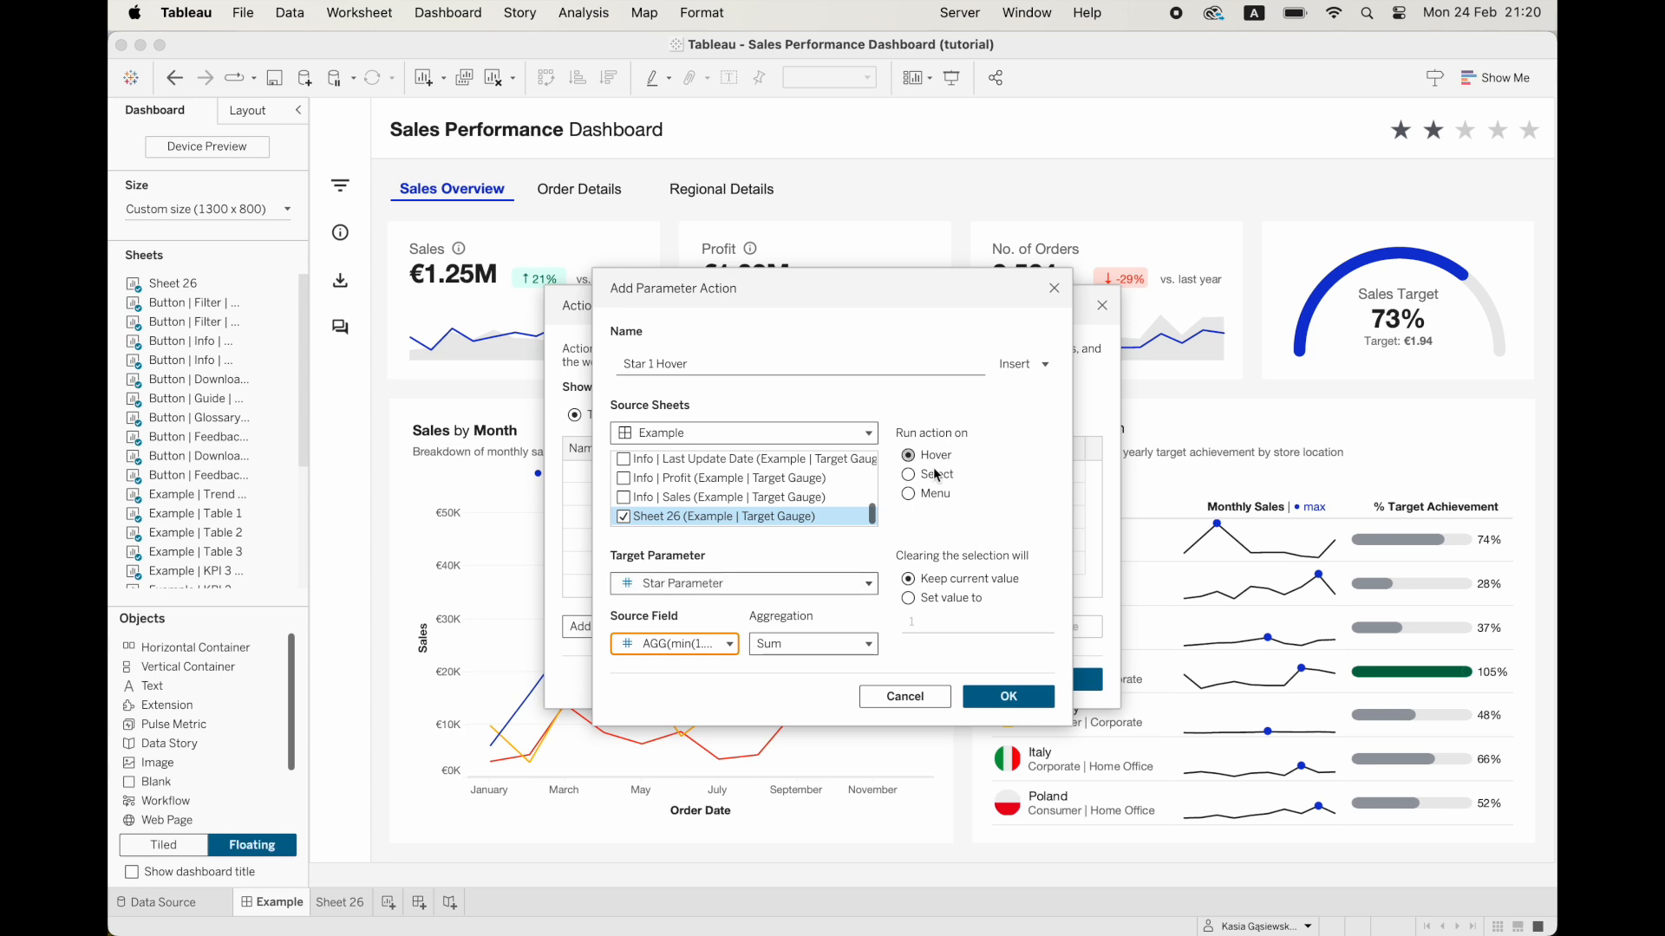
click(810, 644)
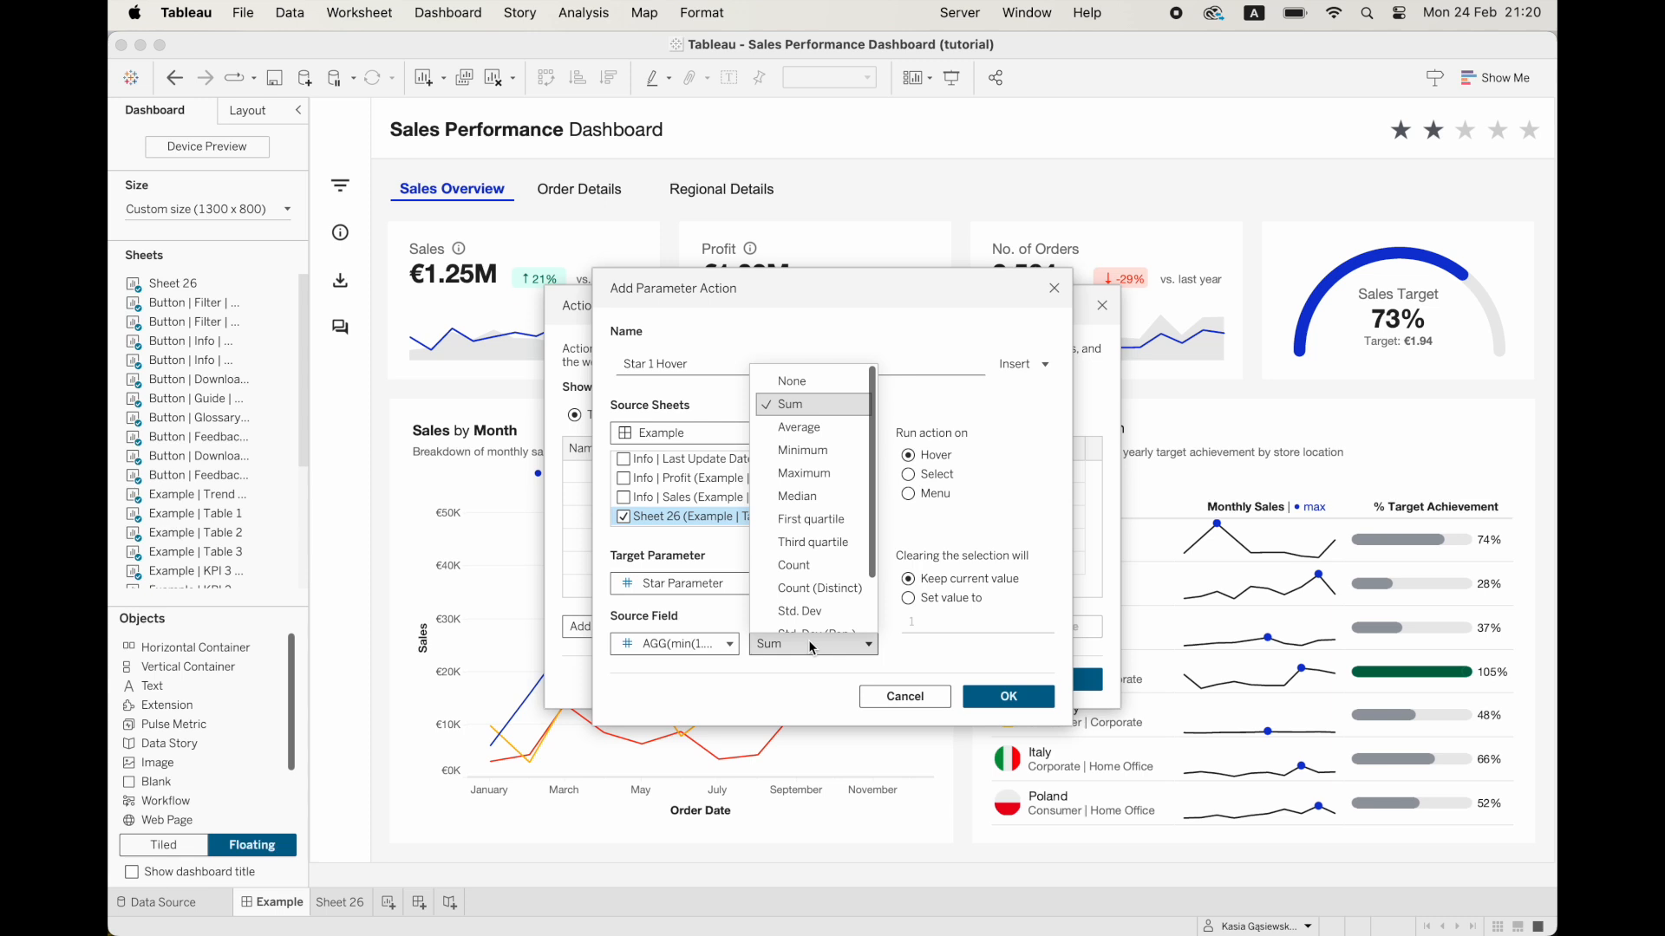
click(827, 381)
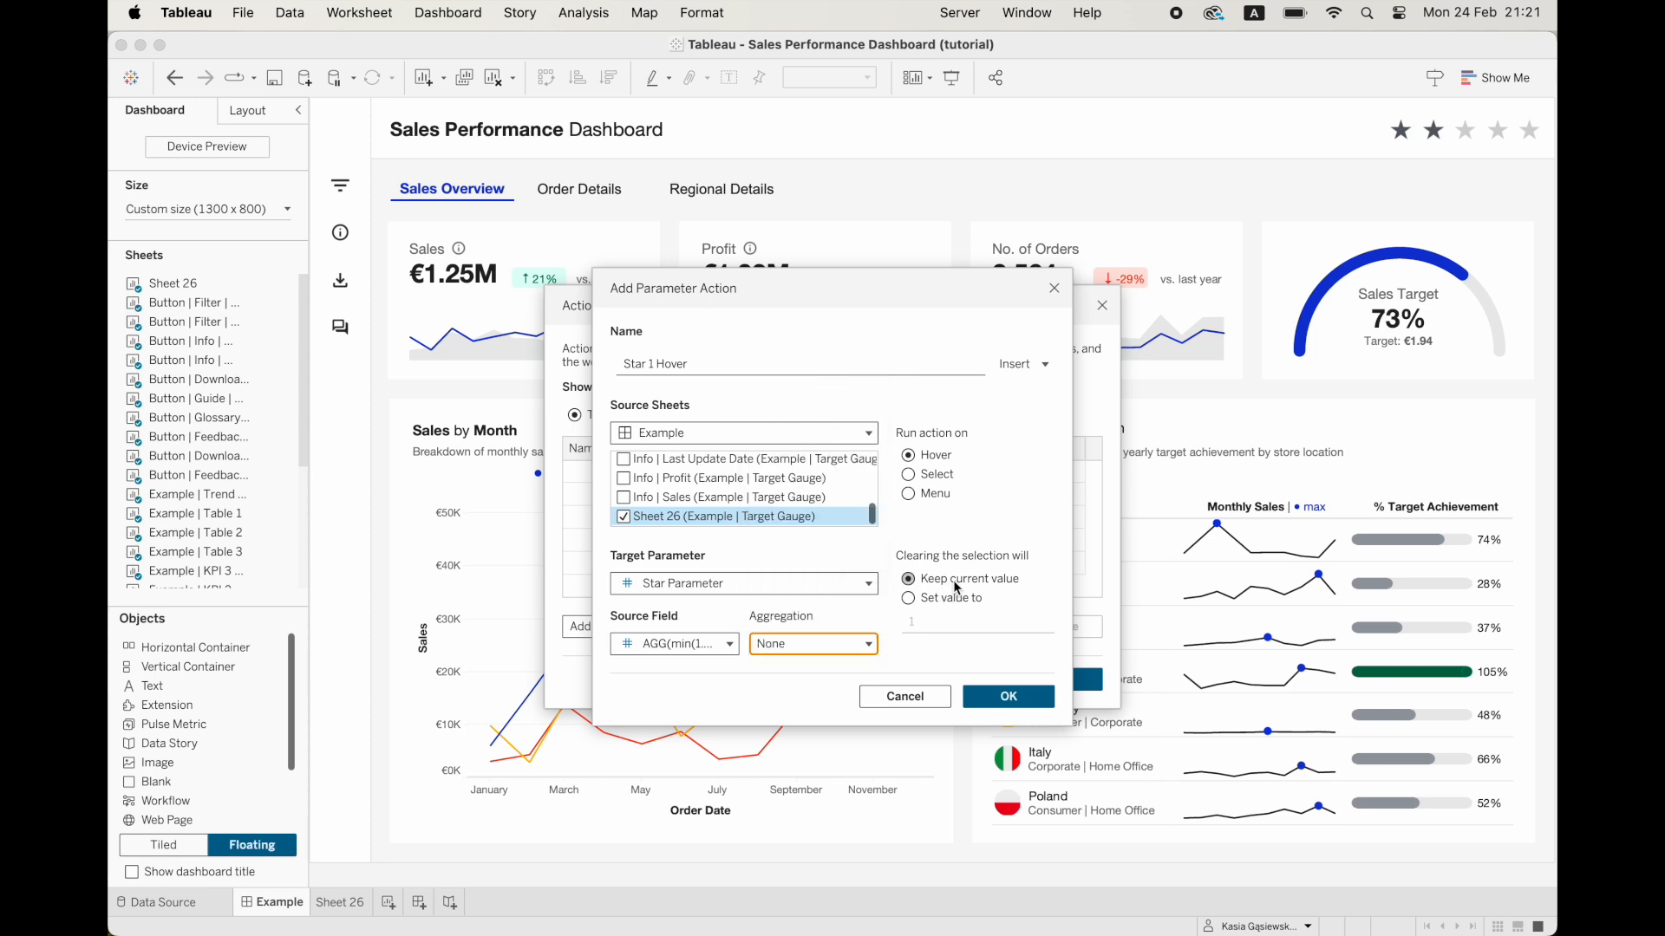
click(1006, 697)
Add a Change Parameter action named "Star 2 Hover" that runs on hover with only Sheet 26 as its source.
click(607, 626)
click(642, 588)
text(Star 2)
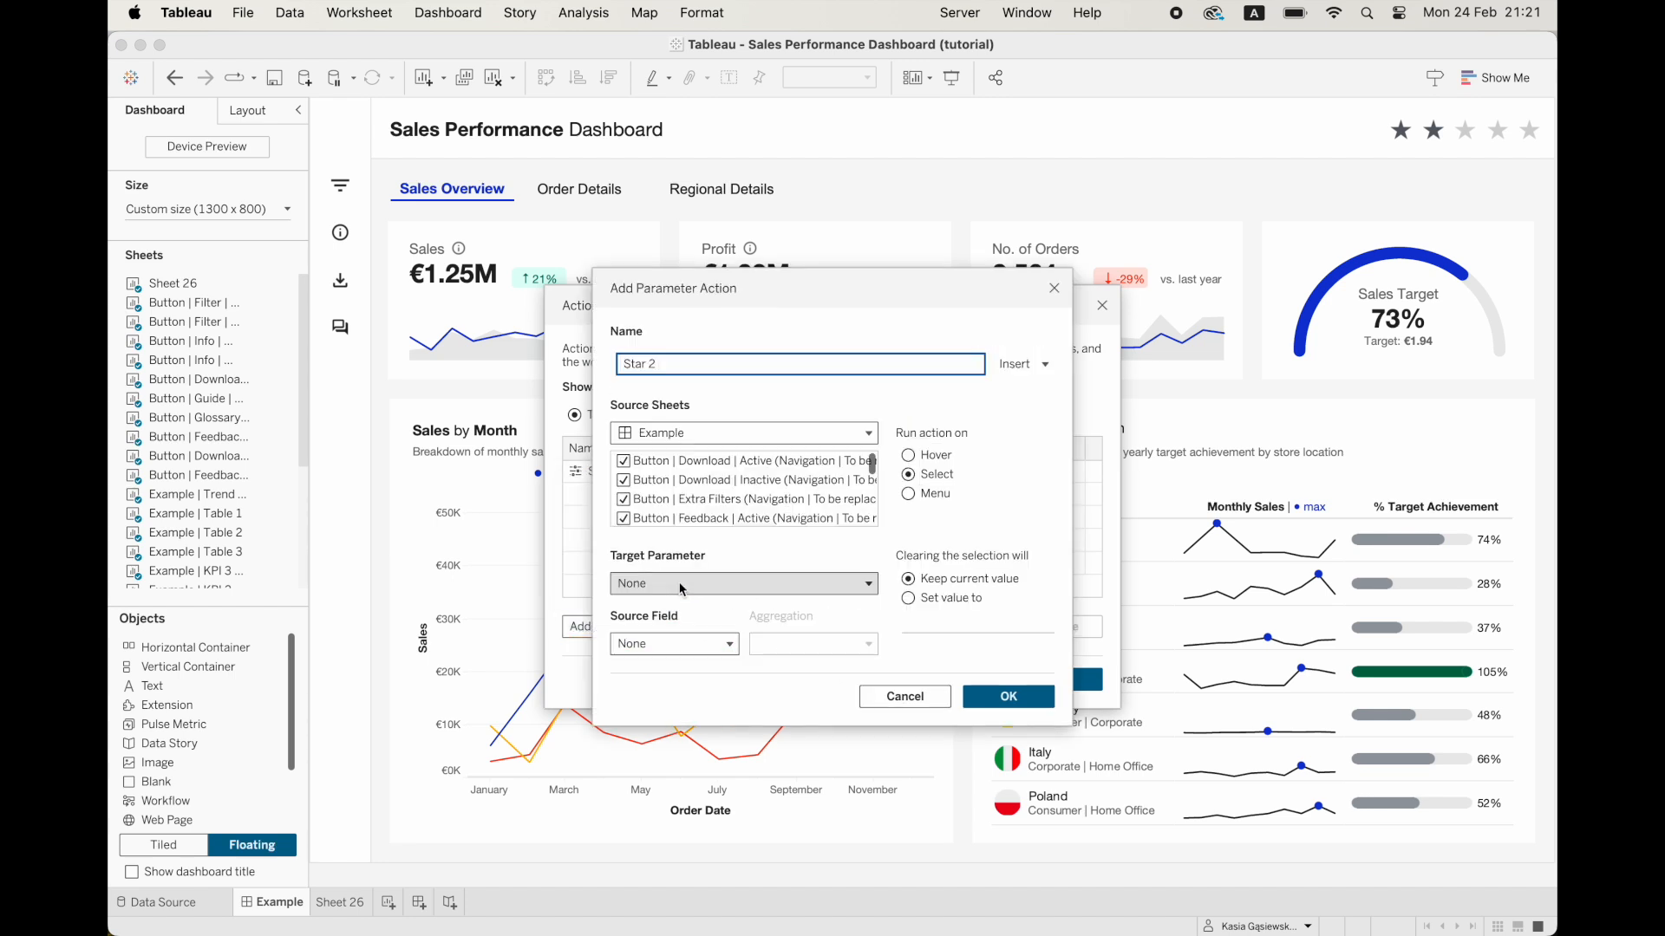
text( Hover)
click(660, 496)
key(super+a)
key(space)
scroll(666, 485, down, 15)
click(627, 517)
click(914, 458)
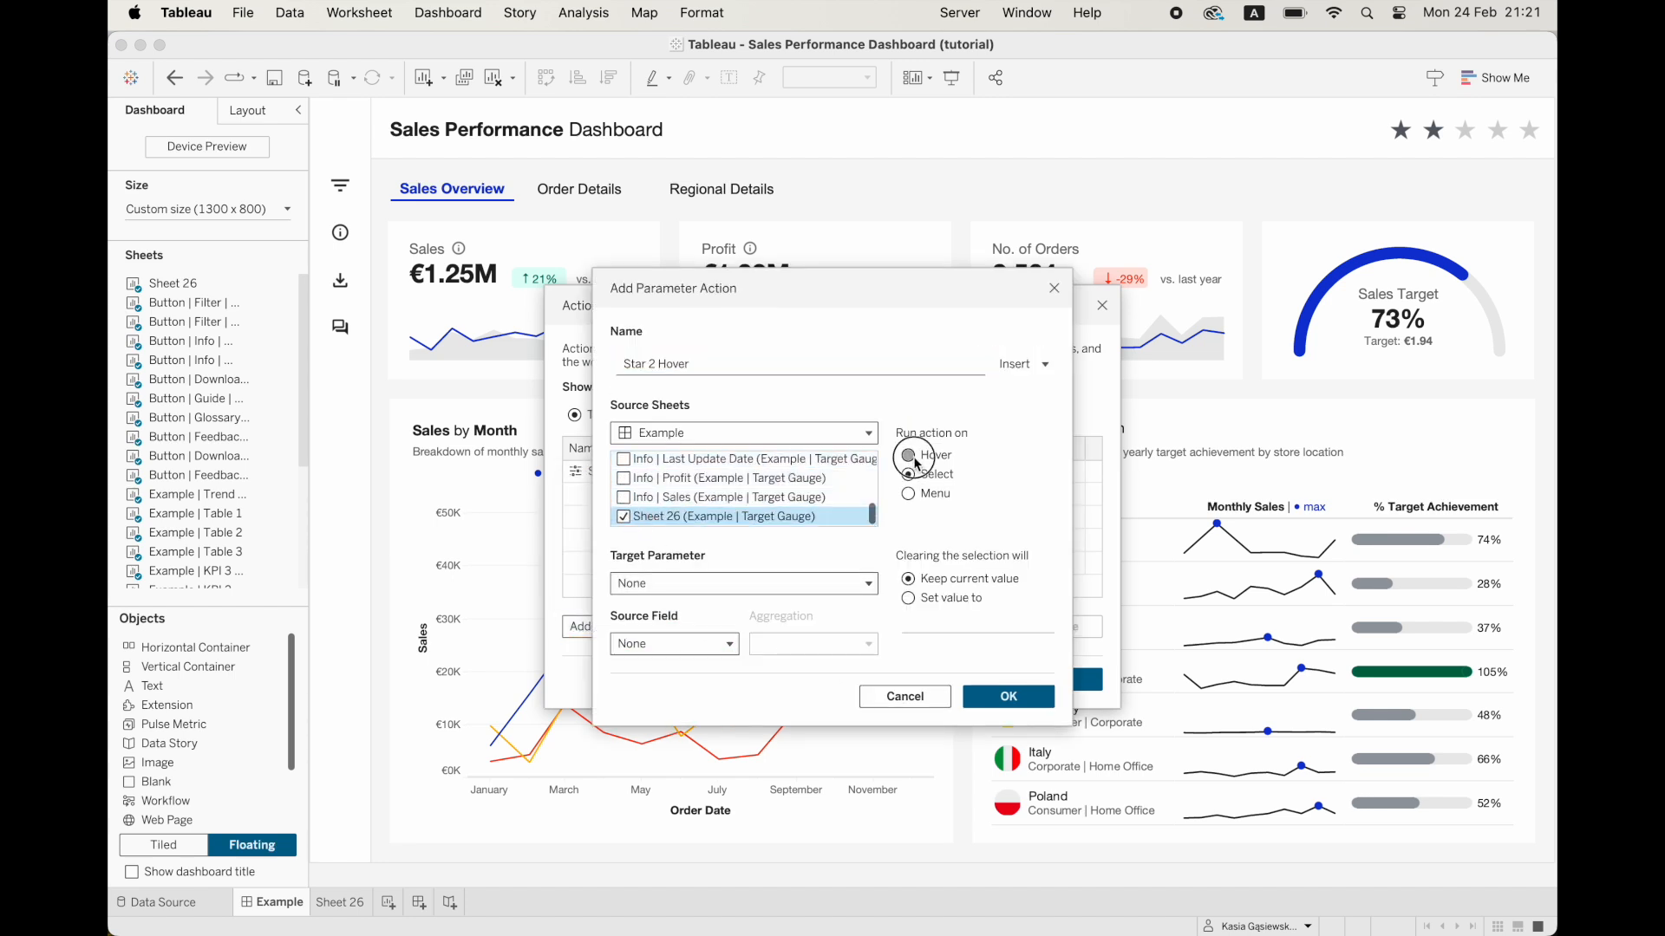
Target Star Parameter with source field AGG(min(2.0)) in the Star 2 Hover action and save it.
click(733, 581)
click(705, 554)
click(653, 645)
click(707, 454)
click(999, 699)
Add a Change Parameter action named "Star 3 Hover" that runs on hover with only Sheet 26 as its source.
click(607, 626)
click(643, 579)
text(Star 3 Hover)
click(675, 501)
key(super+a)
key(space)
scroll(672, 501, down, 15)
click(628, 518)
click(911, 457)
Target Star Parameter with source field AGG(min(3.0)) in the Star 3 Hover action, choose its aggregation, and save it.
click(737, 582)
click(704, 556)
click(661, 643)
click(717, 456)
click(814, 644)
click(839, 426)
click(999, 697)
Add a Change Parameter action named "Star 4 Hover" that runs on hover with only Sheet 26 as its source.
click(610, 626)
click(638, 581)
text(Star 4 Hover)
click(675, 501)
key(super+a)
key(space)
scroll(672, 501, down, 15)
click(623, 517)
click(931, 457)
Target Star Parameter with source field AGG(min(4.0)) in the Star 4 Hover action and save it.
click(737, 582)
click(698, 556)
click(675, 643)
click(716, 475)
click(999, 697)
Add a Change Parameter action named "Star 5 Hover" that runs on hover with only Sheet 26 as its source.
click(637, 631)
click(663, 581)
text(Star 5 Hover)
click(910, 456)
click(678, 481)
key(super+a)
key(space)
scroll(676, 486, down, 15)
click(623, 517)
Target Star Parameter with source field AGG(min(5.0)) in the Star 5 Hover action and save all dashboard actions.
click(738, 582)
click(699, 555)
click(675, 643)
click(709, 494)
click(1008, 697)
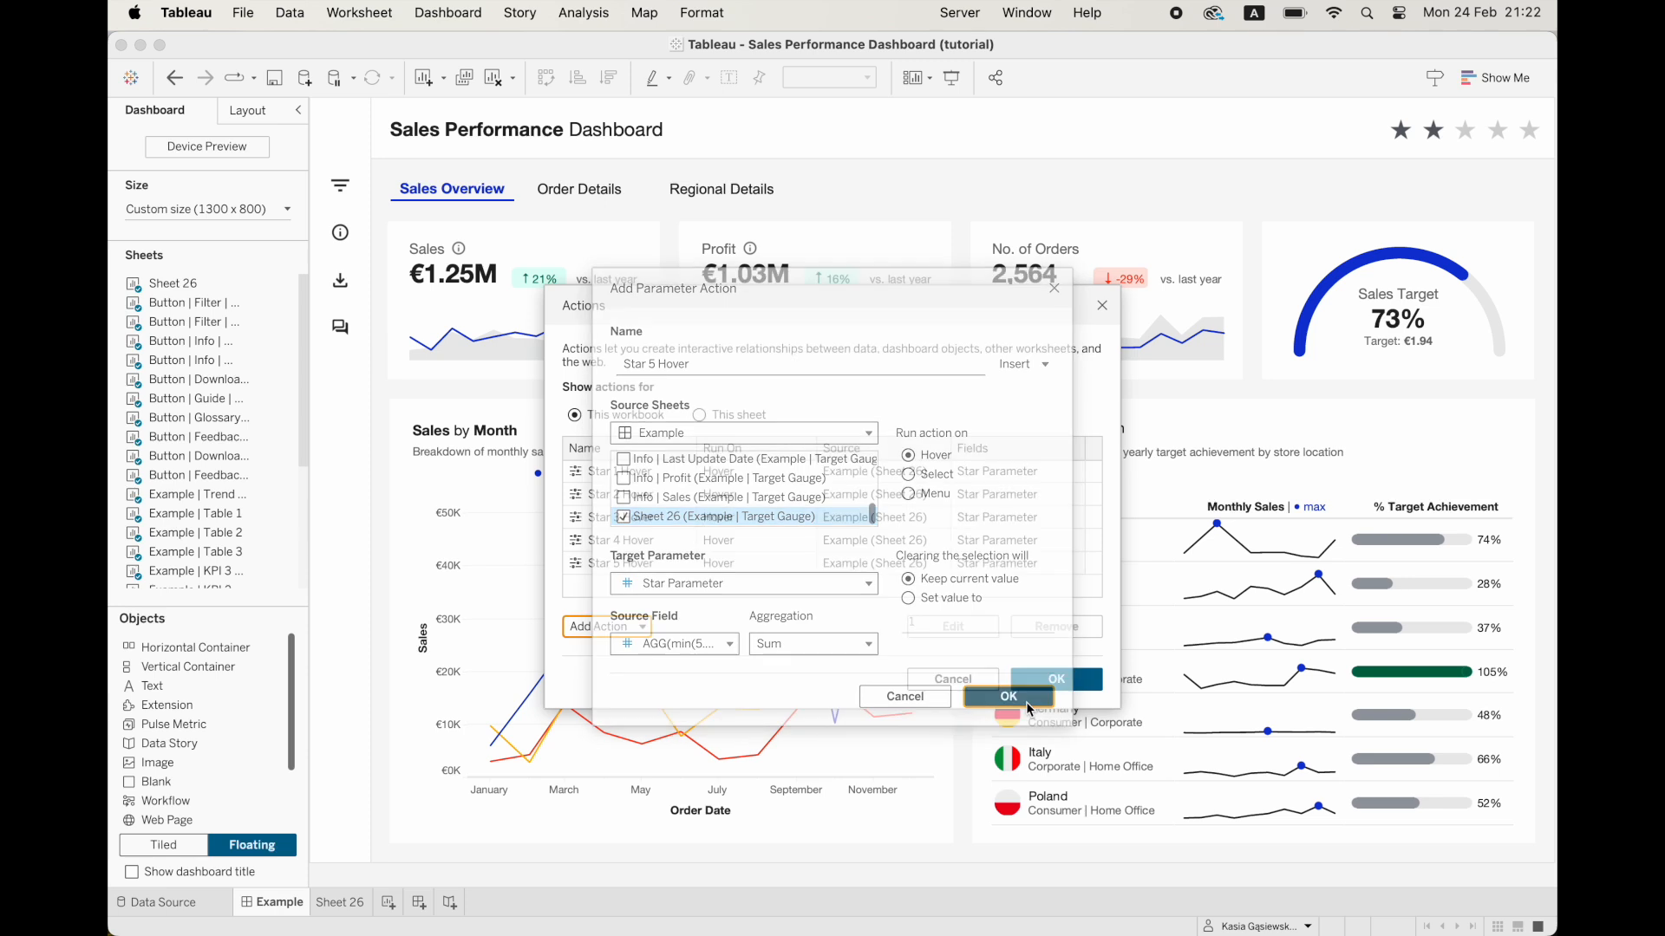
click(1082, 684)
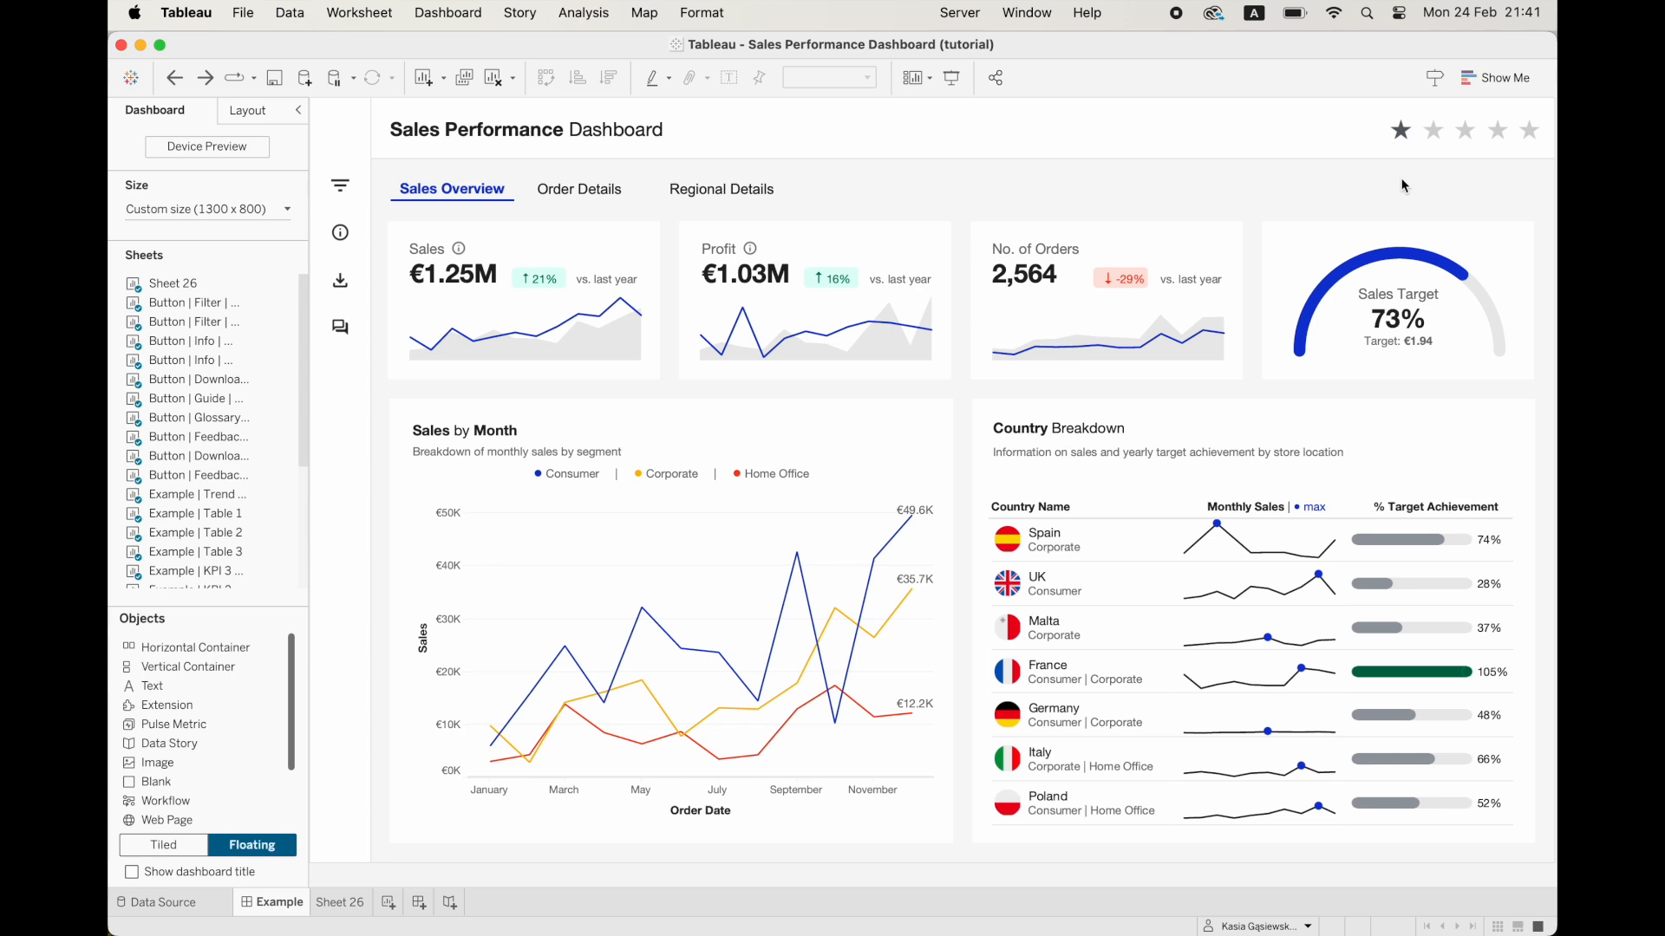
Test the star rating on the dashboard with the second, third and fourth stars.
click(1433, 130)
click(1465, 130)
click(1495, 134)
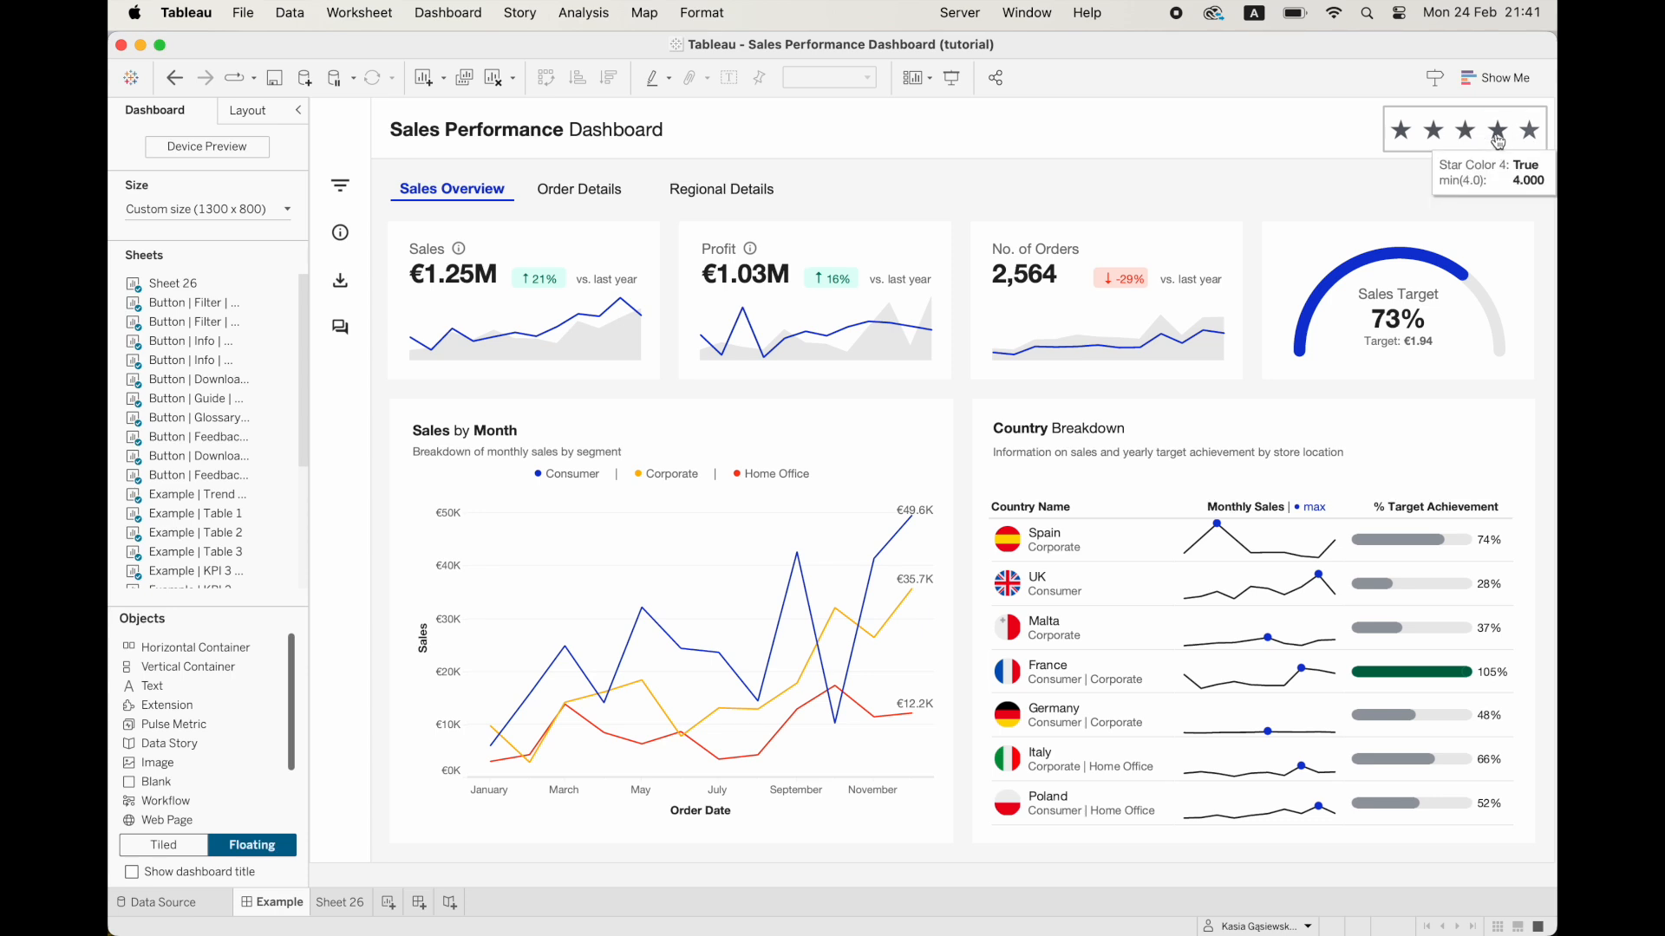
Show the Star Parameter control for the star sheet on the dashboard and test the first star.
click(1405, 141)
click(1374, 176)
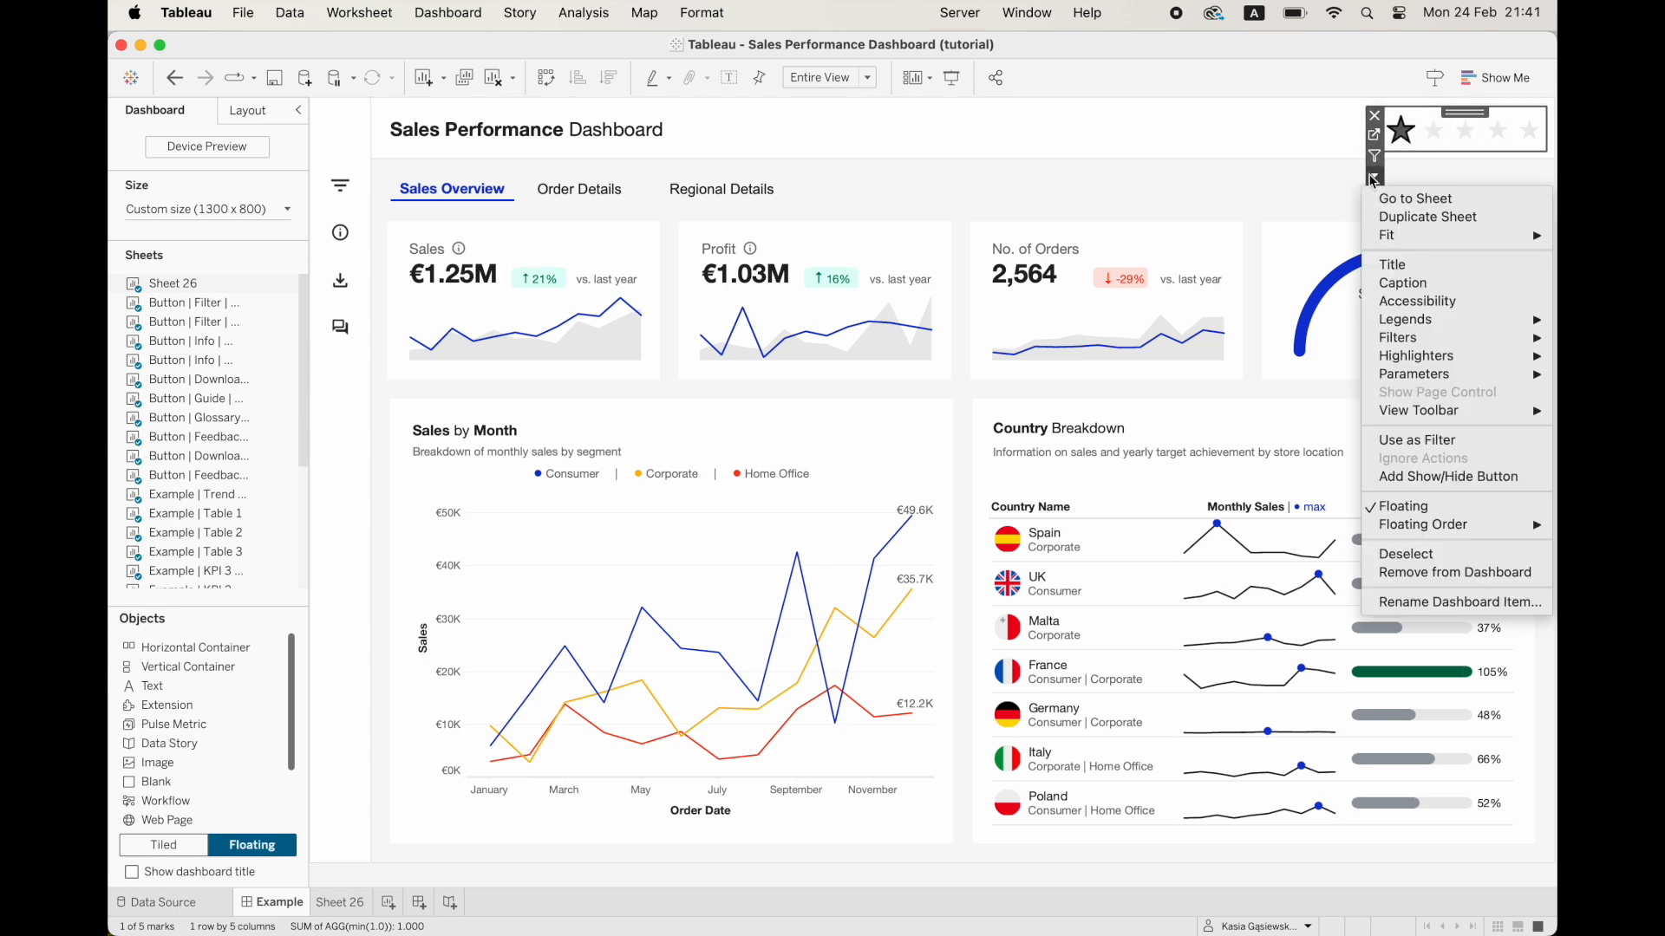
mouse_move(1407, 377)
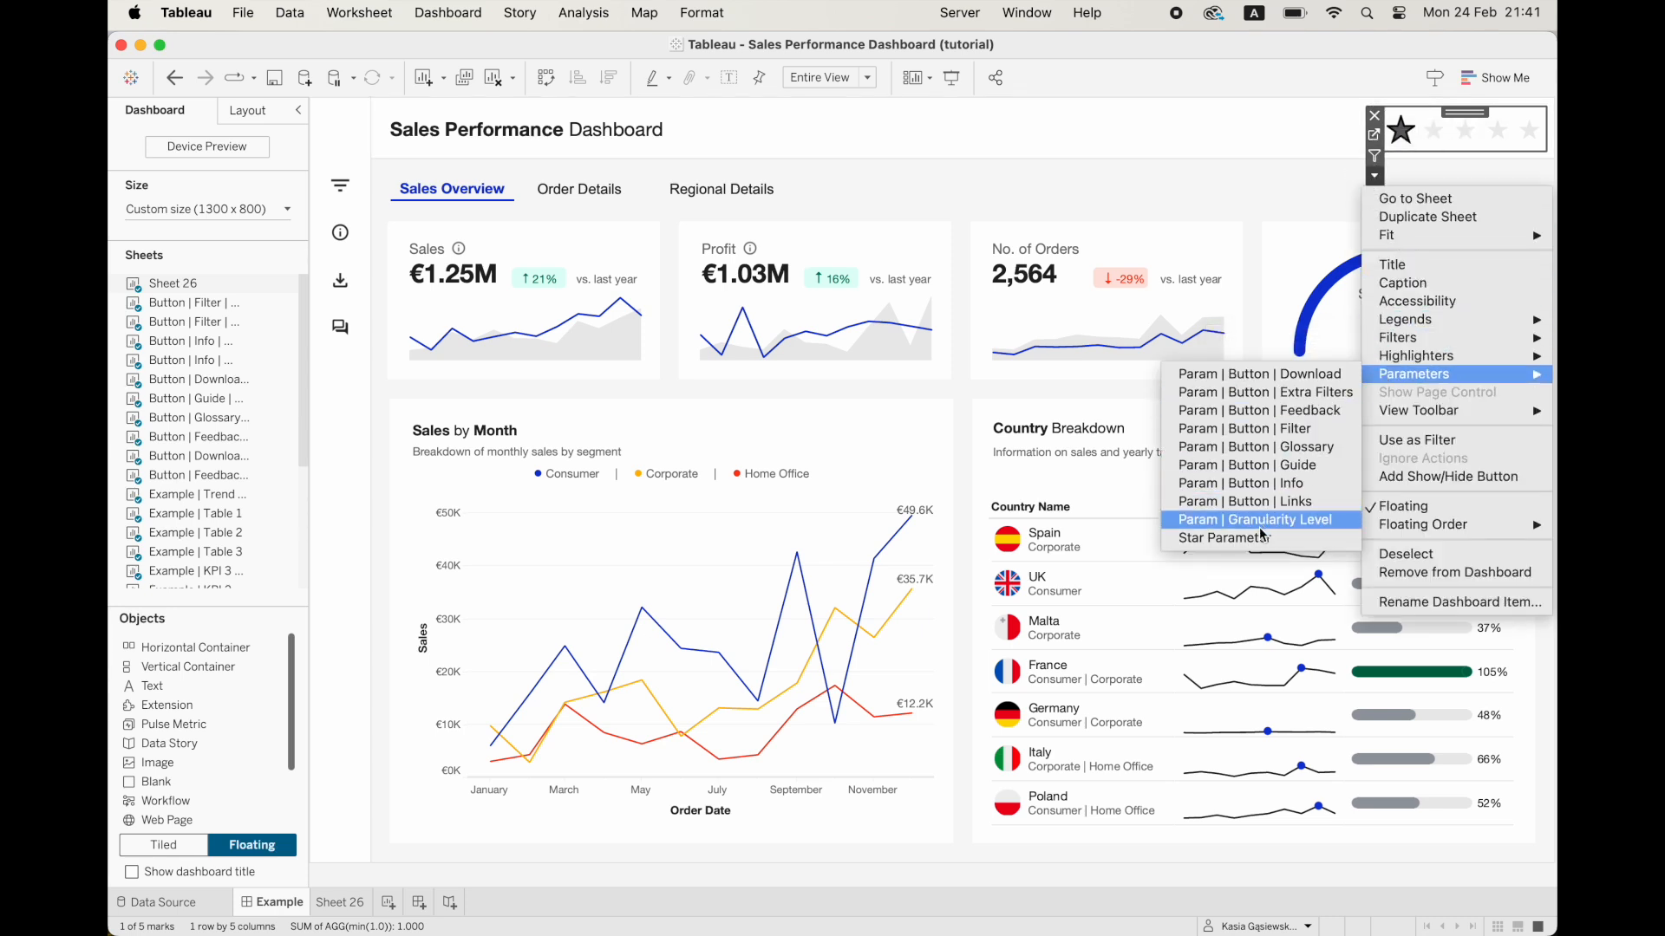
click(1259, 535)
click(1403, 136)
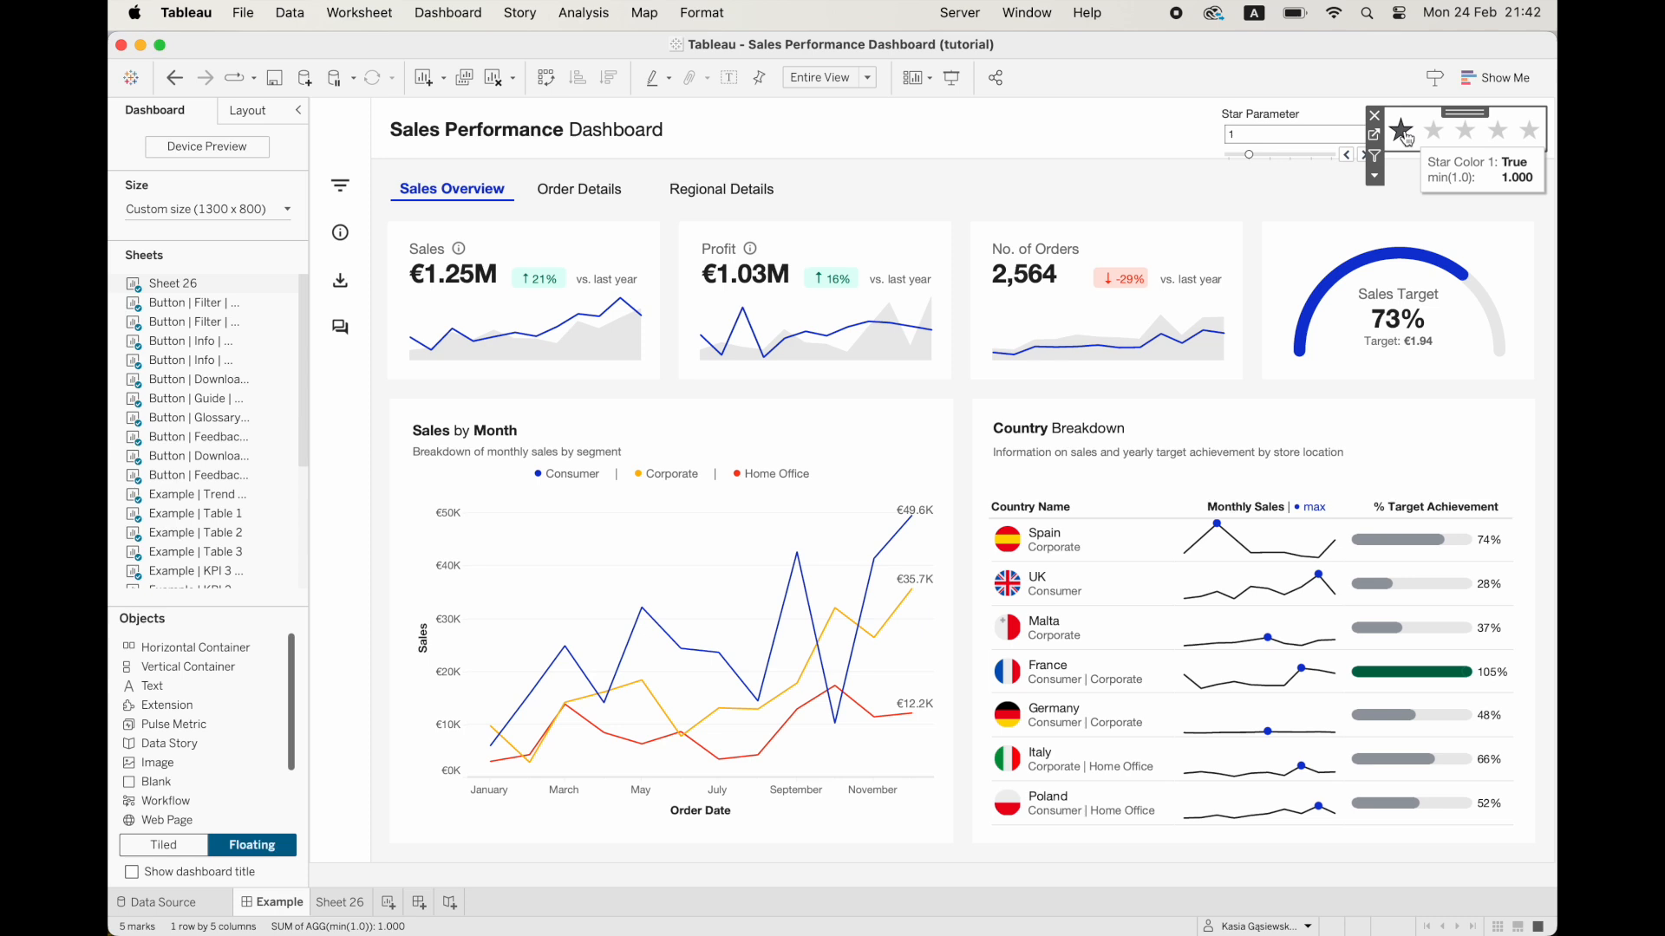
click(1416, 184)
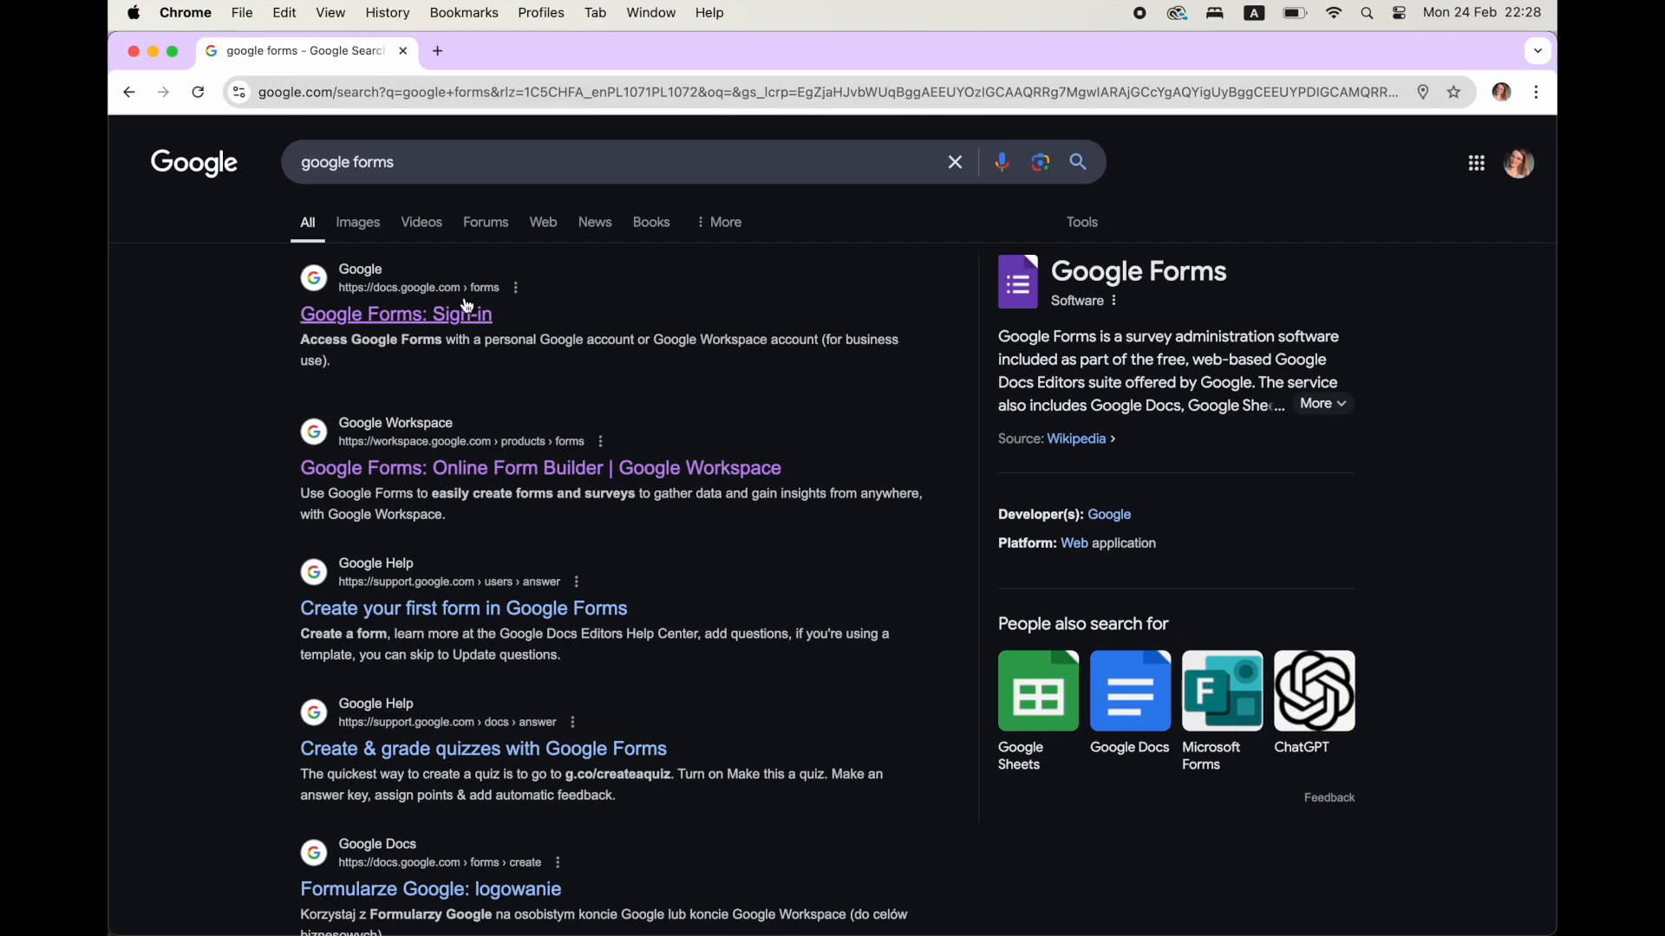
Switch to Chrome, create a blank form in Google Forms, and title it "Tableau Dashboard Feedback".
click(468, 308)
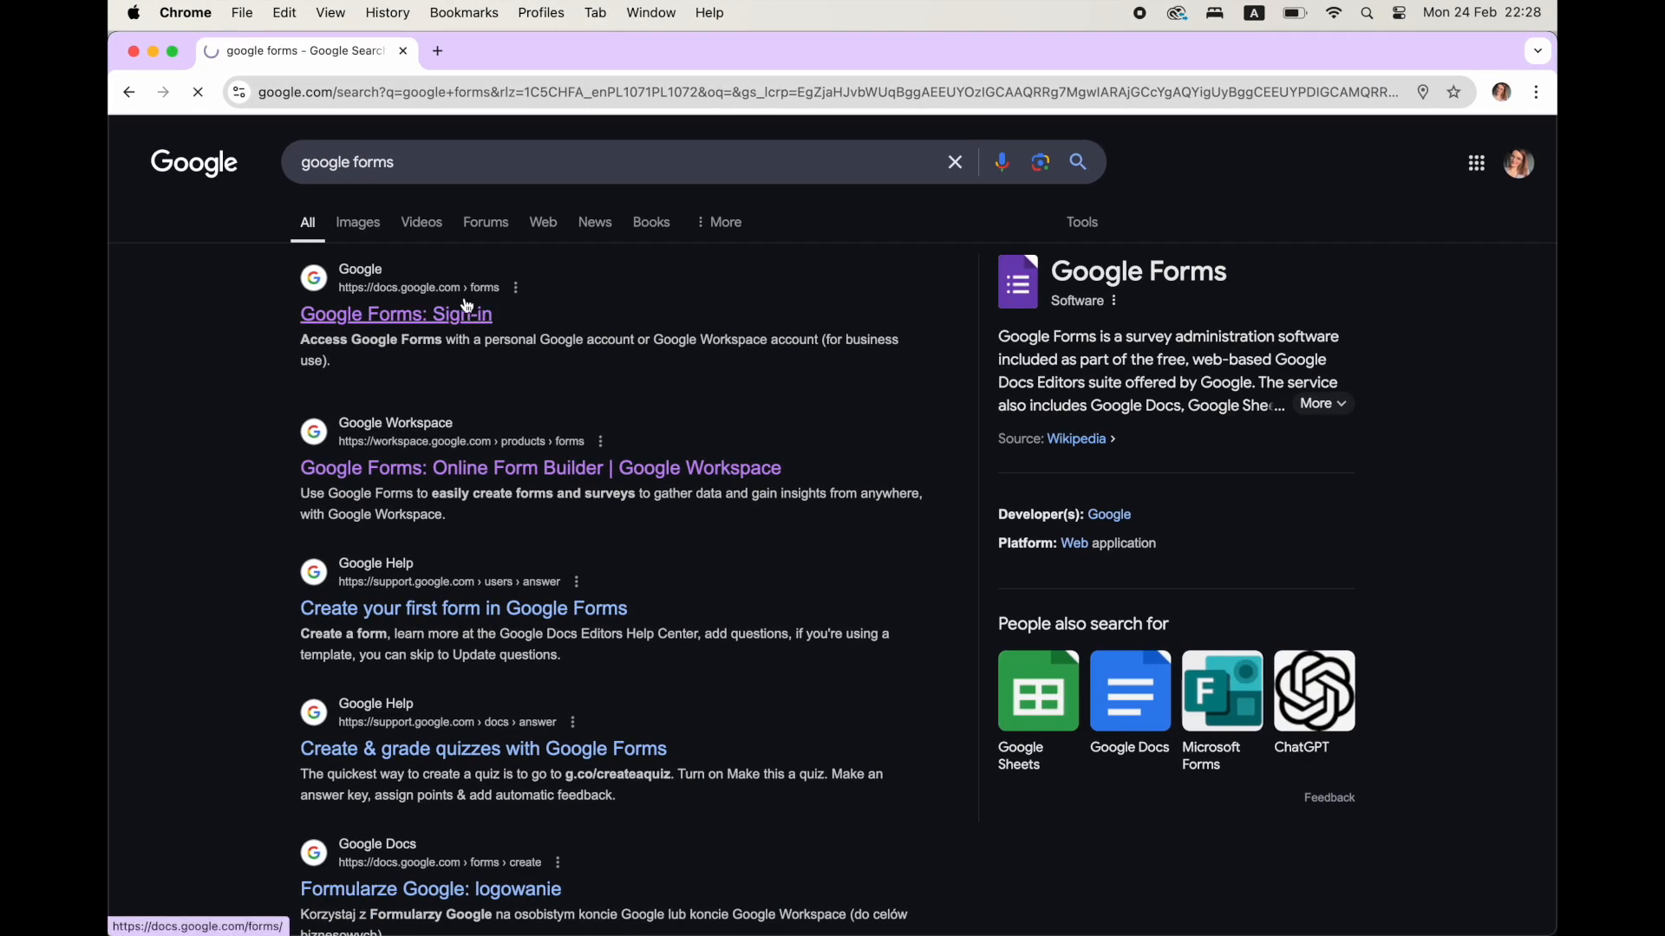
click(363, 311)
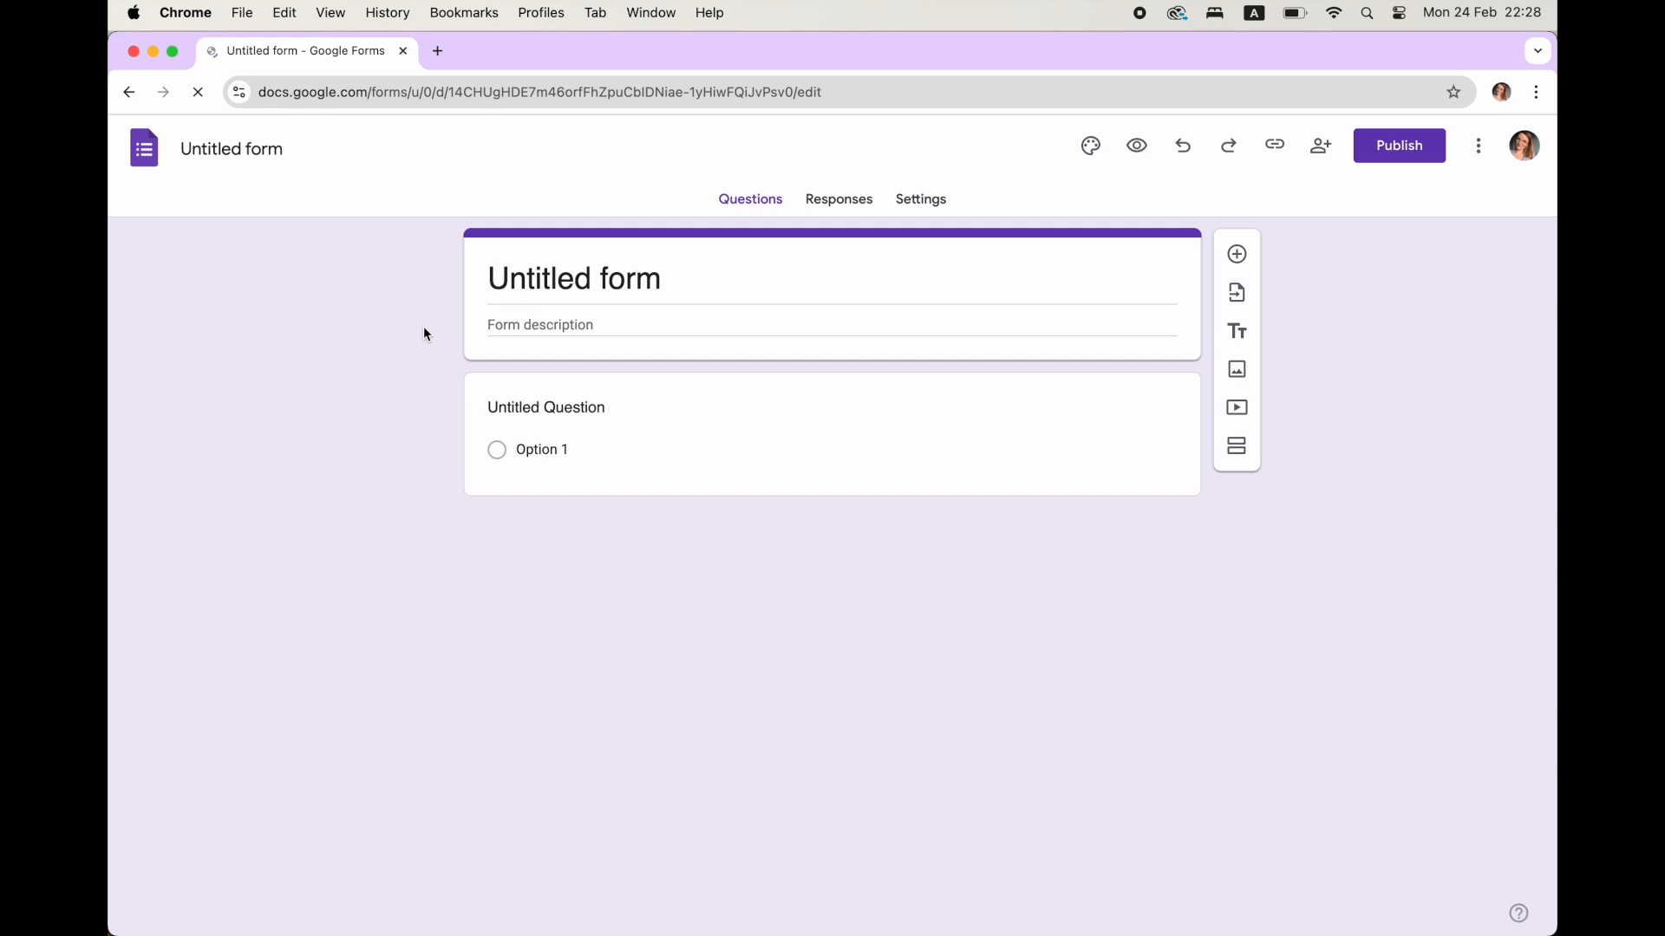
click(690, 278)
drag(689, 278, 462, 272)
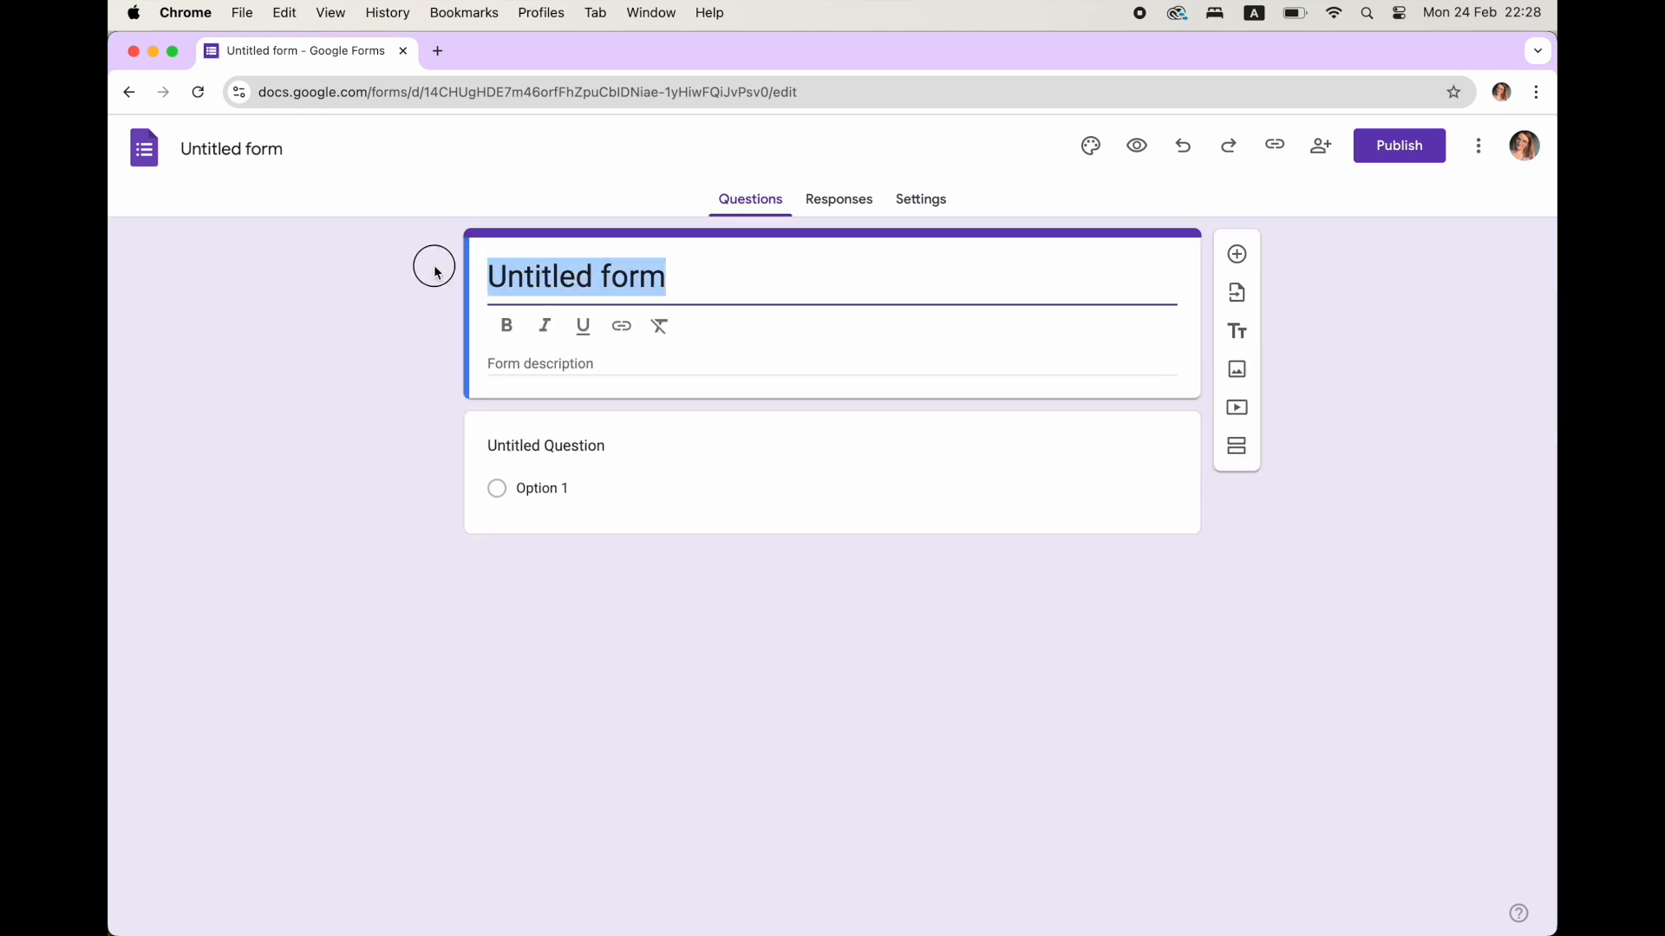
text(Tableau Dashboard Feedback)
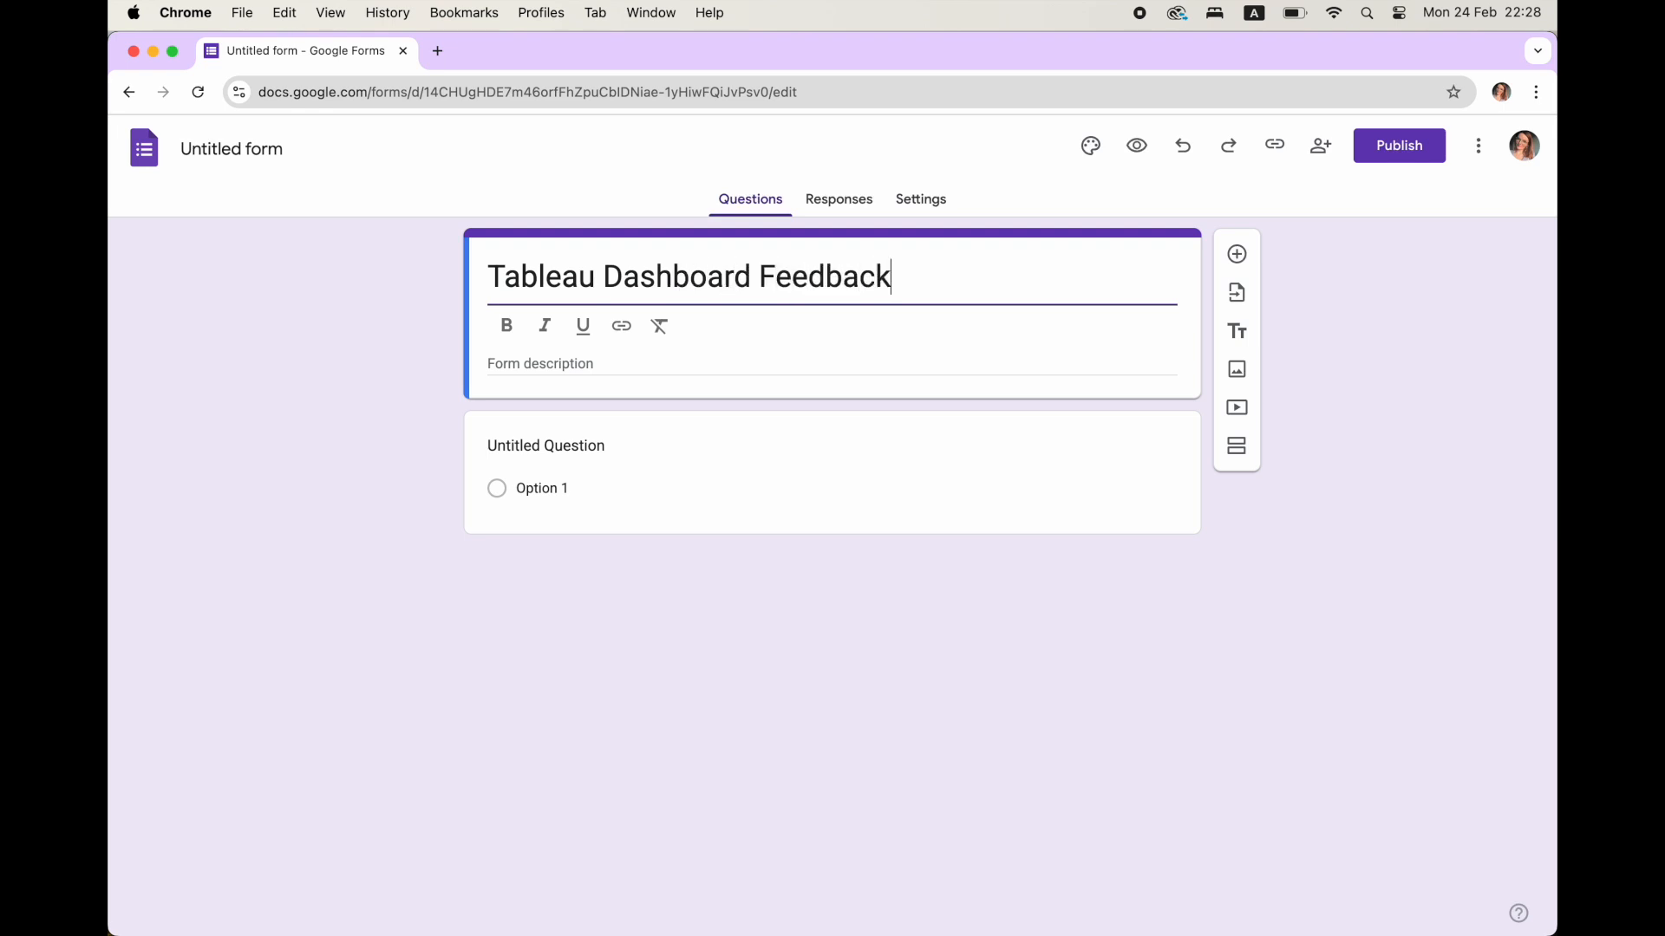
Change the untitled question to the Rating type and title it "Submit your rating".
click(977, 475)
click(1056, 420)
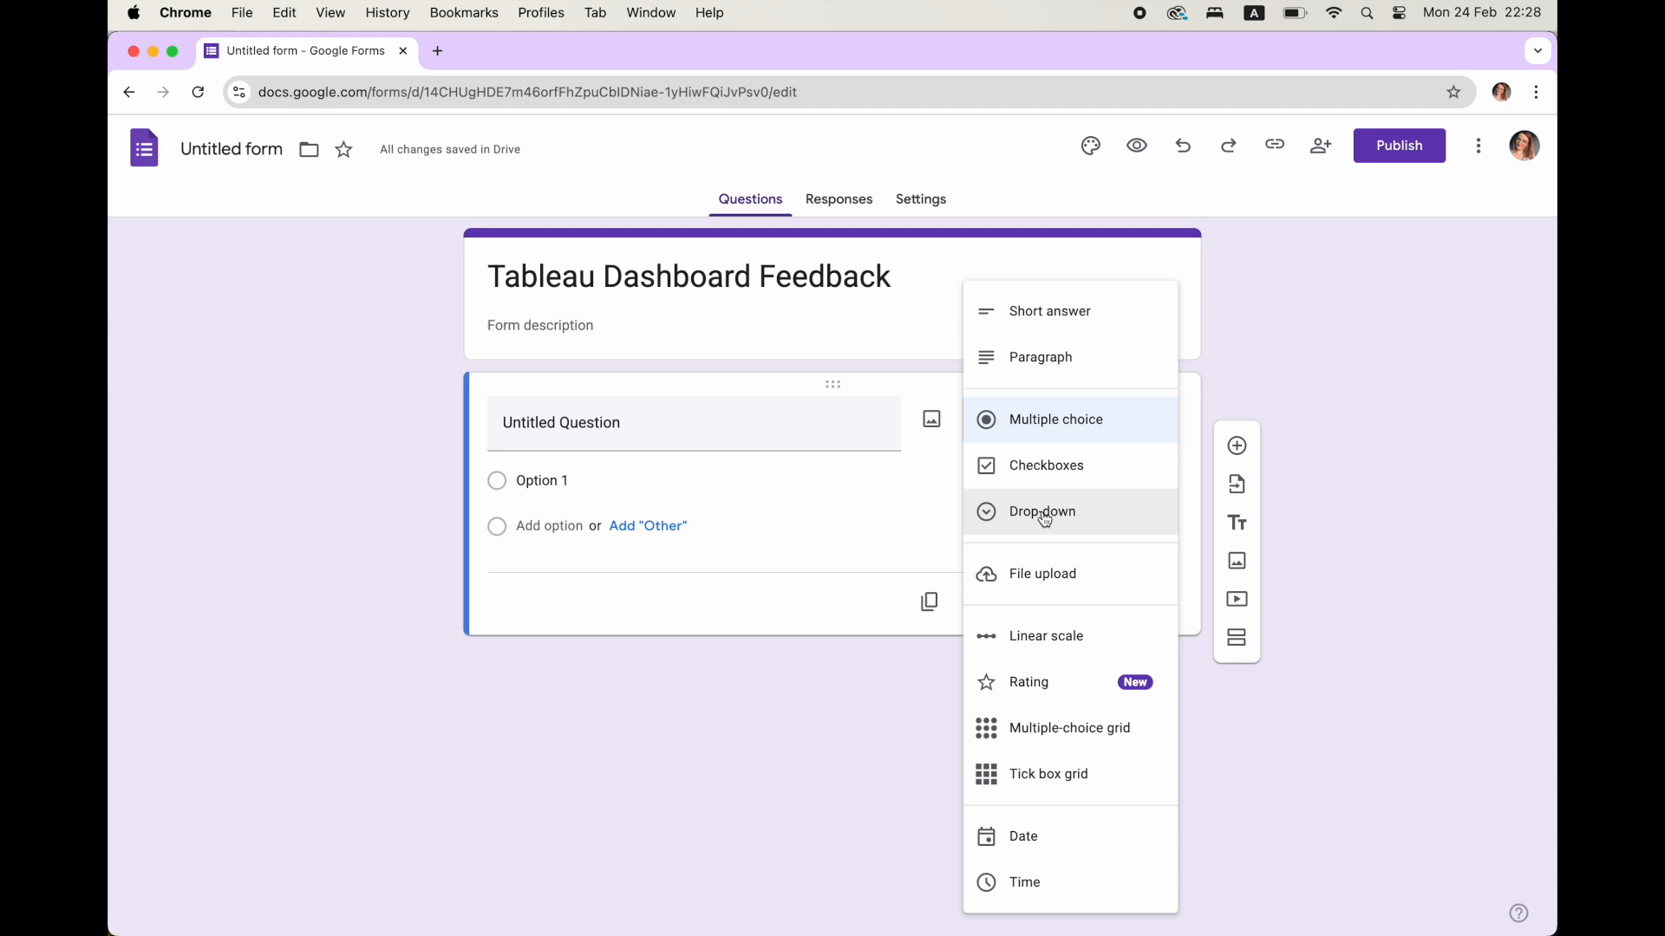
click(1016, 682)
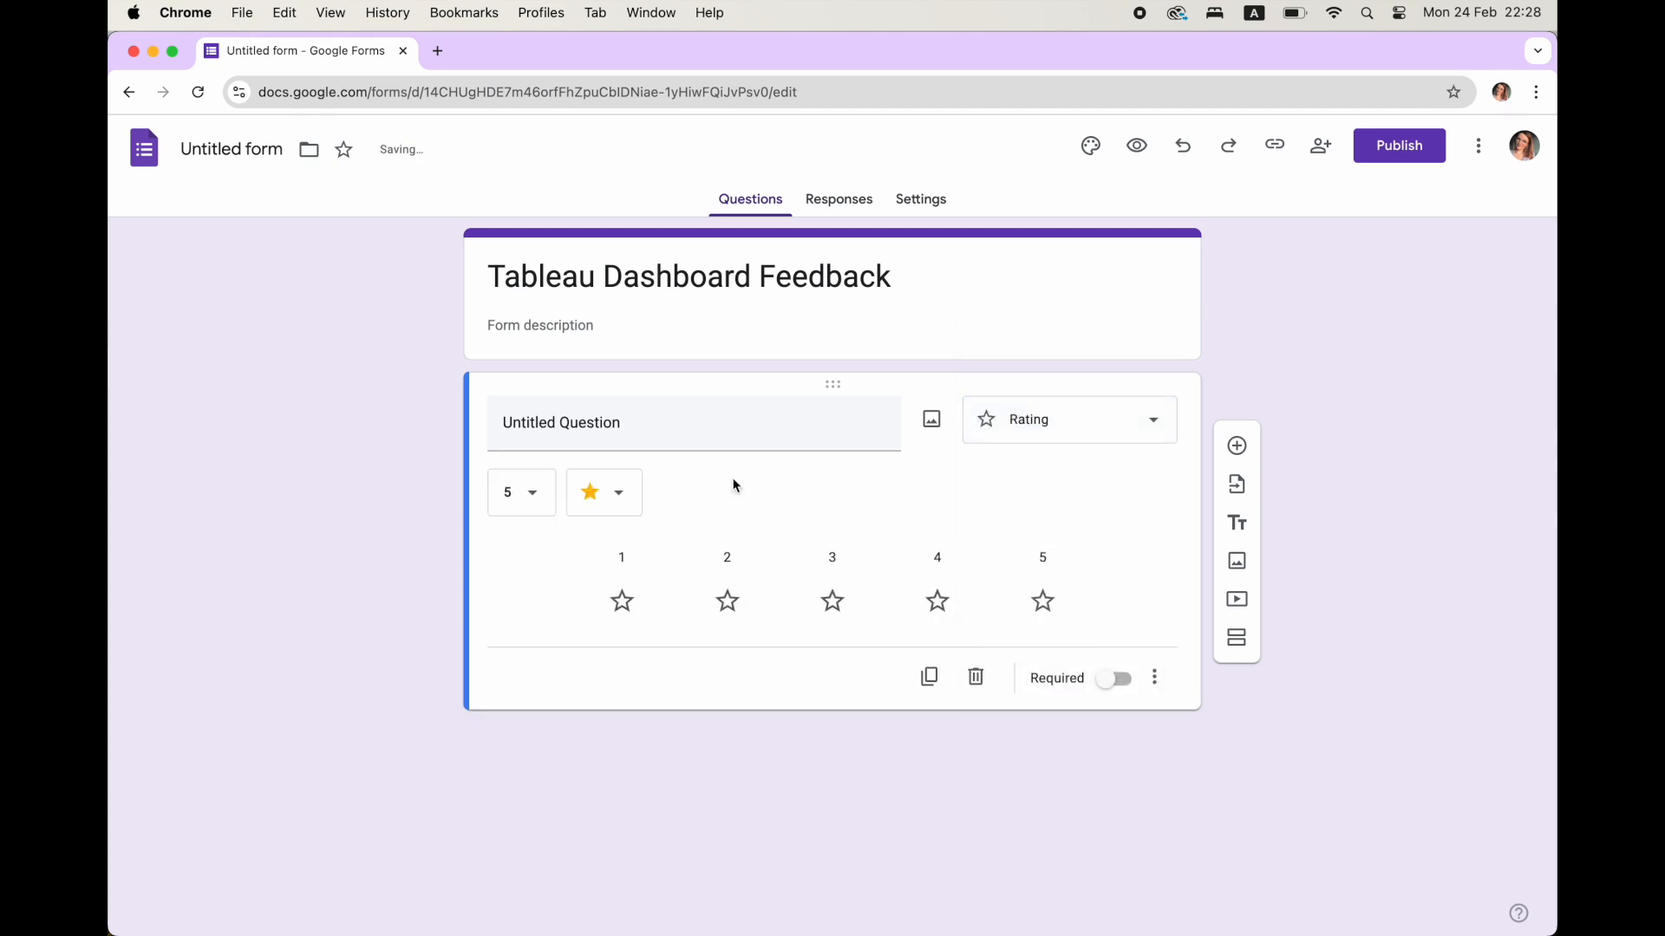
click(636, 437)
text(Submit your rating)
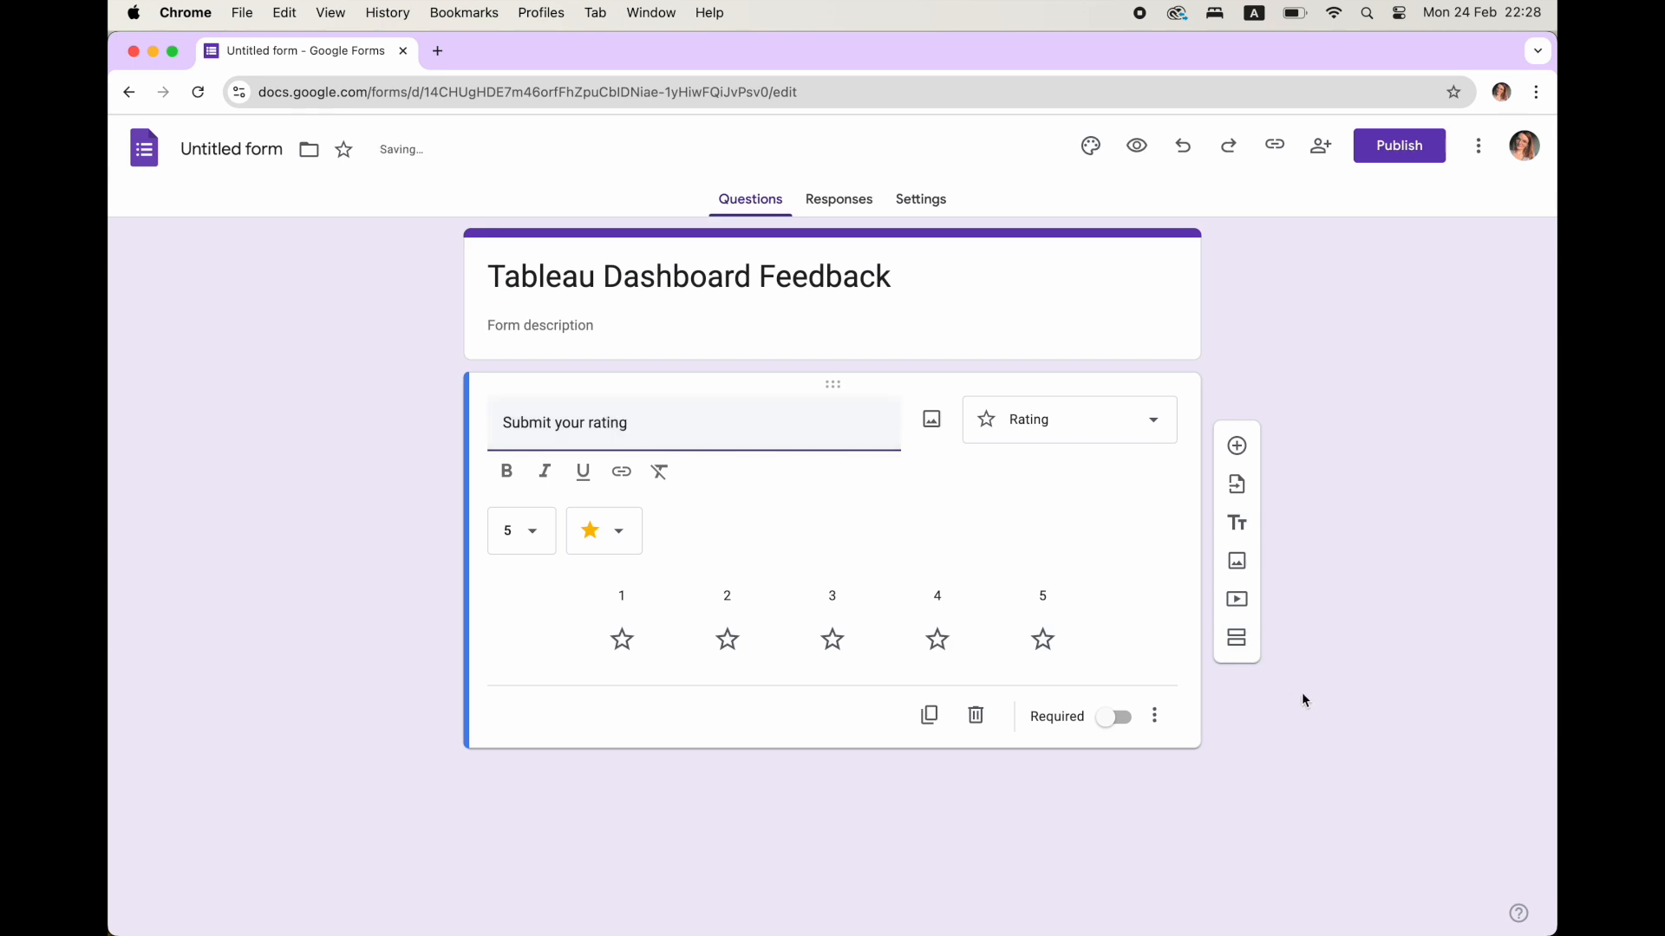
Add a Paragraph question titled "Have more feedback? Share it here!" below the rating question.
click(1238, 446)
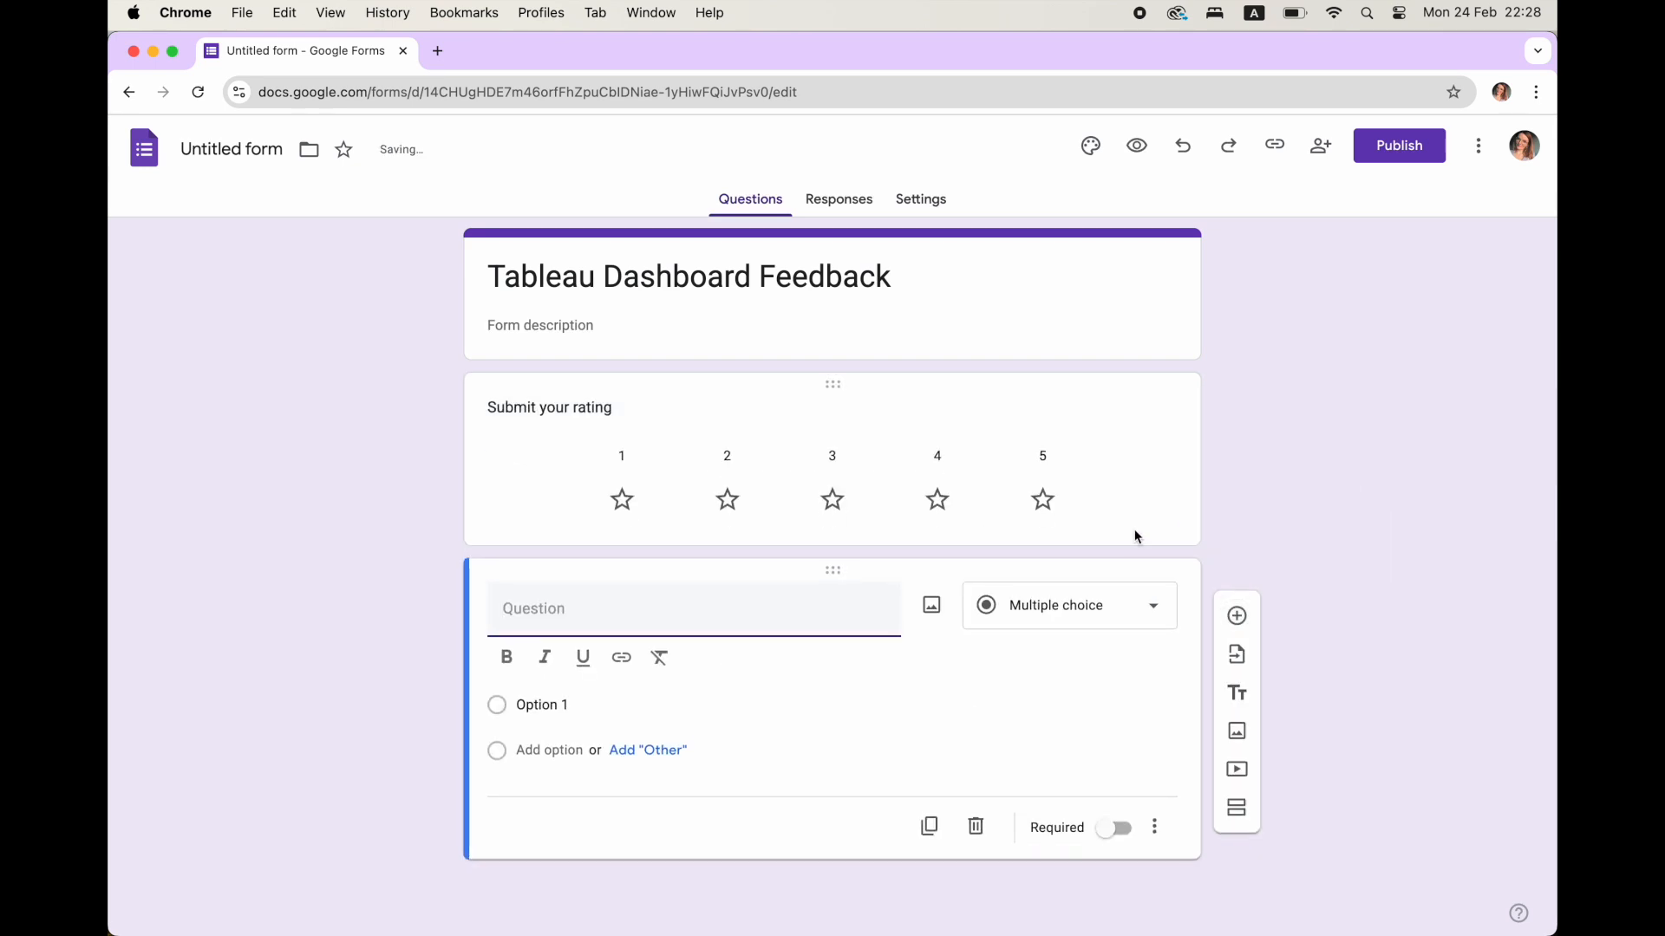
click(1073, 611)
click(1058, 360)
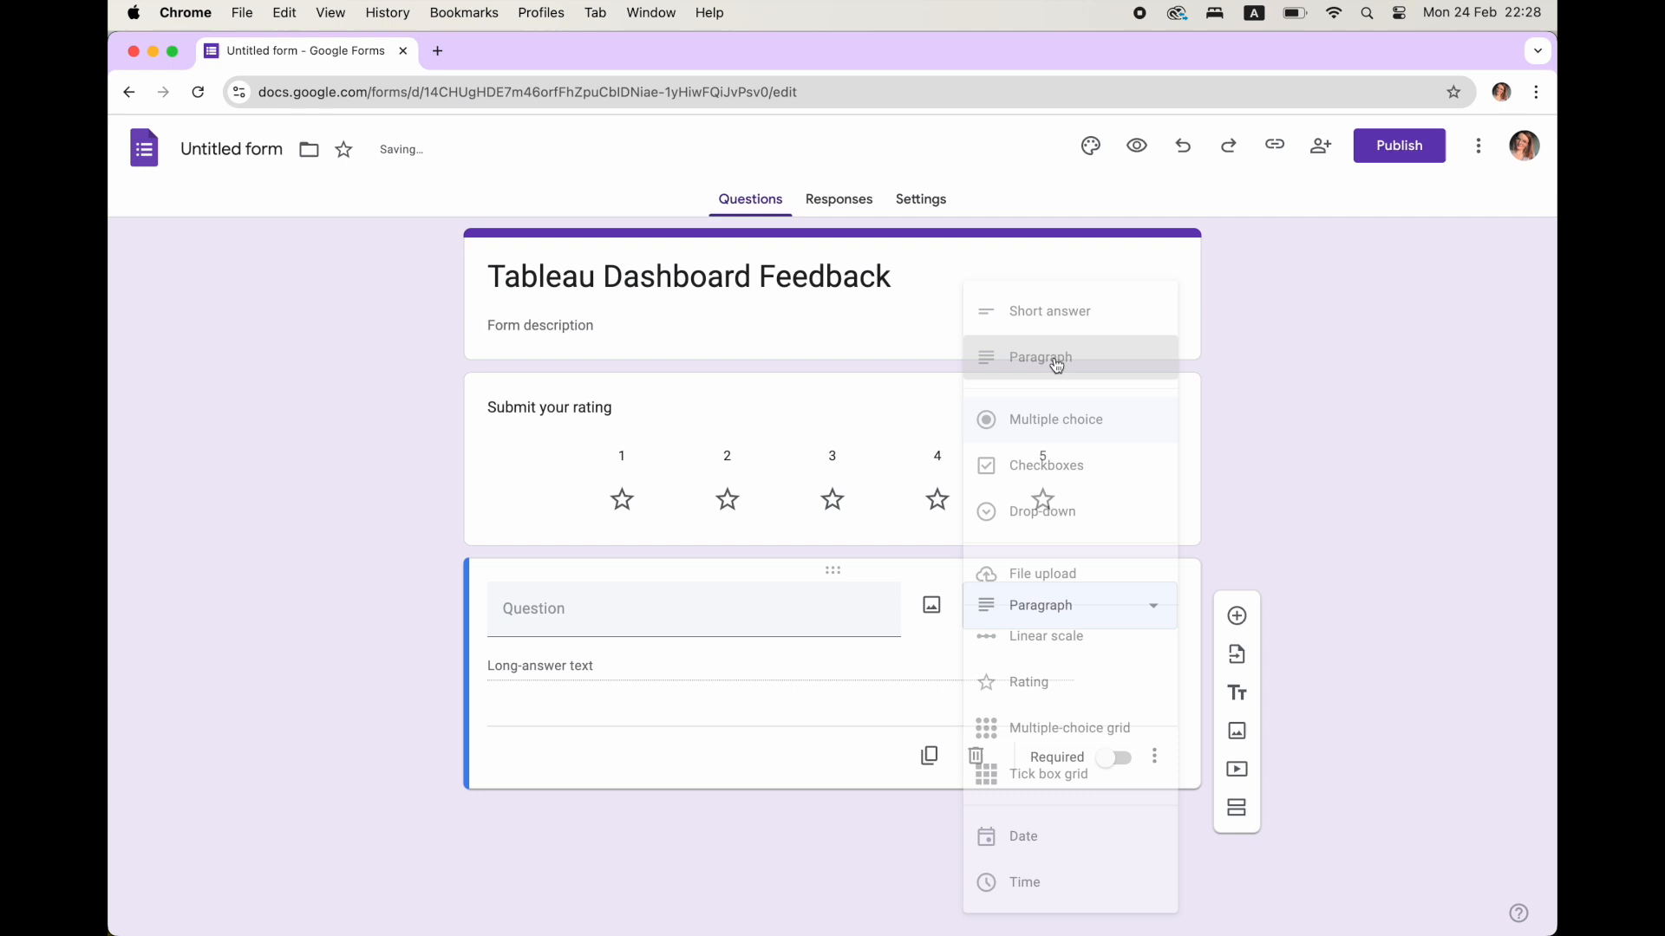
click(634, 598)
text(Have more feedback? Share it here!)
Name the form file "Tableau Dashboard Feedback" after its title and publish the form to anyone with the link.
click(245, 145)
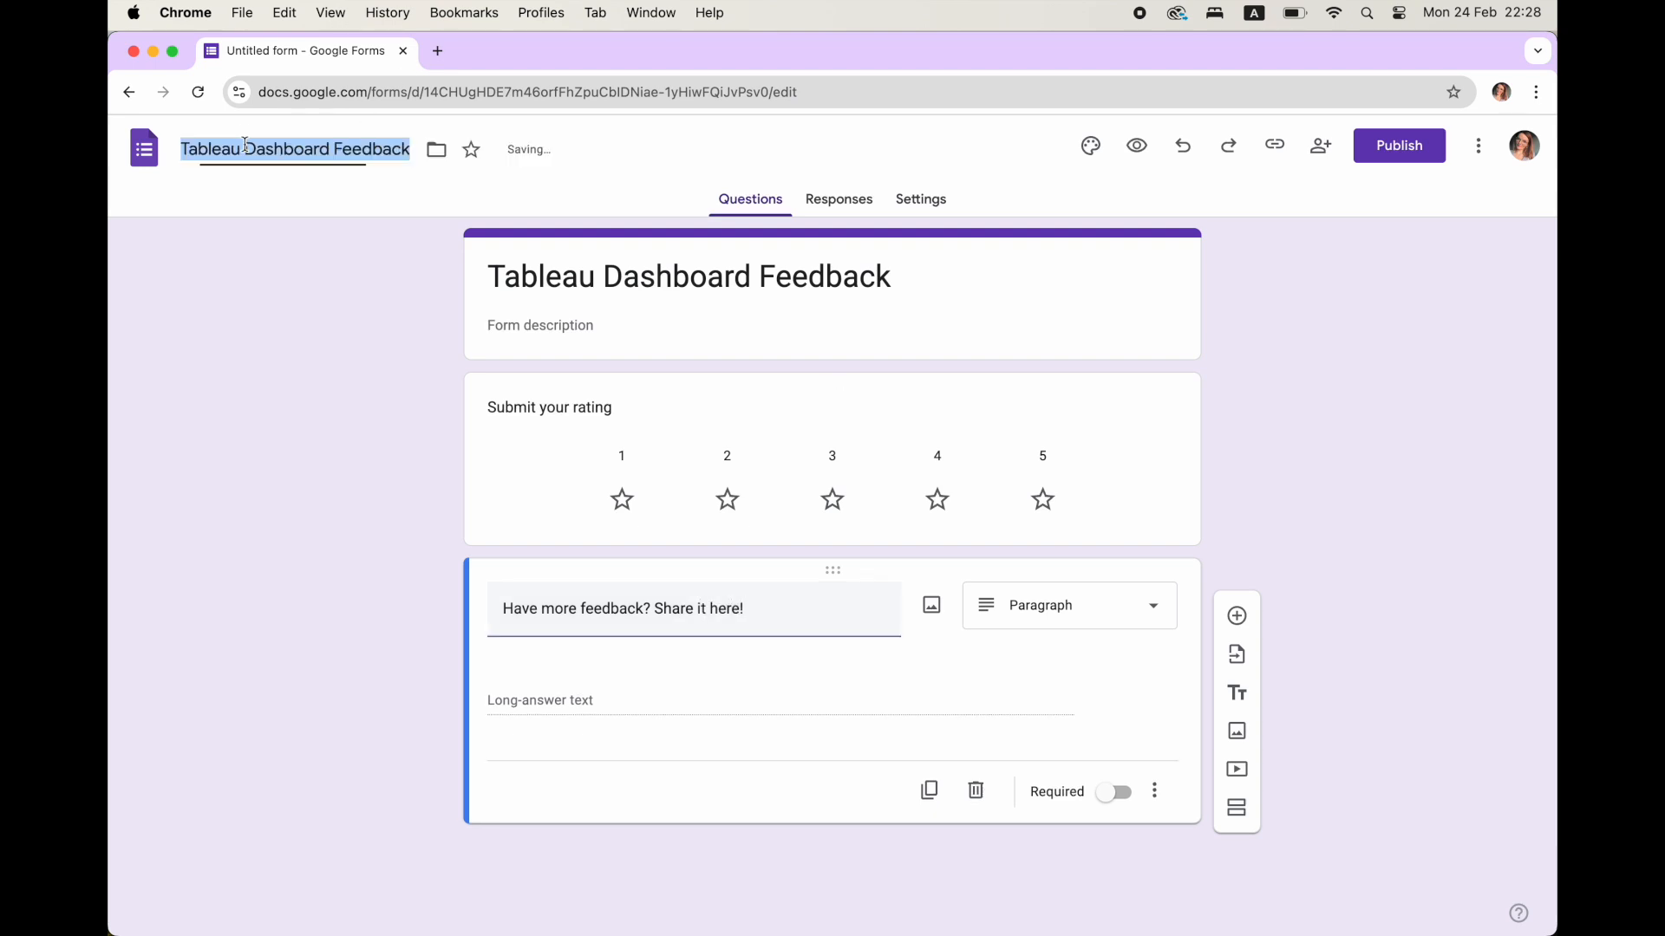
click(1399, 146)
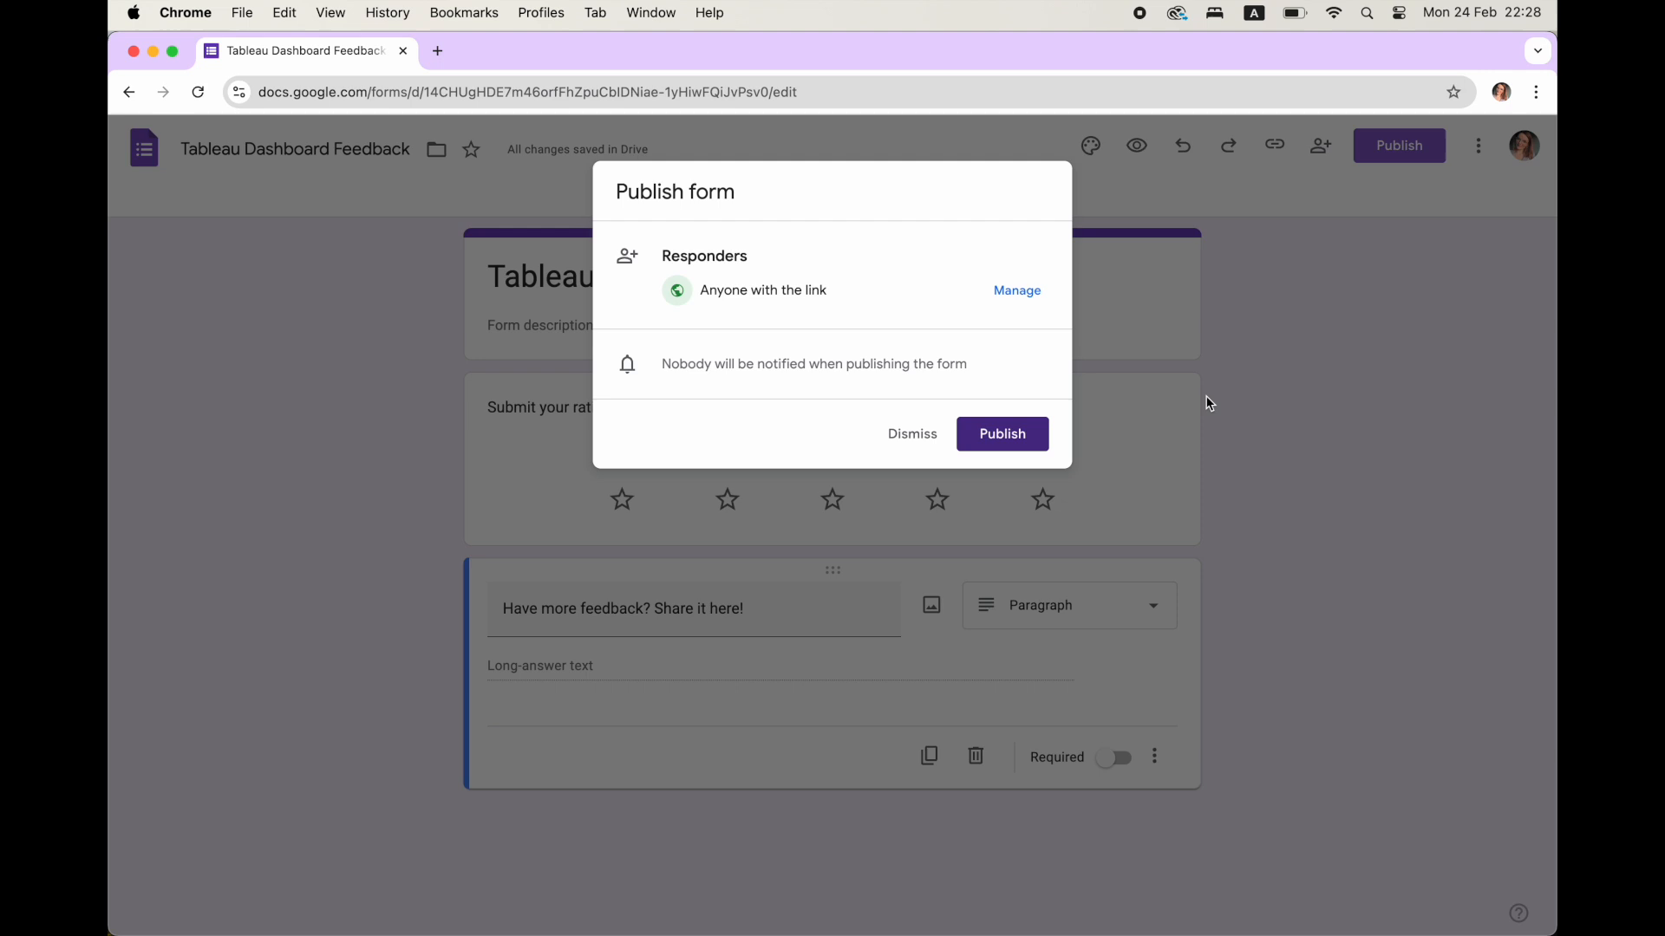
click(1005, 439)
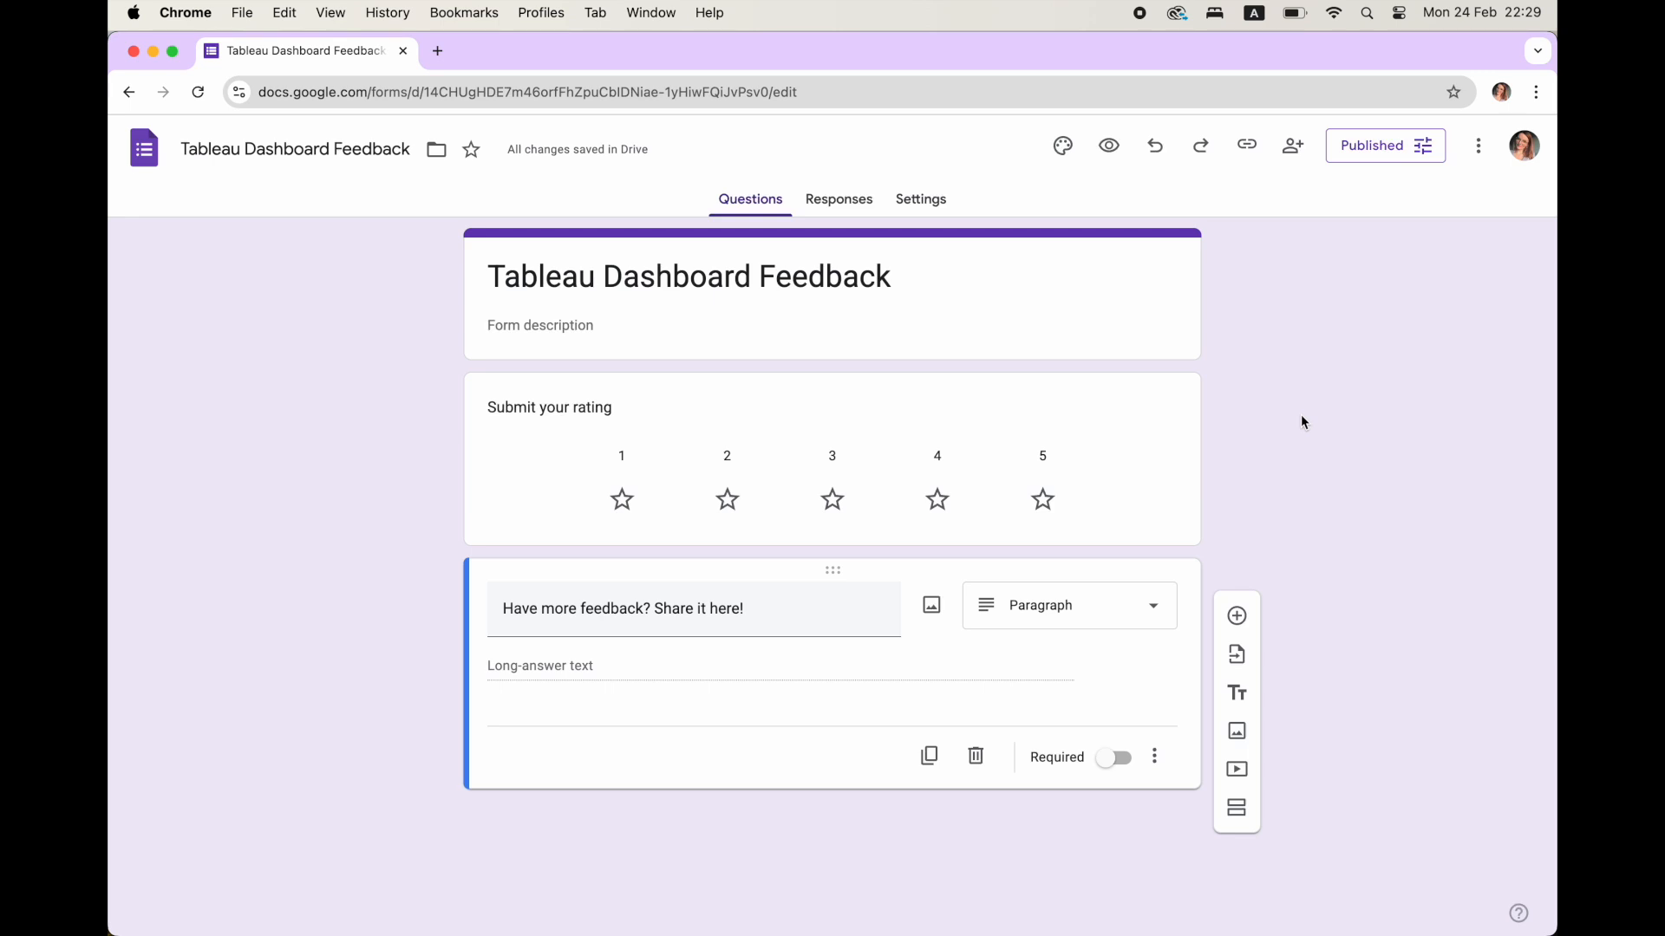
Pre-fill the form with a four-star rating and copy the generated link.
click(1481, 152)
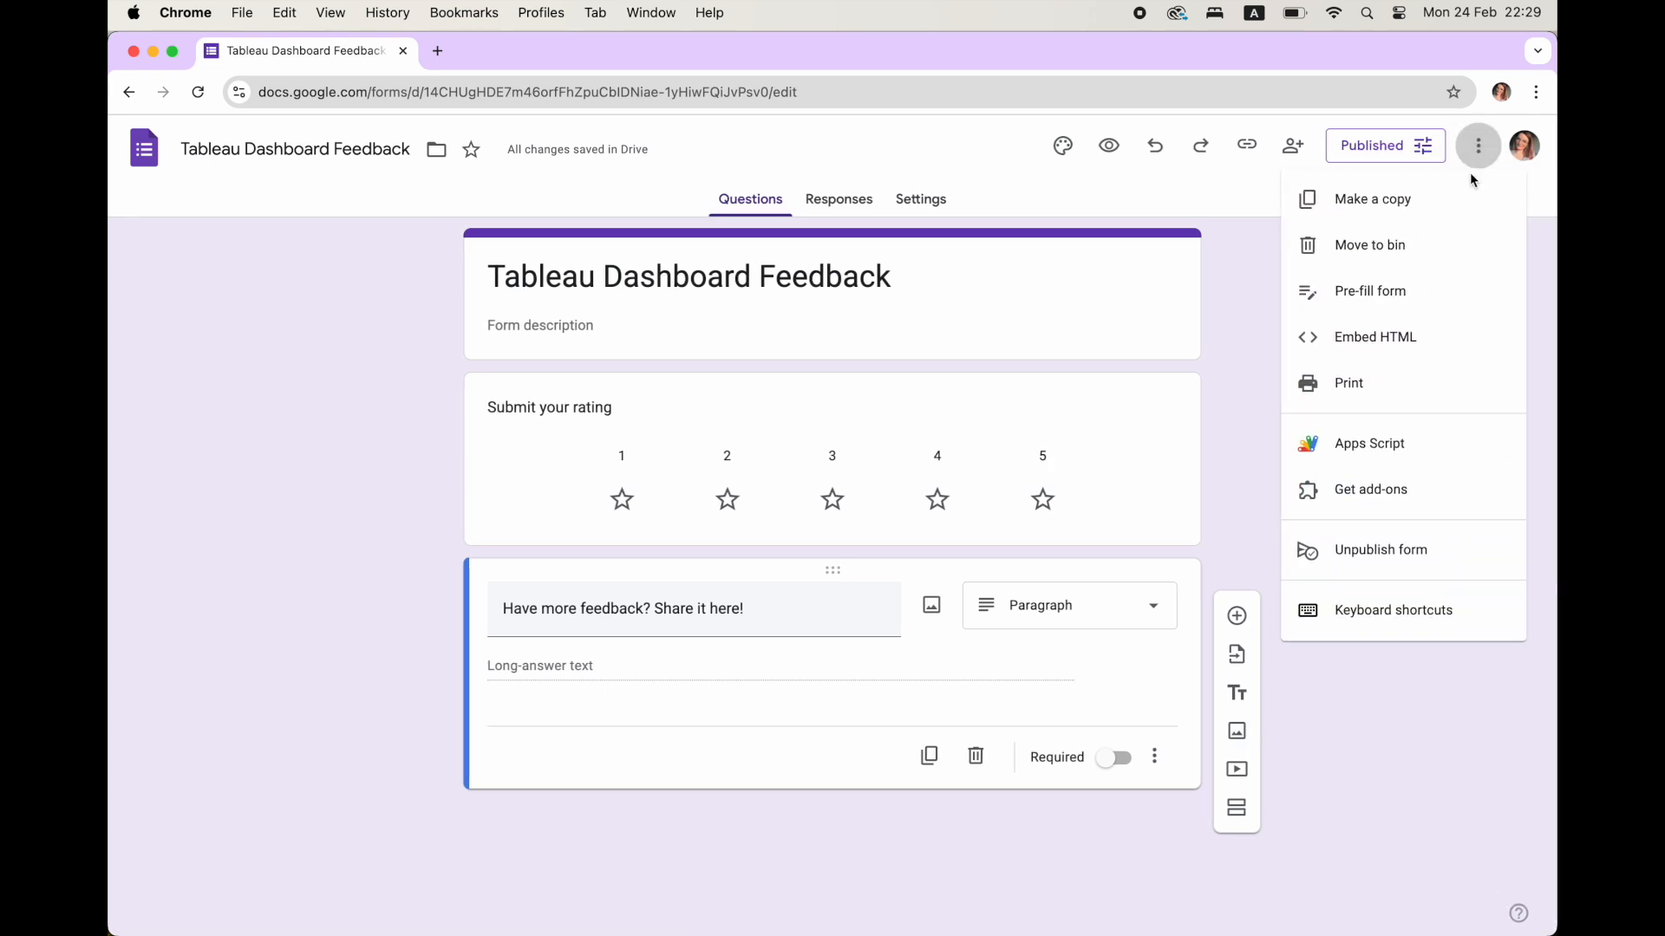
click(1432, 301)
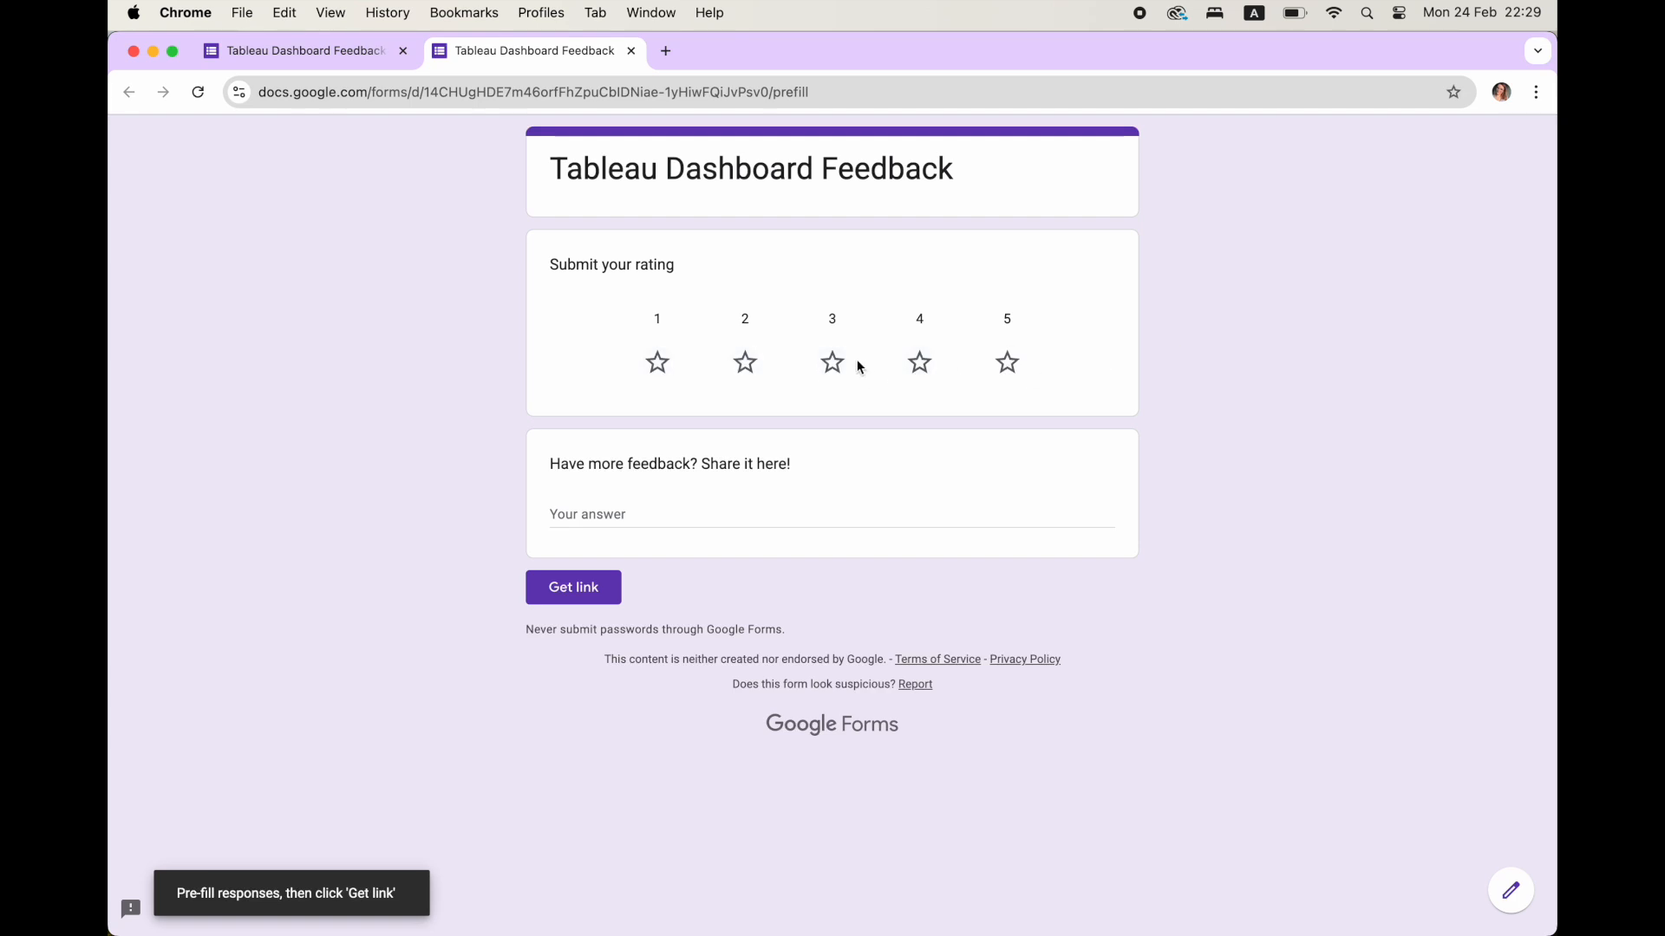
click(926, 368)
click(579, 588)
click(518, 892)
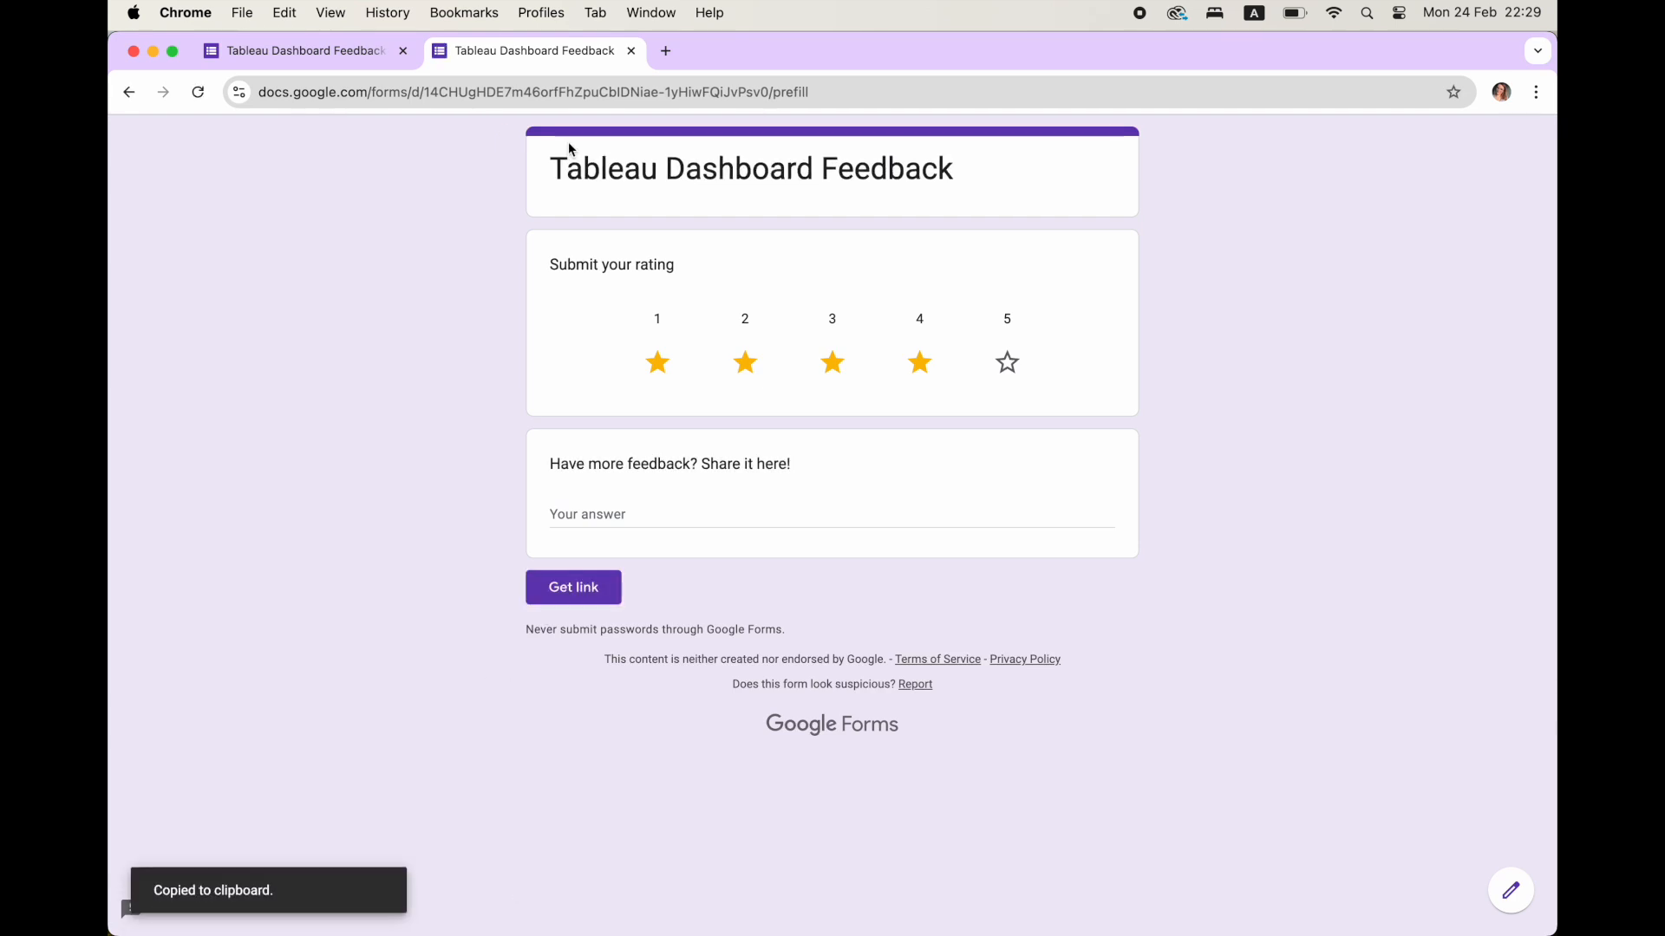
Examine the parameters of the copied pre-filled link and load it with the final rating value changed to 3.
click(598, 92)
key(super+v)
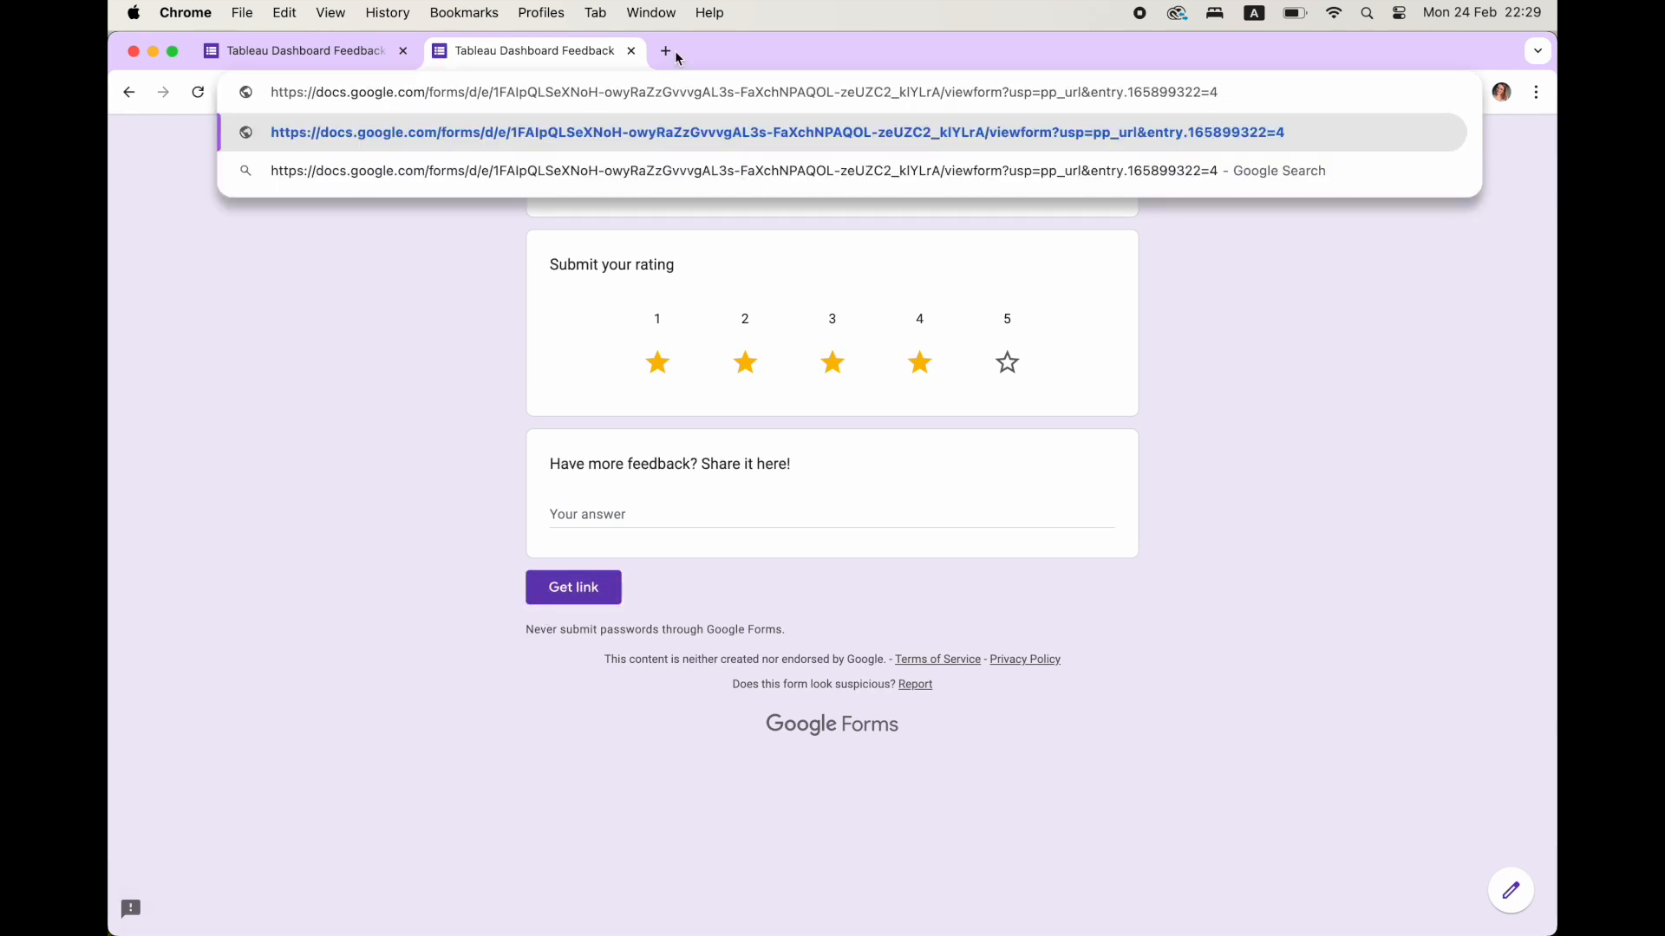
drag(1009, 92, 1228, 97)
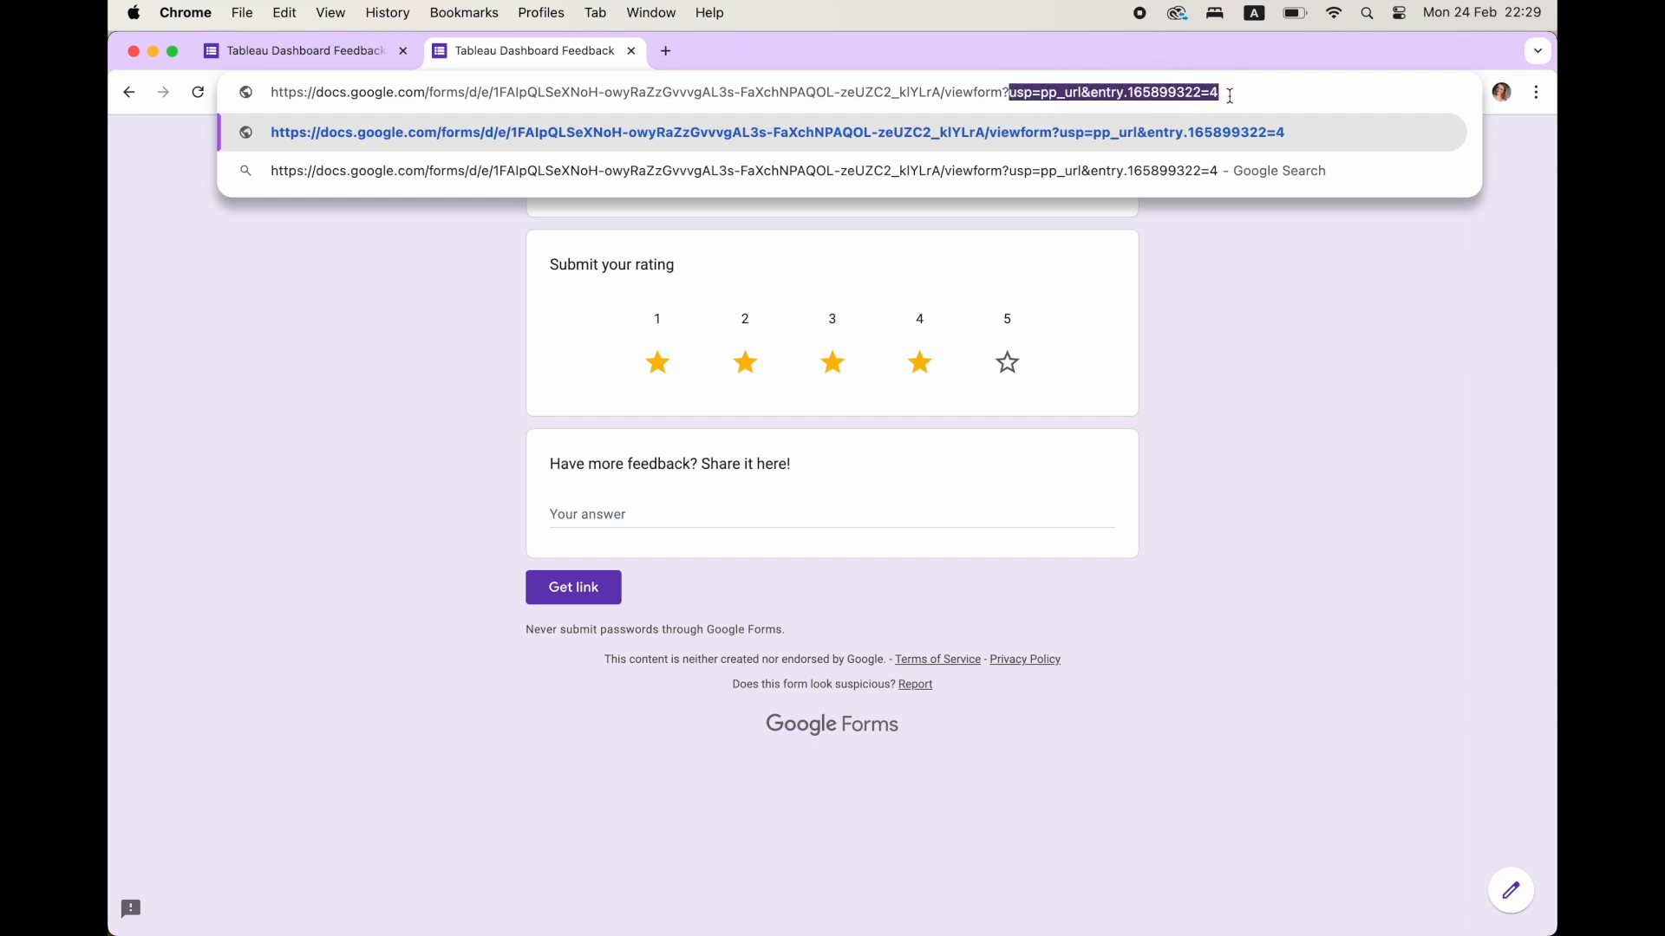
drag(1233, 90, 1098, 97)
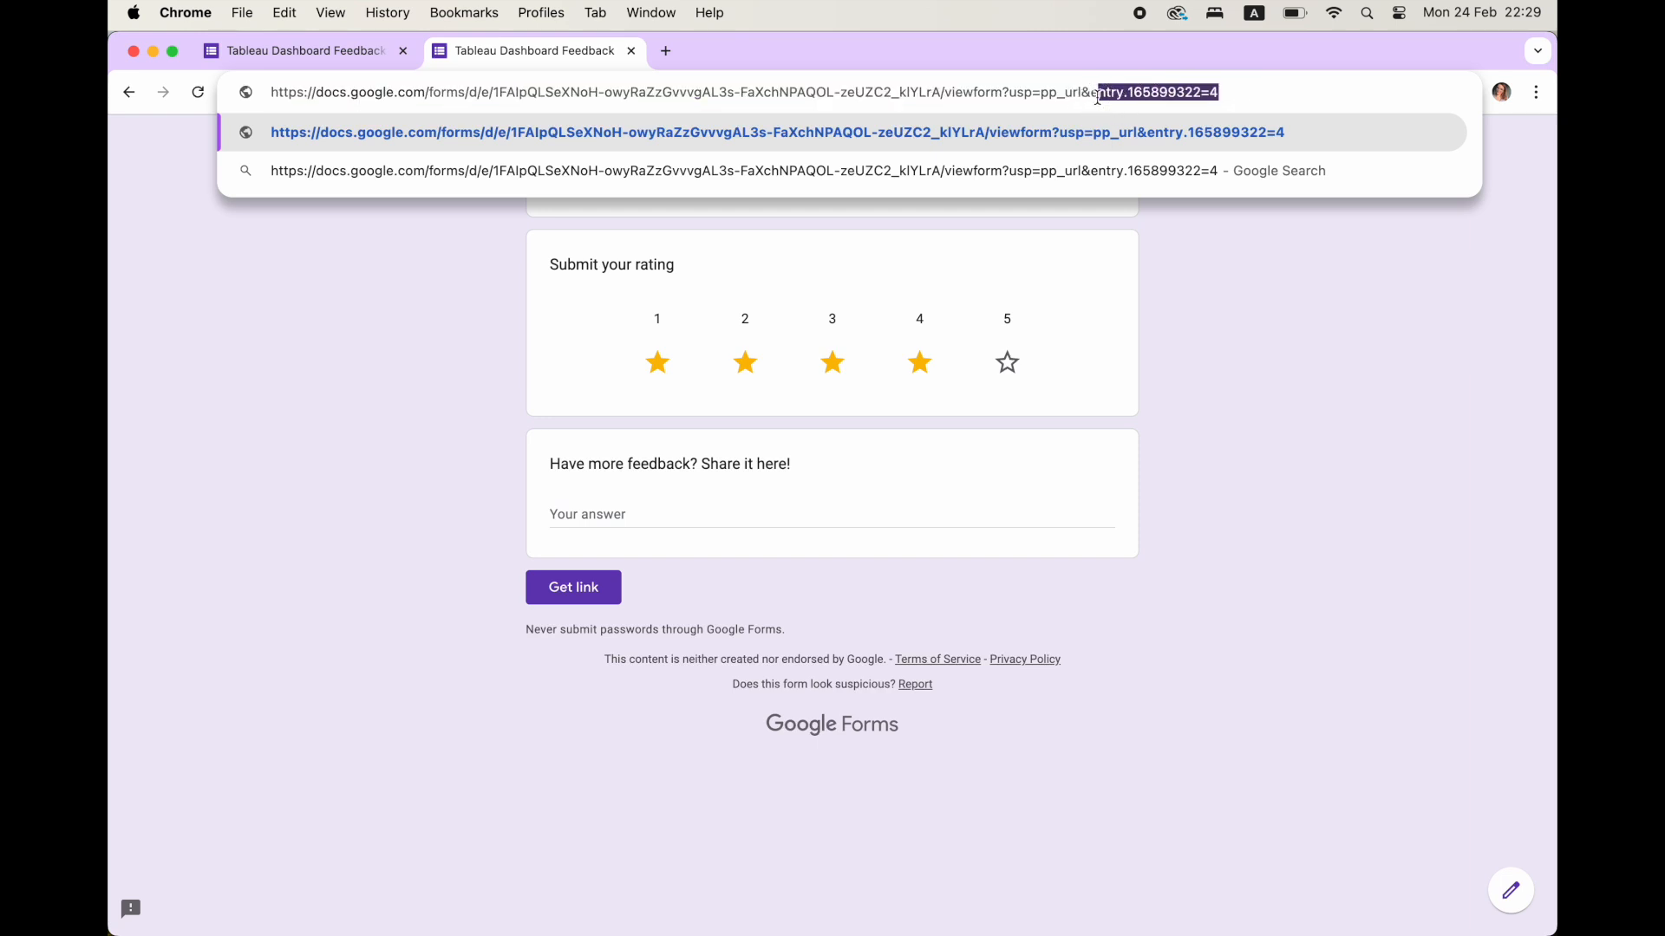
click(1246, 90)
drag(1213, 91, 1253, 90)
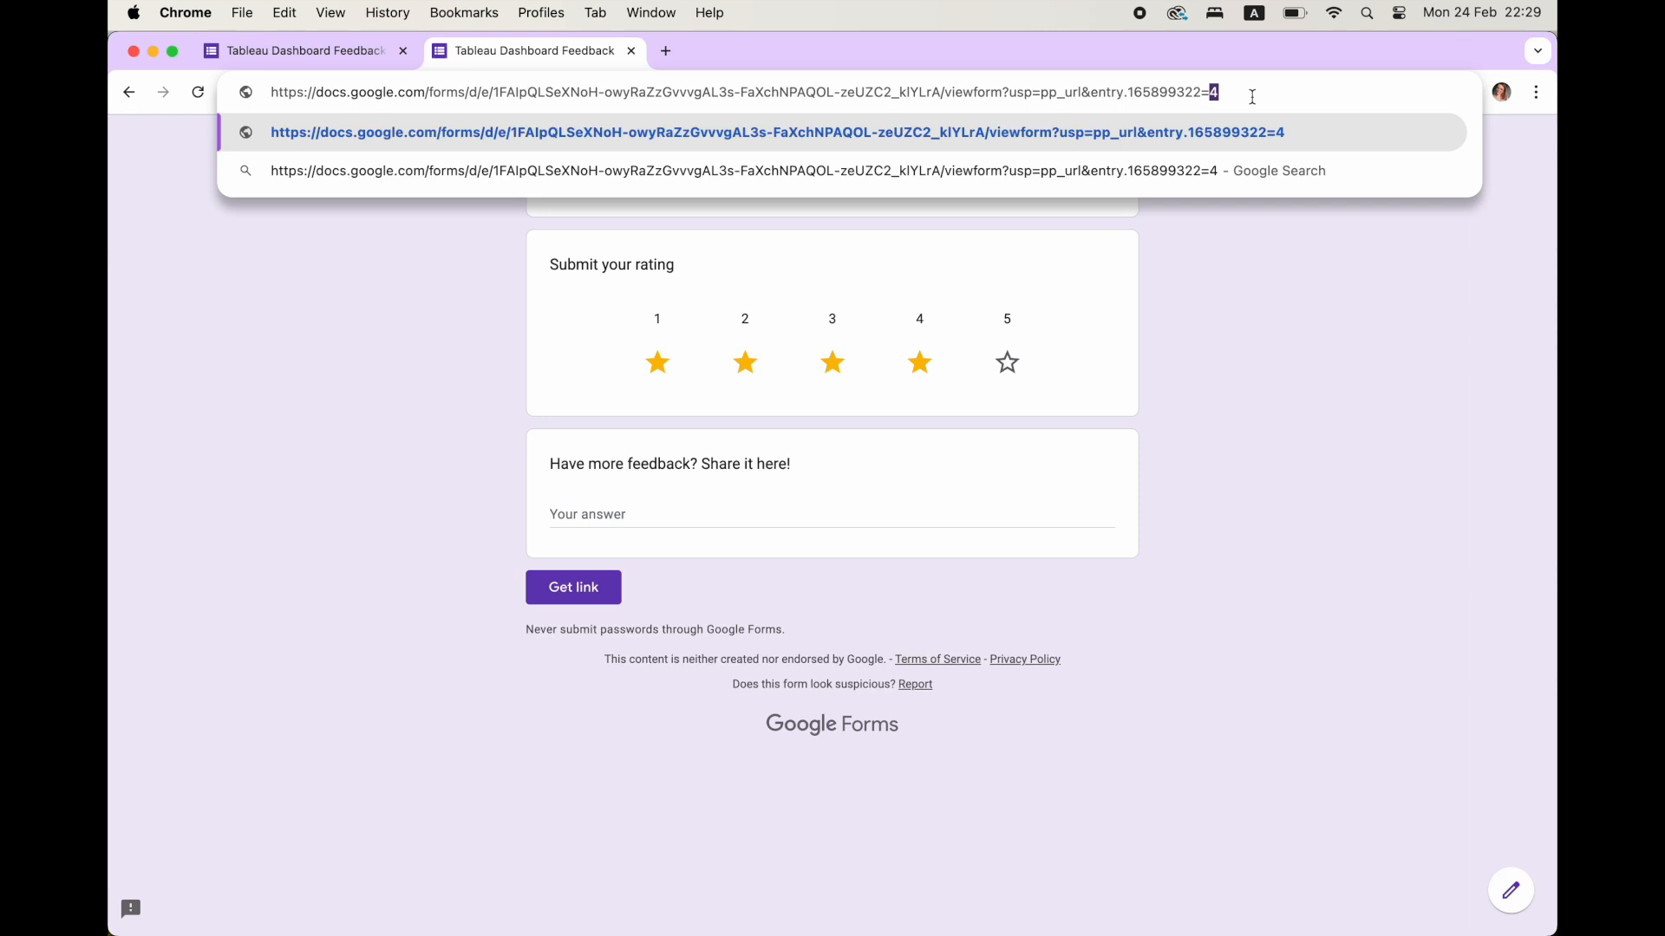
text(3)
key(Return)
Load the pre-filled form link again with the rating value at its end set to 2.
click(1219, 94)
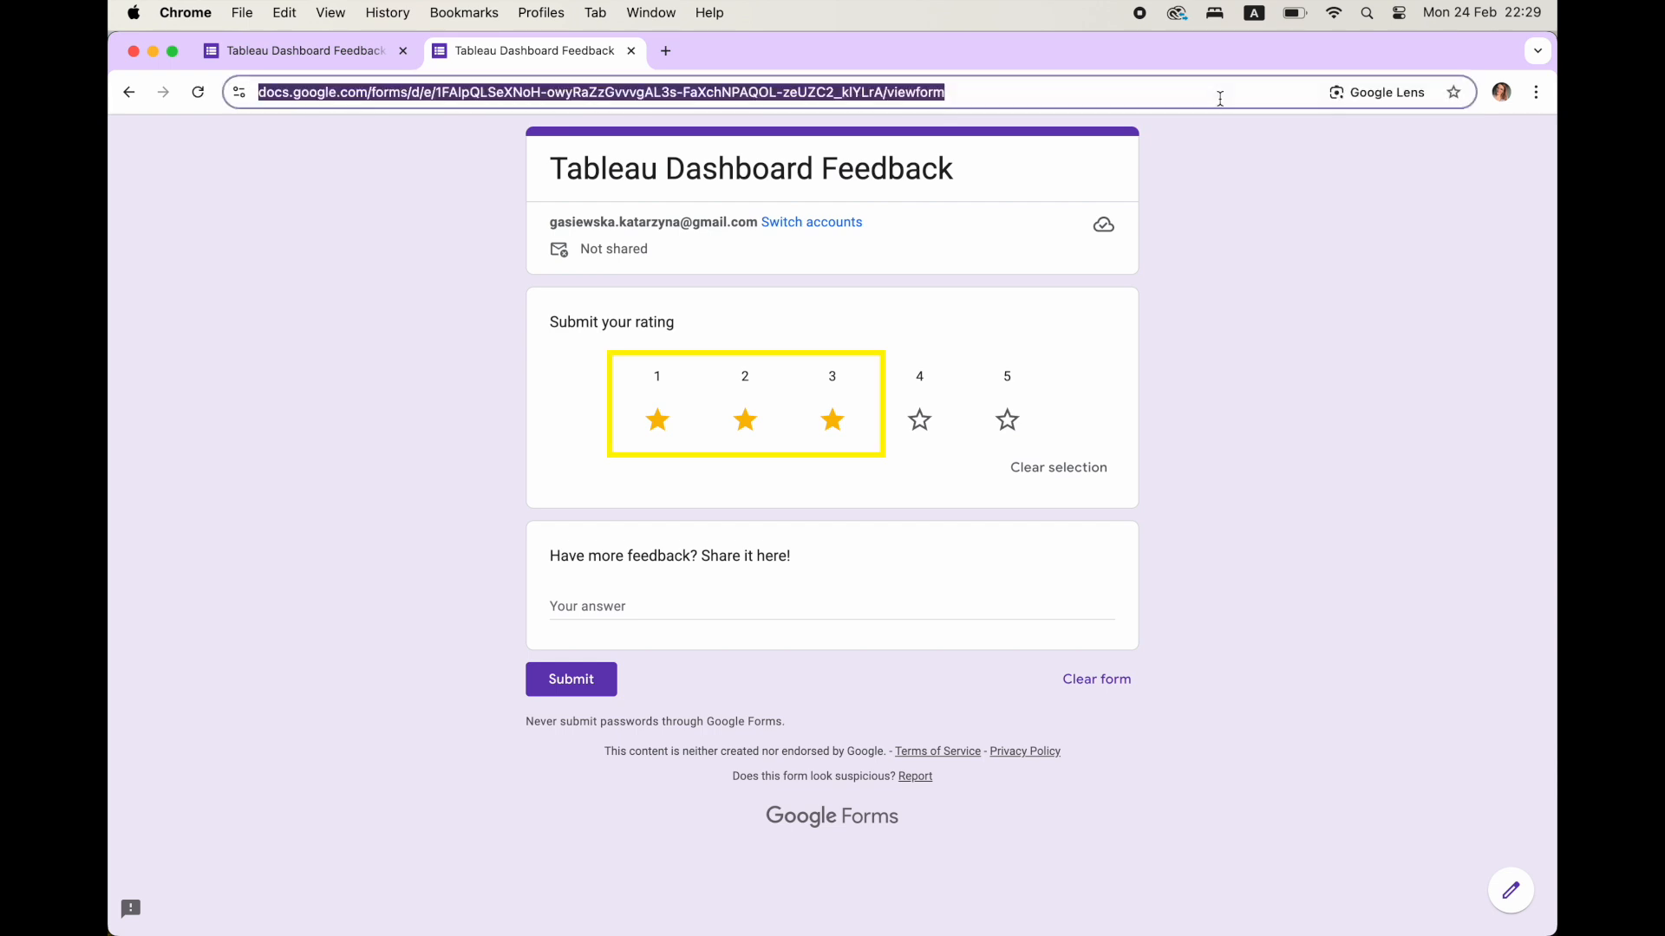
key(super+v)
text(2)
key(Return)
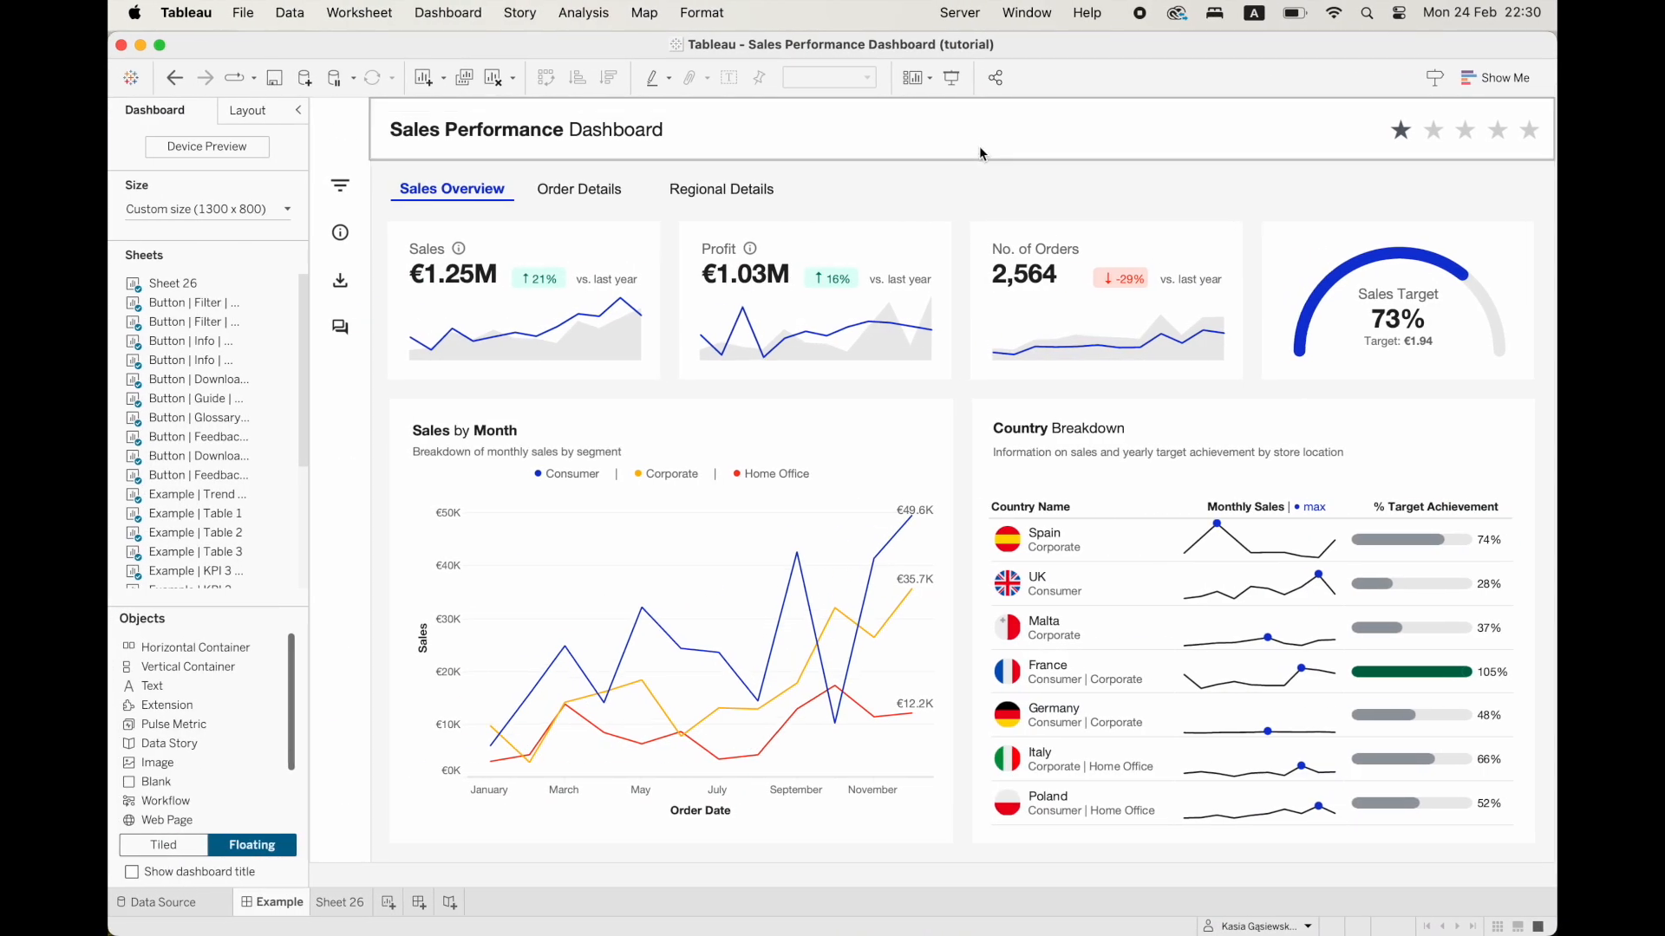
Switch to Tableau and add a Go to URL dashboard action named "Stars URL Action".
click(480, 16)
click(461, 313)
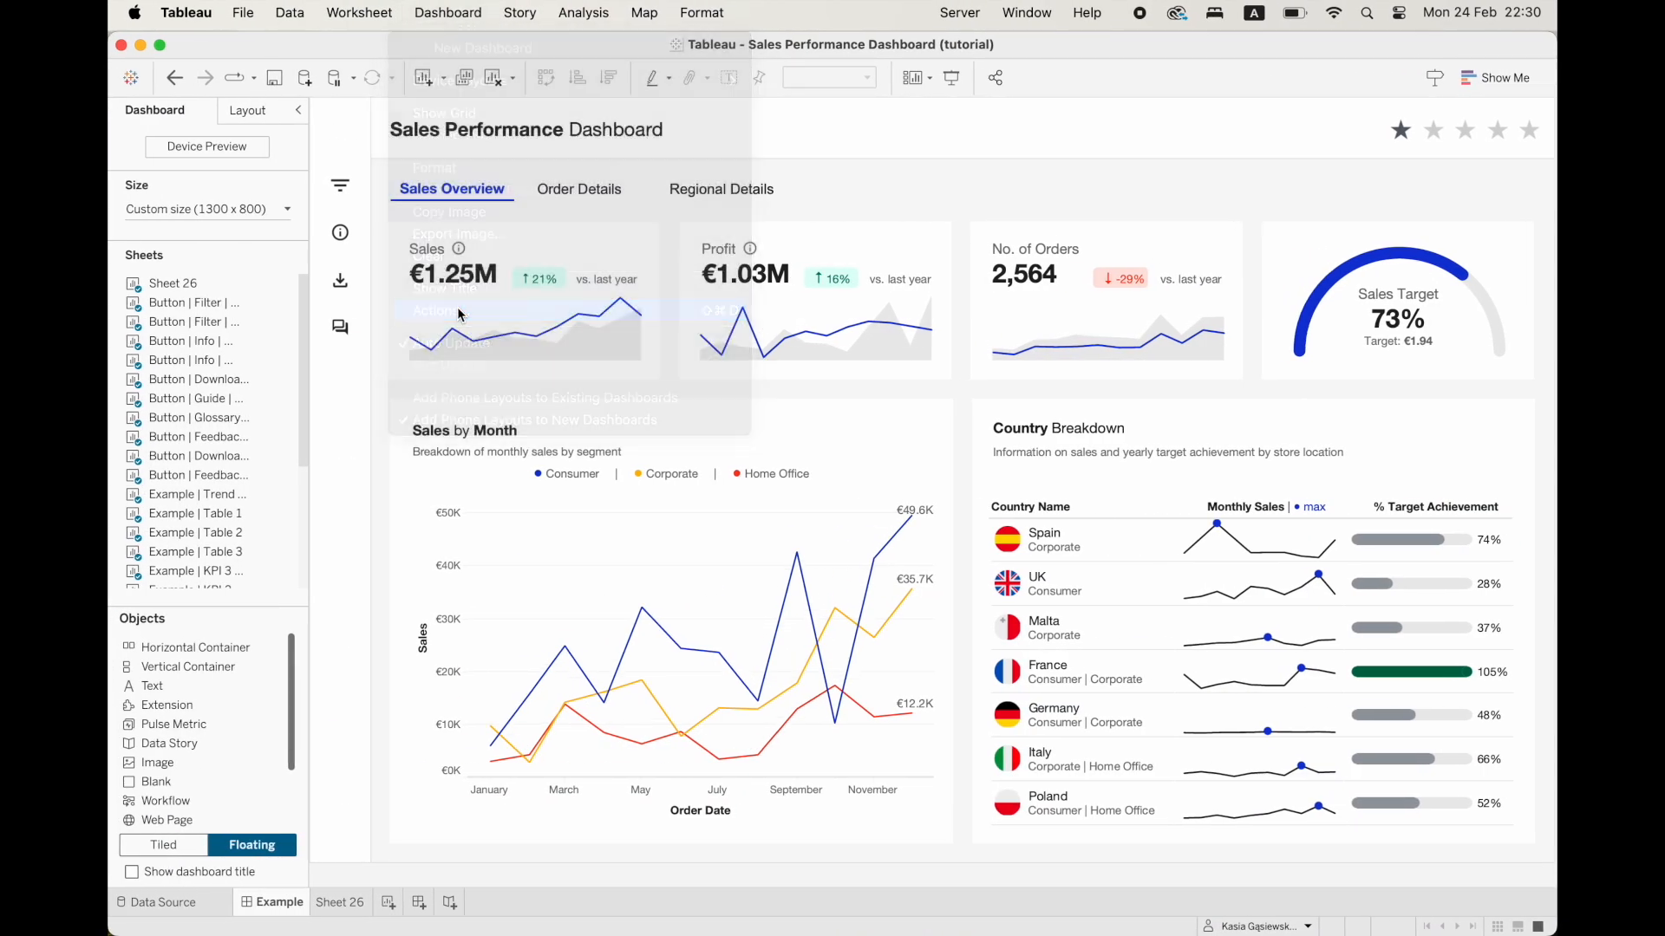
click(651, 628)
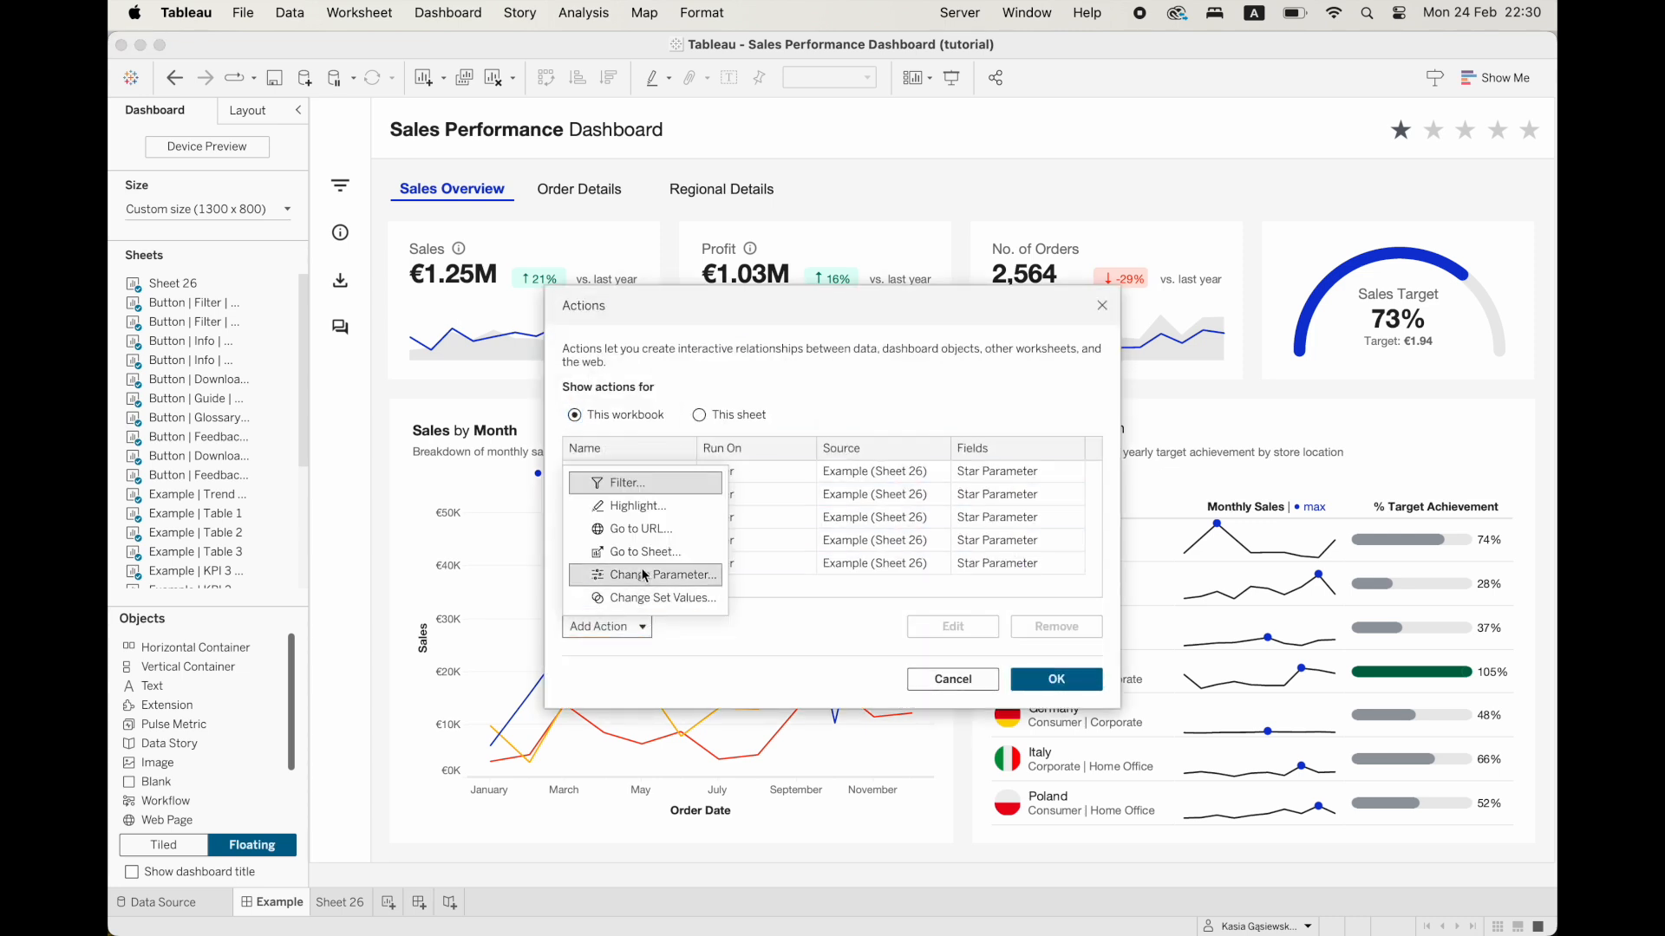
click(637, 529)
text(Stars URL Action)
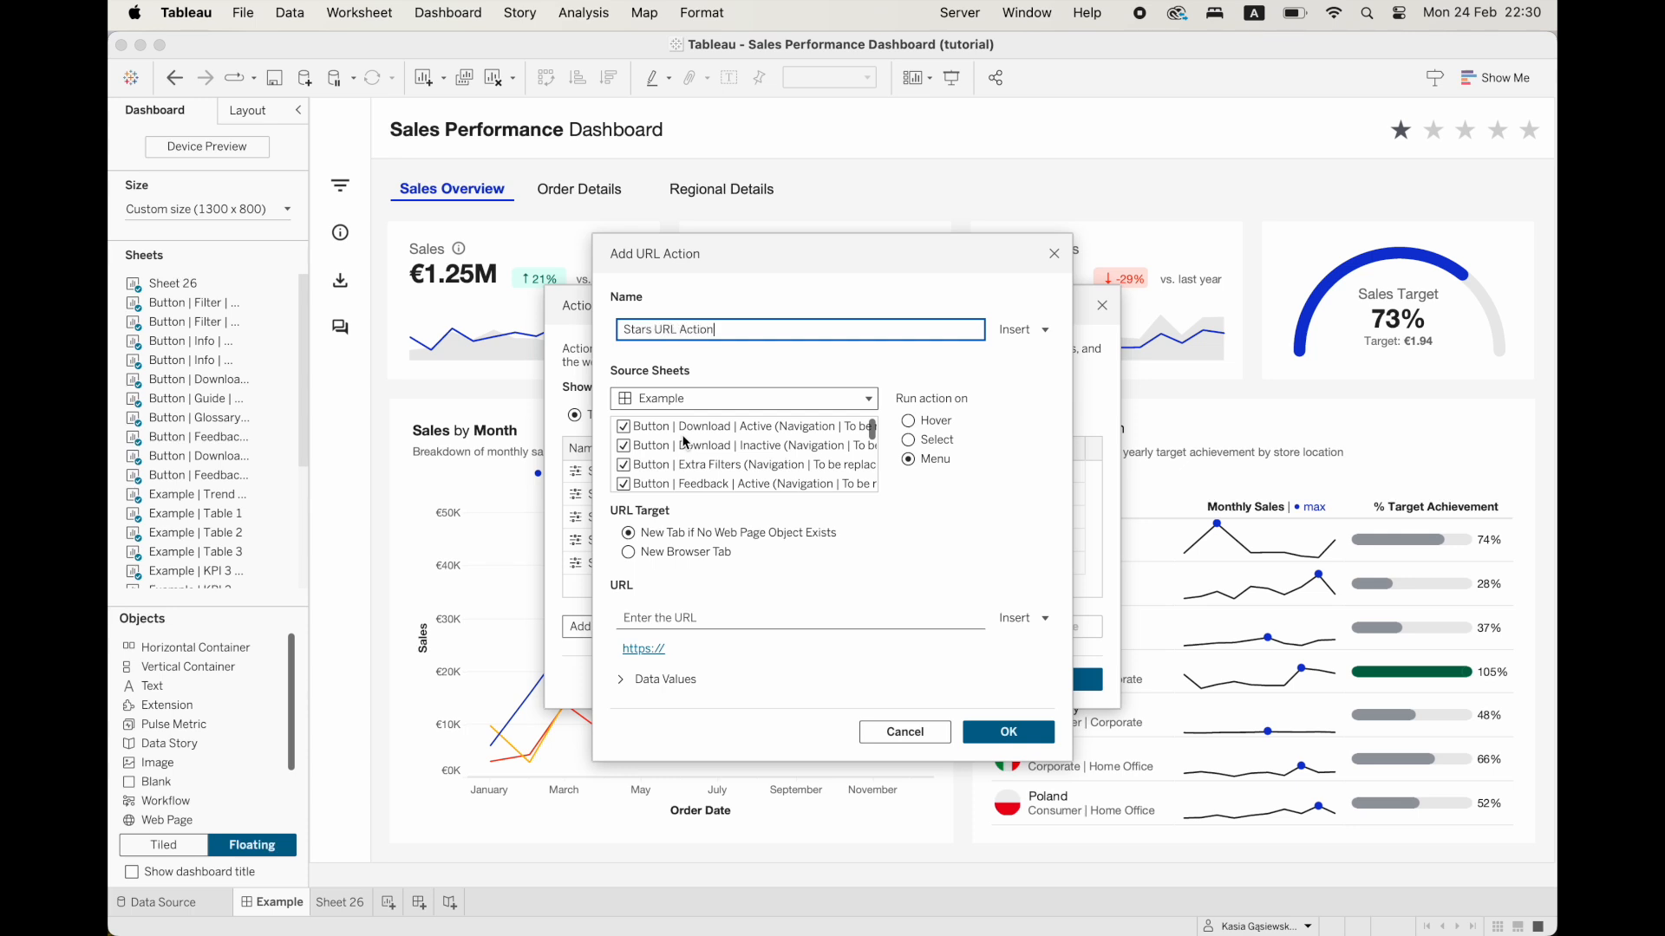
Limit the URL action's source sheets to Sheet 26 and set it to run on Select.
click(665, 462)
key(super+a)
click(622, 446)
scroll(625, 451, down, 10)
click(623, 483)
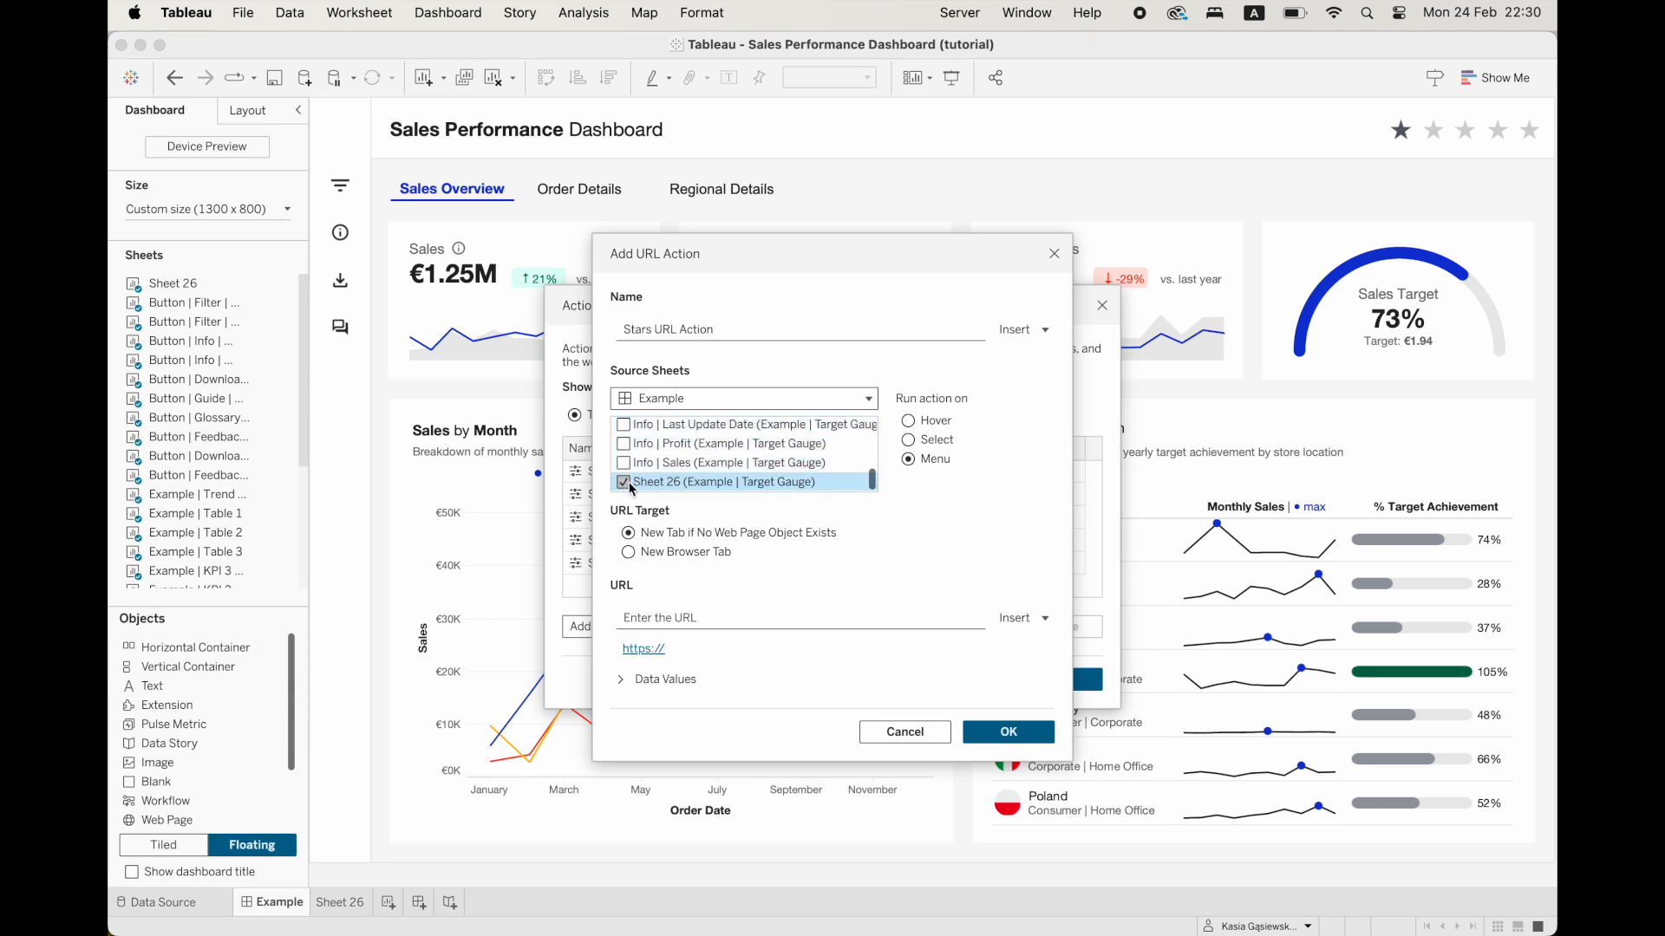
click(910, 441)
Use the pre-filled form link as the action's URL, replace its final 4 with the star parameter, and save the dashboard actions.
click(652, 619)
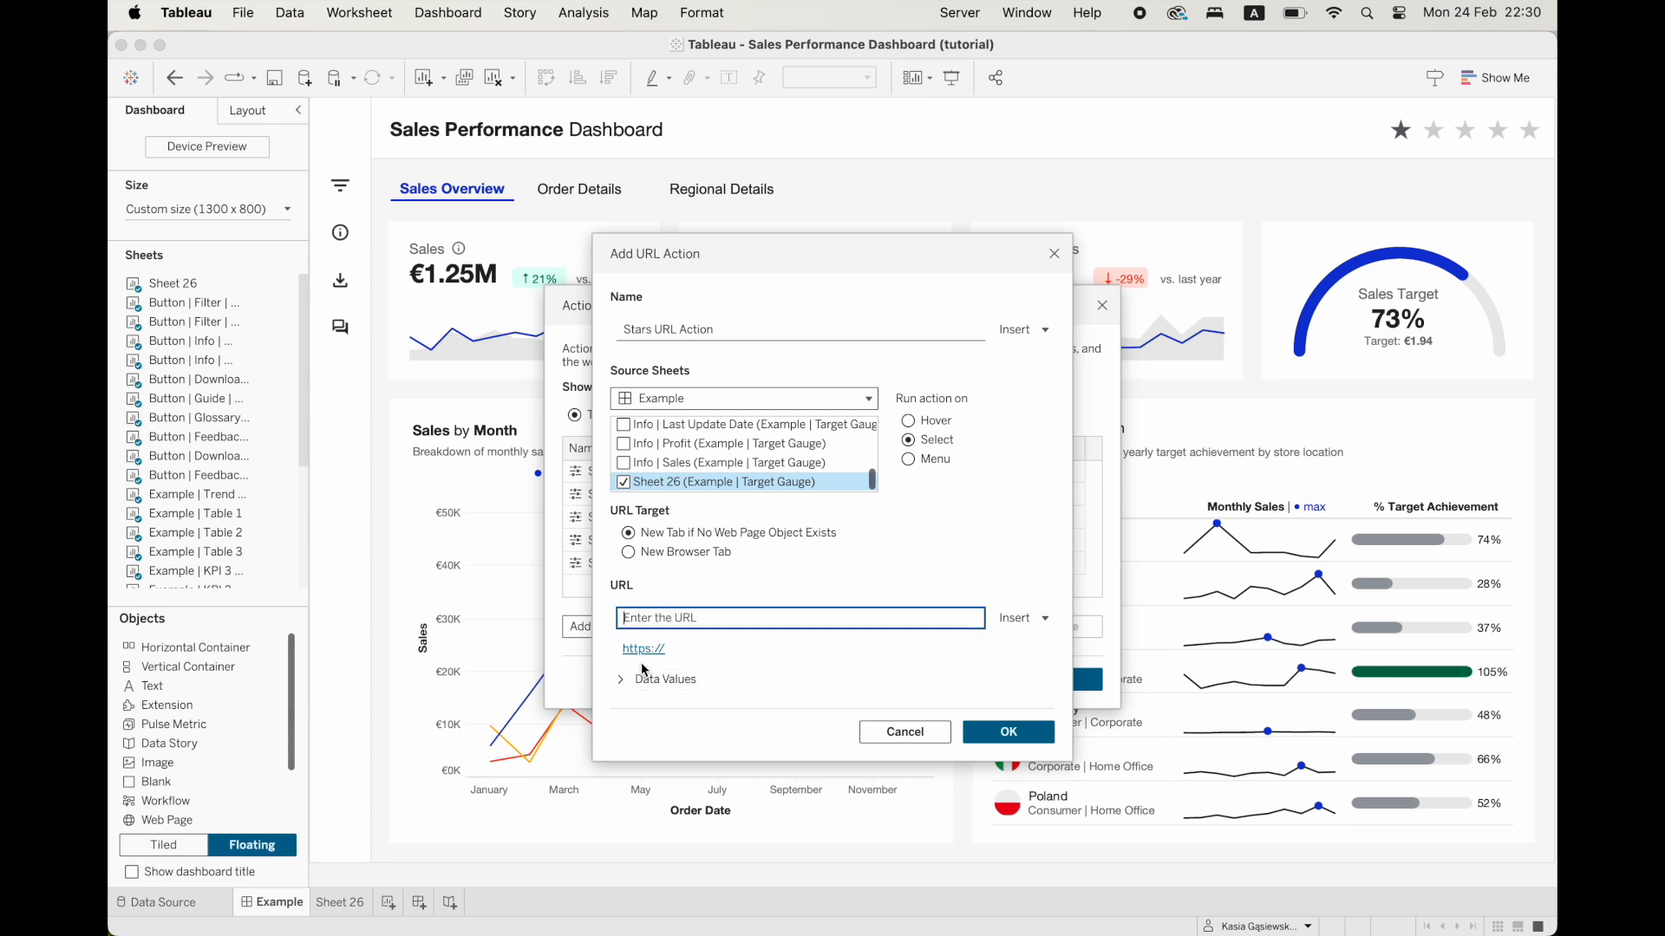
key(super+v)
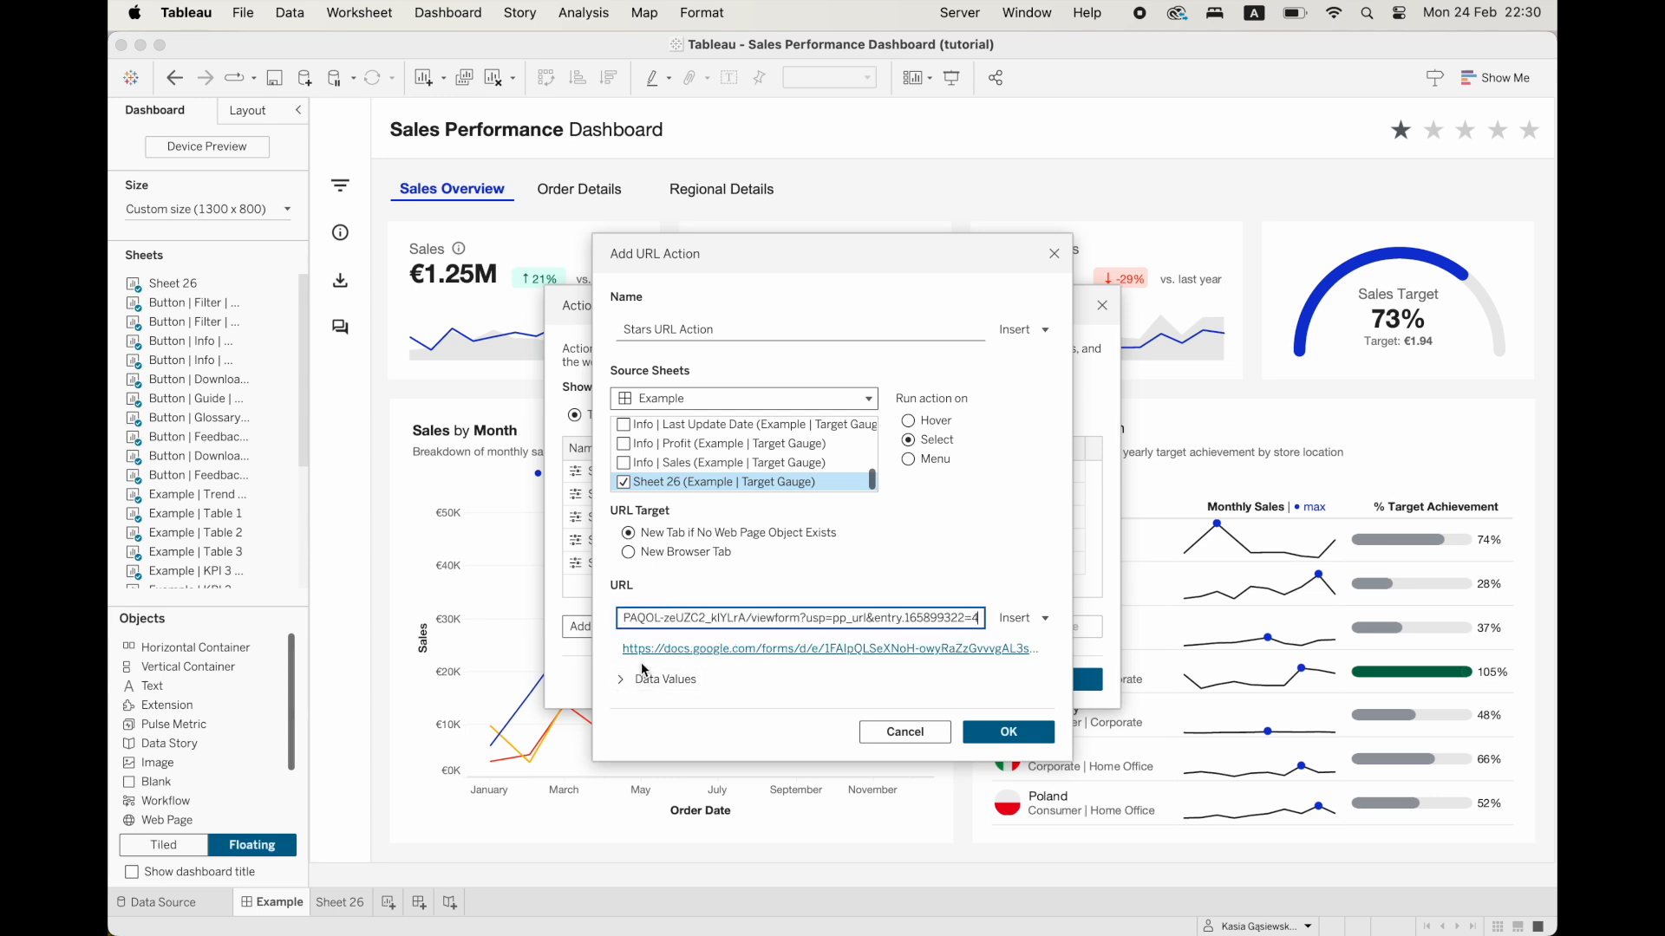
click(642, 663)
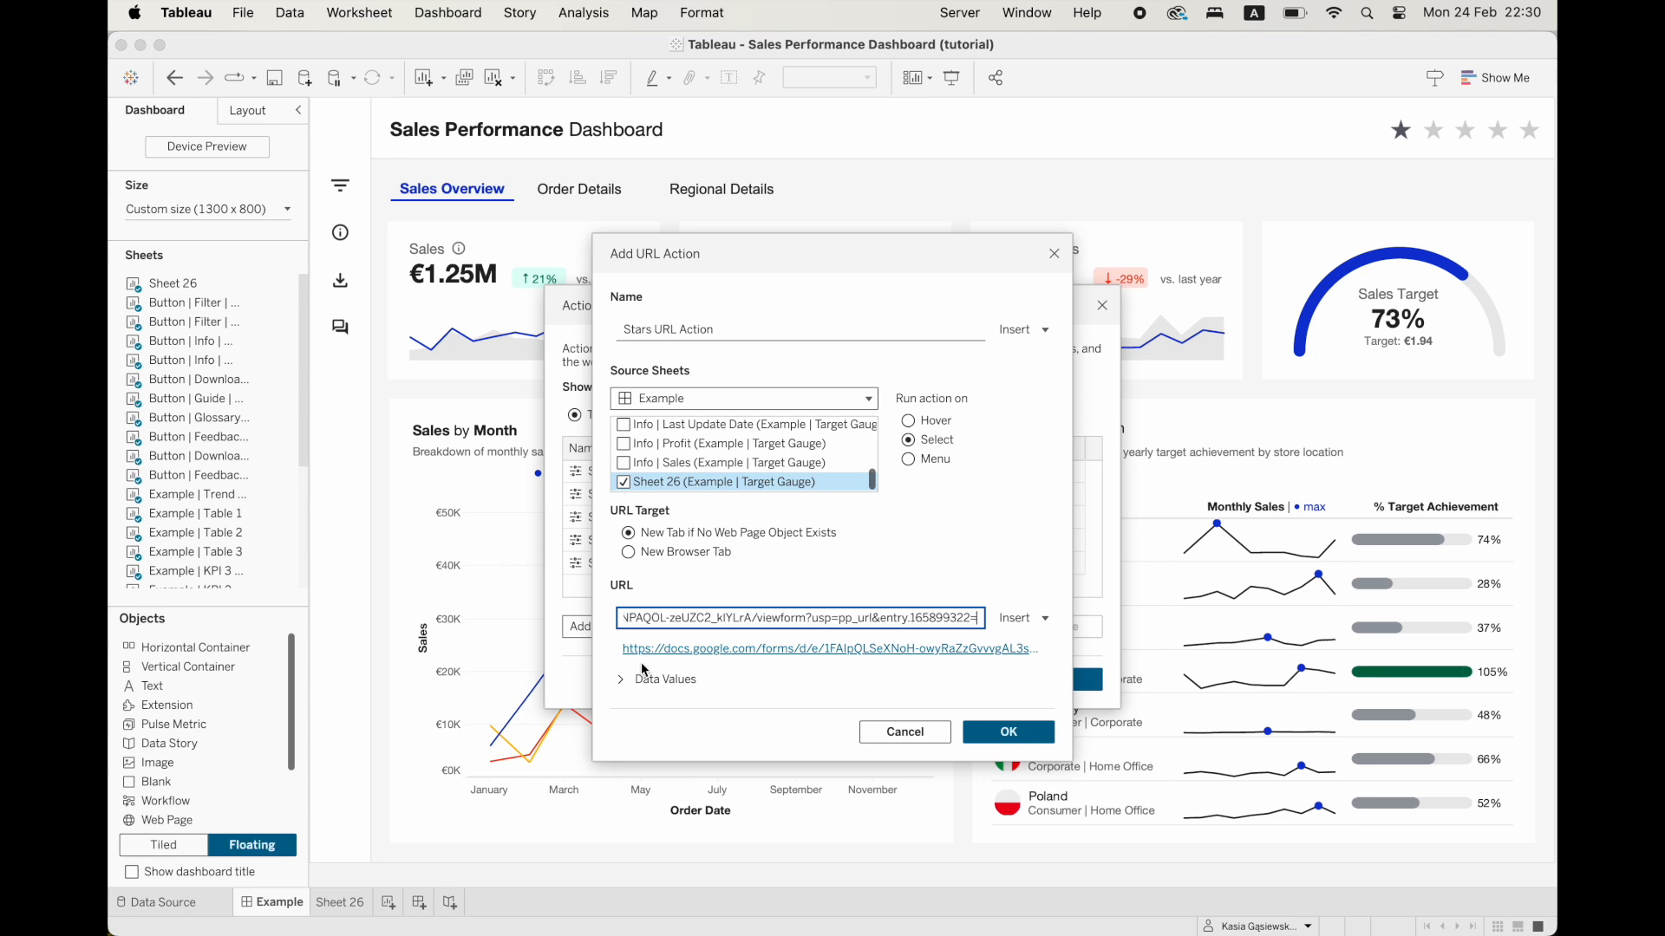
click(1043, 630)
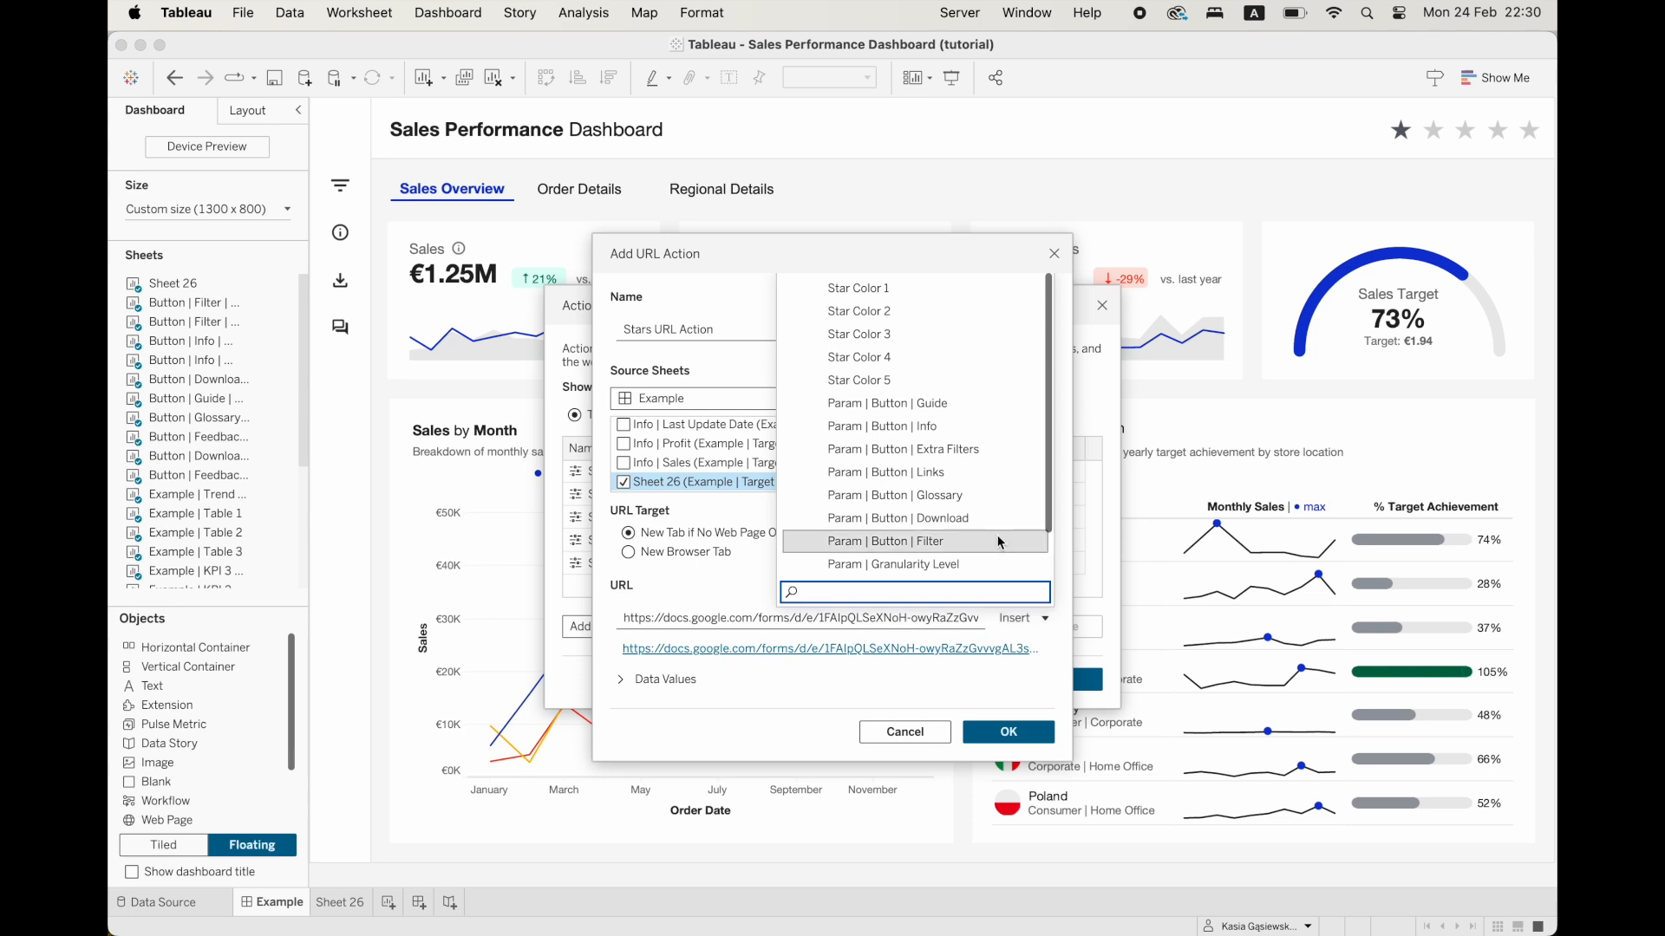
scroll(997, 534, down, 2)
click(951, 565)
click(1006, 733)
click(1044, 691)
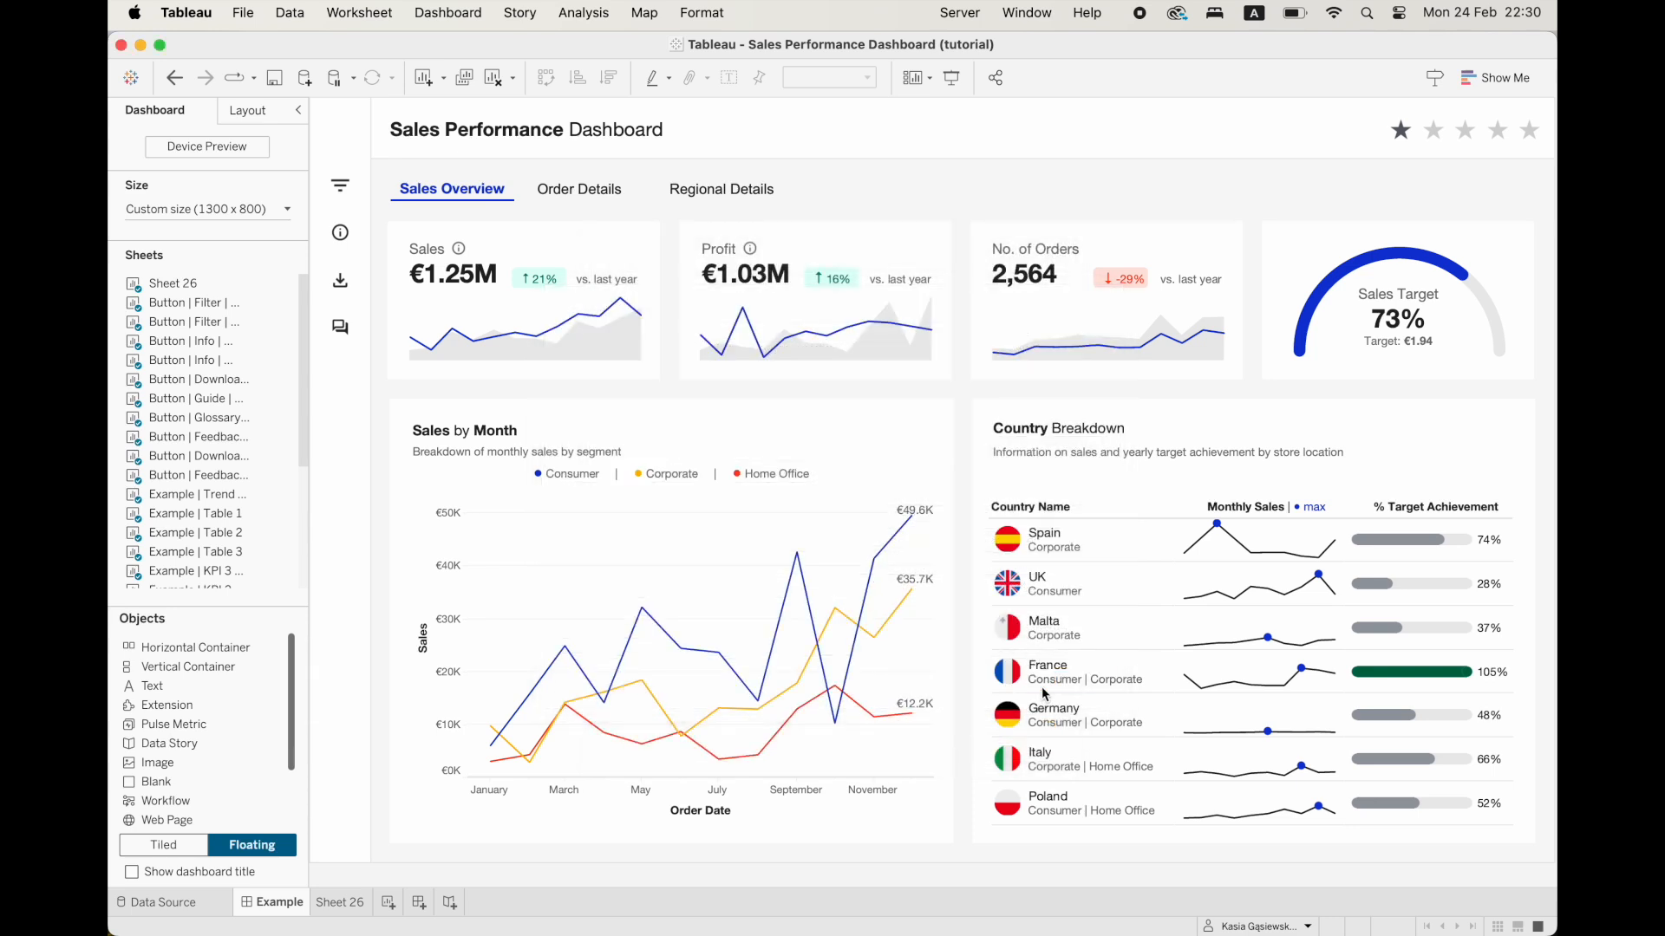
Test the star rating on the dashboard by selecting different stars.
click(1476, 139)
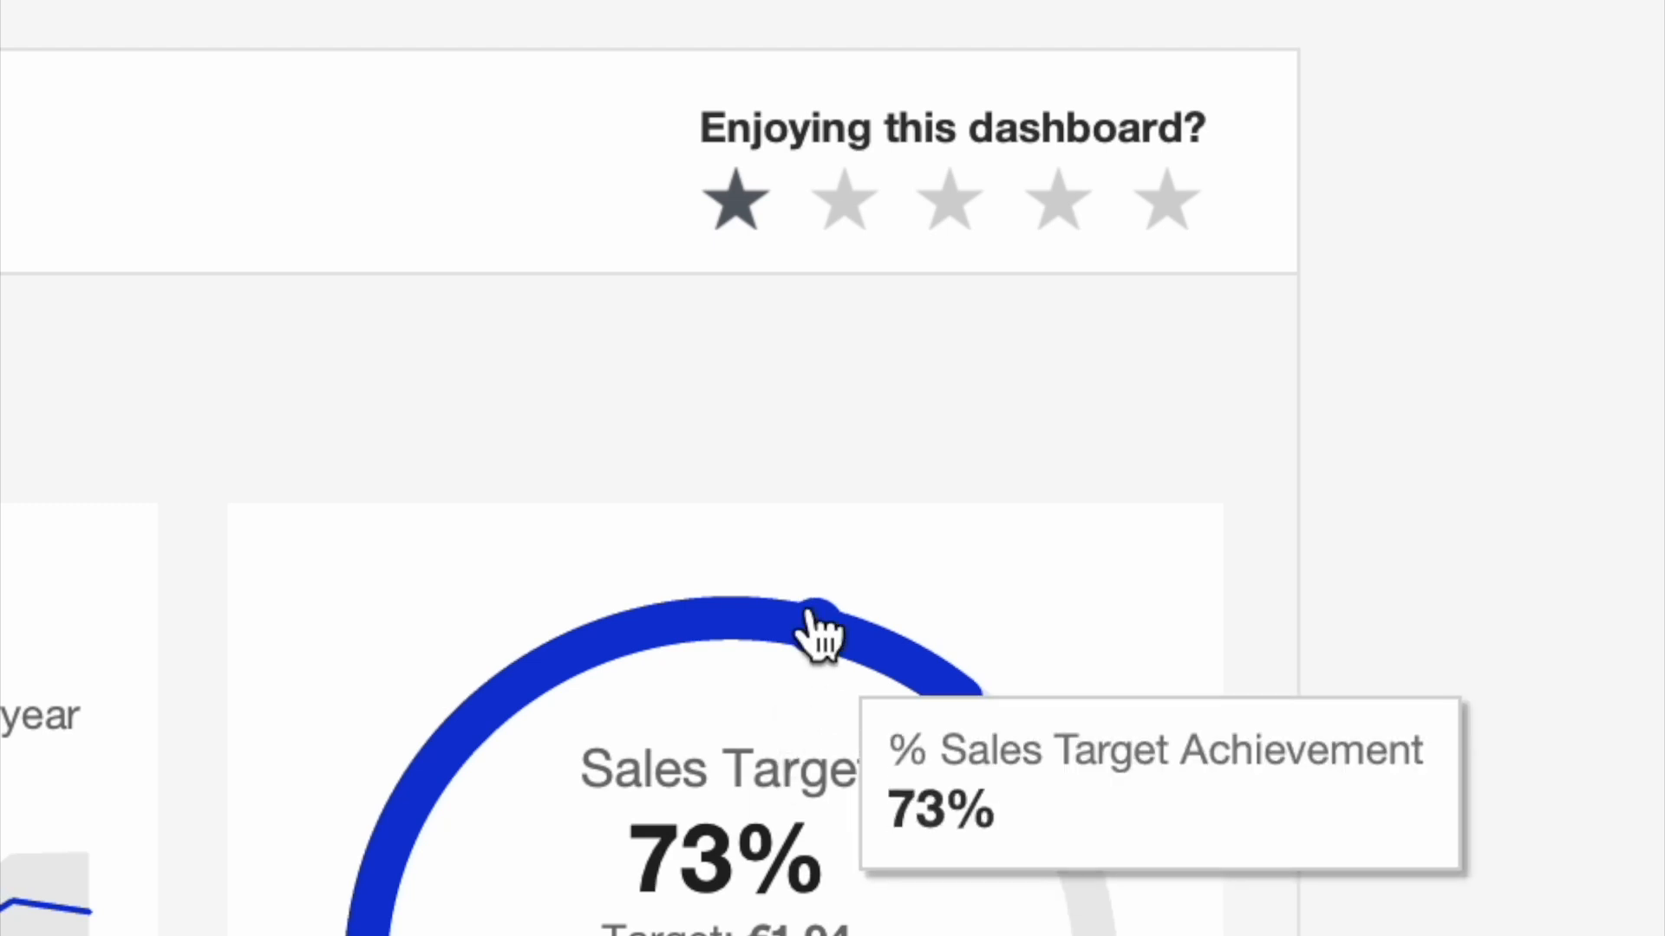
click(867, 207)
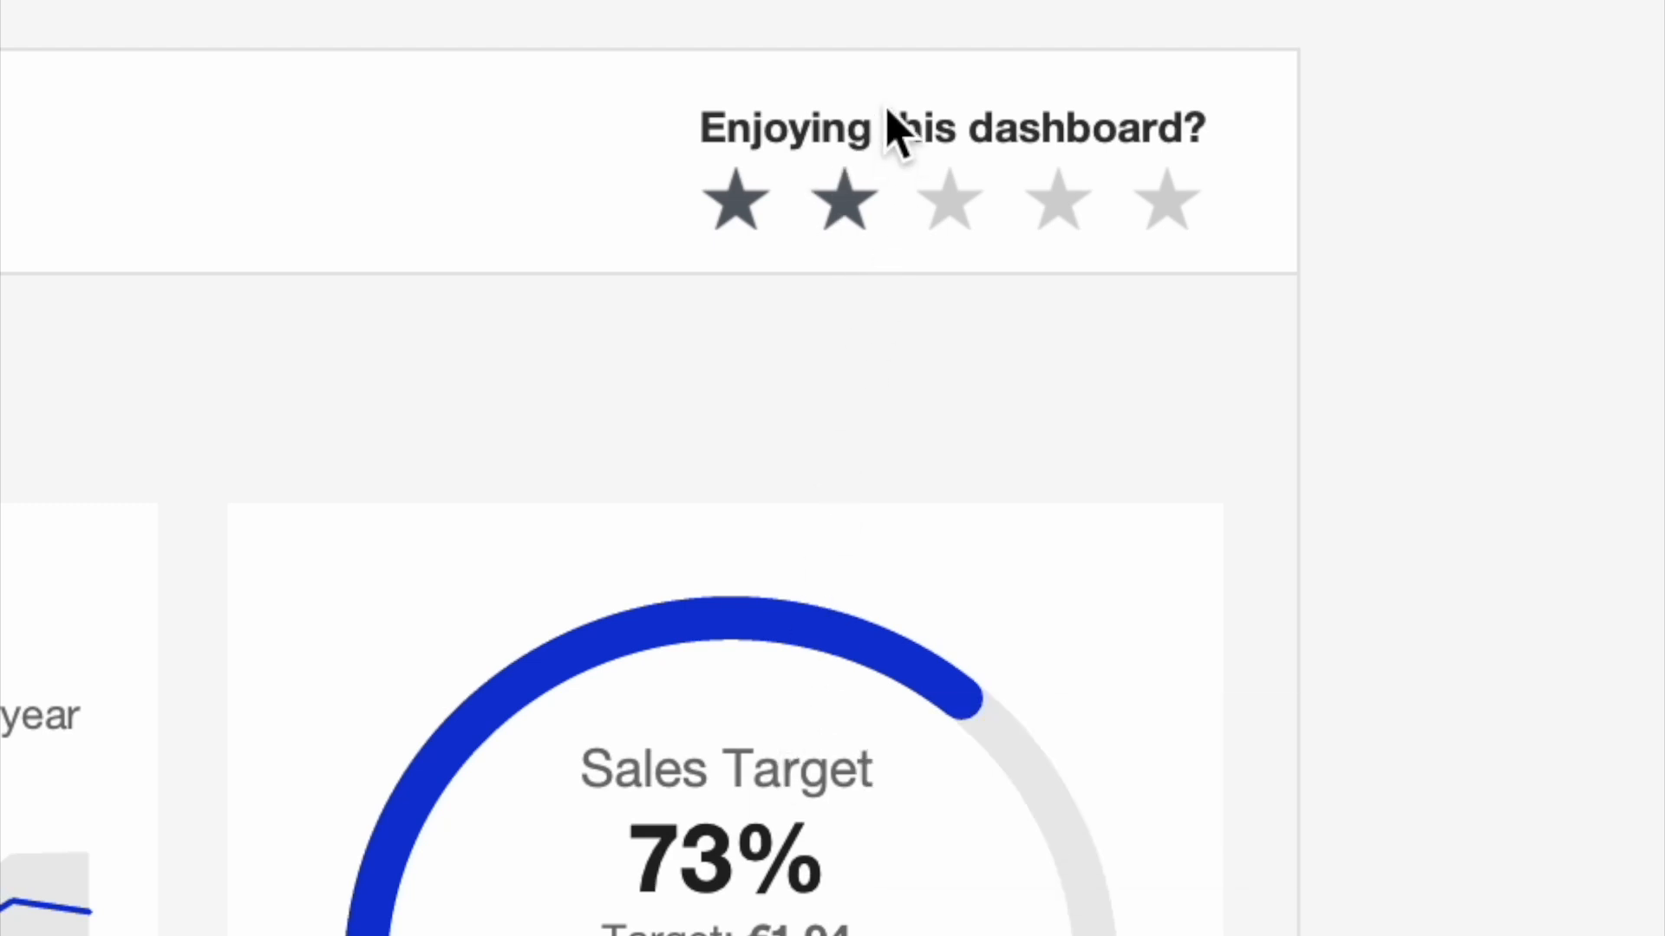
click(972, 232)
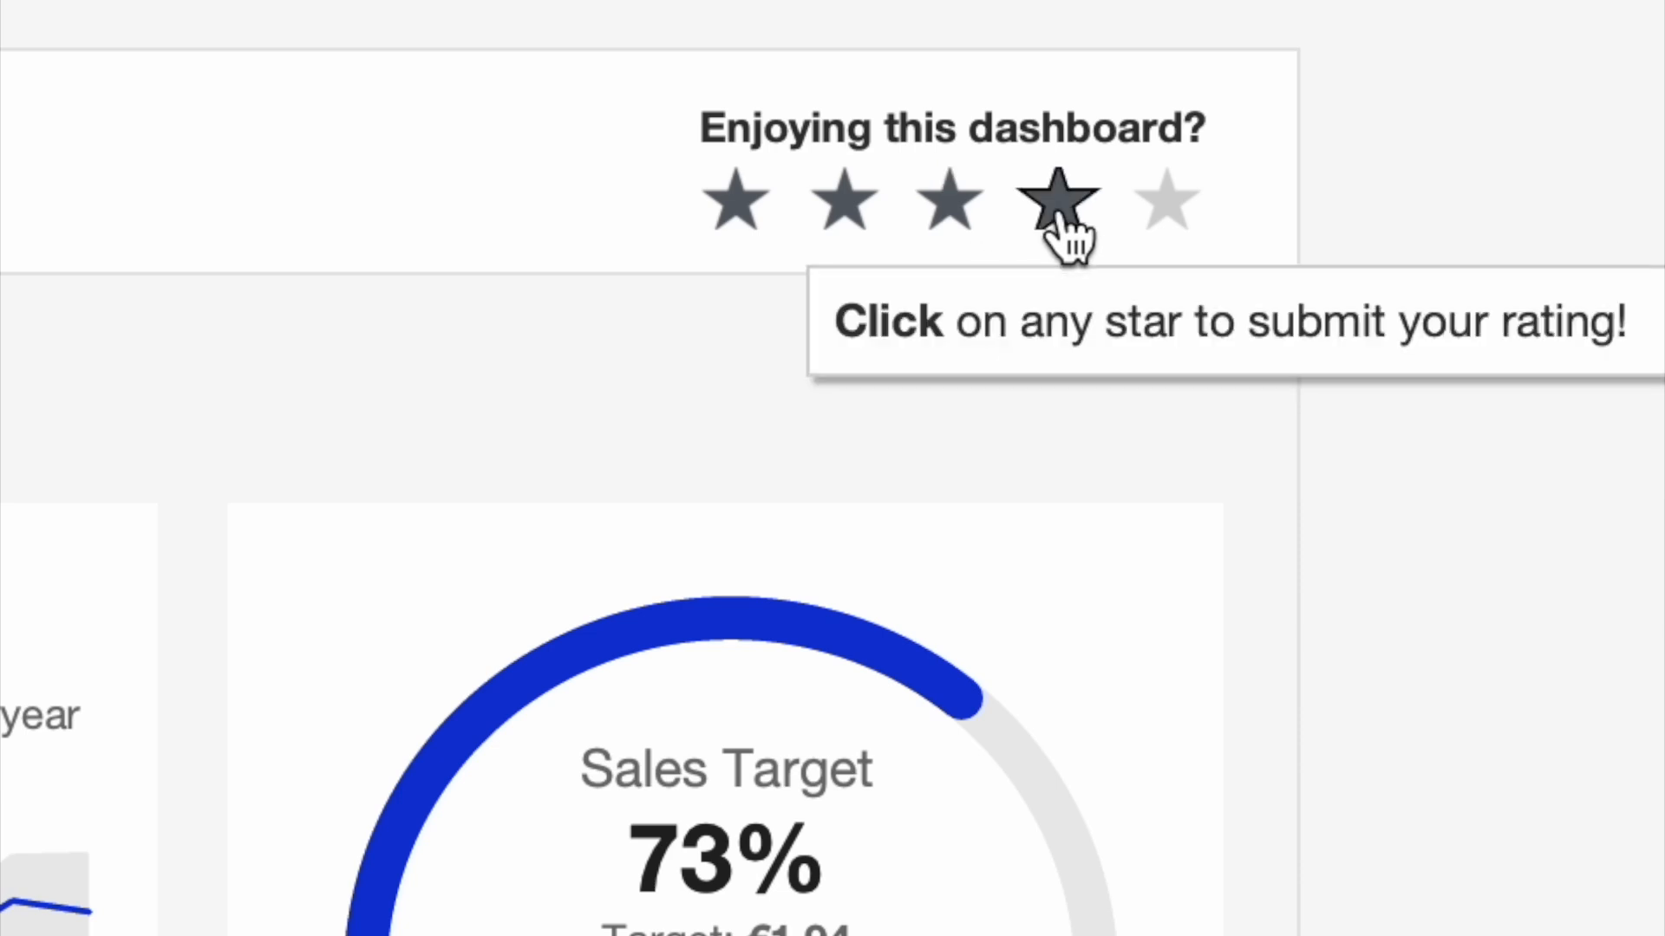